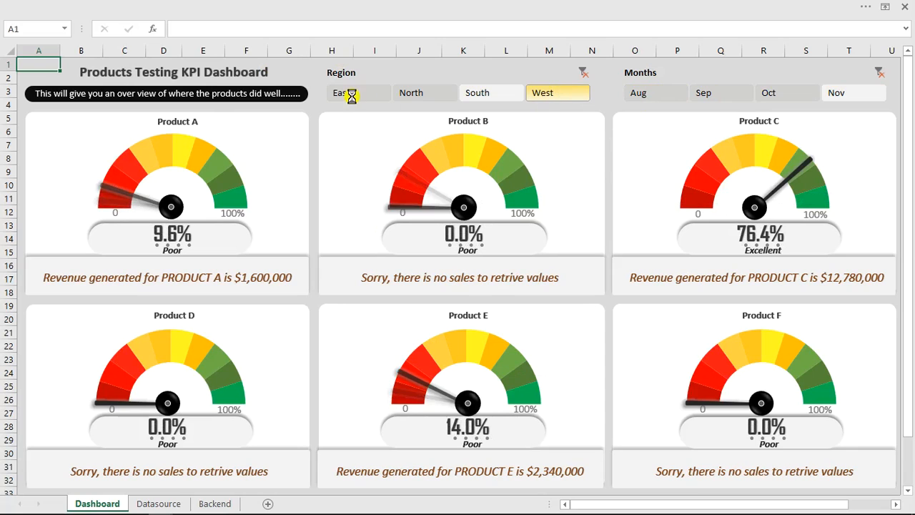
Filter the products testing dashboard by region North and South, and by months Aug, Sep and Oct, to see how the gauges respond.
click(411, 95)
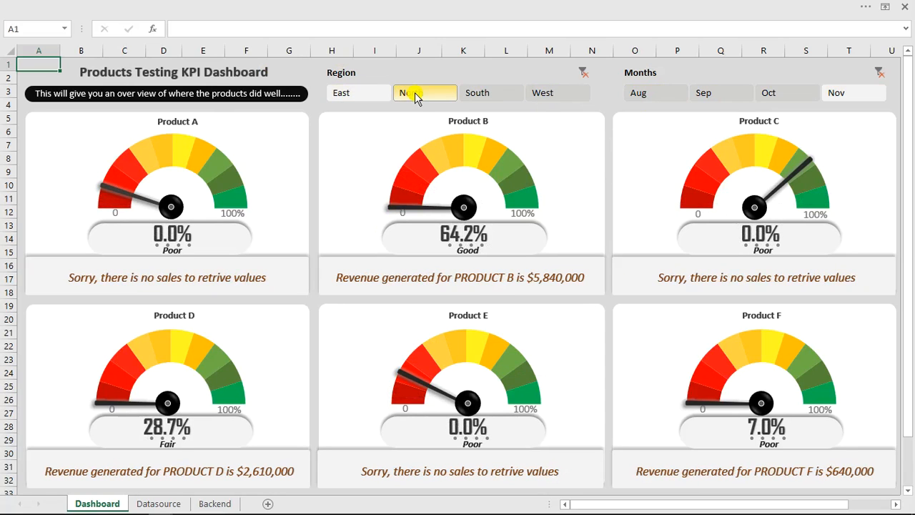
click(484, 95)
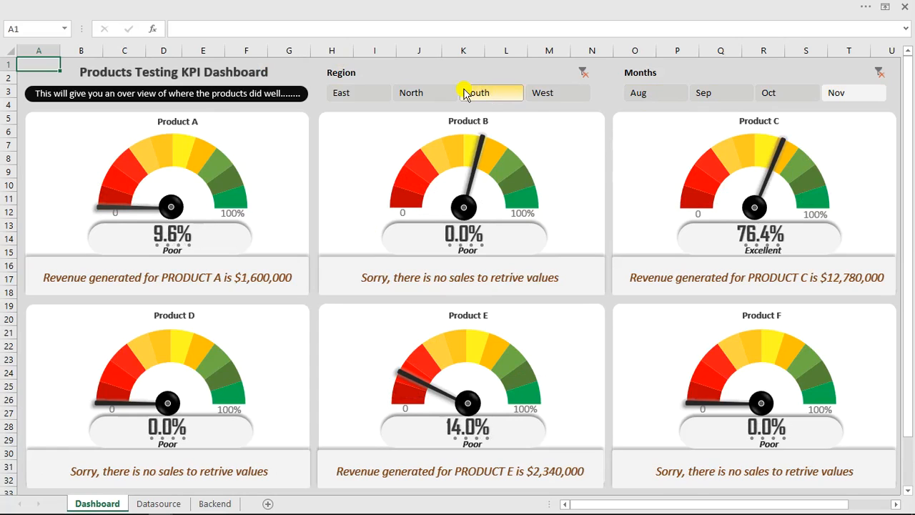
click(648, 94)
click(704, 95)
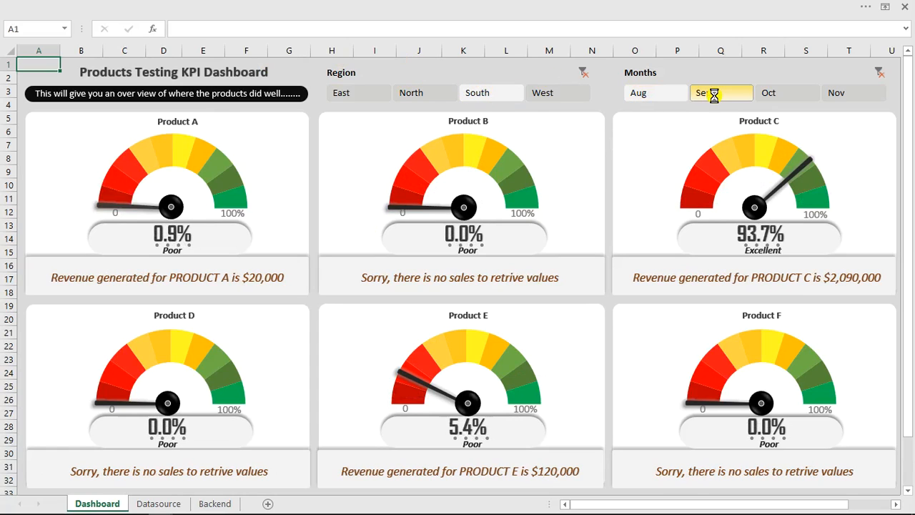
click(766, 96)
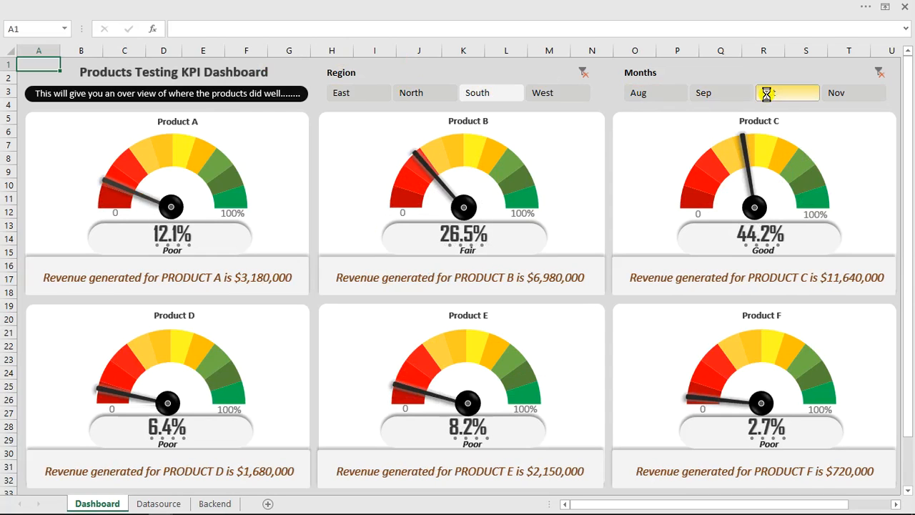
Switch to the Call Center KPI Dashboard workbook and step its month selector back through March and February to January, then forward to February.
mouse_move(154, 511)
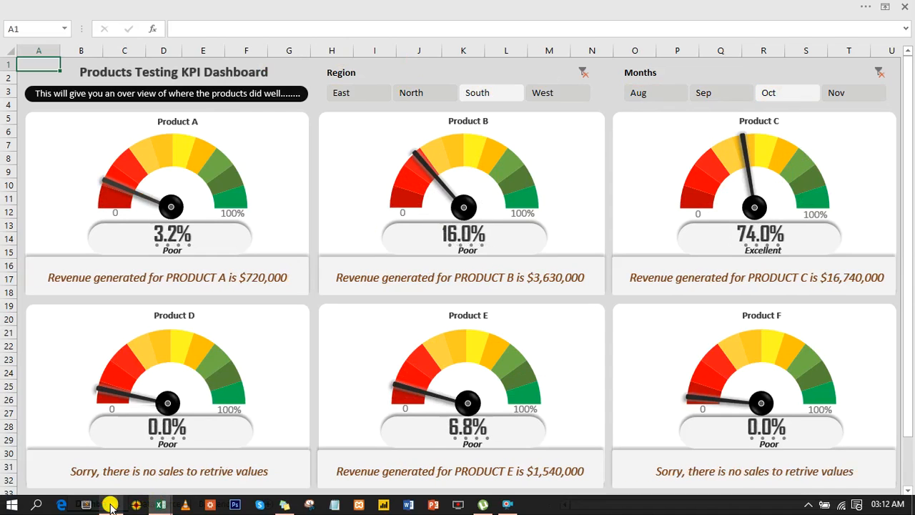
mouse_move(111, 506)
click(222, 458)
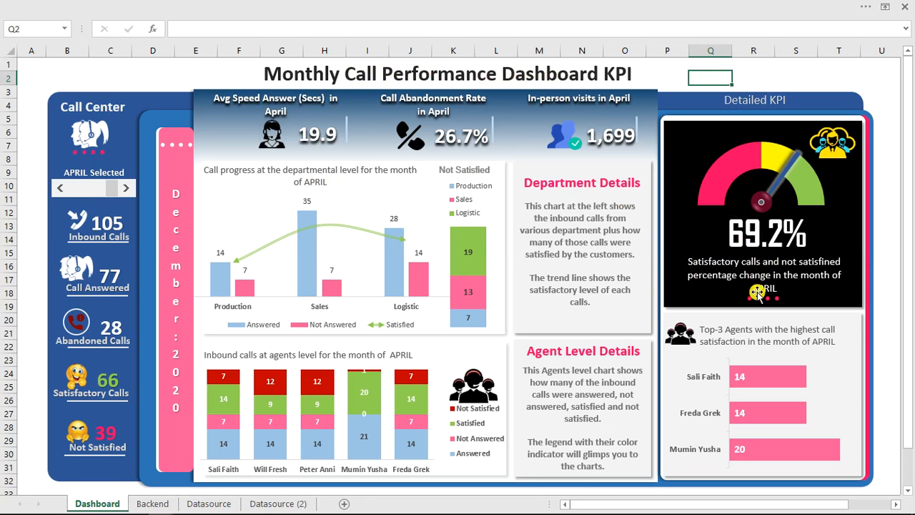
click(61, 188)
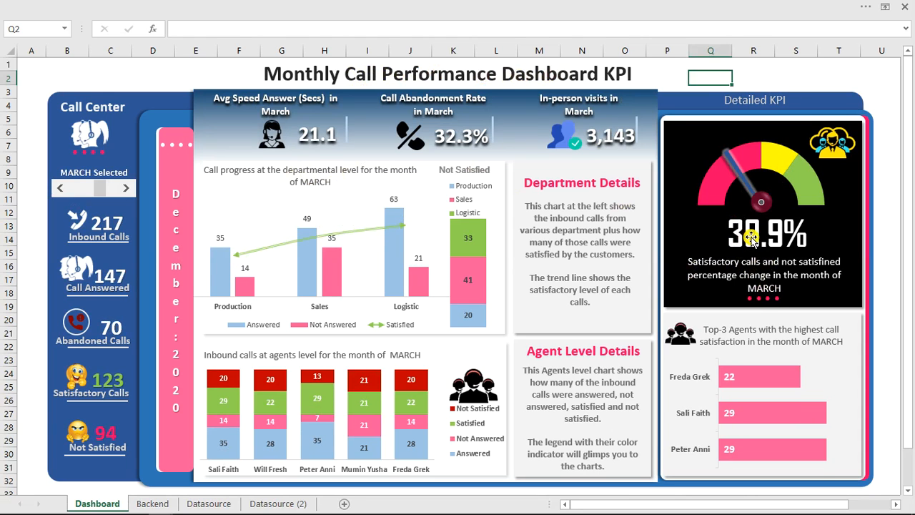
click(61, 188)
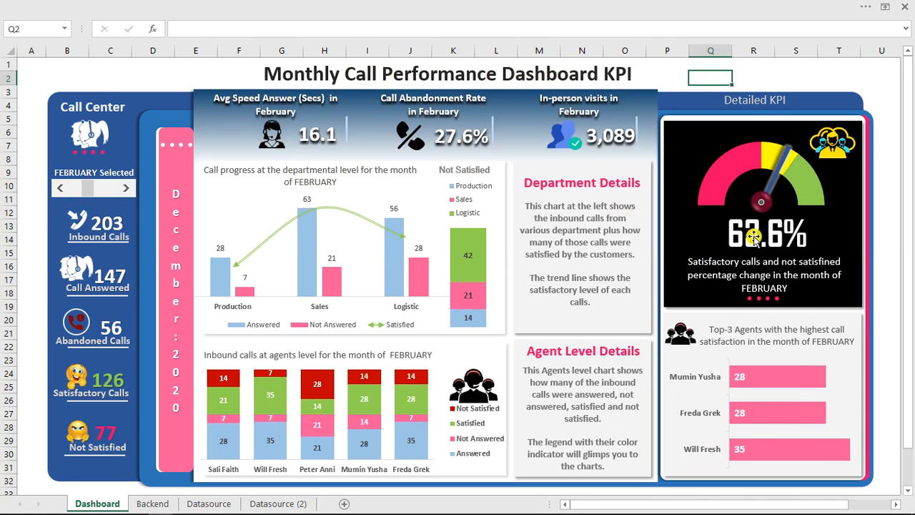
click(57, 189)
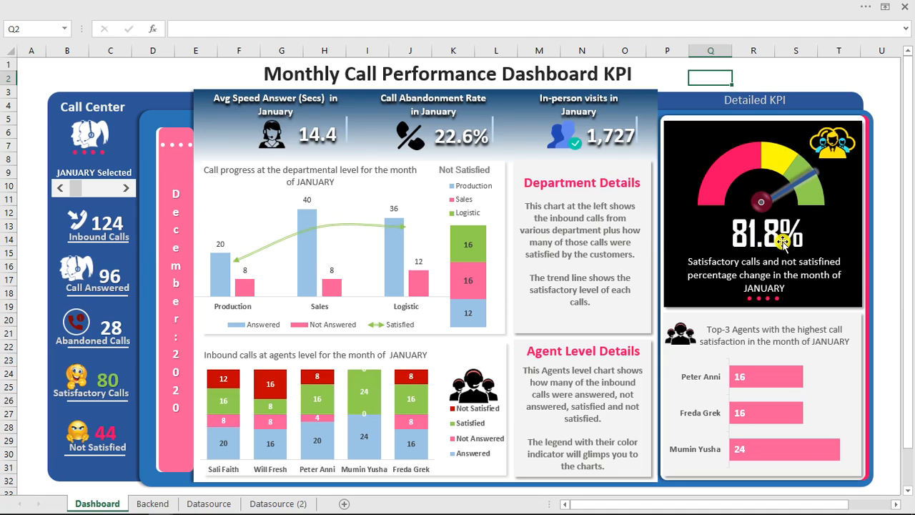
mouse_move(799, 185)
click(126, 190)
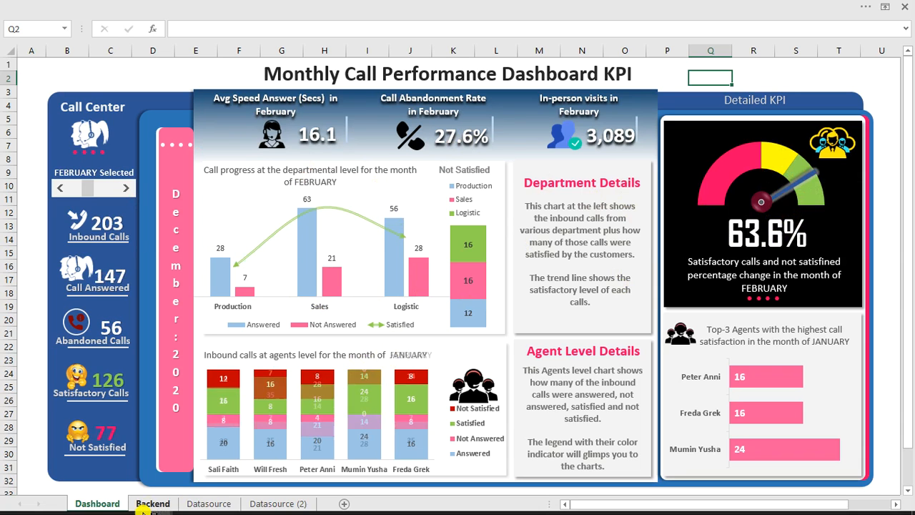
Return to the finished Product testing workbook and filter its dashboard to region West and month Aug.
mouse_move(164, 506)
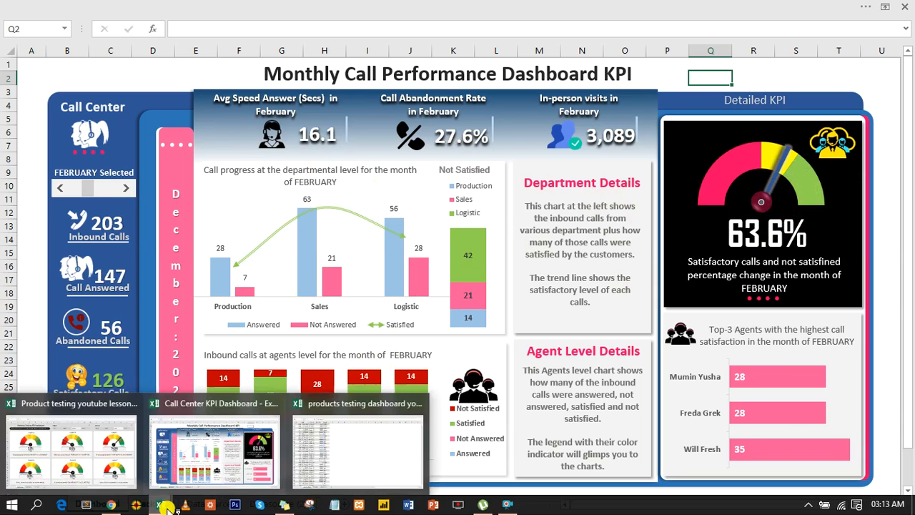
click(91, 450)
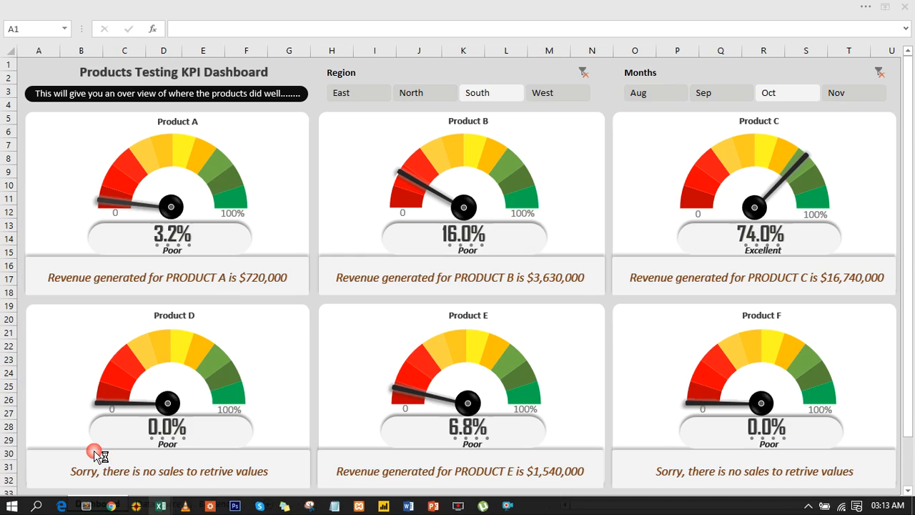
click(540, 94)
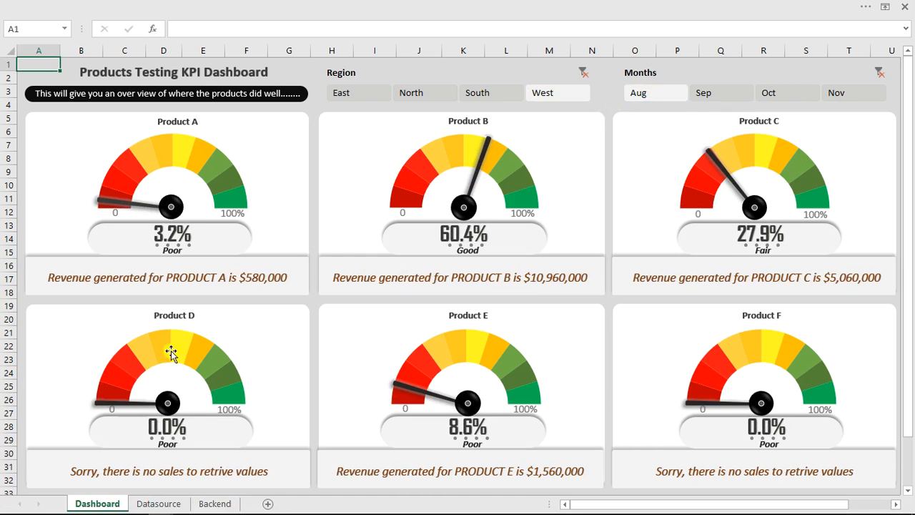
Switch to the products testing dashboard youtube workbook and examine the Id, Date, Products, Revenue and Region columns in Source_Data.
mouse_move(160, 507)
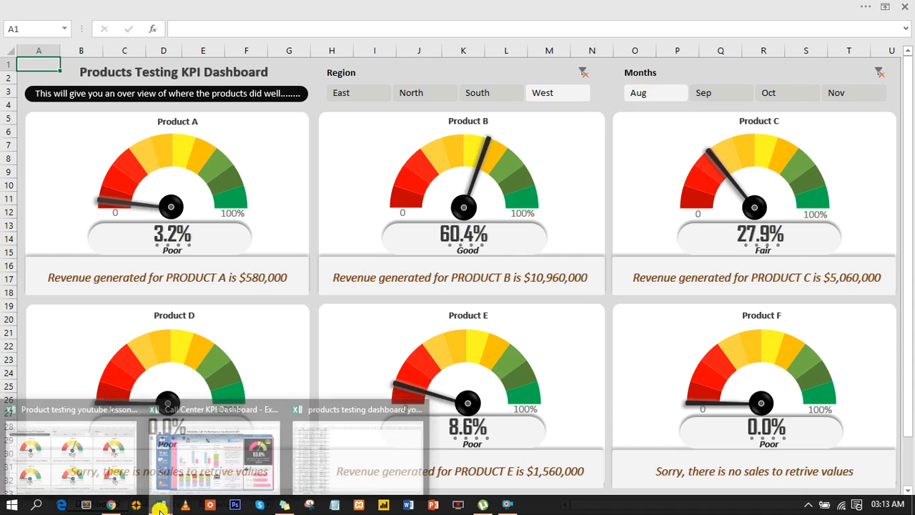
click(385, 447)
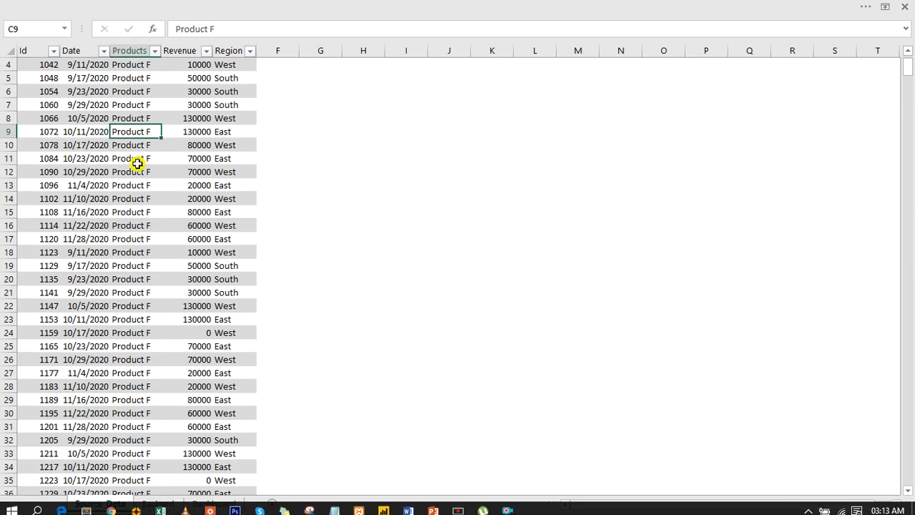
click(42, 126)
scroll(193, 243, up, 1)
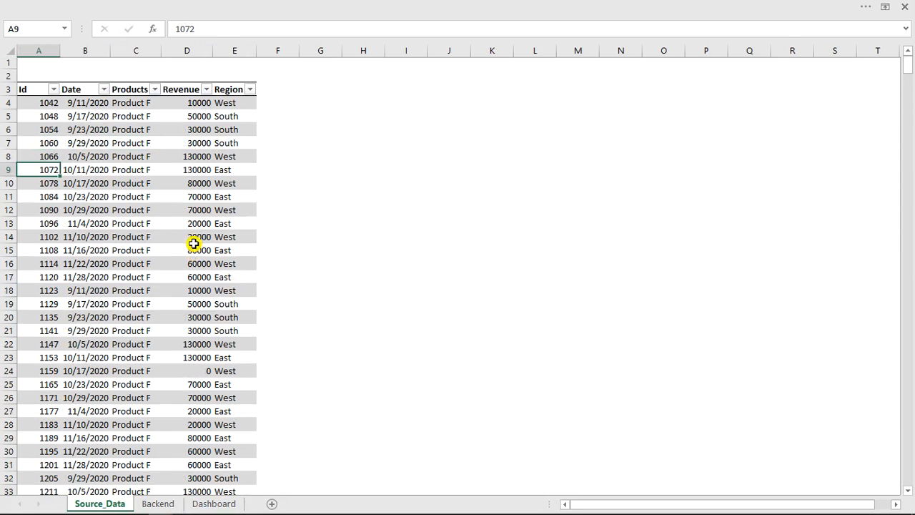
drag(67, 107, 231, 182)
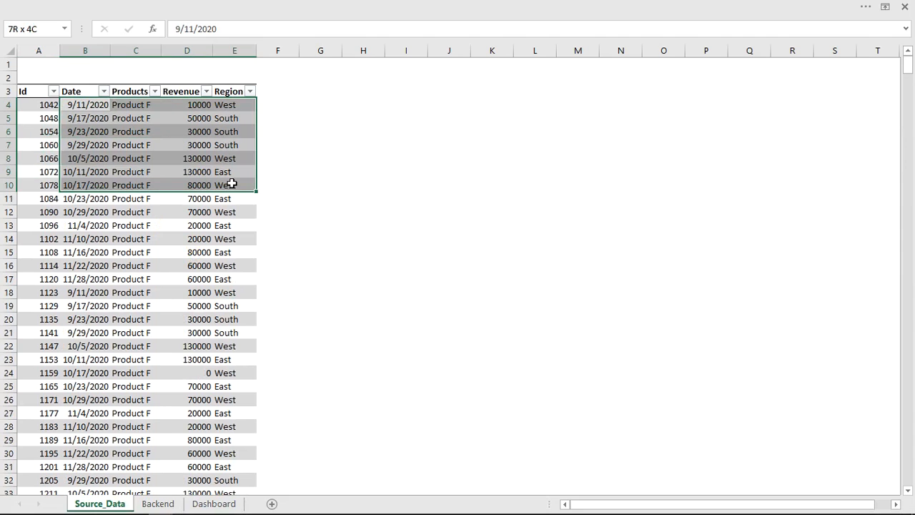
click(25, 118)
drag(86, 132, 85, 238)
drag(131, 147, 134, 284)
drag(199, 118, 200, 252)
drag(218, 133, 216, 265)
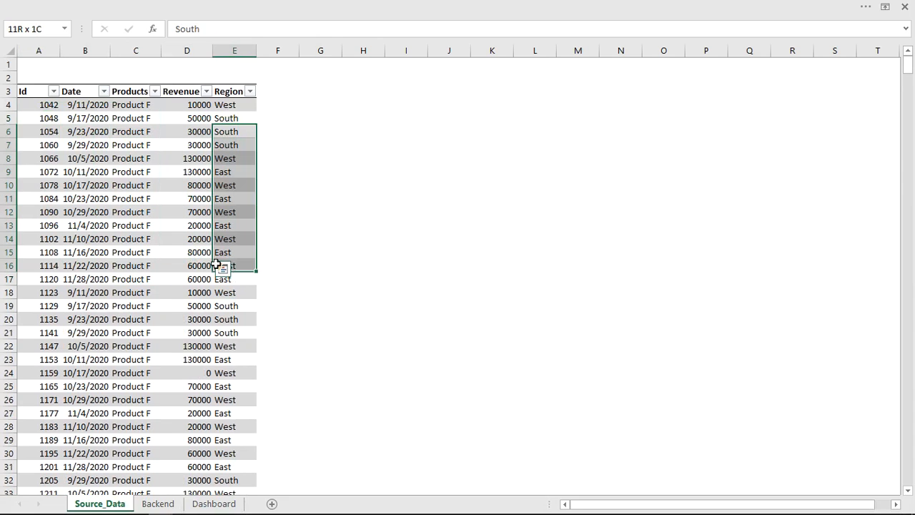
View the Backend sheet and the Dashboard sheet with its product card layout.
click(153, 503)
click(251, 160)
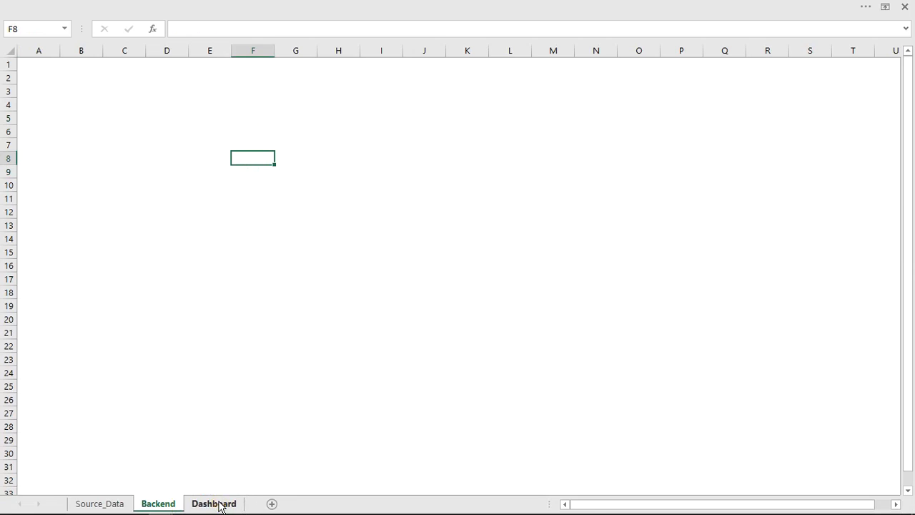
click(216, 504)
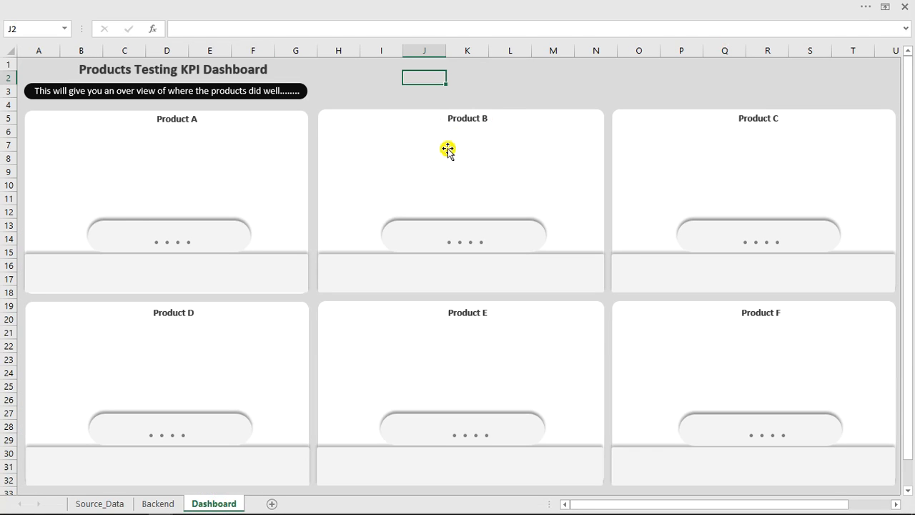
Try moving the Product B card background and its grouped lower panel on the dashboard, and restore both.
click(416, 142)
drag(416, 141, 353, 110)
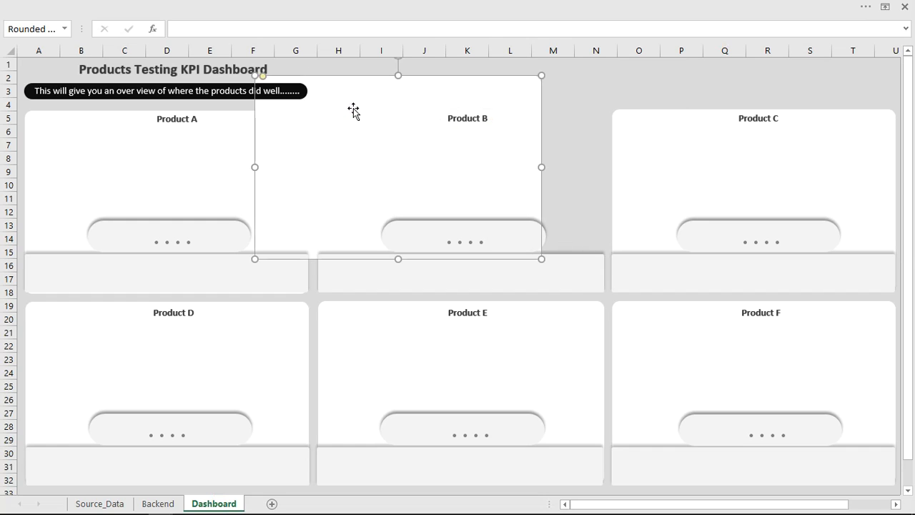
key(Escape)
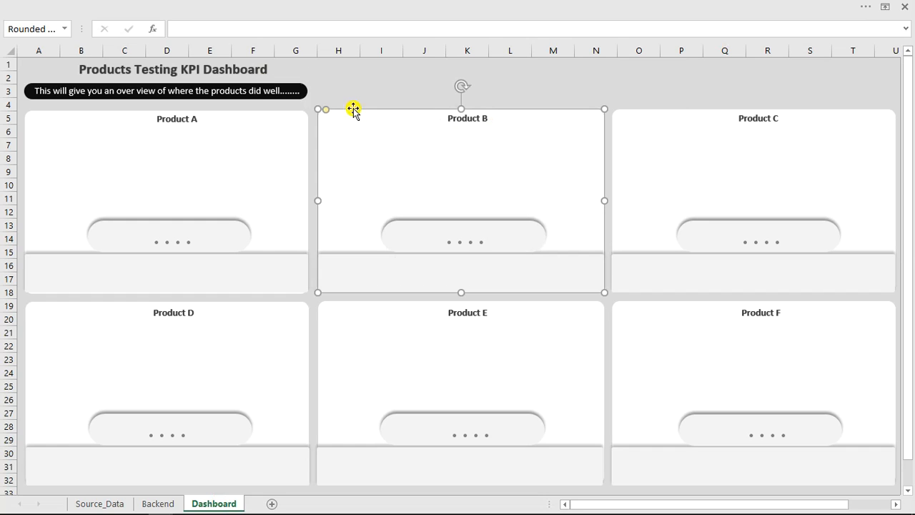
click(602, 87)
click(424, 231)
drag(424, 231, 423, 145)
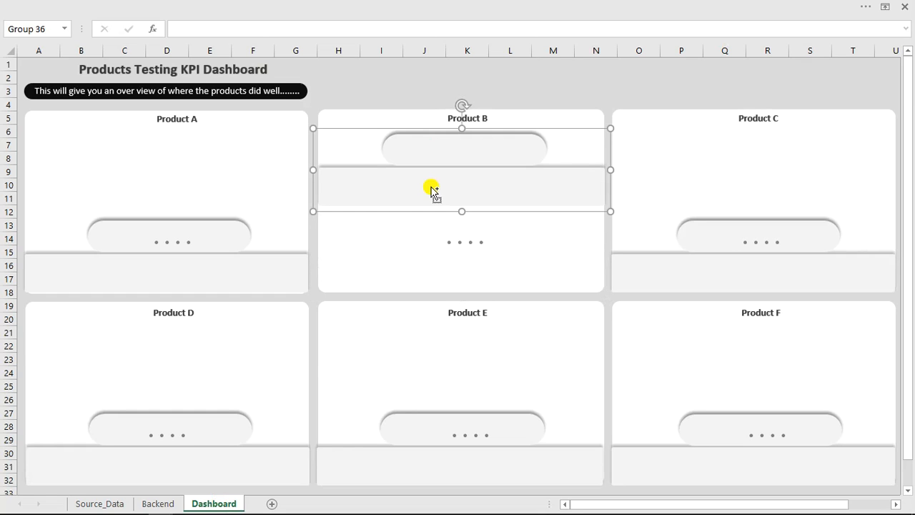
key(Escape)
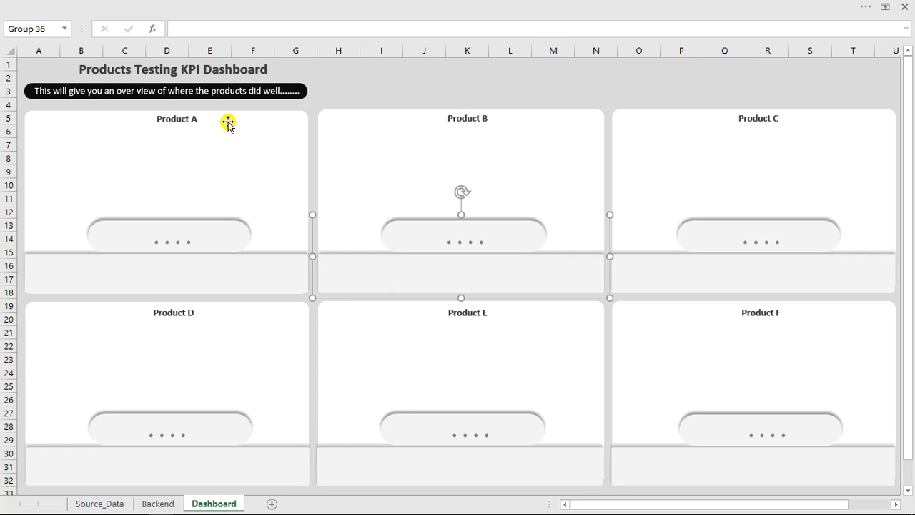
Create a PivotTable from Table1 on the Source_Data sheet, placed in the existing Backend sheet at cell D4.
click(101, 504)
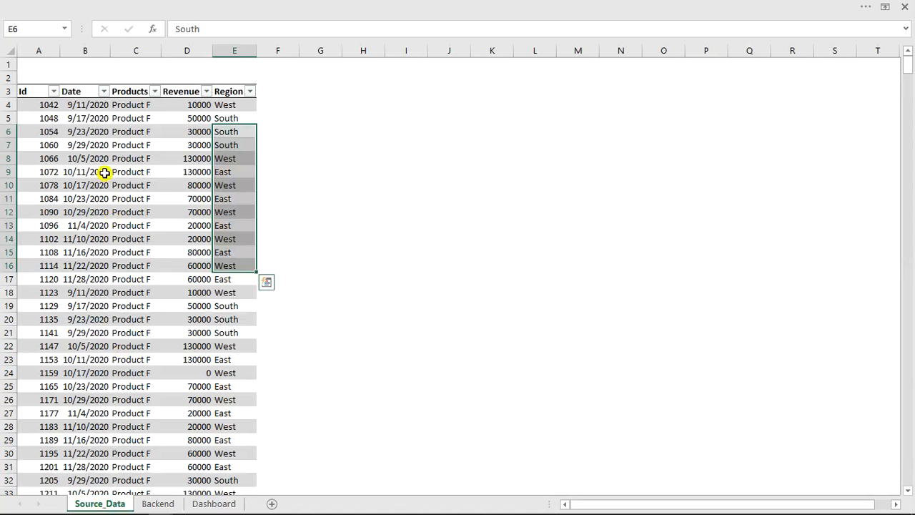
click(103, 159)
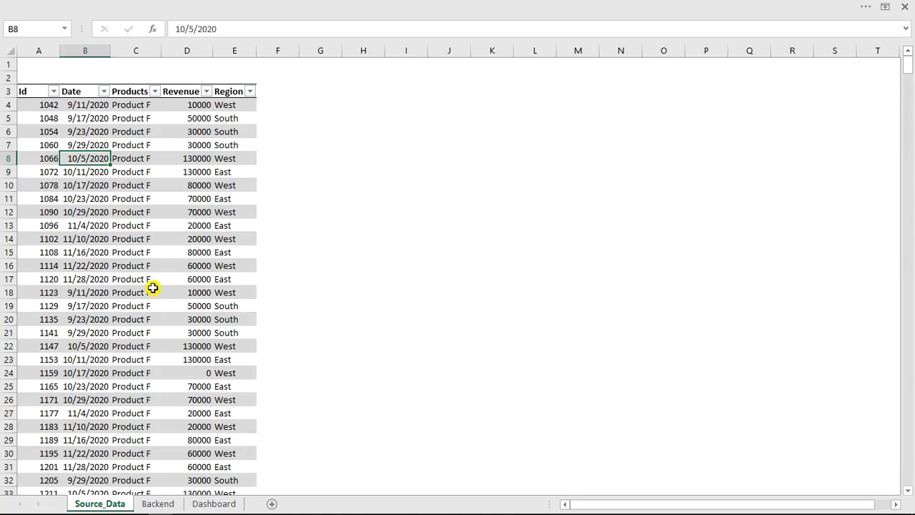
click(115, 6)
click(102, 30)
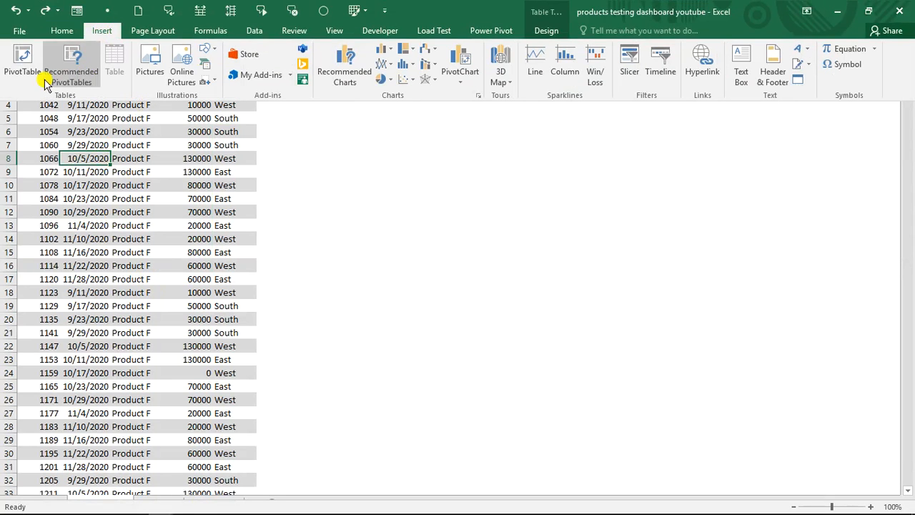
click(377, 241)
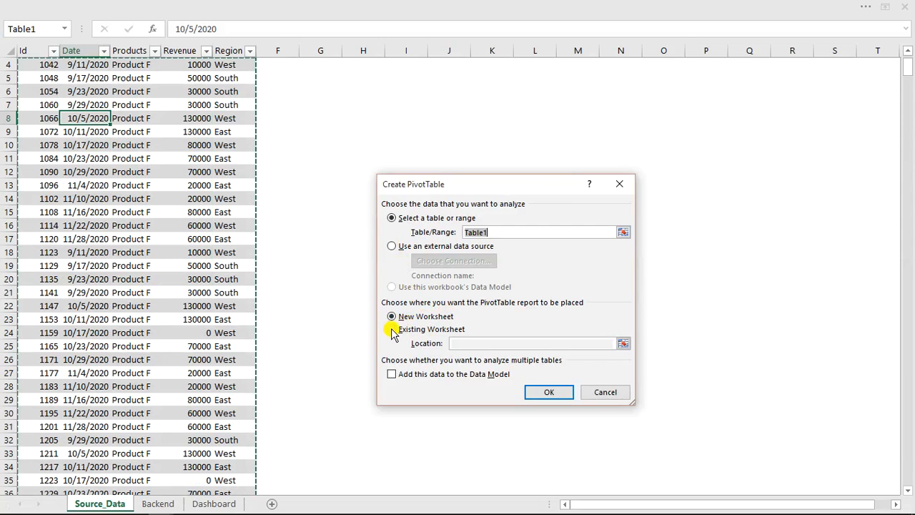
click(392, 330)
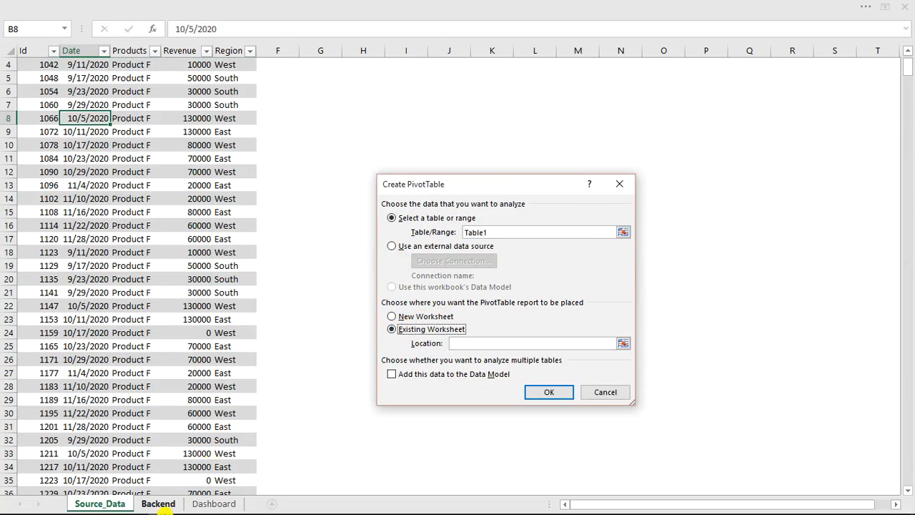
click(159, 505)
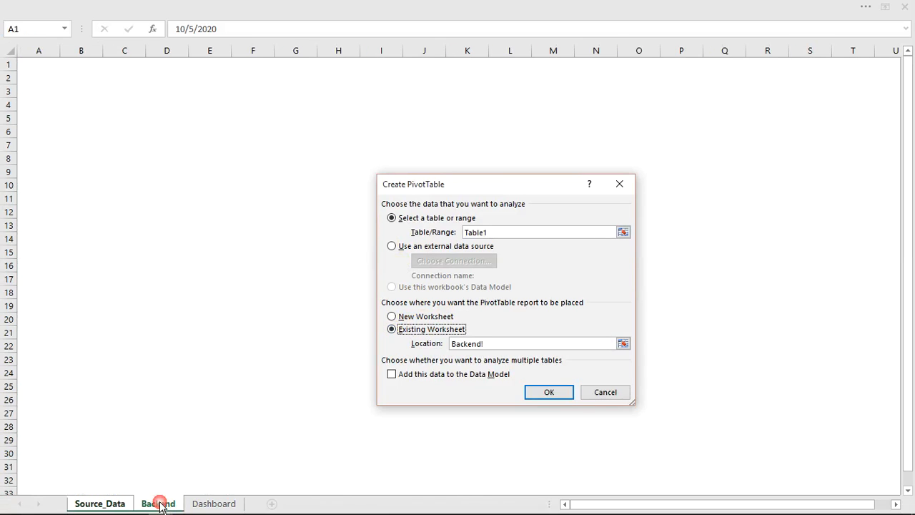
click(151, 103)
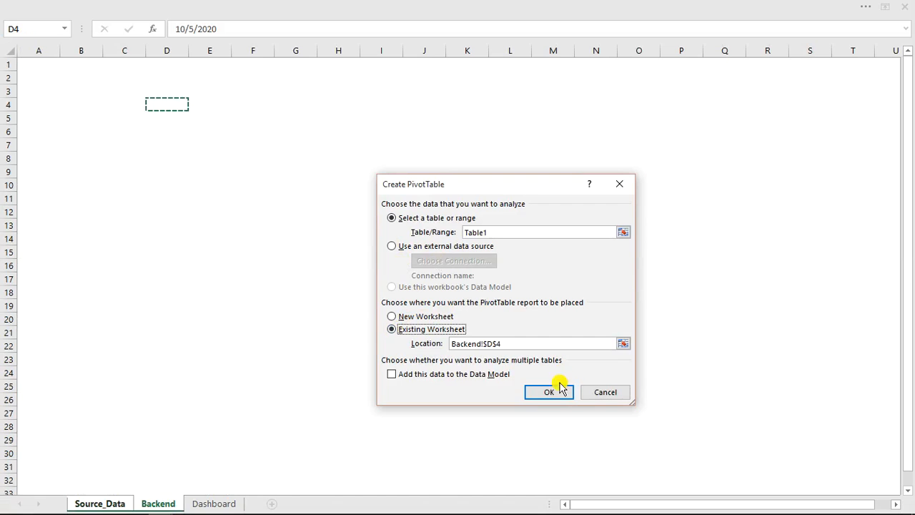
click(551, 393)
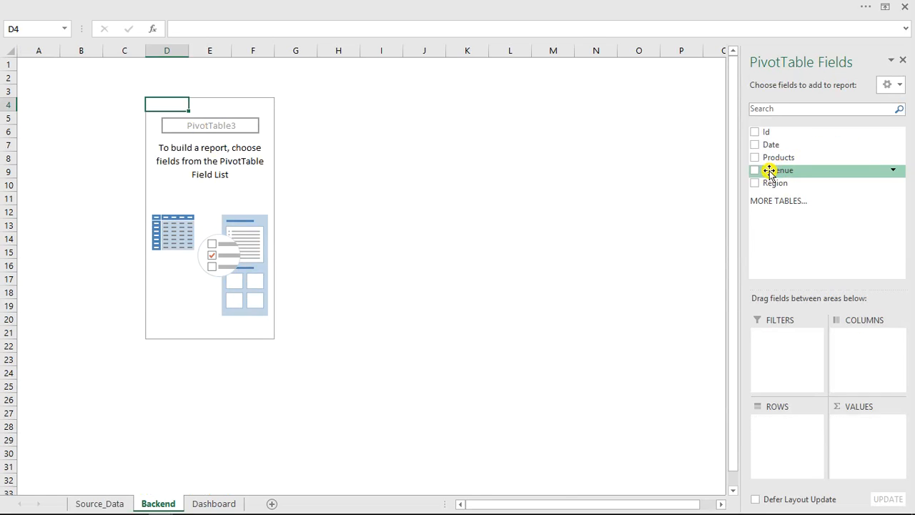
List the Products field as rows in the PivotTable and remove its grand total.
drag(765, 162, 772, 429)
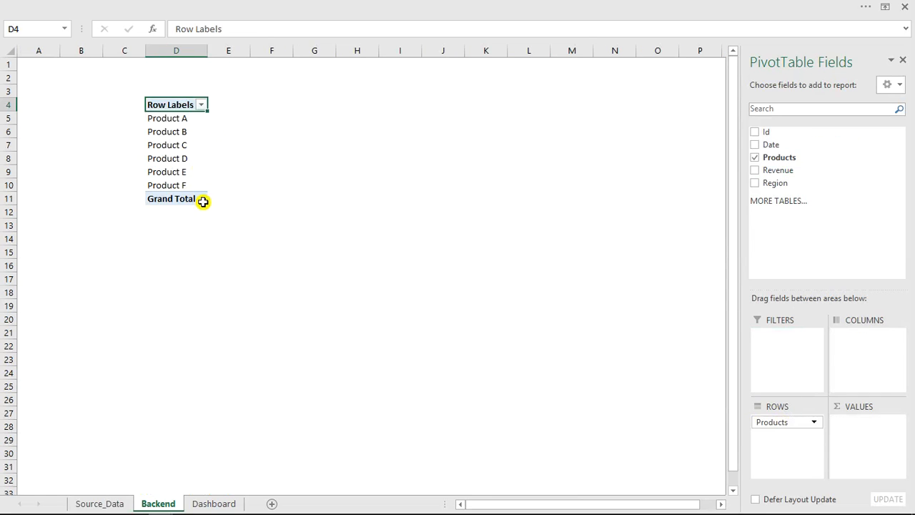
click(190, 198)
right_click(190, 199)
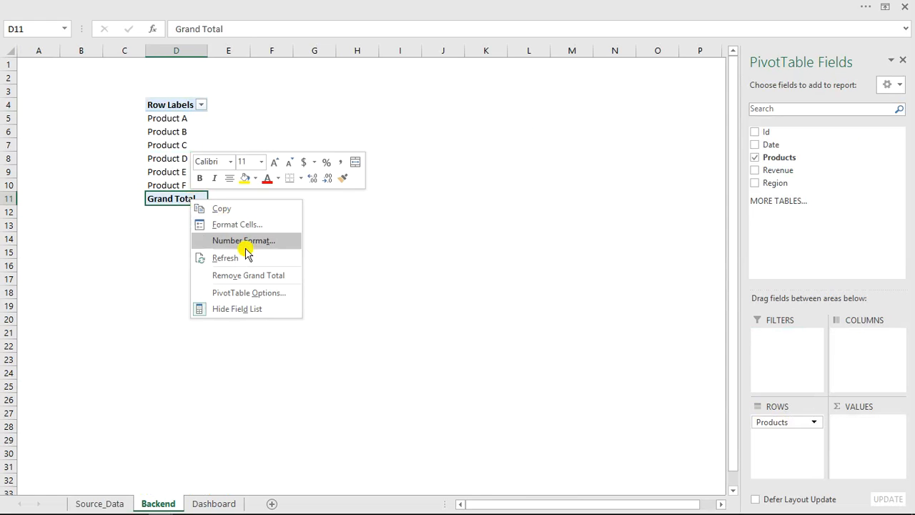
click(246, 277)
Add the Revenue field to the PivotTable's values as a sum for each product.
click(174, 175)
drag(778, 172, 856, 434)
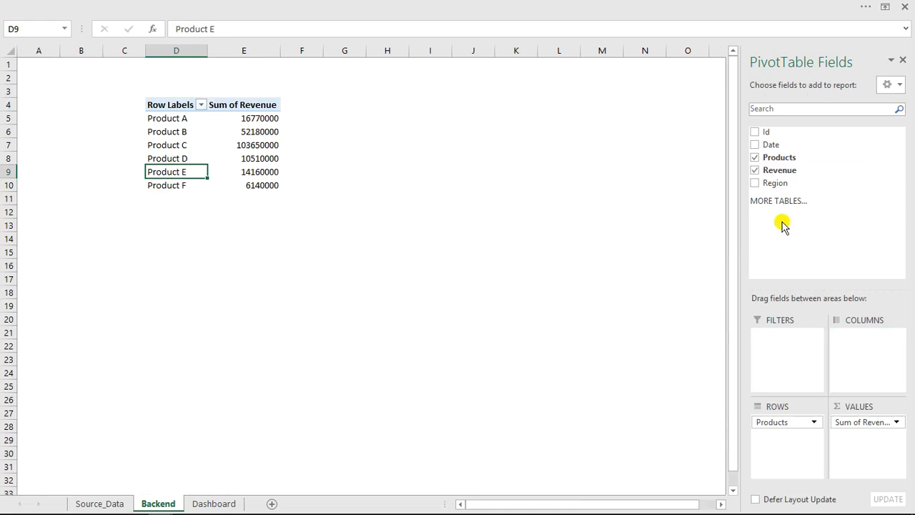
Add the Revenue field to the PivotTable values a second time and show the first revenue column as % of Column Total.
drag(782, 171, 857, 439)
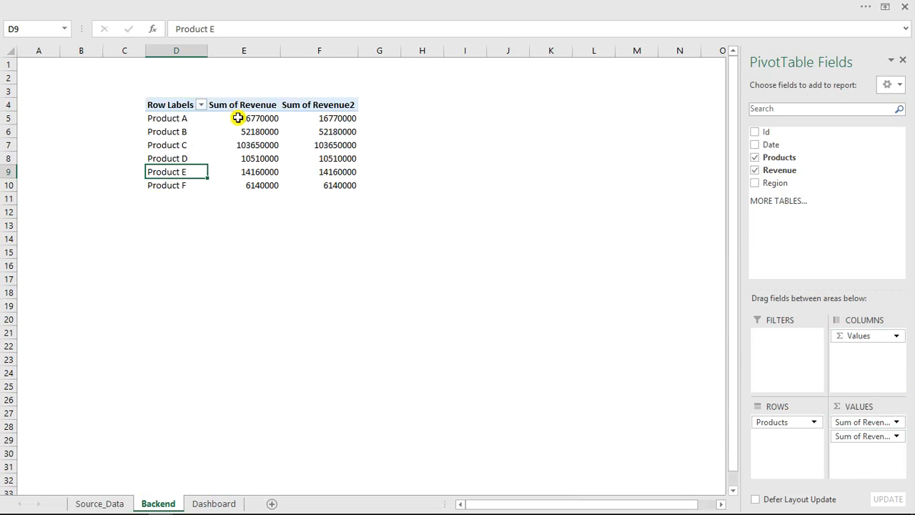
drag(250, 118, 254, 184)
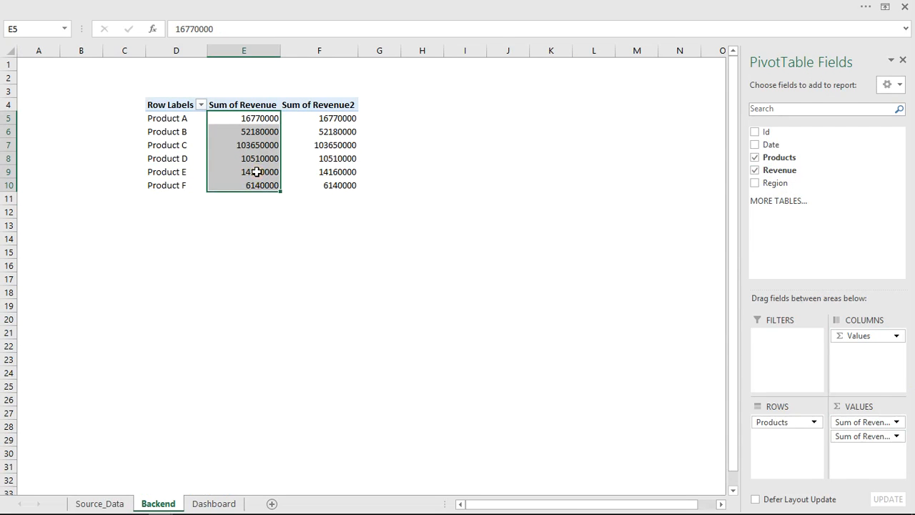
right_click(254, 175)
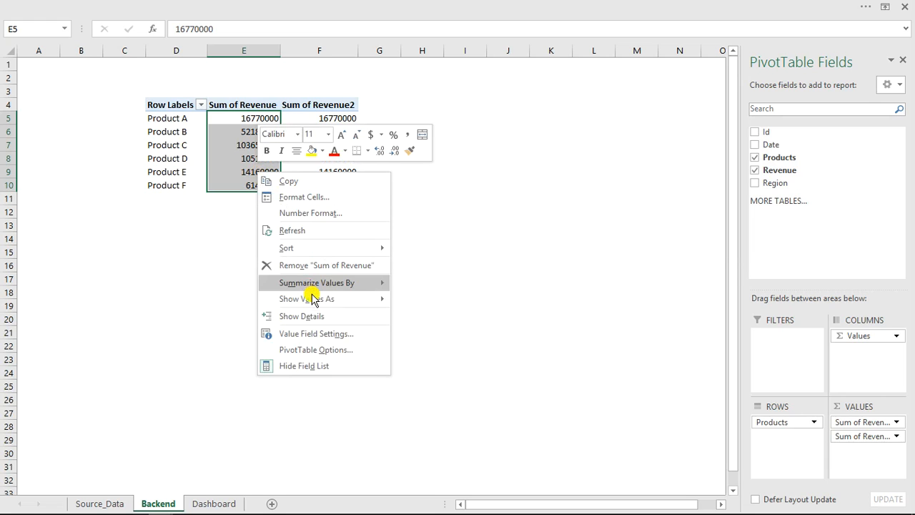
mouse_move(318, 300)
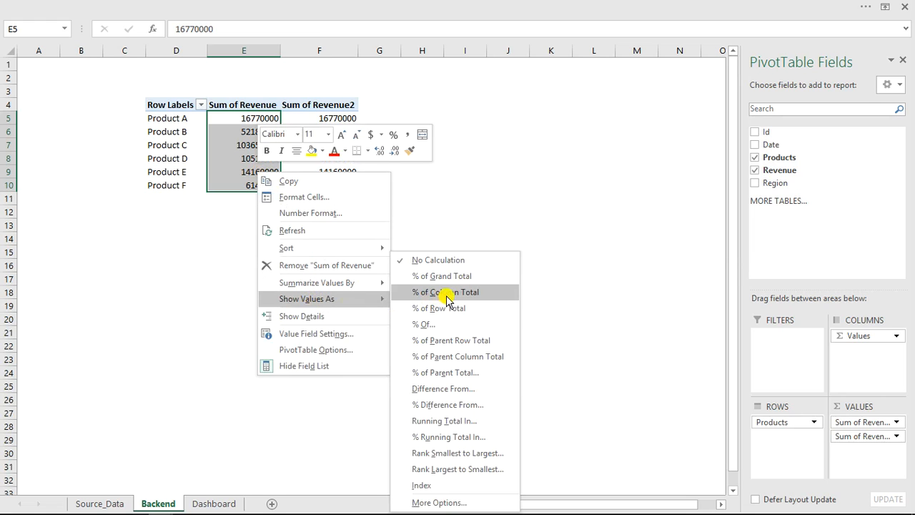
click(440, 291)
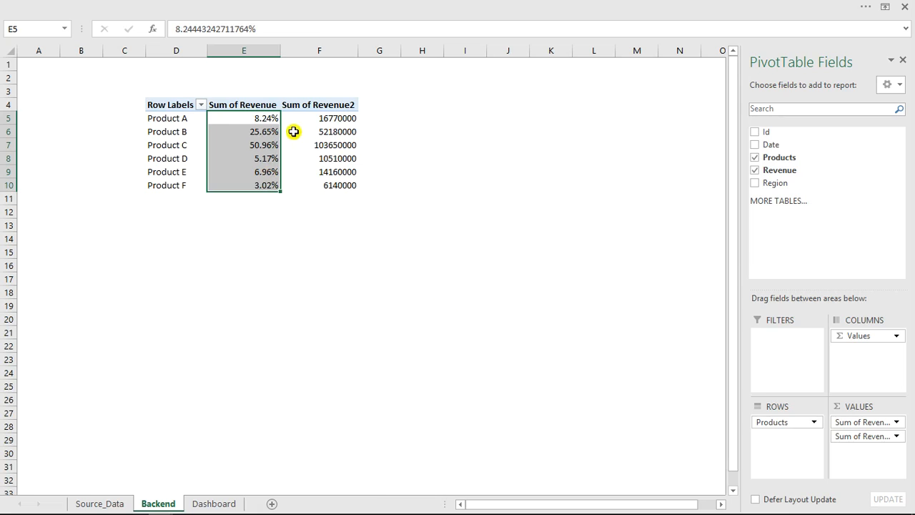
click(339, 118)
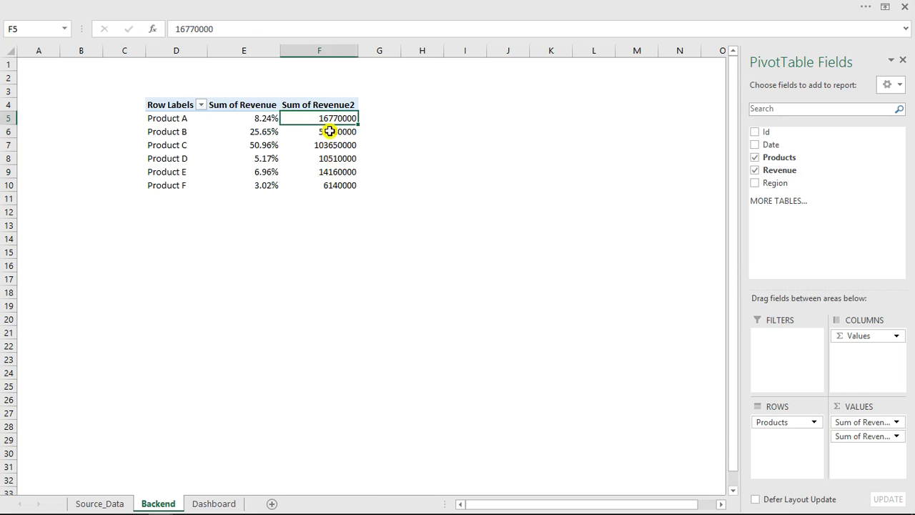
Remove the "sum of" text from both revenue headers in E4:F4 with Find and Replace.
drag(216, 107, 305, 106)
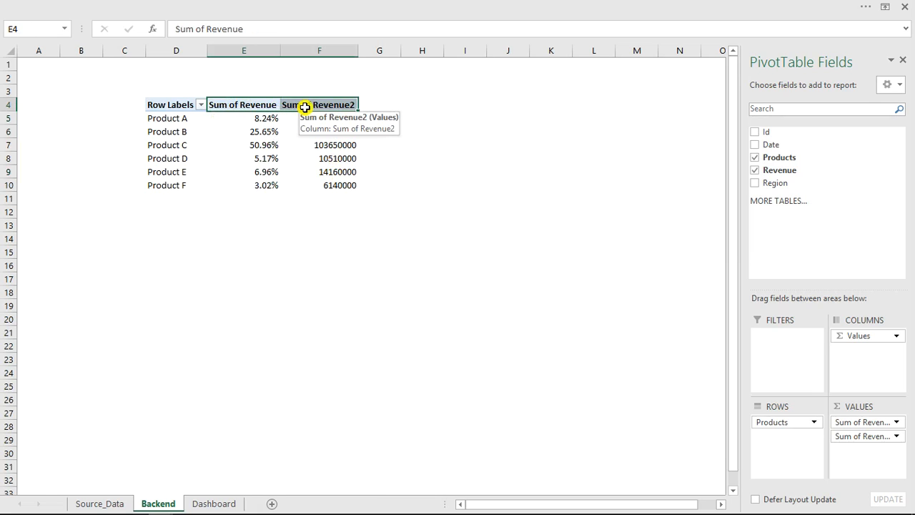
key(ctrl+h)
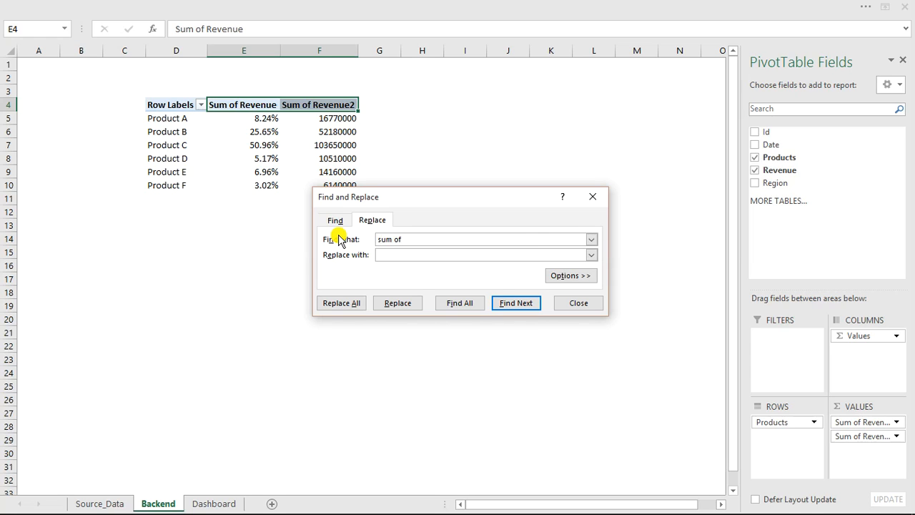
click(355, 304)
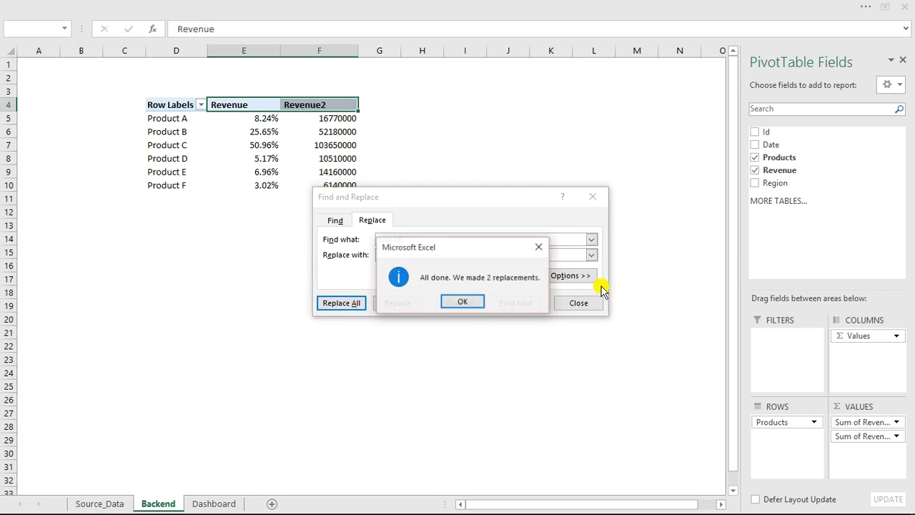
click(468, 302)
click(577, 303)
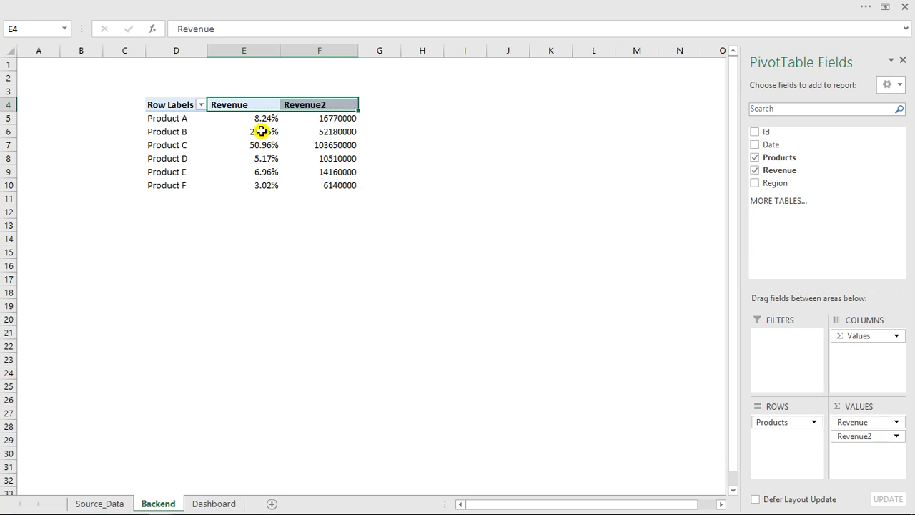
drag(239, 110, 304, 105)
Link H4 to D4 and I4 to E4, and fill both formulas down to row 10 to mirror the products and revenue shares.
click(417, 108)
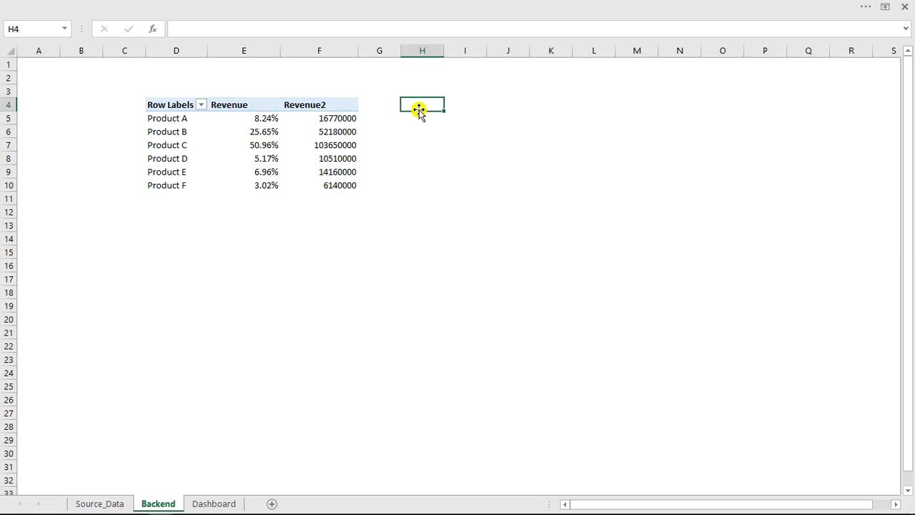
text(=)
click(180, 106)
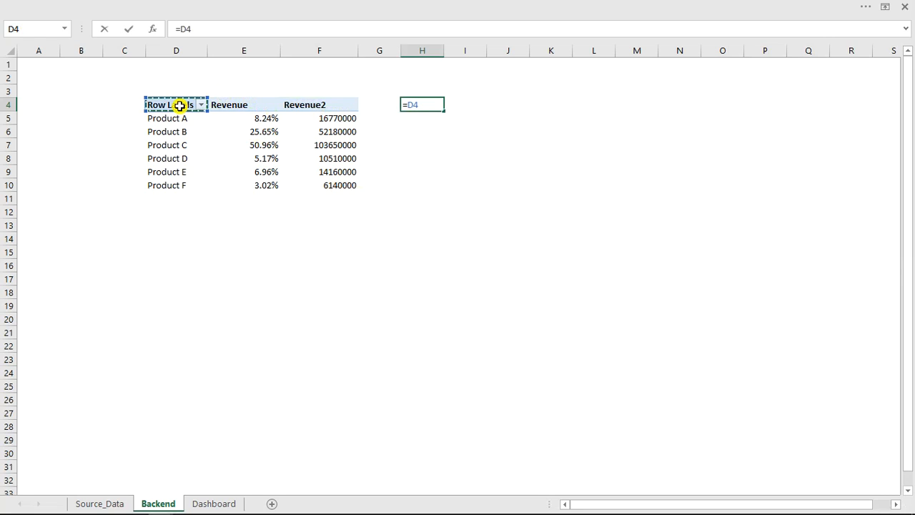
key(Return)
click(471, 105)
text(=)
click(238, 106)
key(Return)
drag(426, 107, 479, 193)
Fit column I to its contents and format I5:I10 as Percentage with 1 decimal place.
click(467, 118)
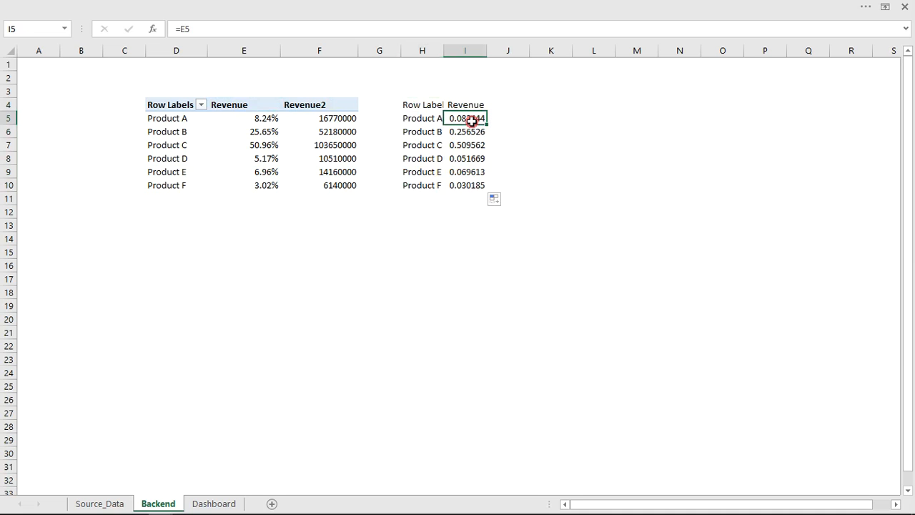
double_click(488, 51)
drag(465, 118, 474, 184)
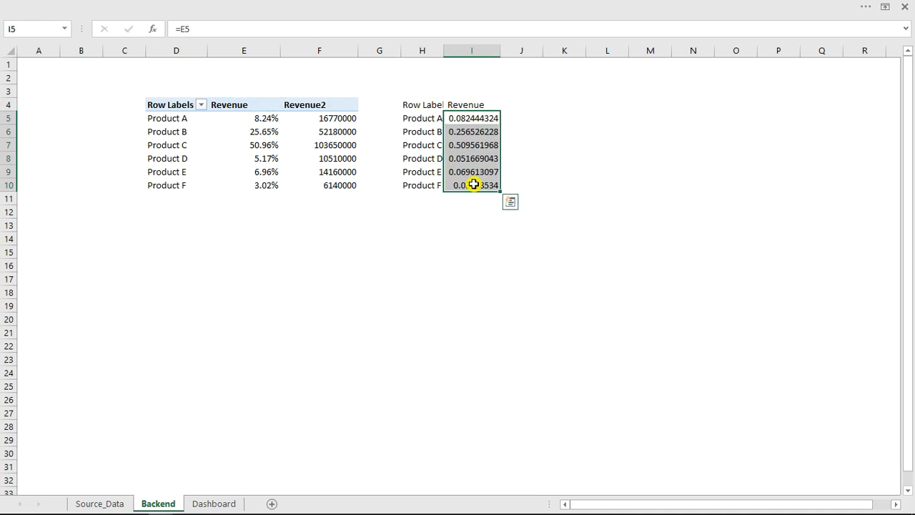
key(ctrl+1)
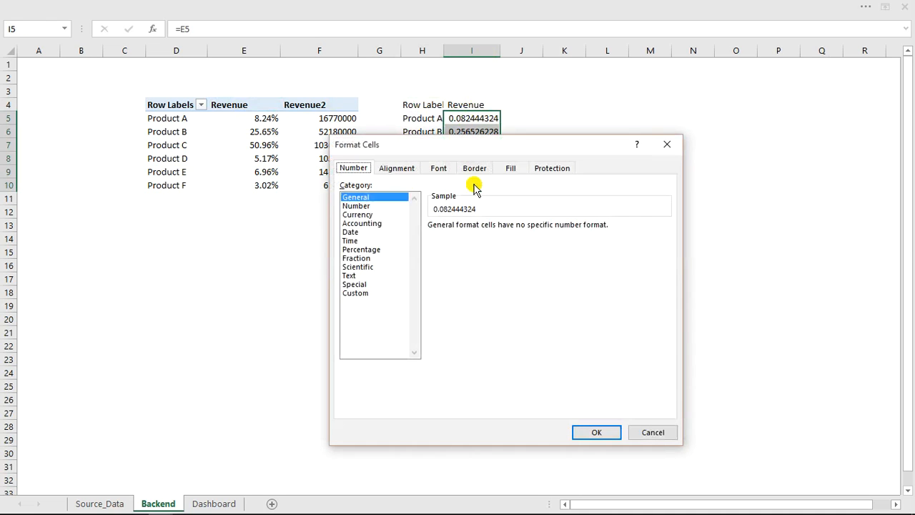
click(368, 249)
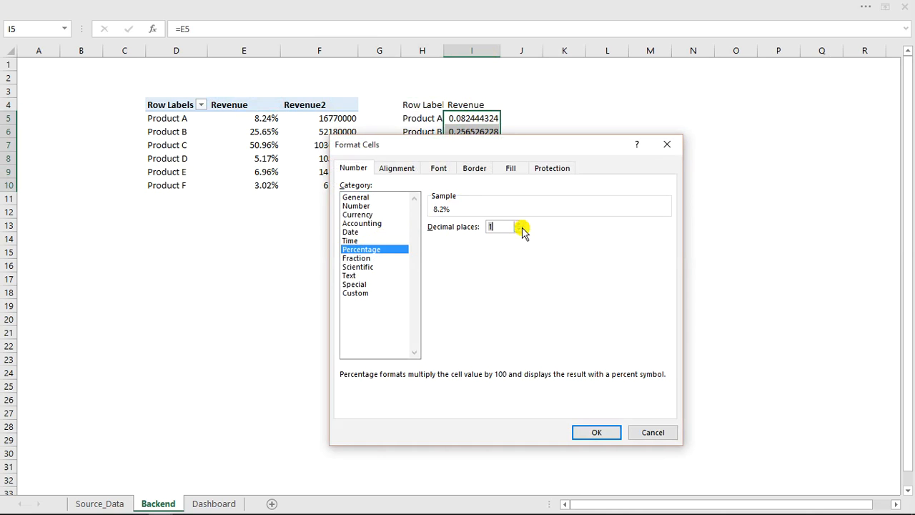
click(599, 432)
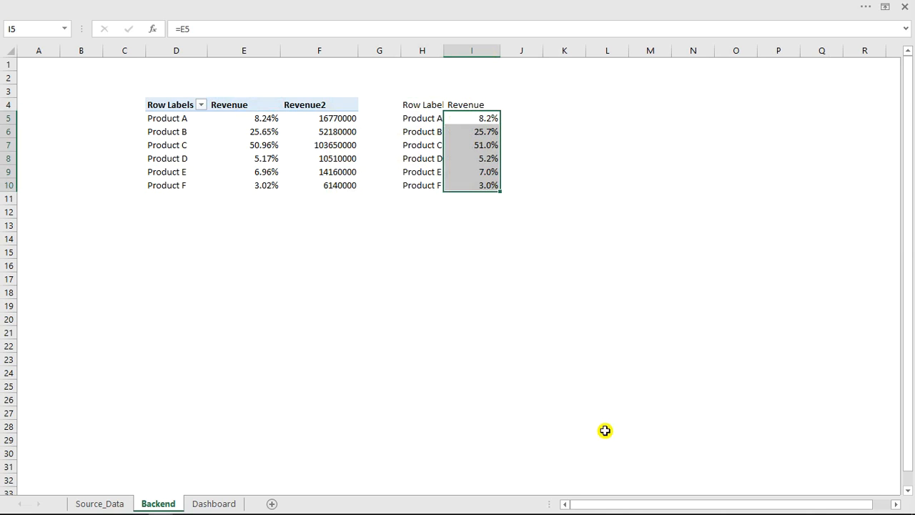
Add a column headed Help1 in J4 and fill J5:J10 with 1%.
click(513, 107)
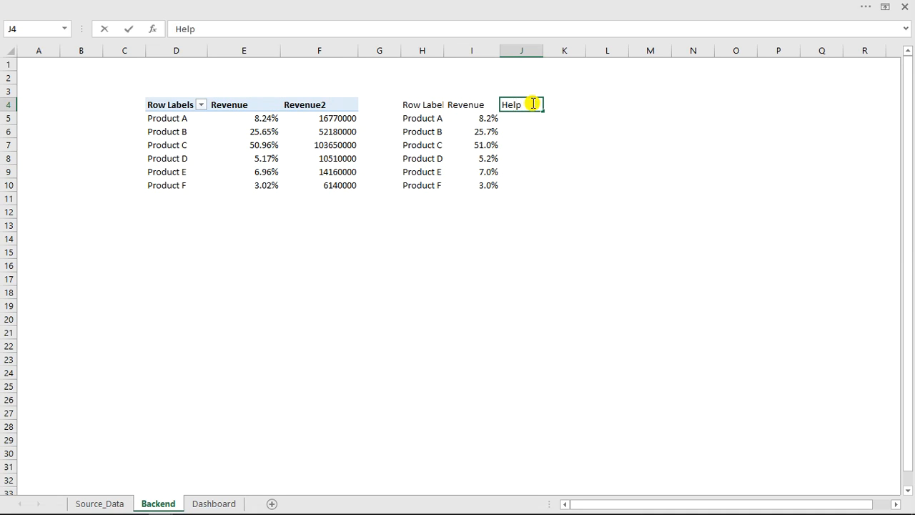
key(Return)
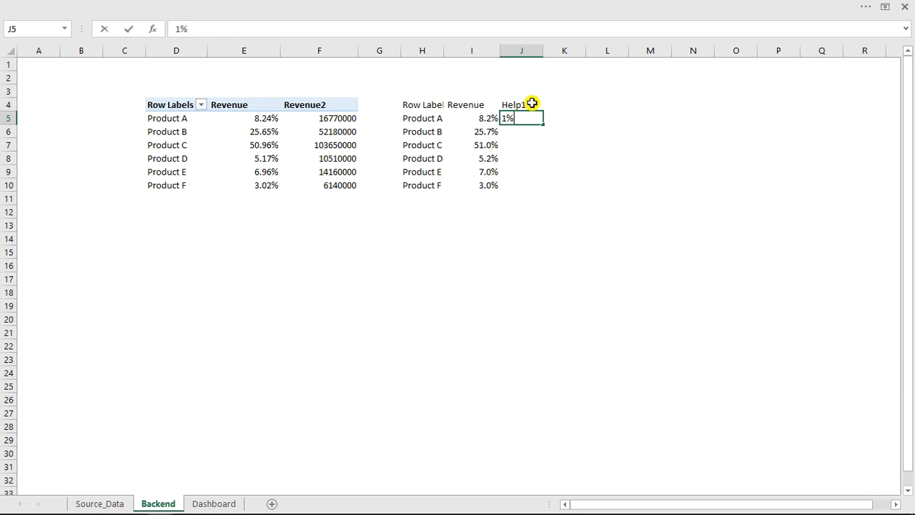
key(Return)
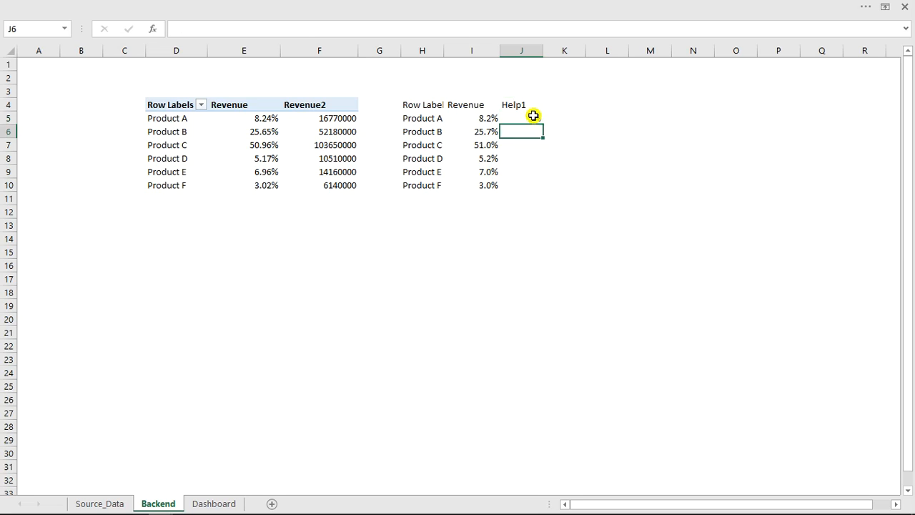
click(535, 118)
drag(545, 126, 536, 185)
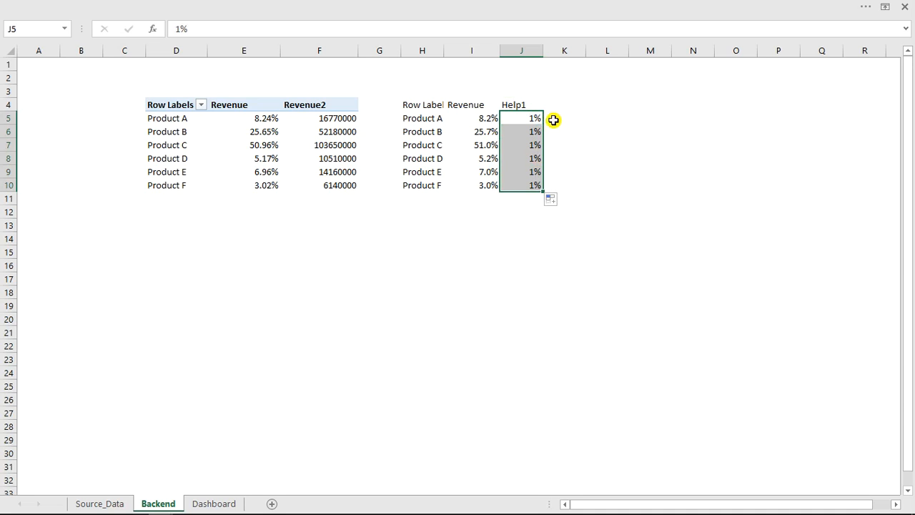
Head the next helper column Helper2 in cell K4.
click(556, 117)
click(560, 103)
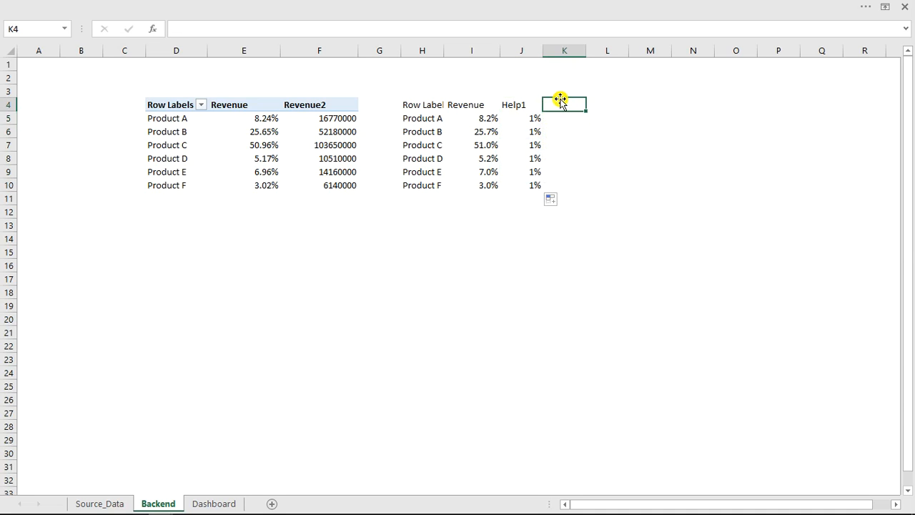
text(=)
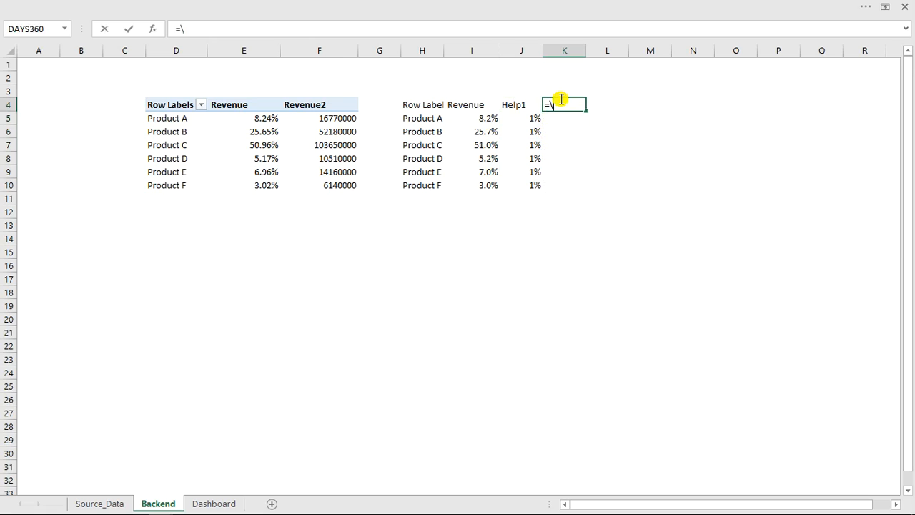
key(BackSpace)
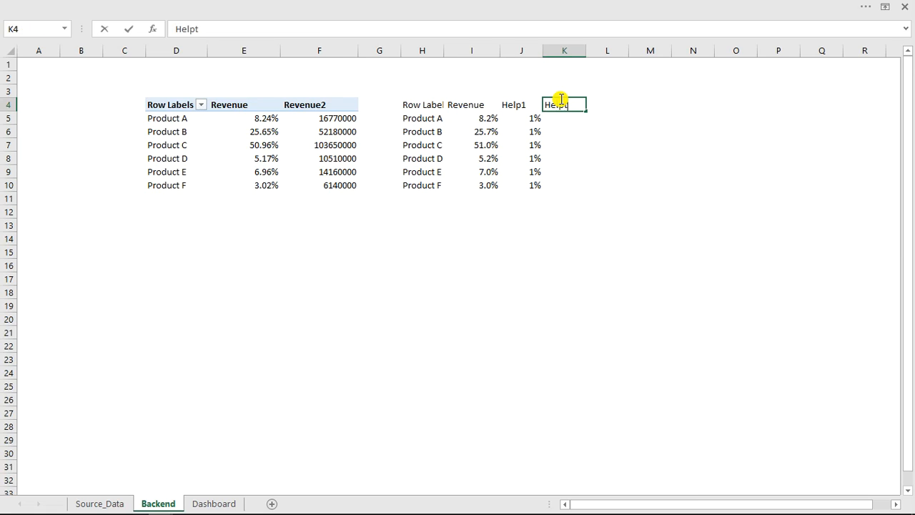
key(Return)
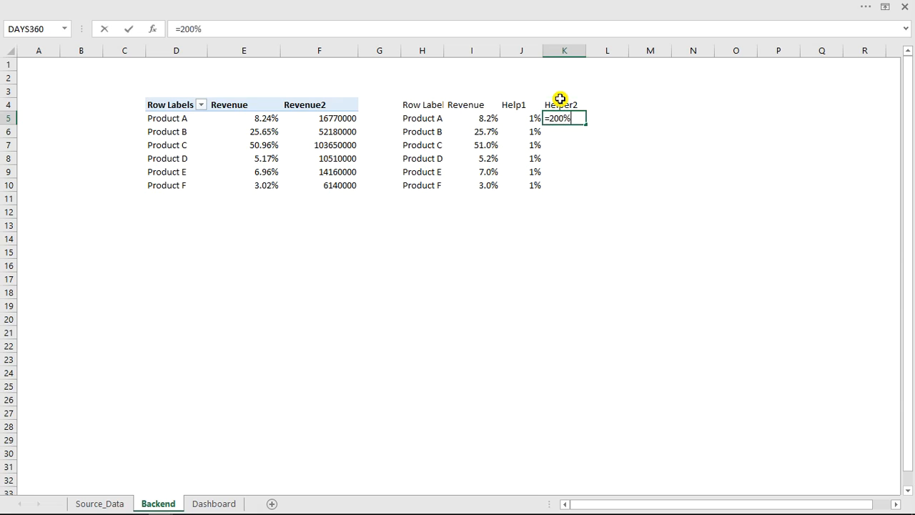
Enter the formula =200%-SUM(I5:J5) in K5 and fill it down to K10.
text(sum)
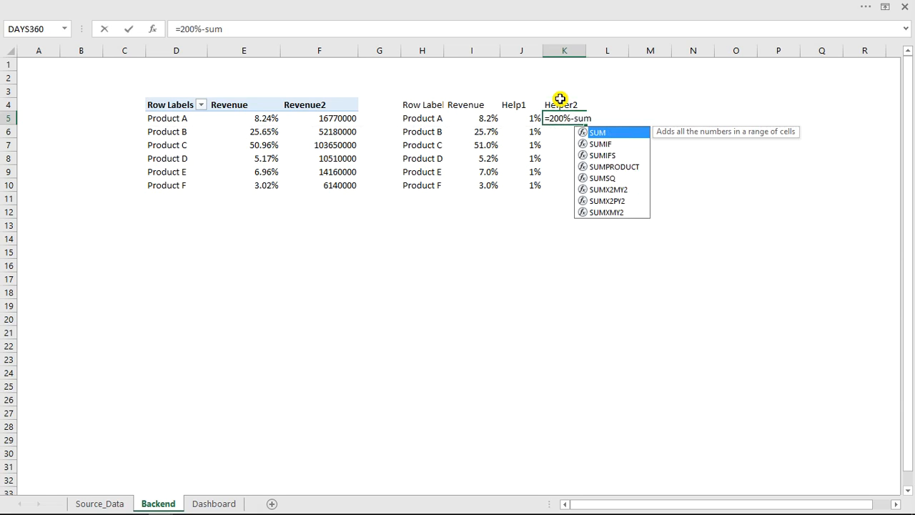
key(Tab)
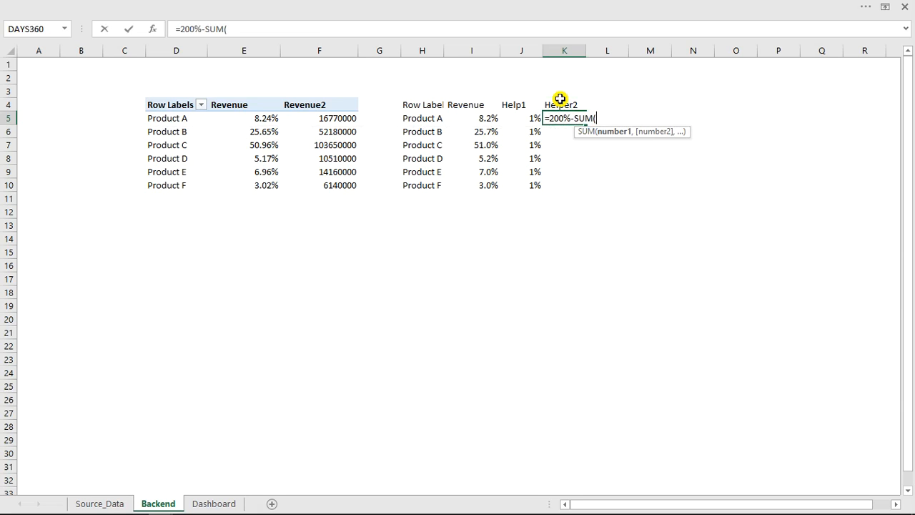
drag(491, 118, 527, 119)
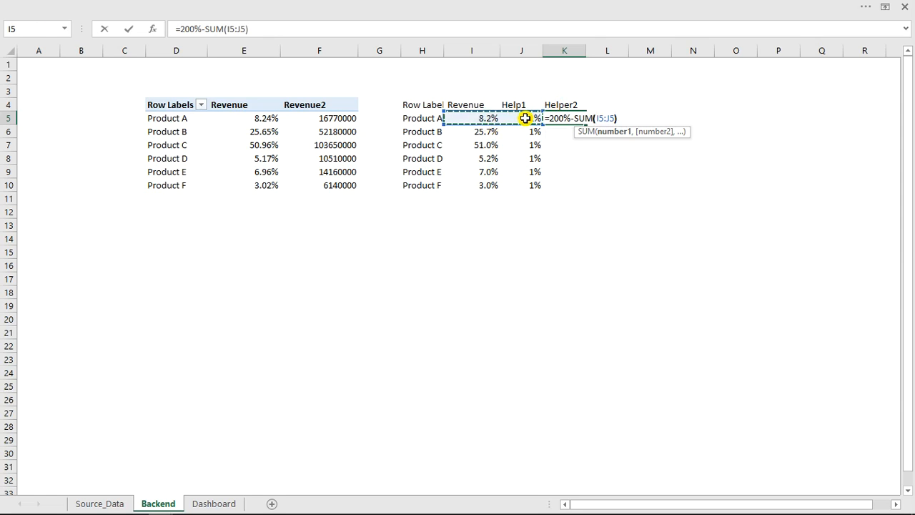
text())
key(Return)
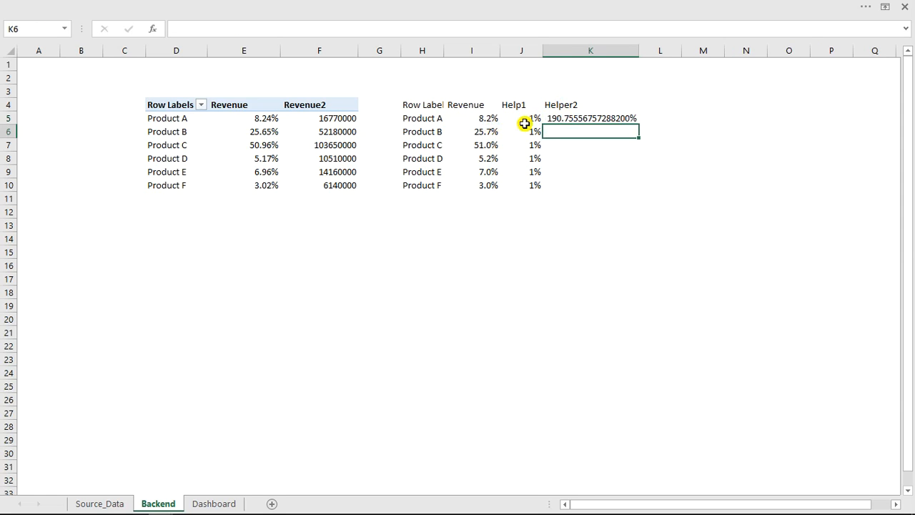
click(603, 117)
drag(638, 124, 635, 185)
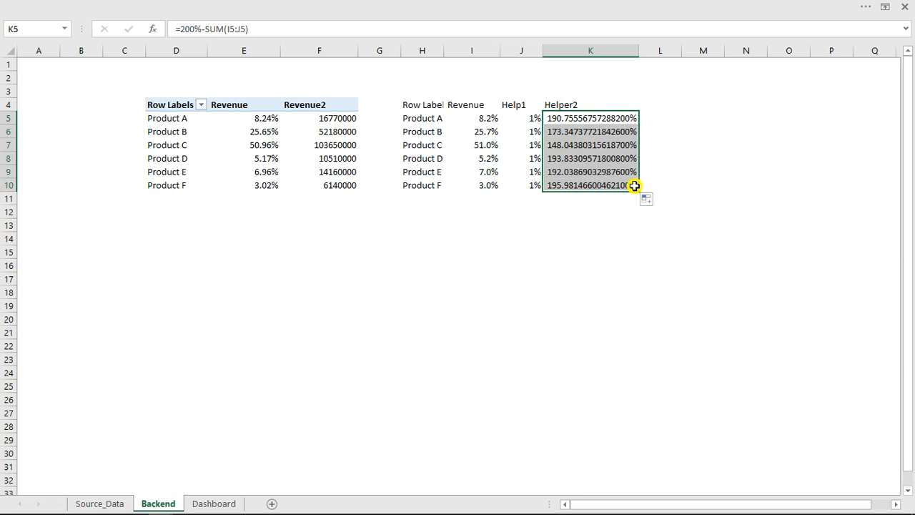
Format the Helper2 values in K5:K10 as percentages without decimals.
key(ctrl+shift+1)
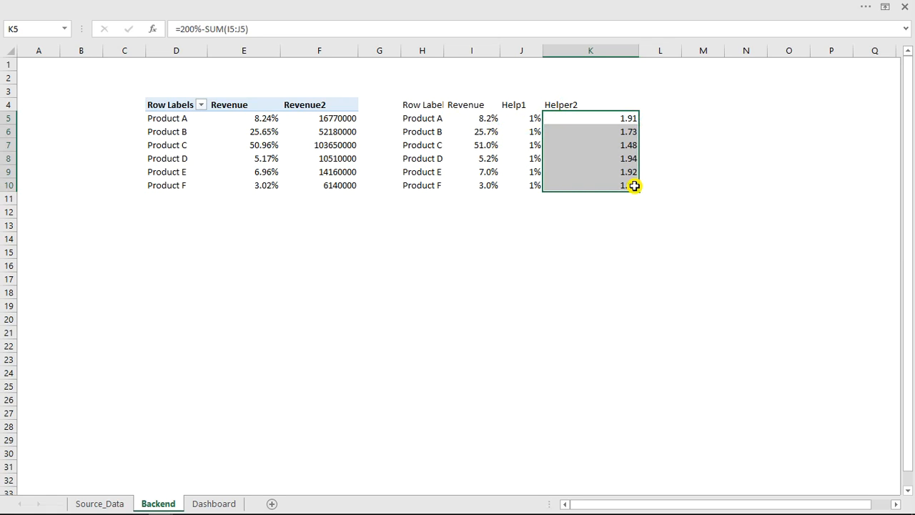
key(ctrl+z)
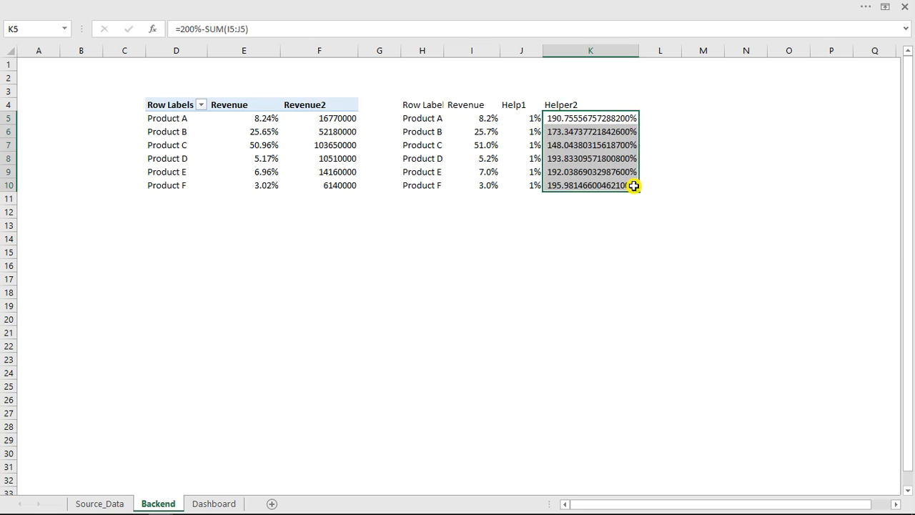
click(251, 7)
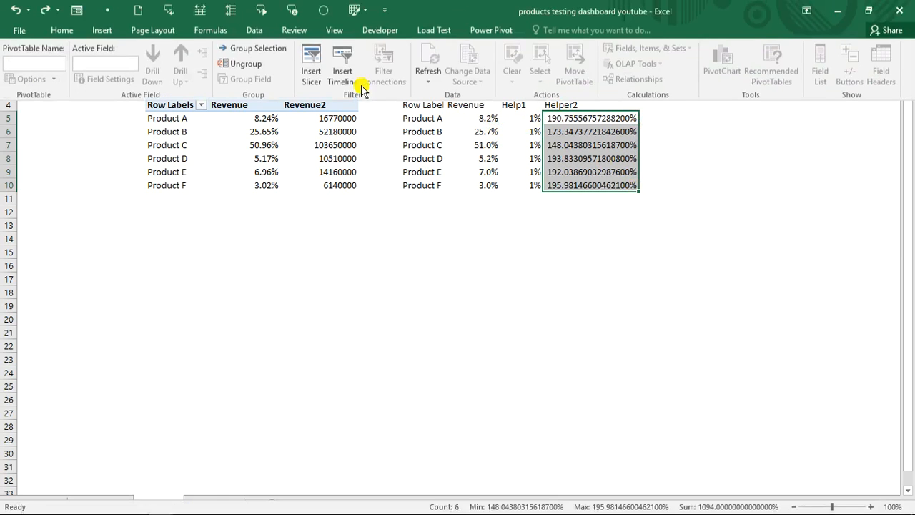
click(62, 32)
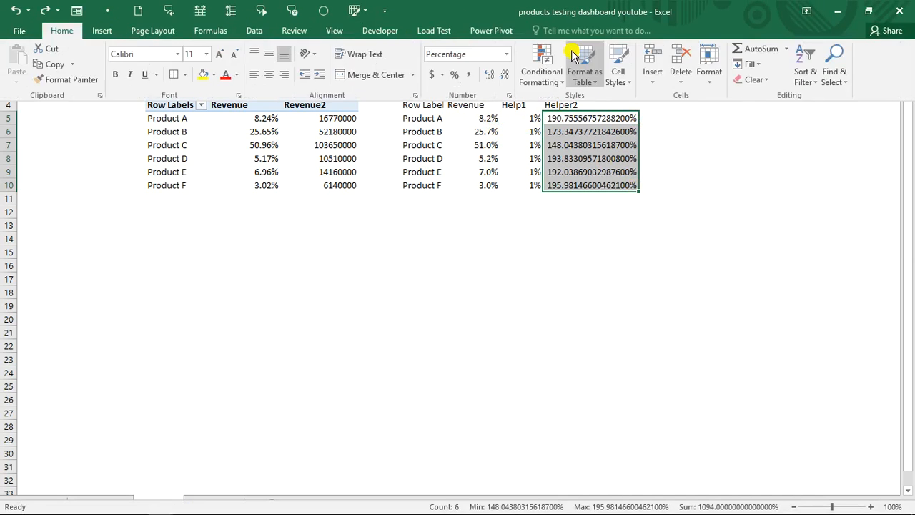
click(453, 75)
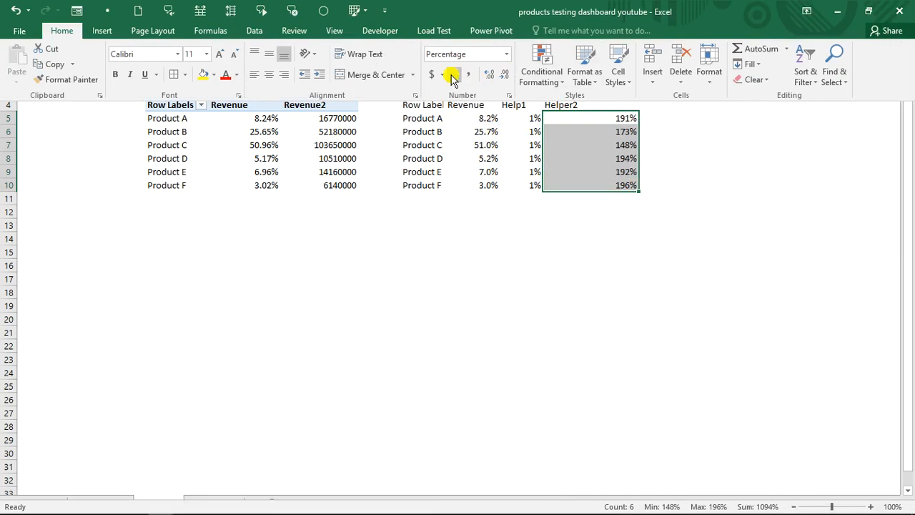
click(653, 132)
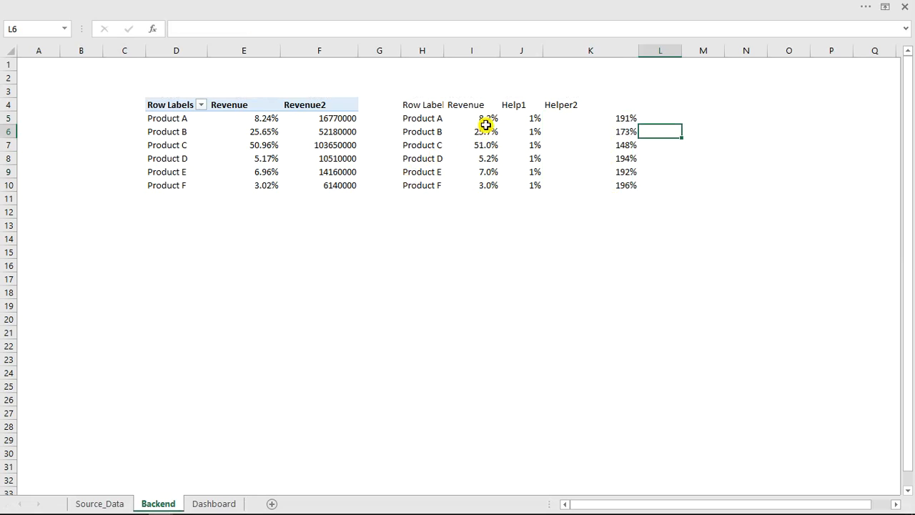
click(523, 119)
click(622, 122)
drag(621, 121, 623, 184)
click(542, 236)
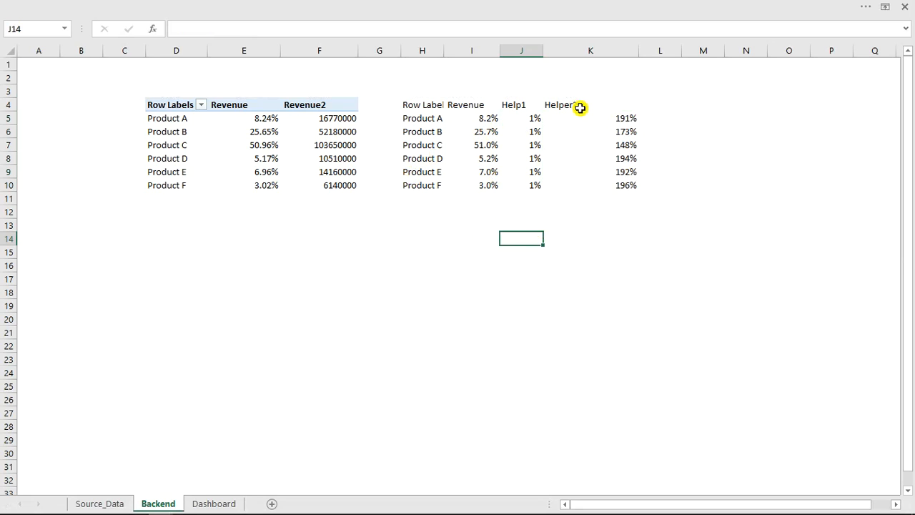
Narrow the Helper2 column and apply all borders to the PivotTable D4:F10 and the helper table H4:K10.
drag(636, 50, 605, 63)
drag(152, 104, 333, 185)
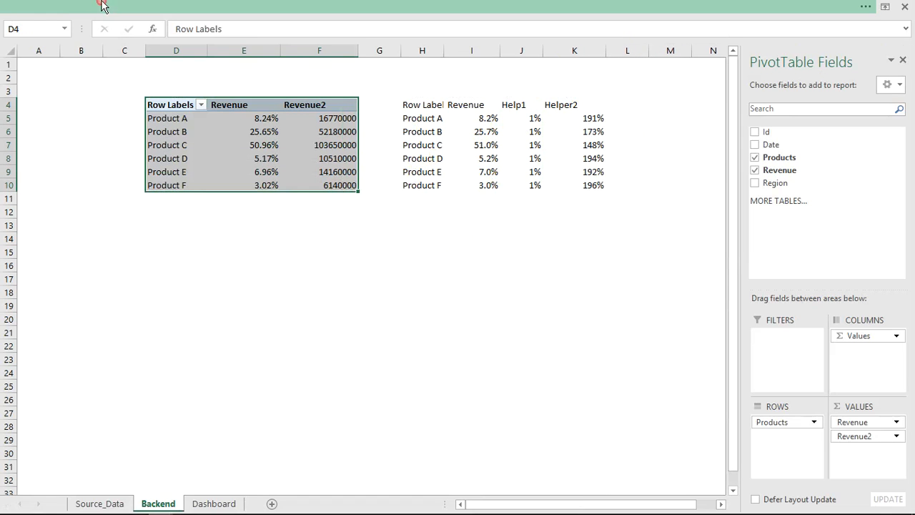
click(214, 5)
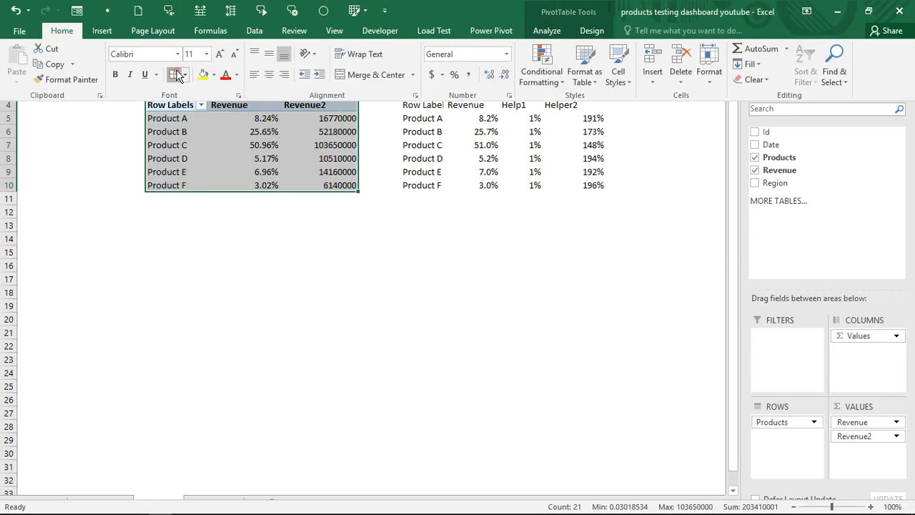
click(419, 107)
drag(419, 108, 573, 185)
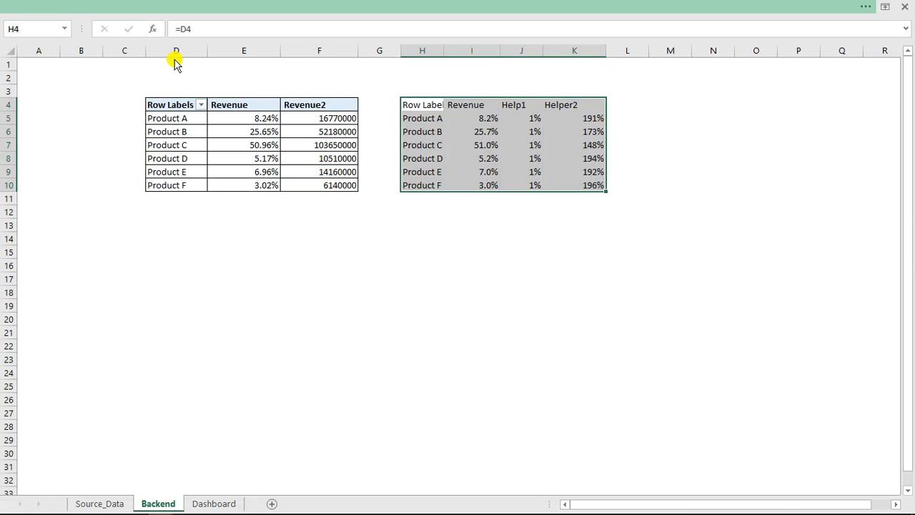
click(172, 6)
click(173, 74)
click(413, 280)
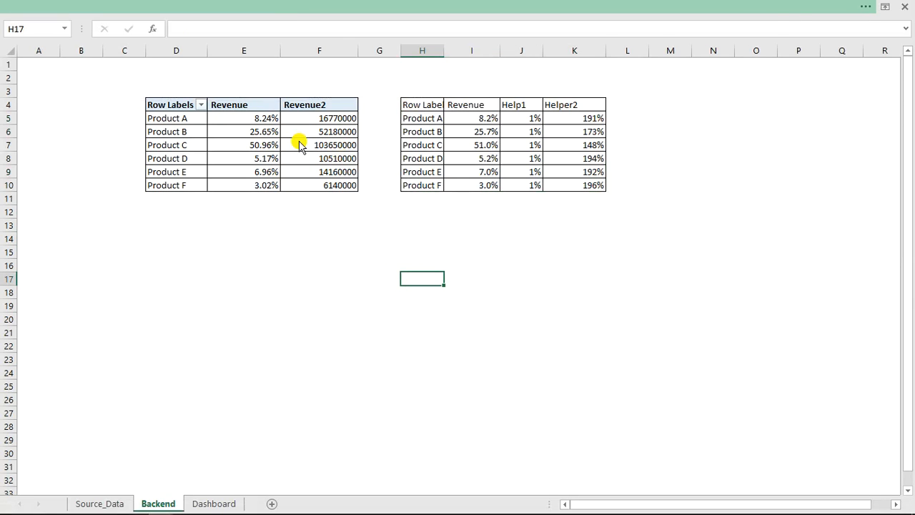
Insert an empty doughnut chart on the Backend sheet, place it over the tables and enlarge it.
click(143, 6)
click(102, 30)
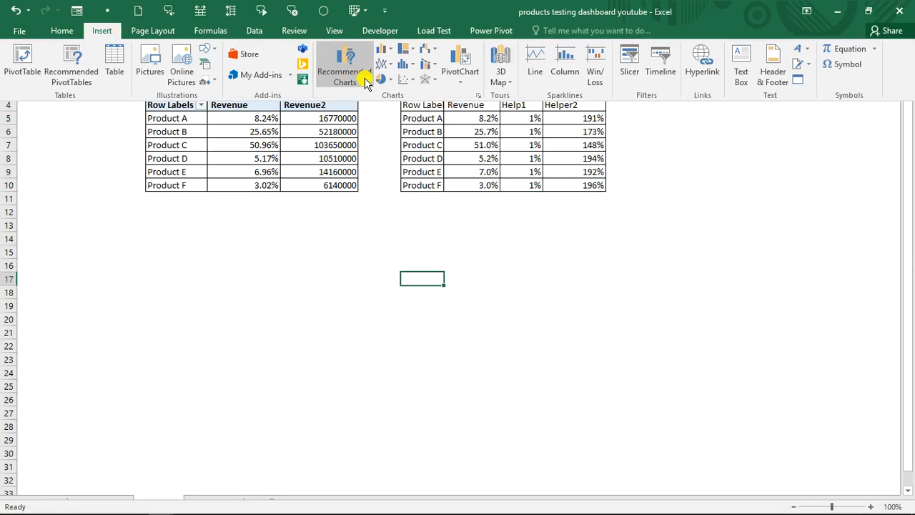
click(393, 81)
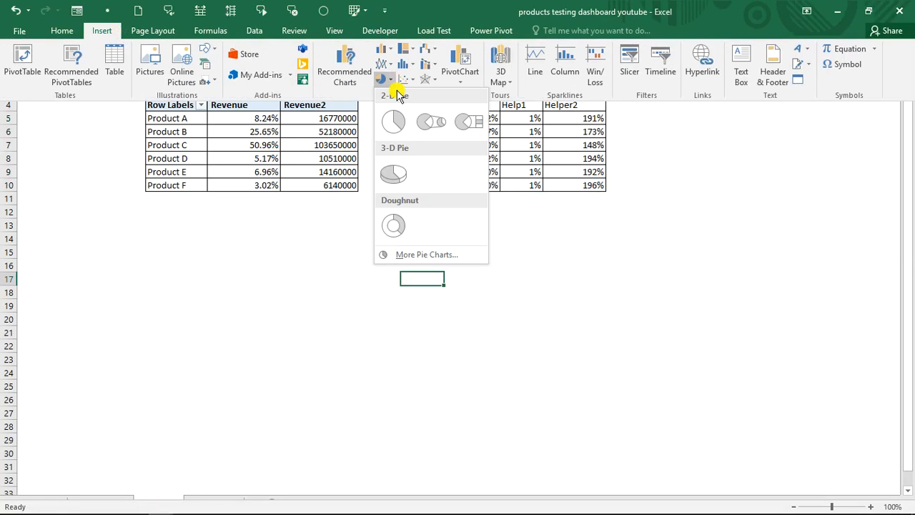
click(398, 231)
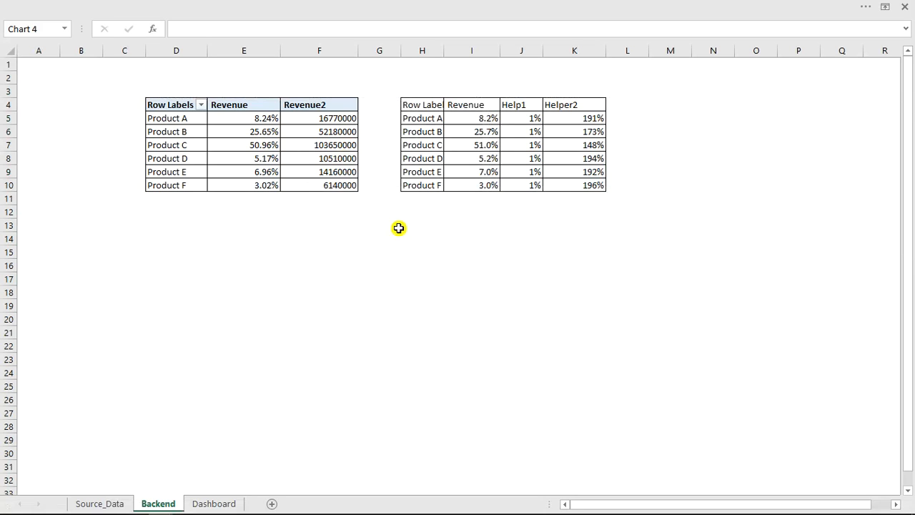
drag(392, 187, 345, 212)
drag(258, 209, 175, 147)
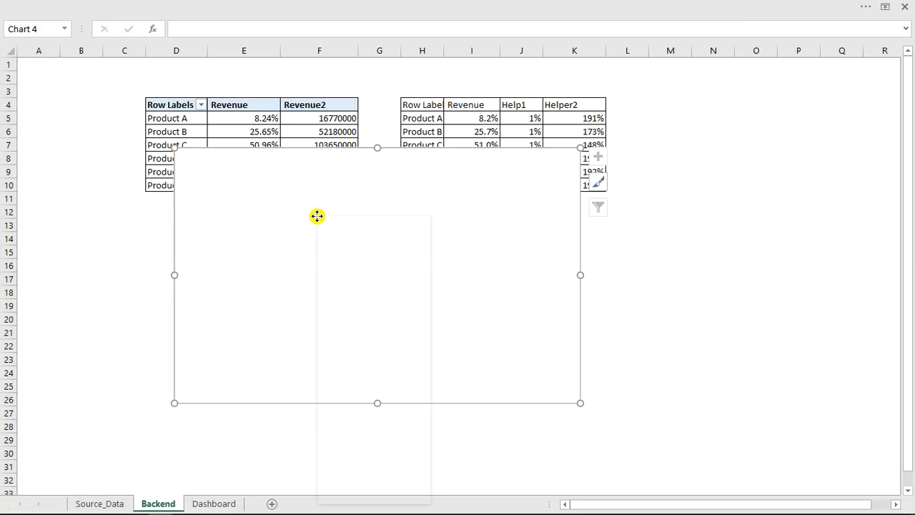
Add a data series with the values ={1,1,1,1,1,1,1,1,1,1,10} to the empty doughnut chart.
right_click(317, 216)
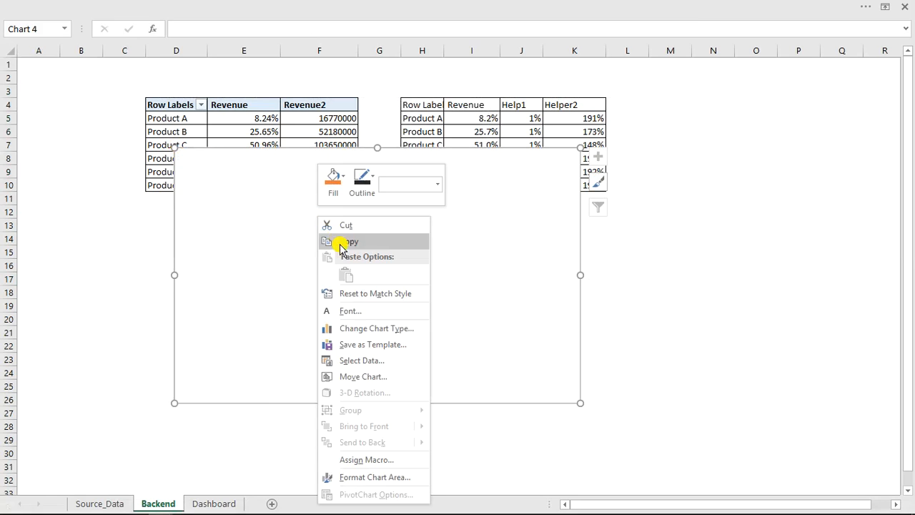
click(369, 364)
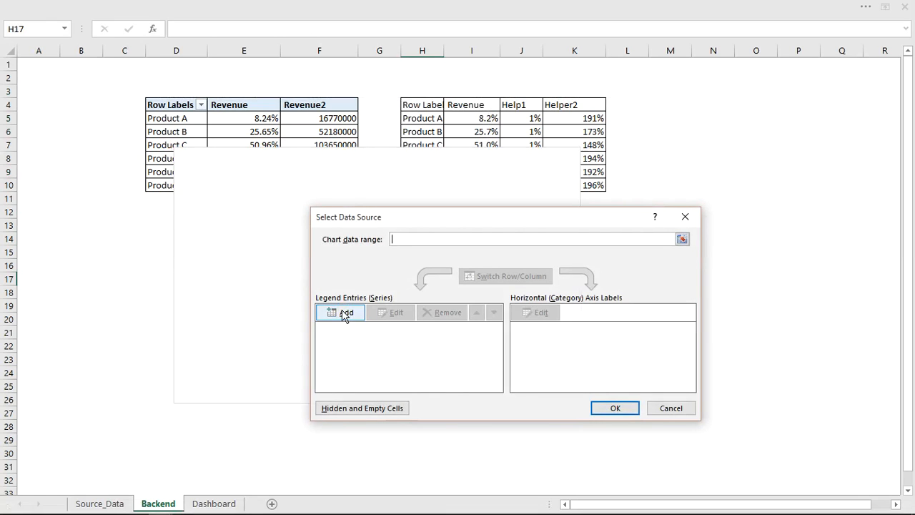
click(343, 315)
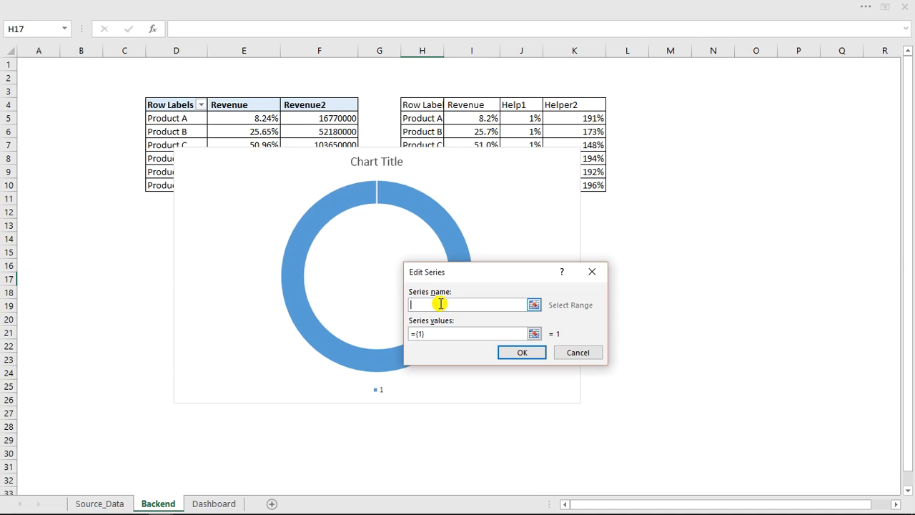
drag(504, 270, 618, 114)
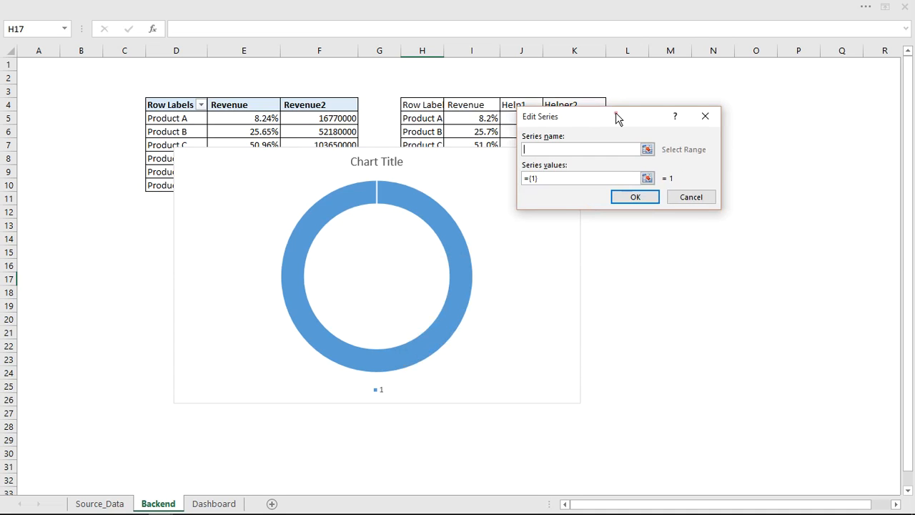
click(541, 179)
key(BackSpace)
key(BackSpace)
key(BackSpace)
key(BackSpace)
text(={1})
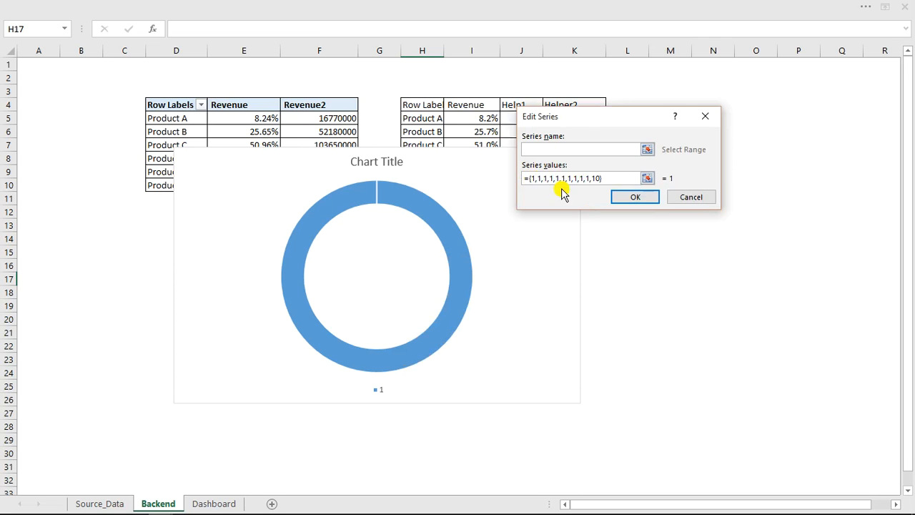
click(645, 197)
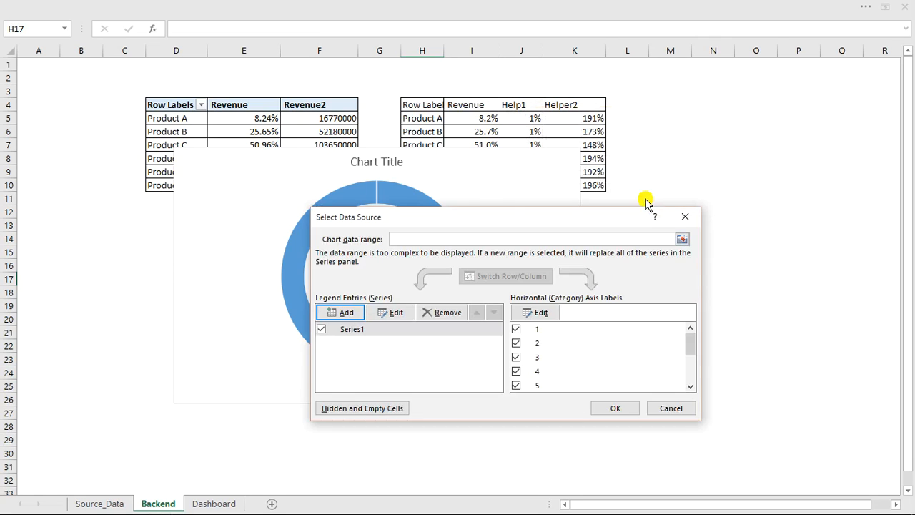
click(618, 407)
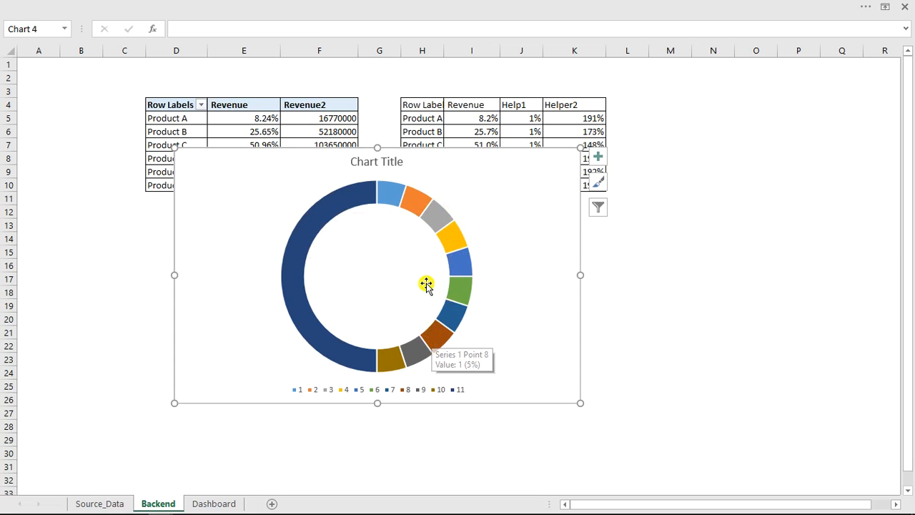
Delete the legend and the title from the doughnut chart.
click(447, 389)
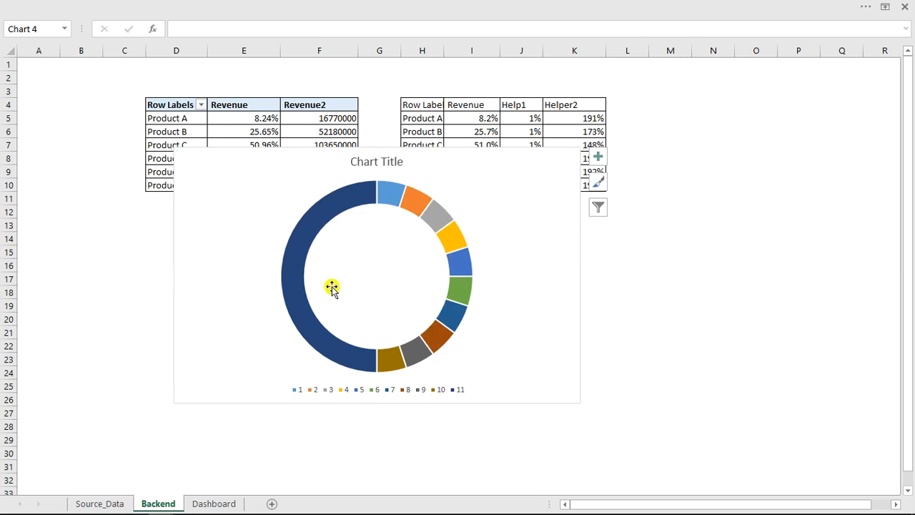
key(Delete)
click(373, 163)
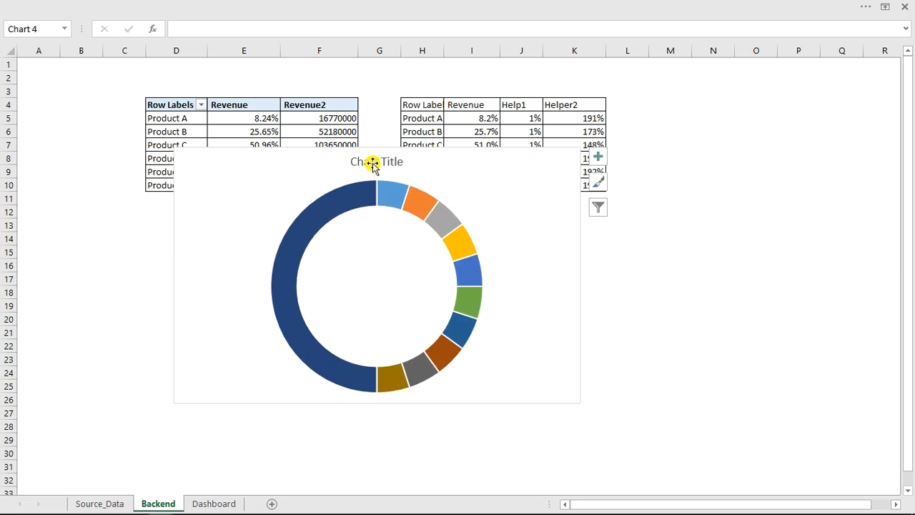
key(Delete)
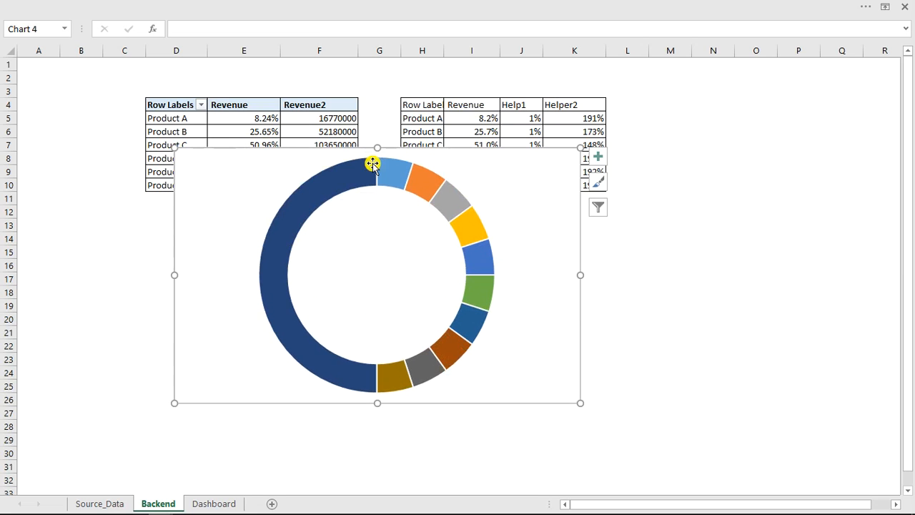
Set the doughnut series' angle of first slice to 270° and its border to No line.
click(422, 187)
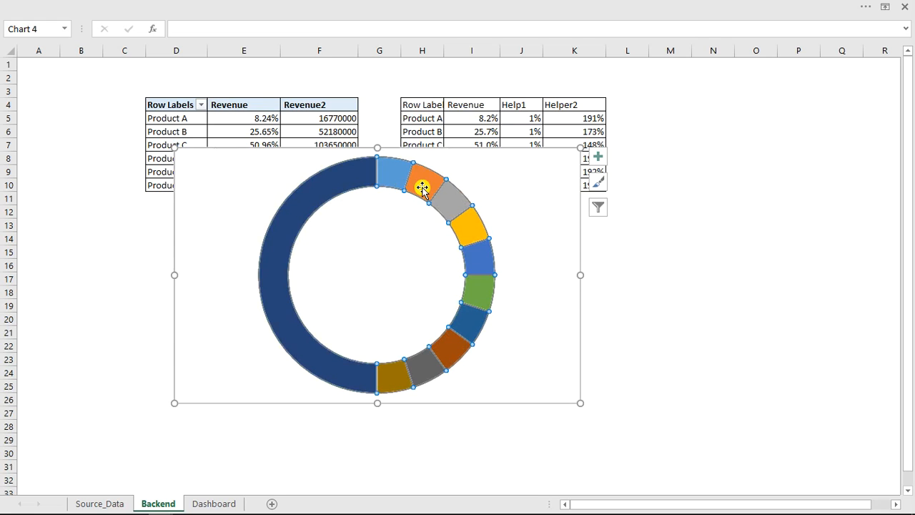
double_click(421, 188)
drag(768, 177, 757, 95)
click(779, 194)
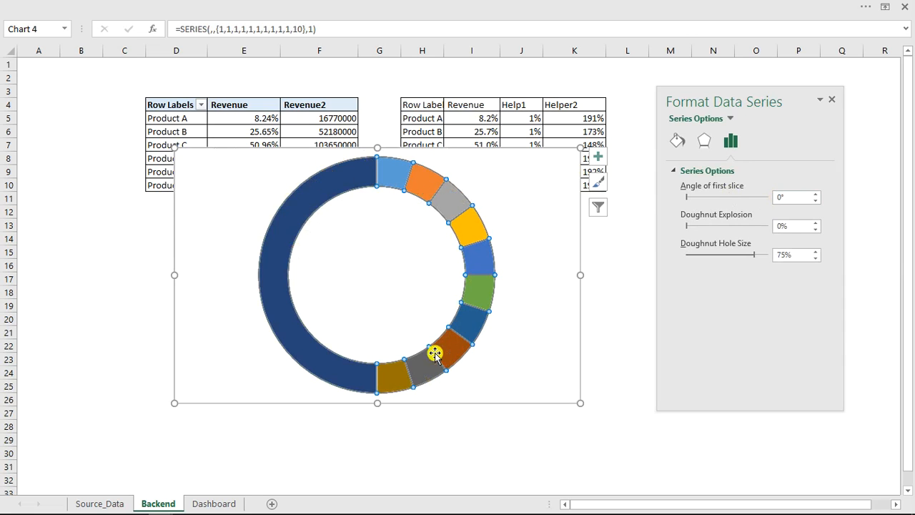
click(780, 198)
text(270)
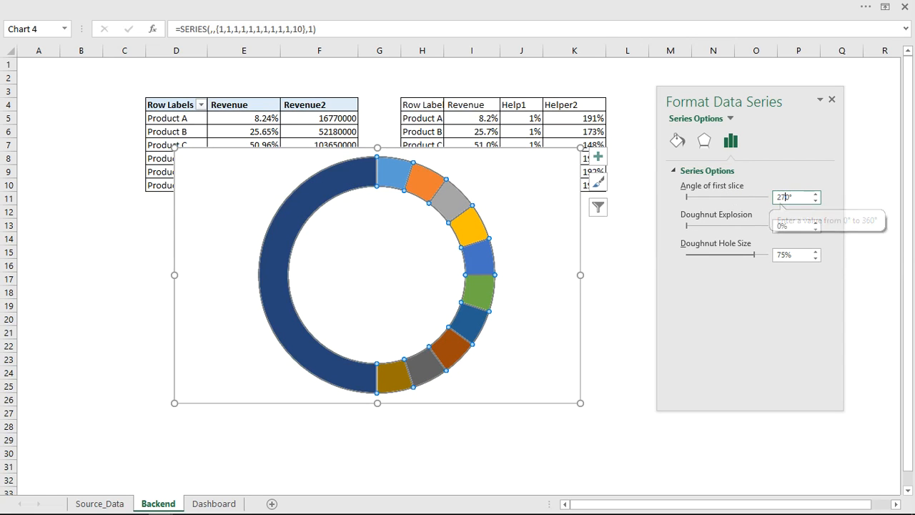
click(781, 198)
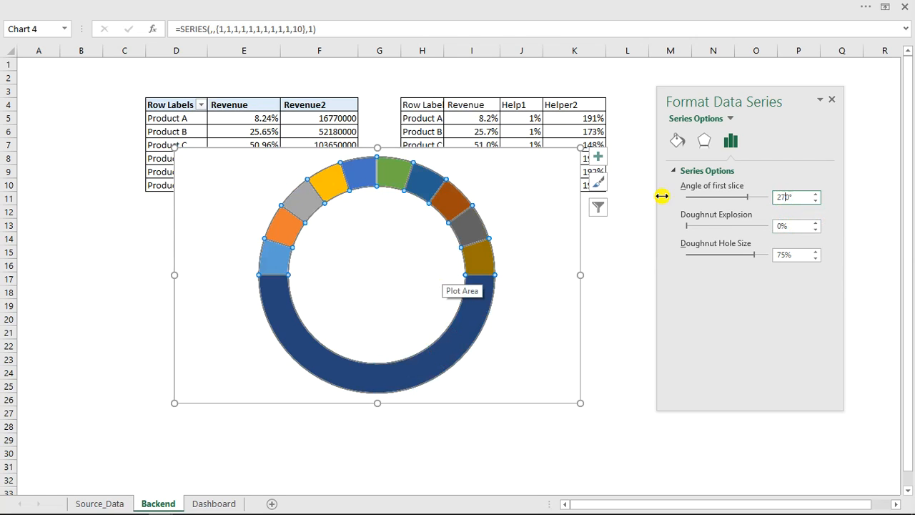
click(677, 143)
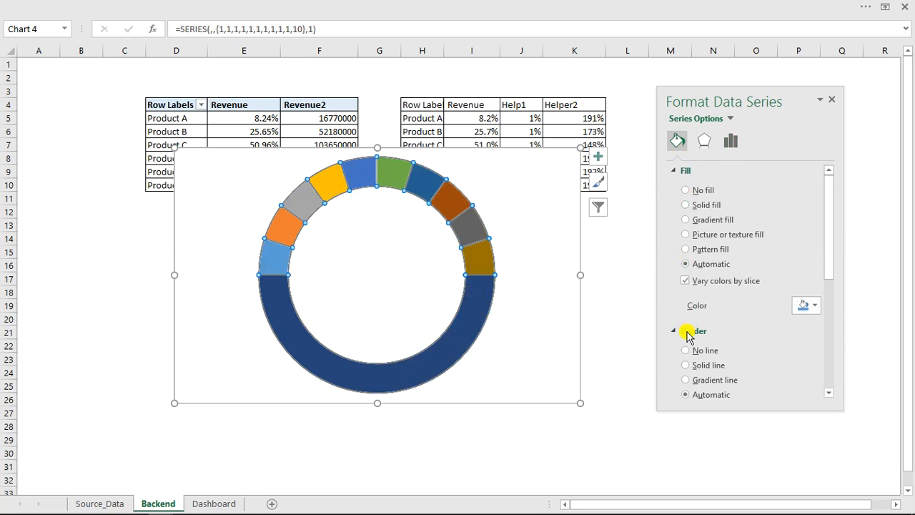
click(686, 350)
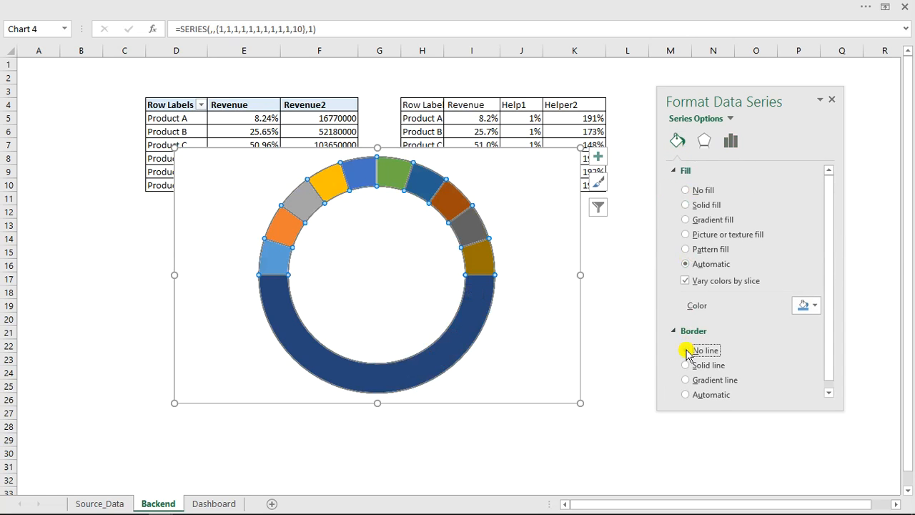
Set the large lower slice to No fill and reduce the doughnut hole size to 58%.
click(475, 315)
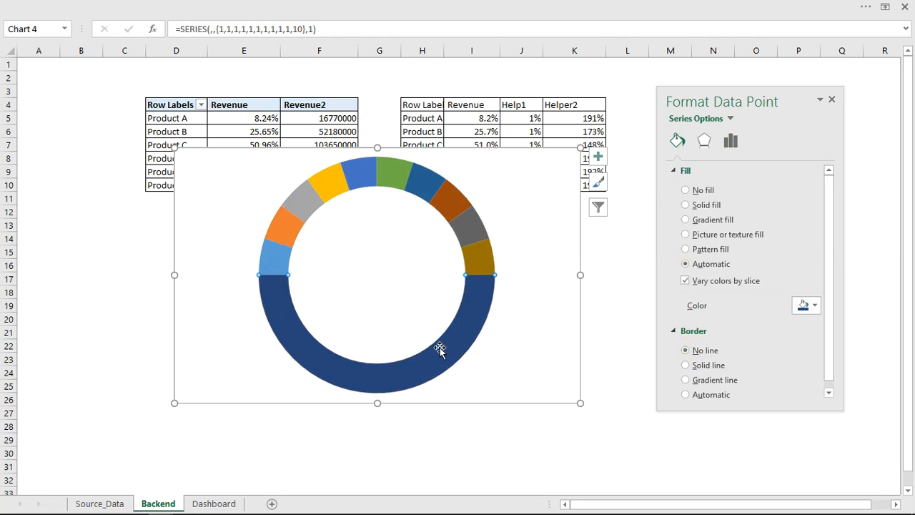
click(684, 190)
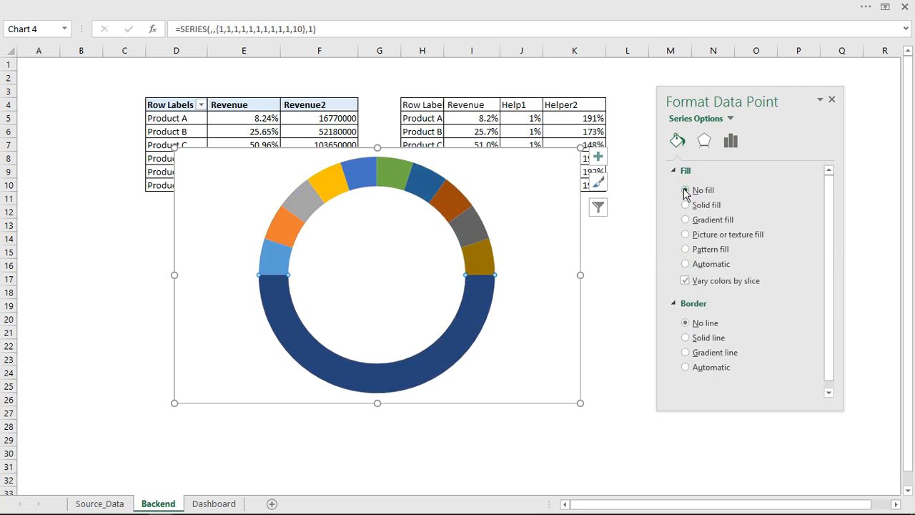
click(730, 140)
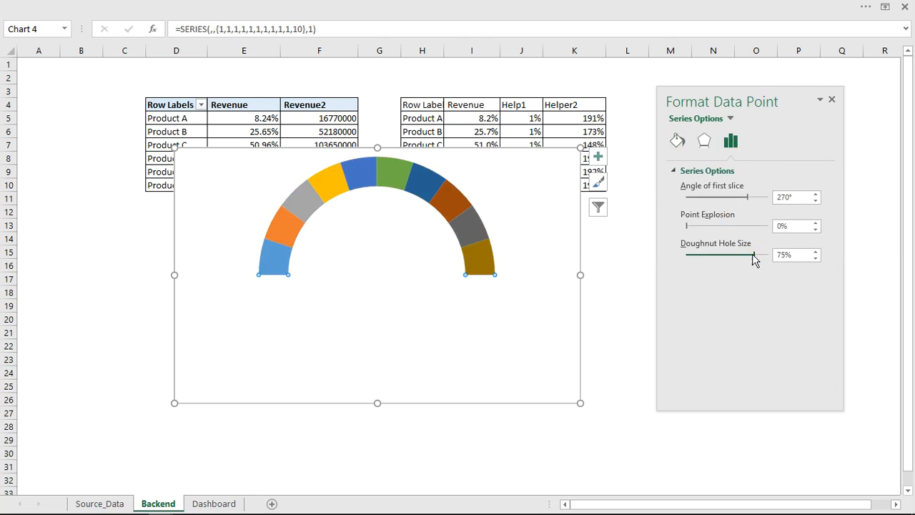
click(740, 258)
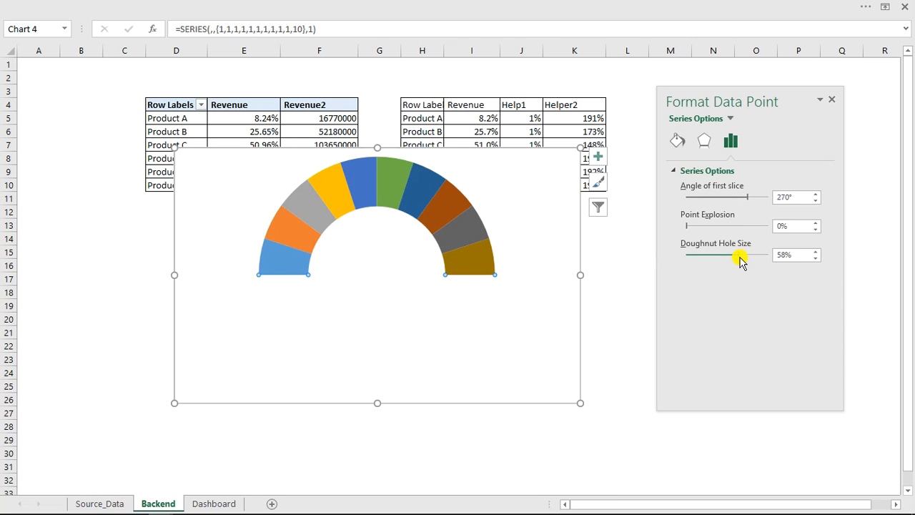
mouse_move(305, 244)
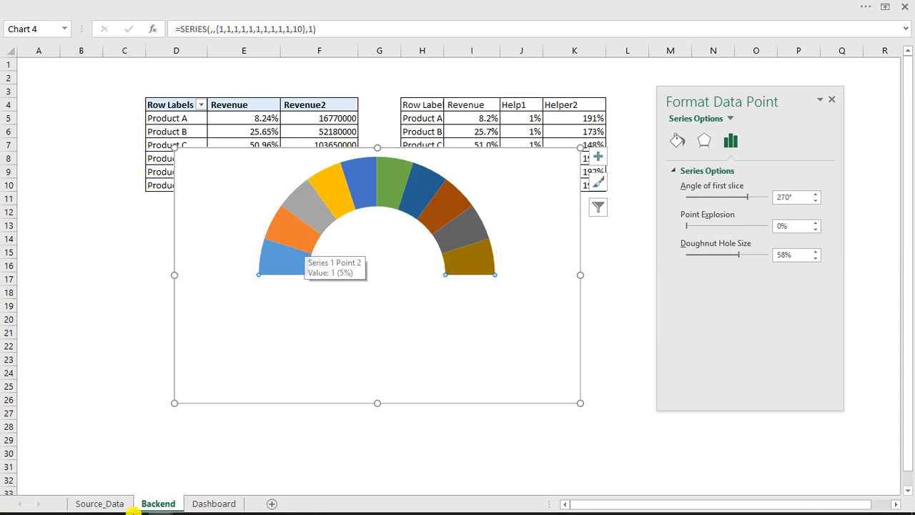
mouse_move(136, 503)
mouse_move(162, 507)
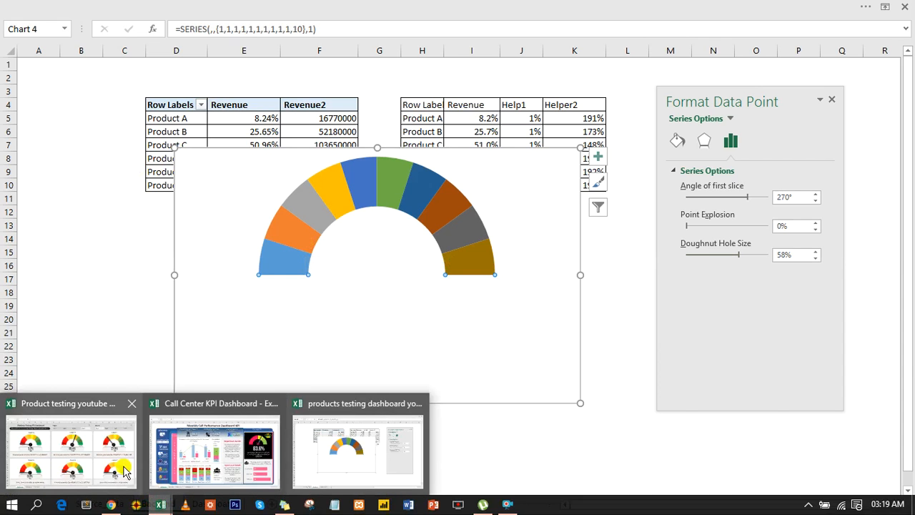
mouse_move(114, 466)
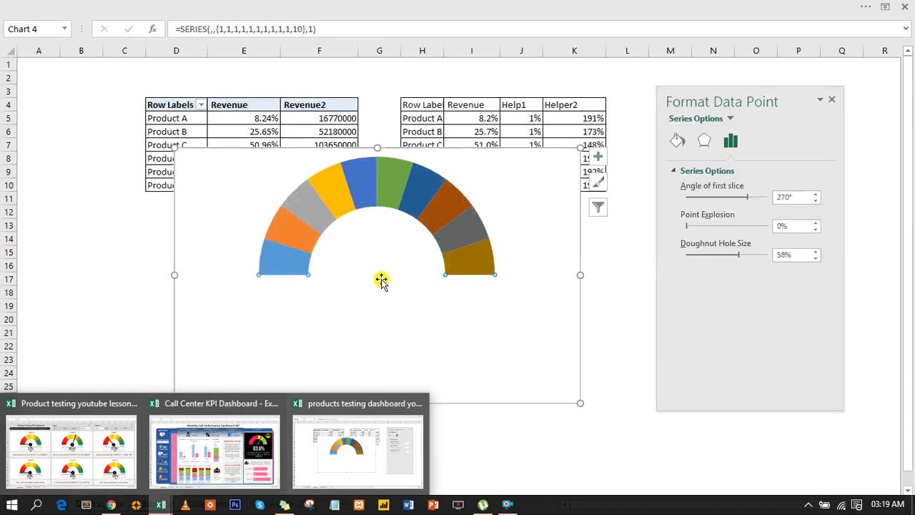
Fill the gauge's first slice with standard dark red and the second slice with standard red.
click(277, 264)
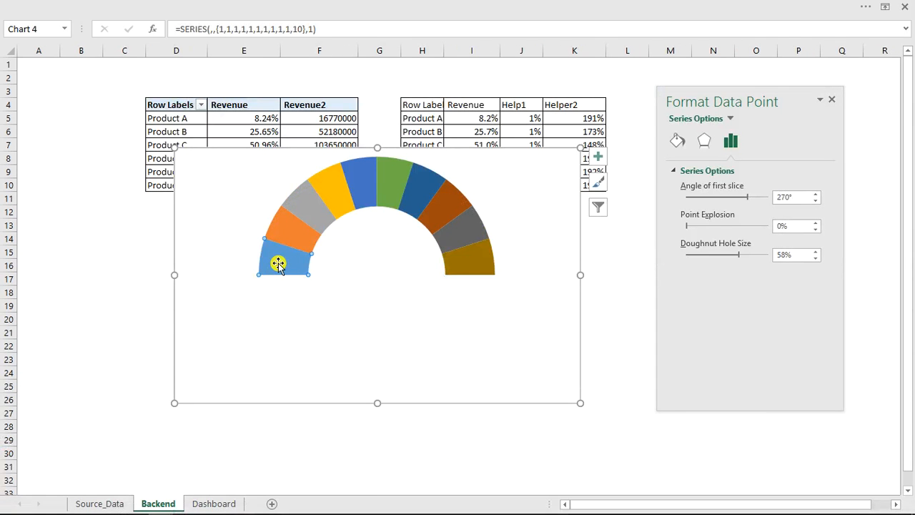
click(675, 141)
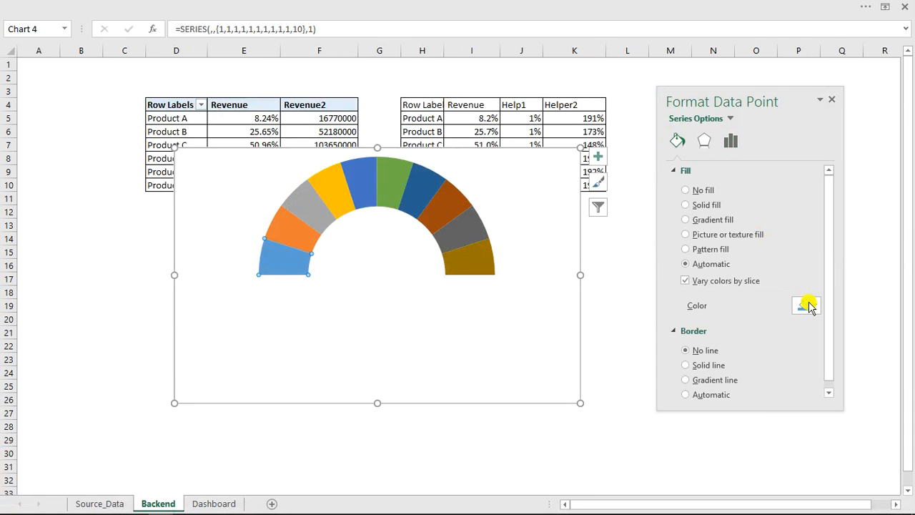
click(815, 305)
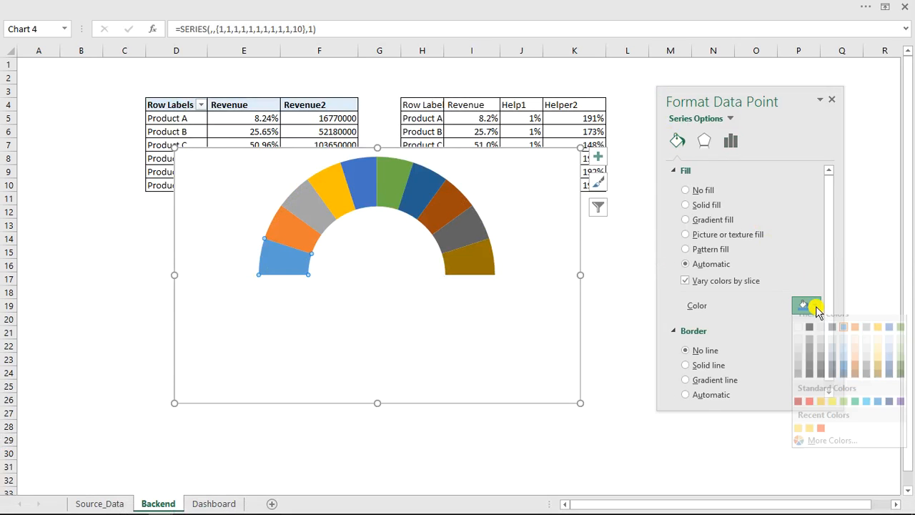
click(800, 411)
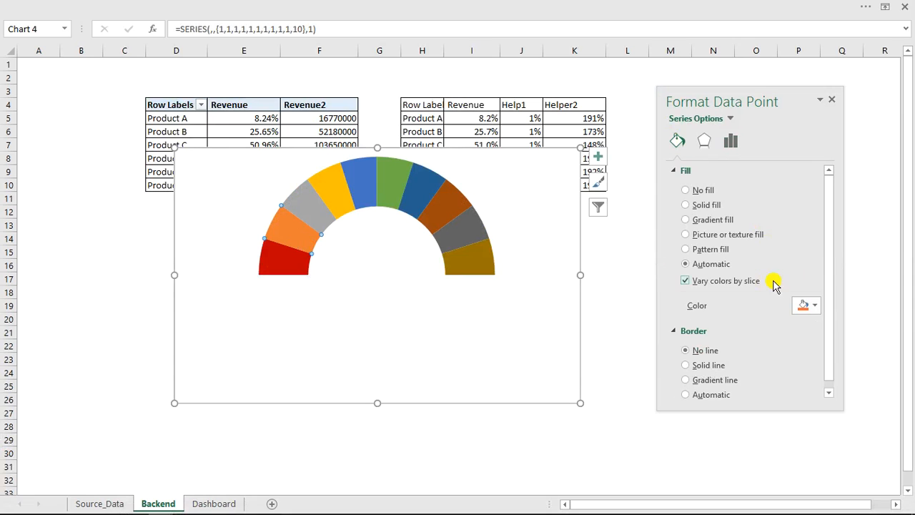
click(807, 305)
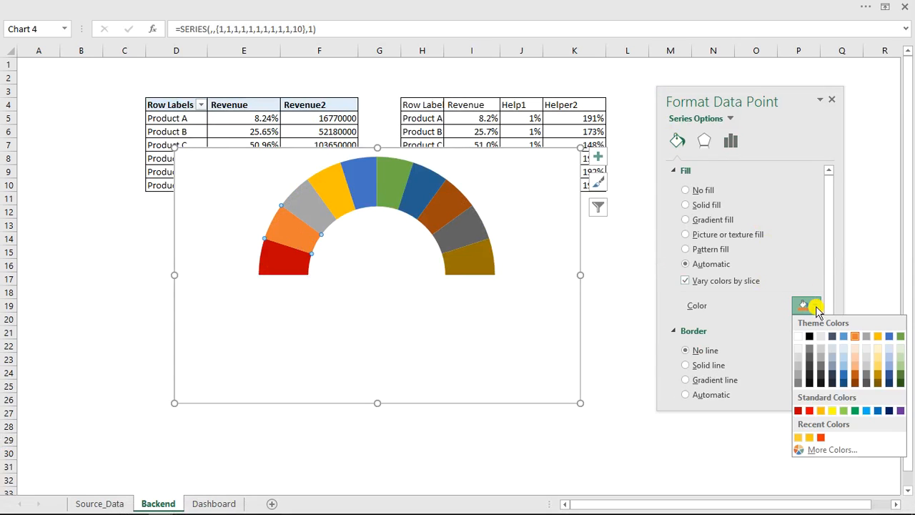
click(809, 410)
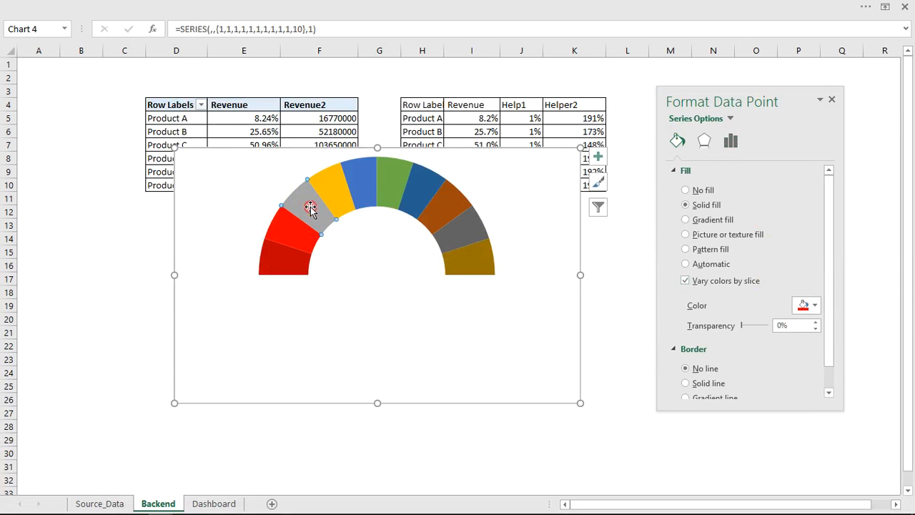
Fill the gauge's third slice with standard red and set its transparency to 12%.
click(814, 307)
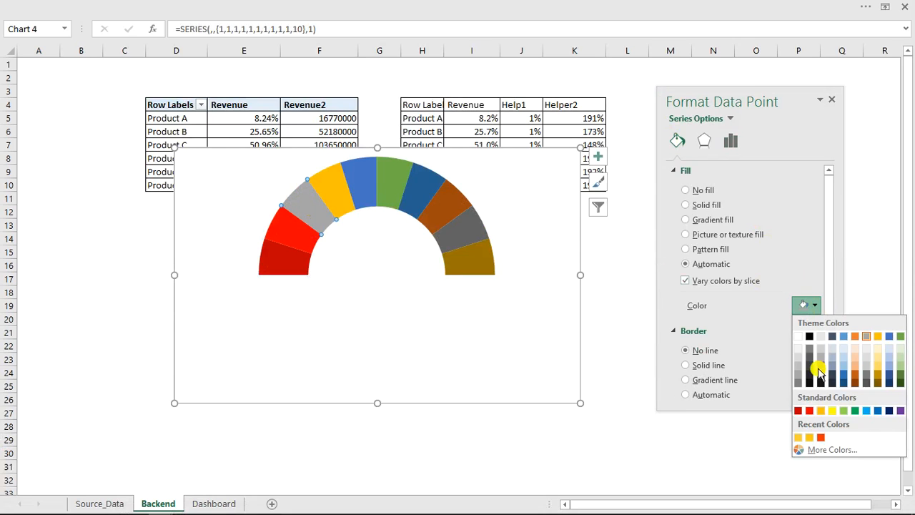
click(808, 411)
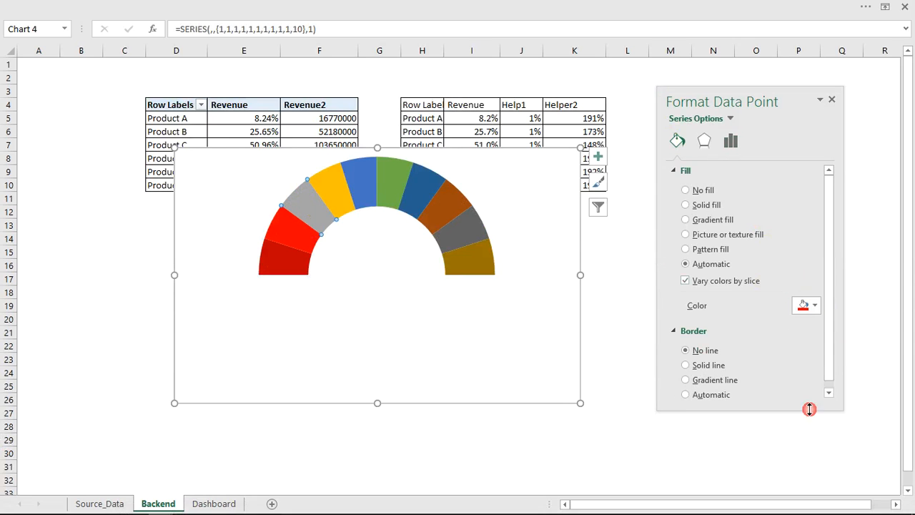
click(811, 305)
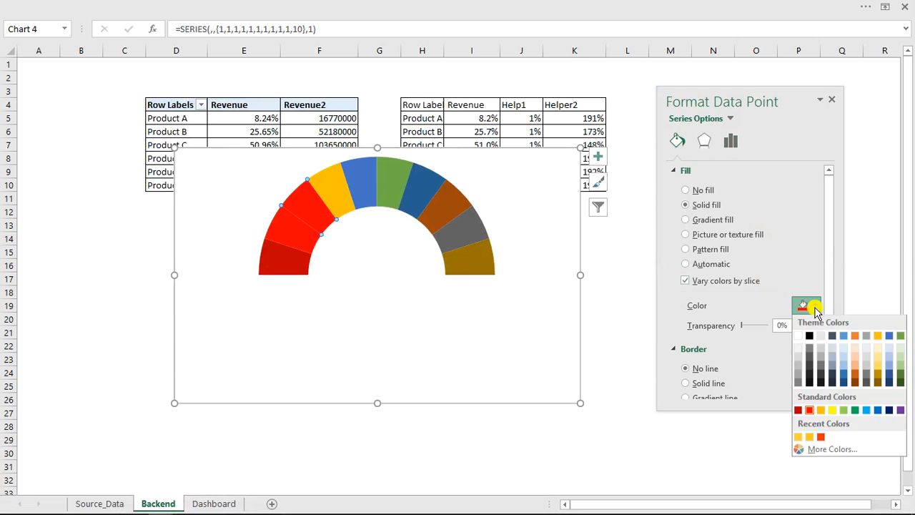
click(828, 450)
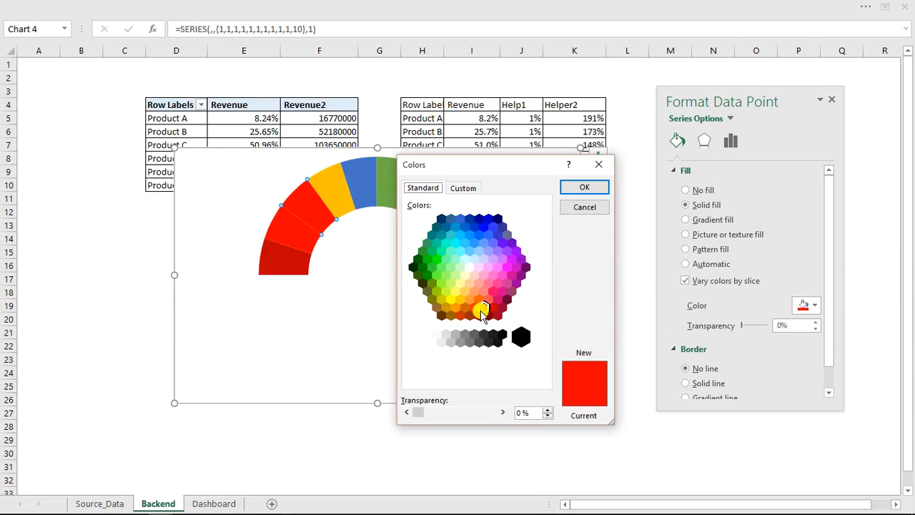
click(492, 307)
click(483, 307)
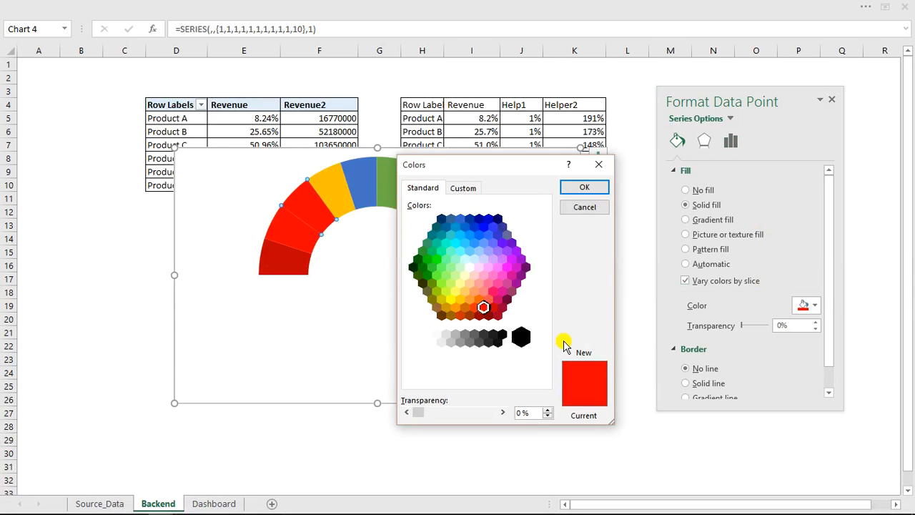
click(475, 309)
click(484, 307)
click(574, 187)
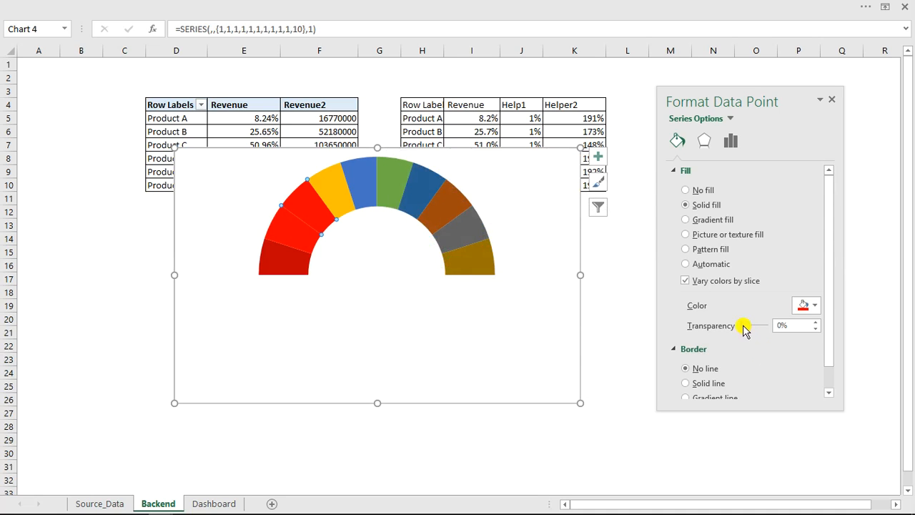
drag(744, 325, 747, 326)
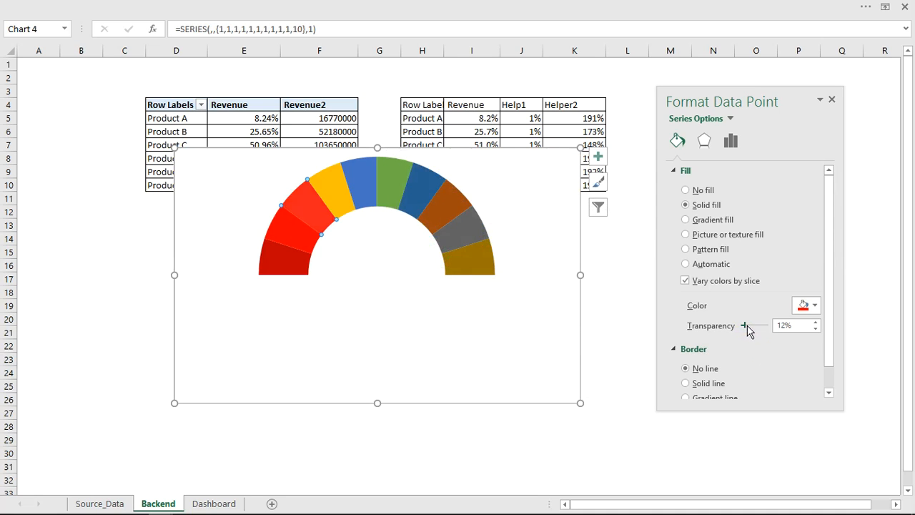
Fill the fourth slice with the recent light gold and the fifth slice with slightly transparent standard orange.
click(326, 179)
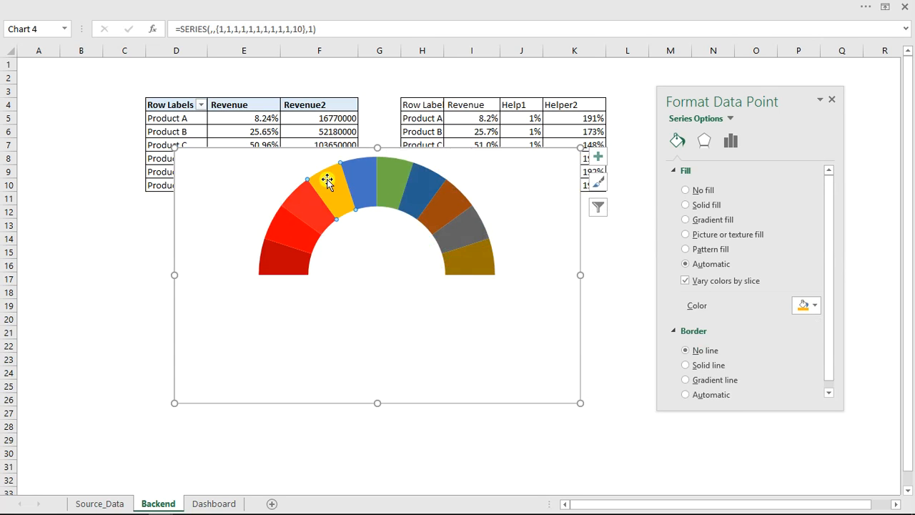
click(815, 305)
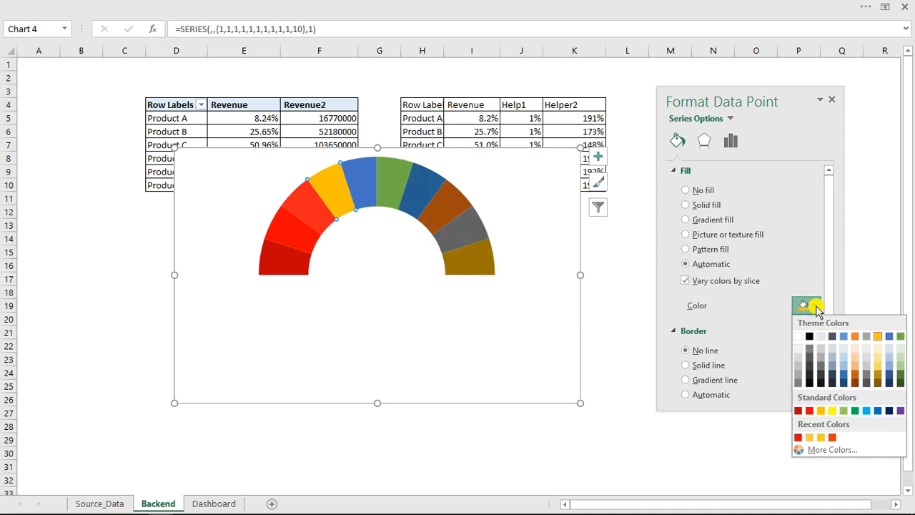
click(809, 437)
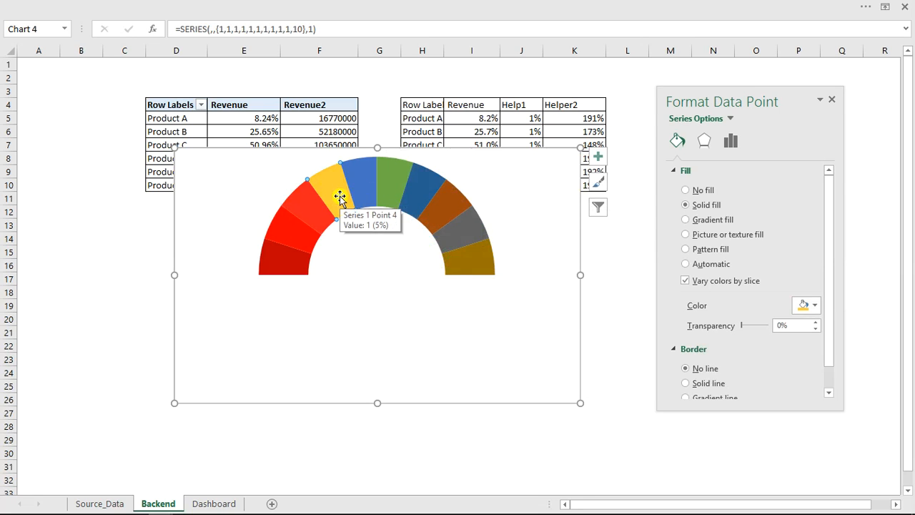
click(367, 190)
click(812, 306)
click(821, 411)
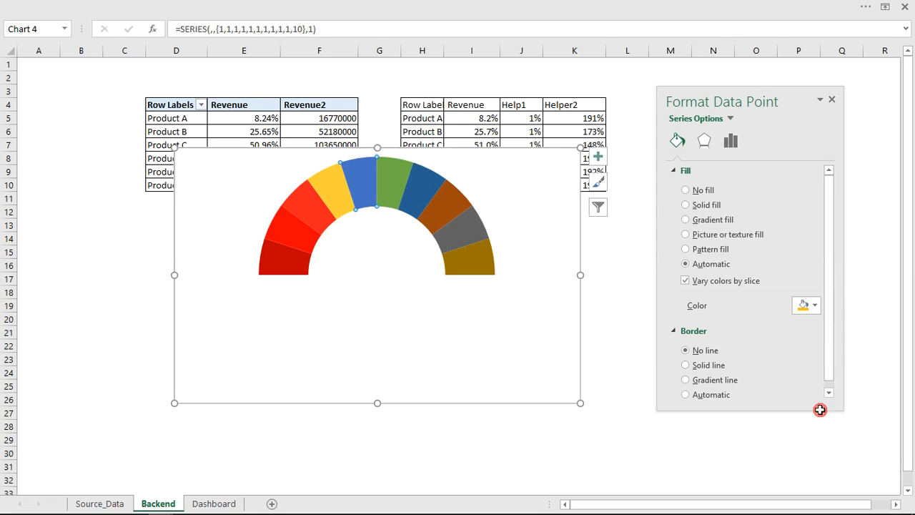
click(372, 181)
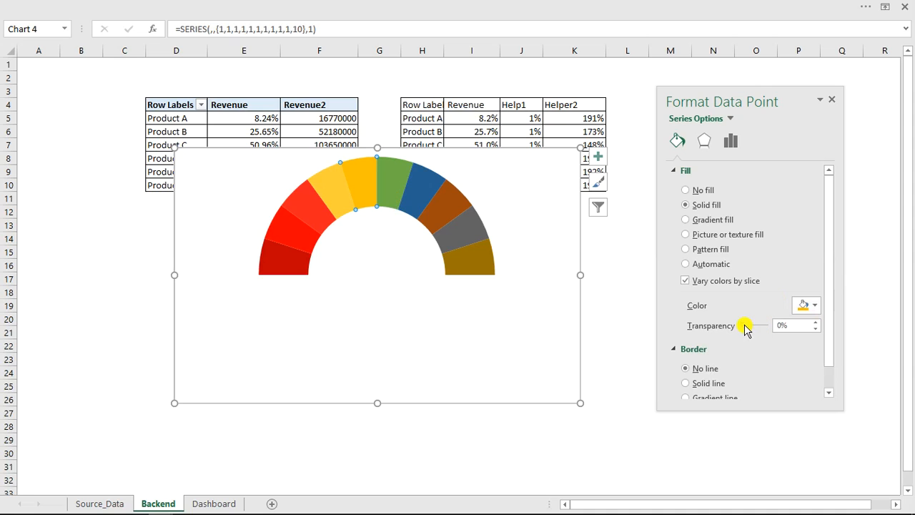
drag(741, 324, 744, 325)
Fill the gauge's sixth slice with standard orange and the seventh slice with standard yellow.
click(685, 264)
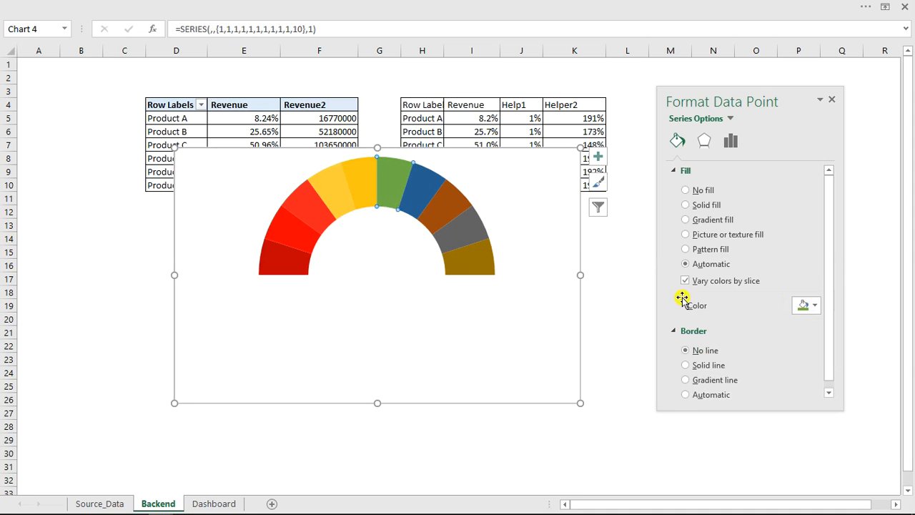
click(814, 306)
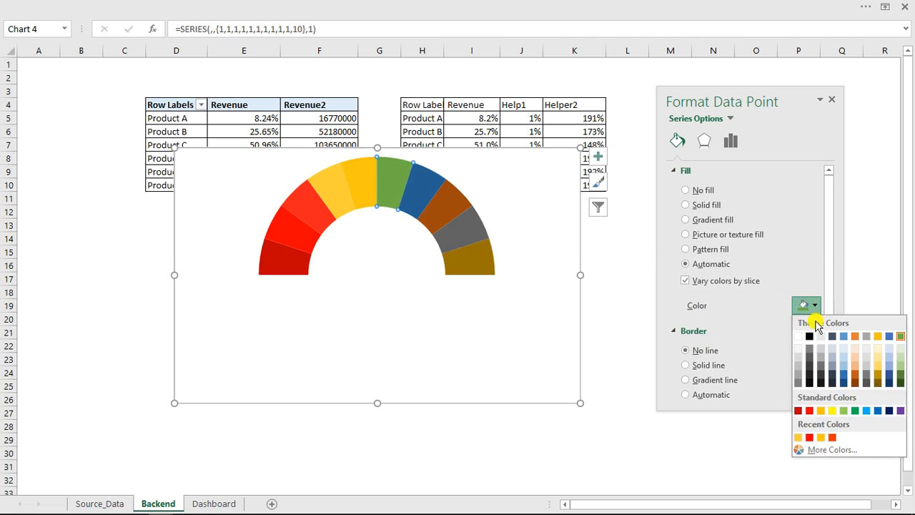
click(819, 409)
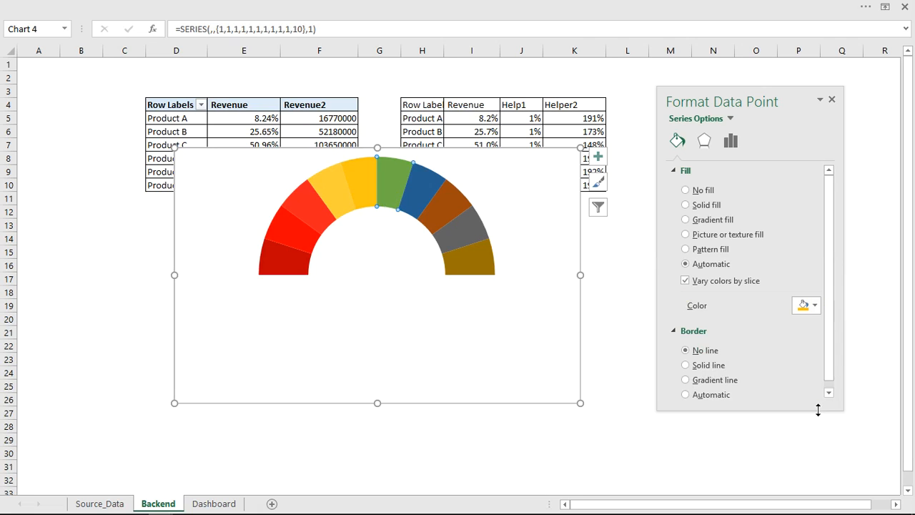
click(423, 200)
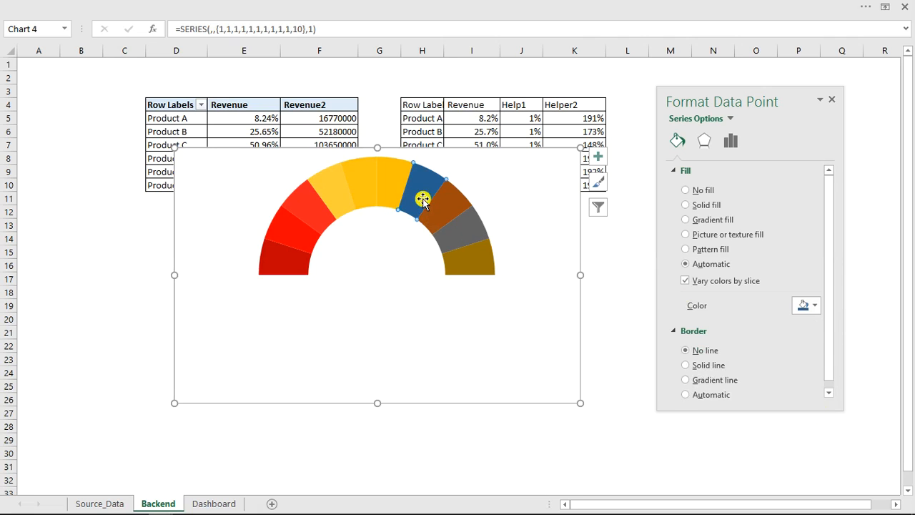
click(811, 304)
click(831, 410)
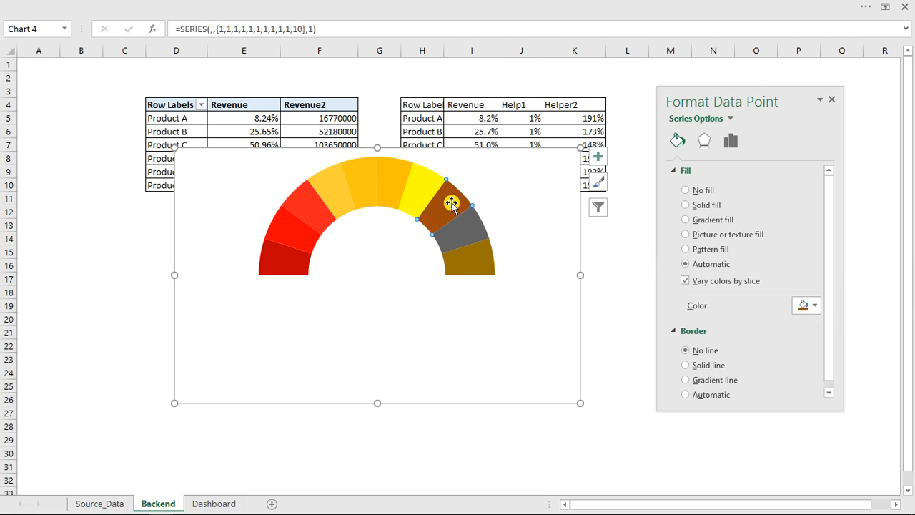
Fill the eighth slice with the theme green and the ninth slice with its darker shade.
click(811, 305)
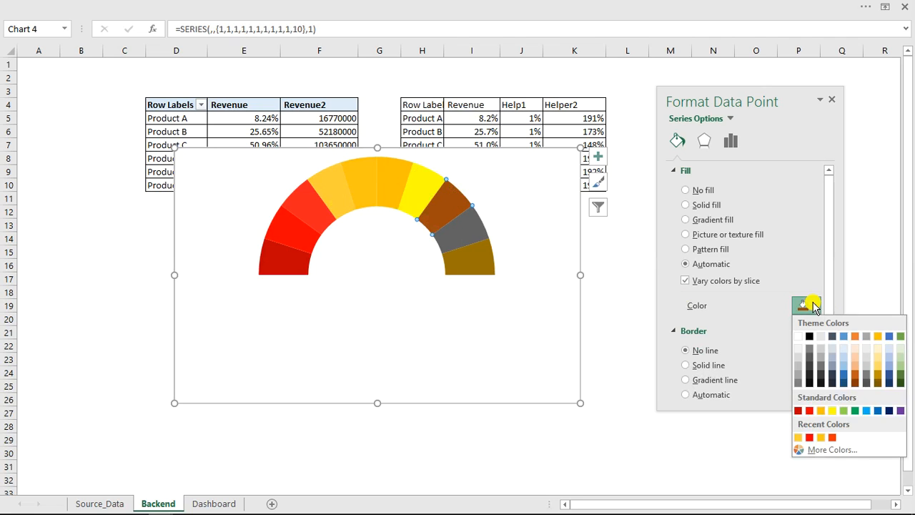
click(900, 336)
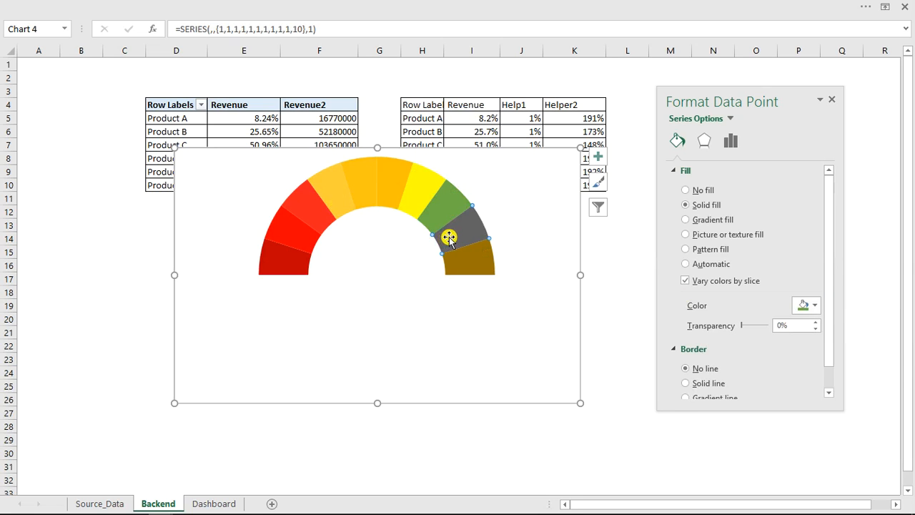
click(815, 305)
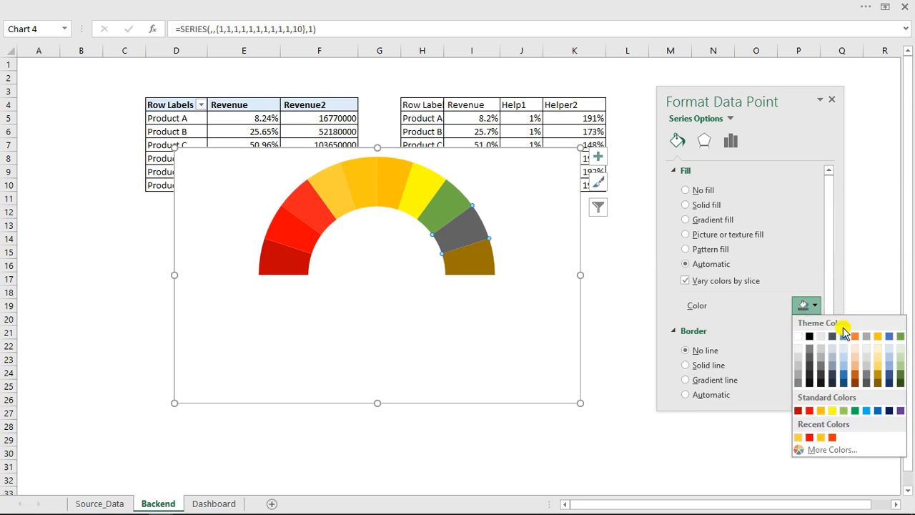
click(901, 379)
Fill the gauge's tenth slice with the darkest shade of the theme green.
click(472, 260)
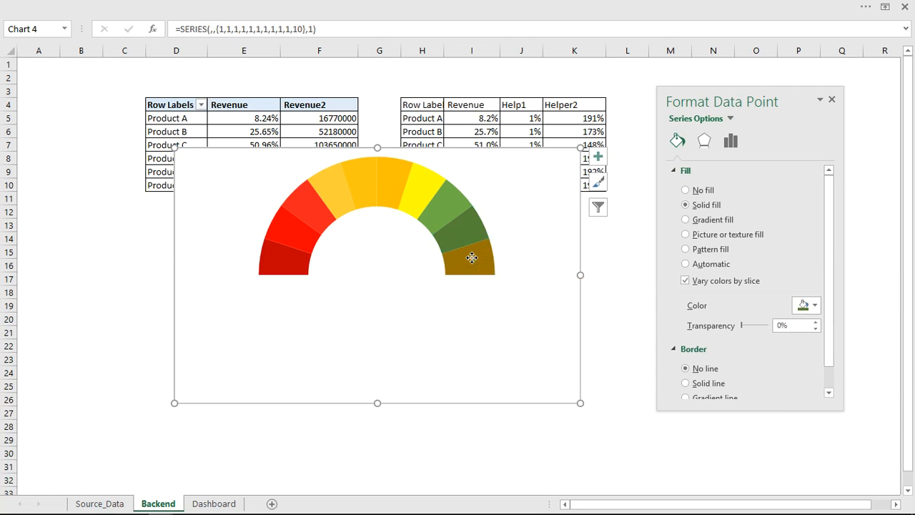
click(806, 305)
click(900, 382)
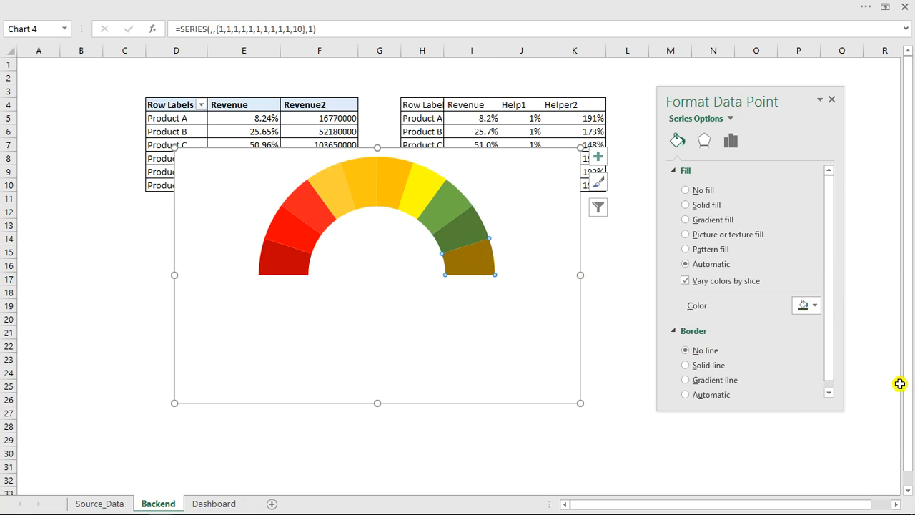
Try the standard green fill on the gauge's tenth slice and return it to the darkest shade of the theme green.
click(479, 262)
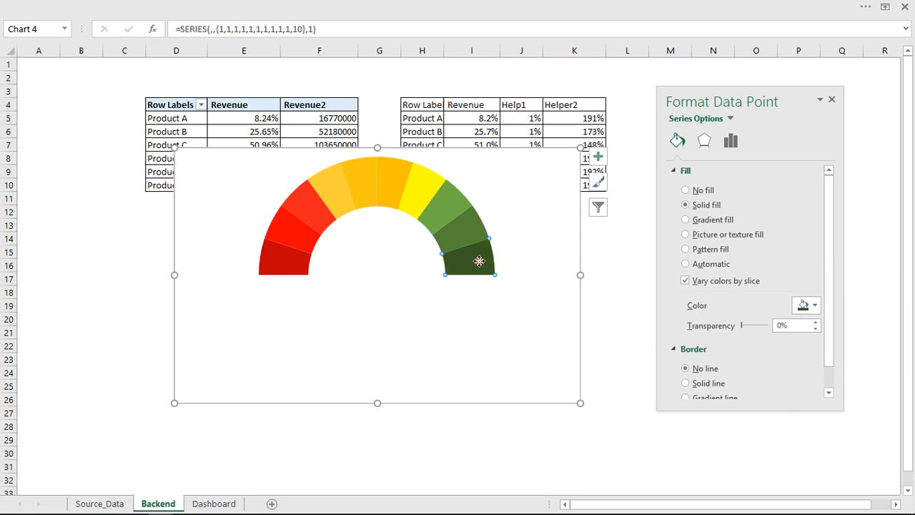
click(808, 305)
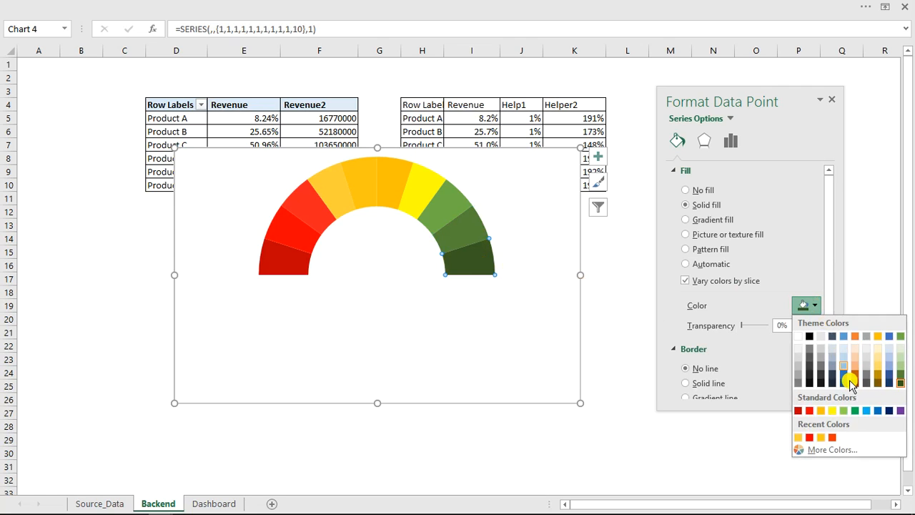
click(853, 410)
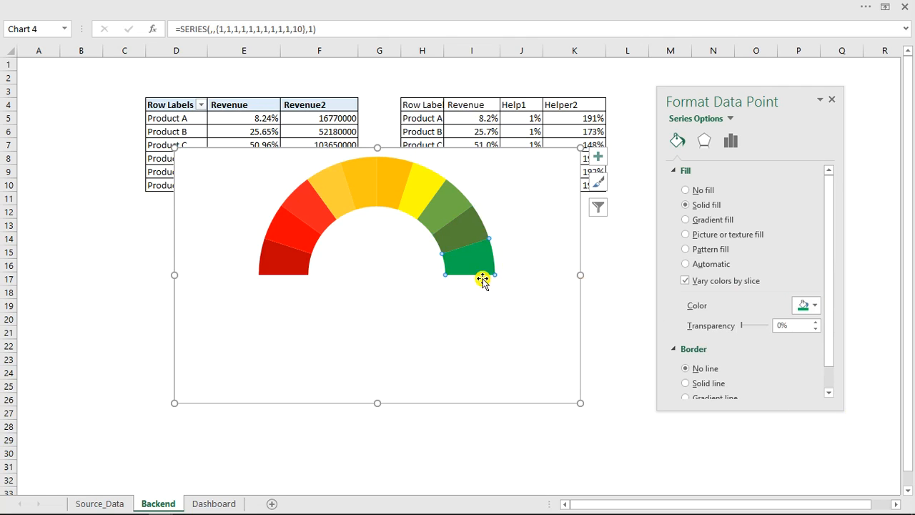
click(810, 308)
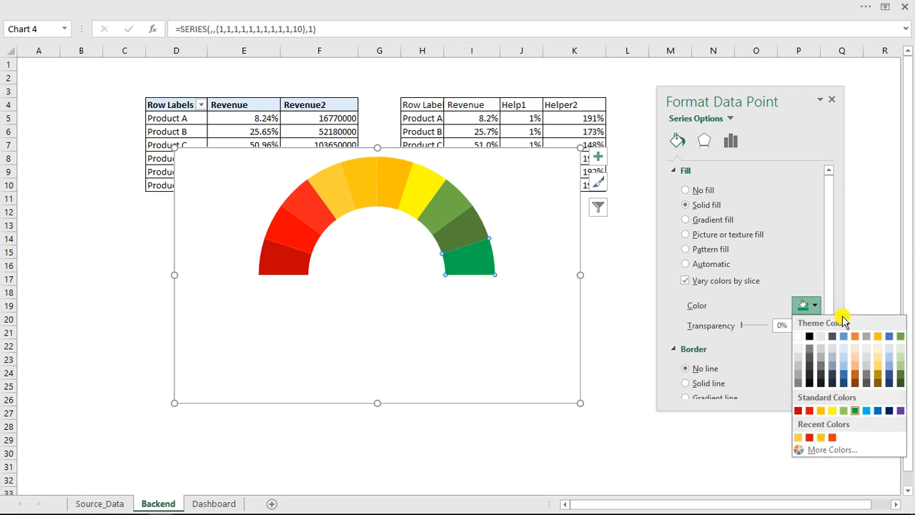
click(901, 383)
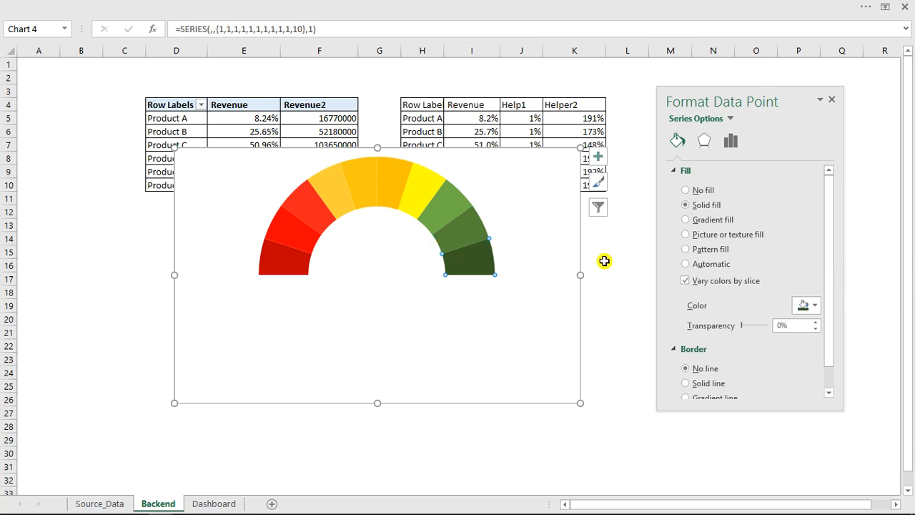
Remove the chart area's fill and border, and move the gauge chart to the empty area below the two tables.
click(537, 151)
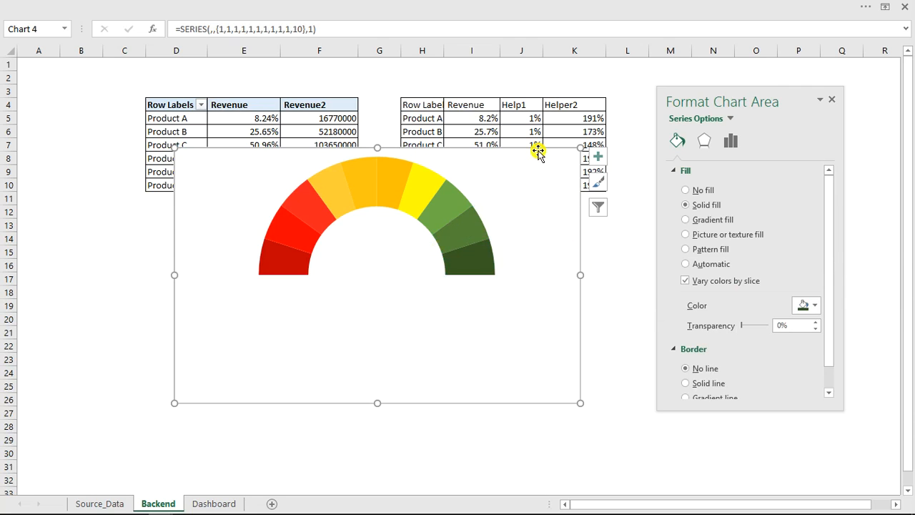
click(686, 190)
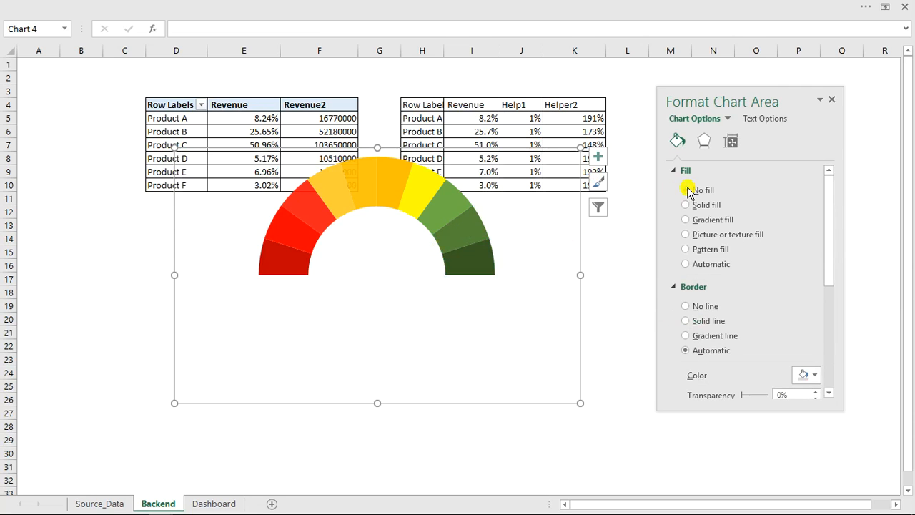
click(686, 307)
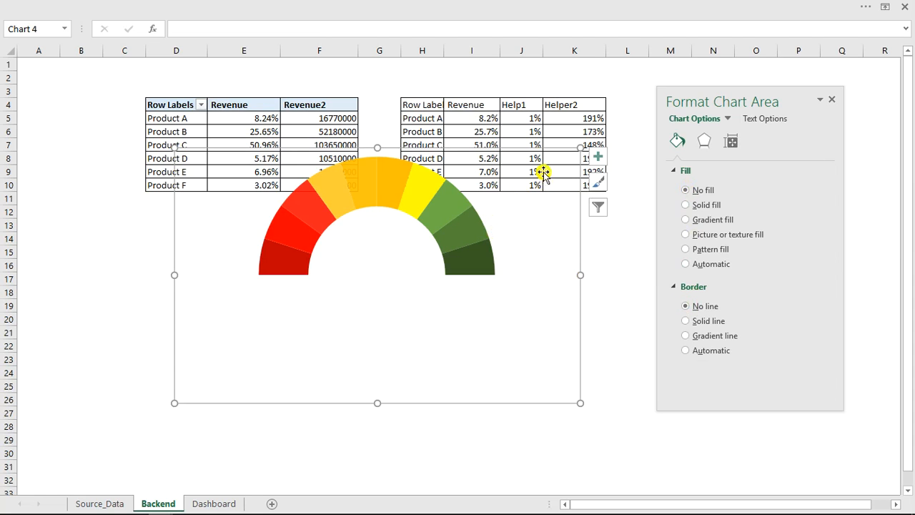
drag(537, 149, 516, 251)
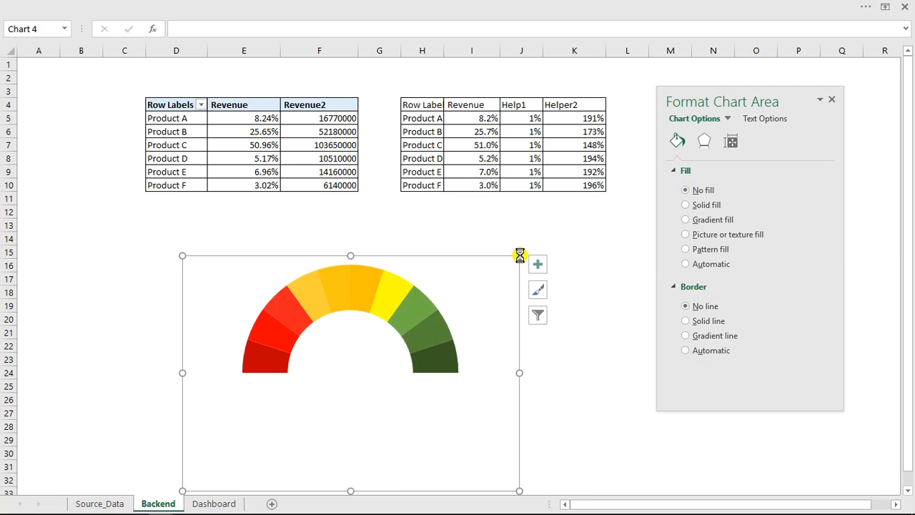
Cut the gauge chart from the Backend sheet and paste it at cell I3 of the Dashboard sheet.
key(ctrl+x)
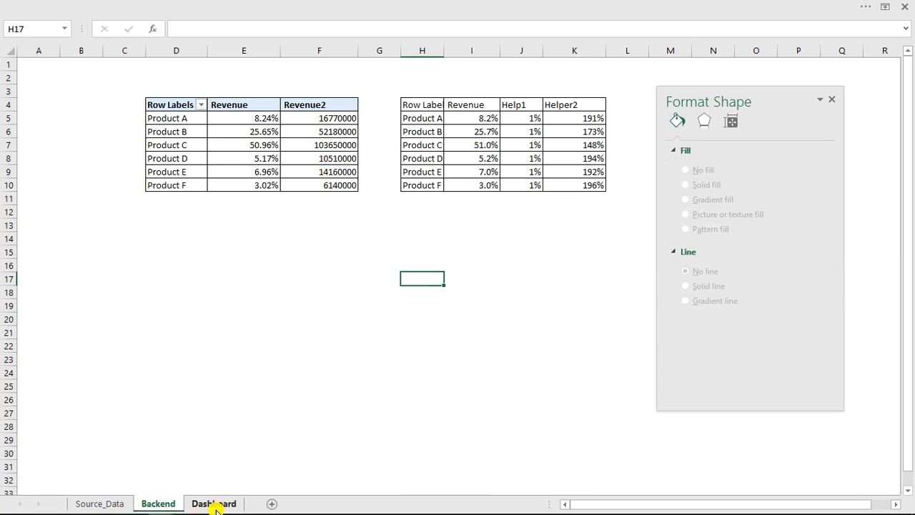
click(216, 503)
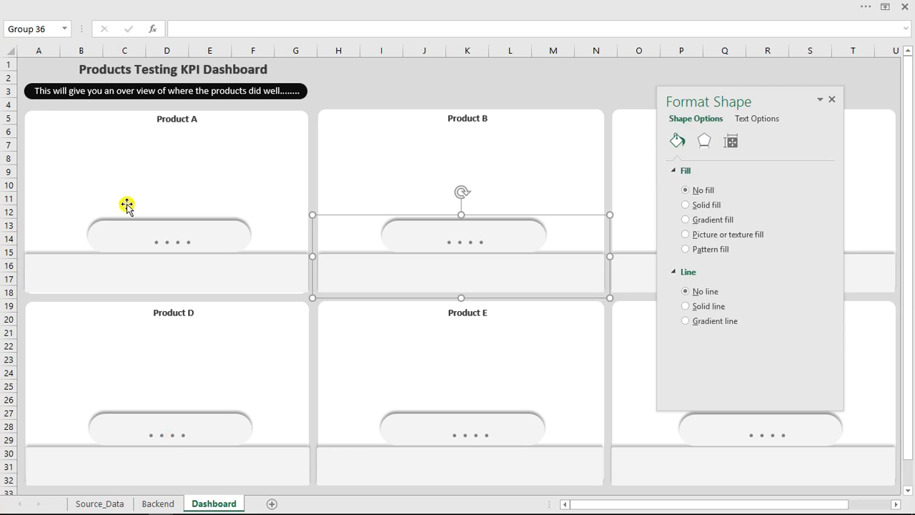
click(366, 90)
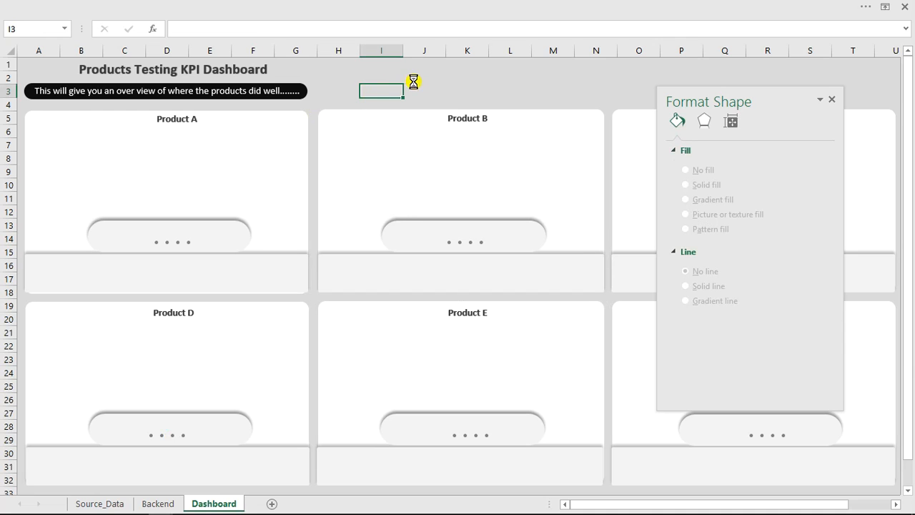
key(ctrl+v)
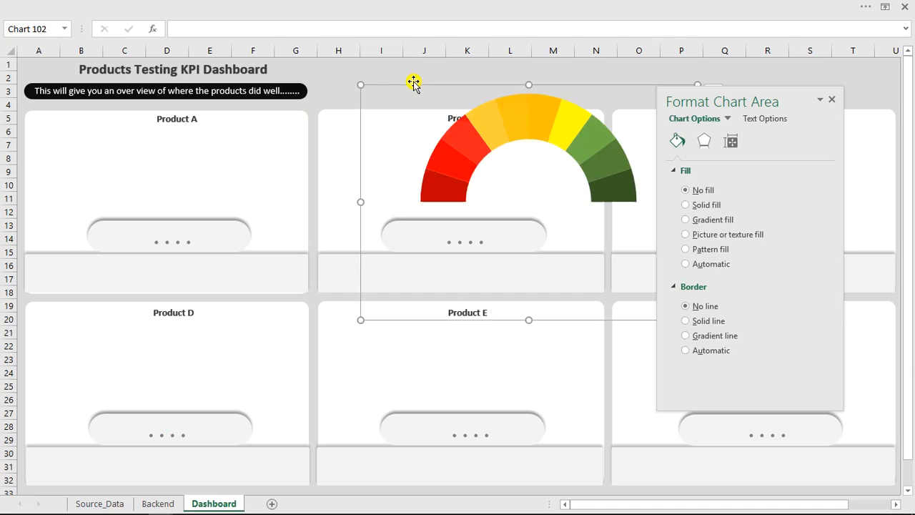
Move the gauge chart onto the Product A card and shrink it to fit between the card's title and the grey pill shape.
drag(547, 82, 171, 120)
drag(355, 356, 313, 293)
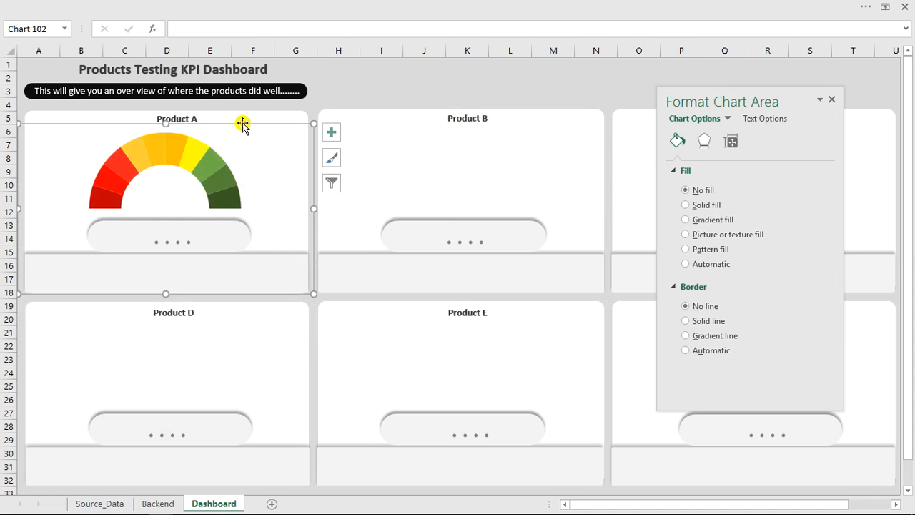
drag(244, 122, 251, 117)
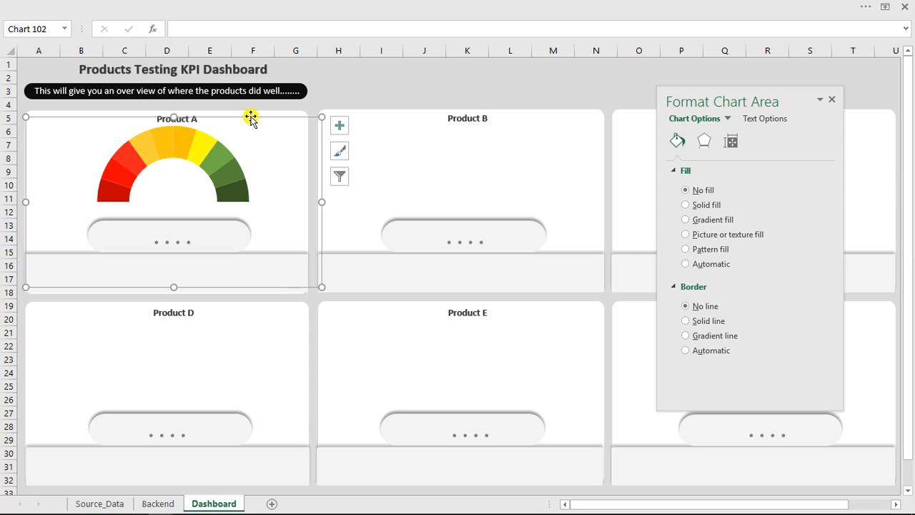
drag(322, 286, 318, 282)
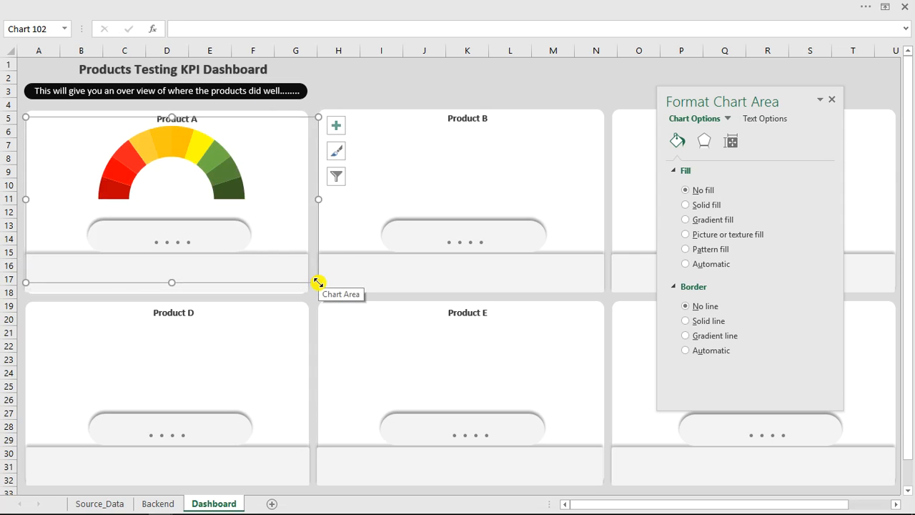
Add a second data series to the Product A gauge, named from Backend cell H5 with values from Backend I5:K5.
right_click(199, 153)
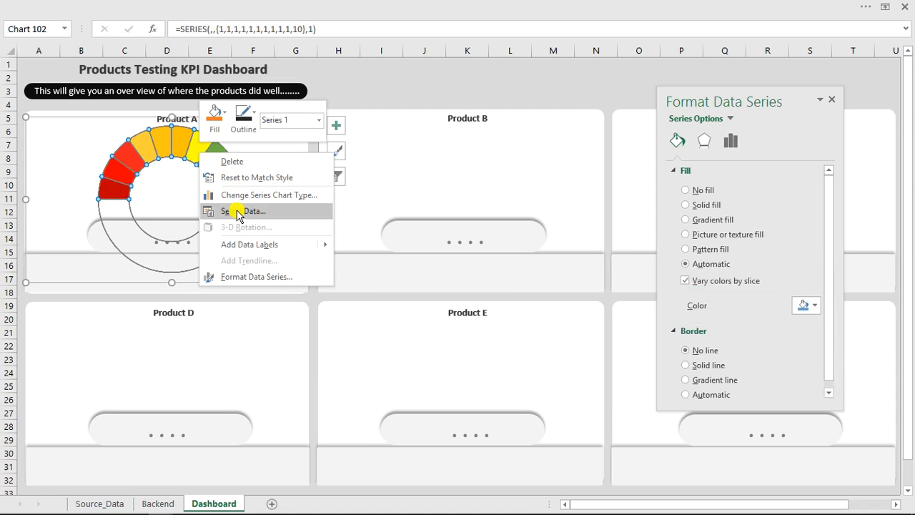
click(238, 211)
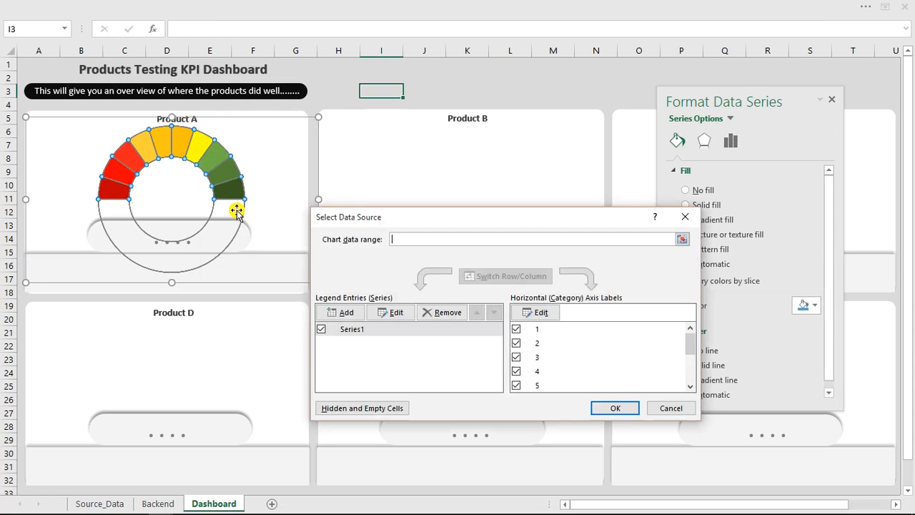
click(348, 317)
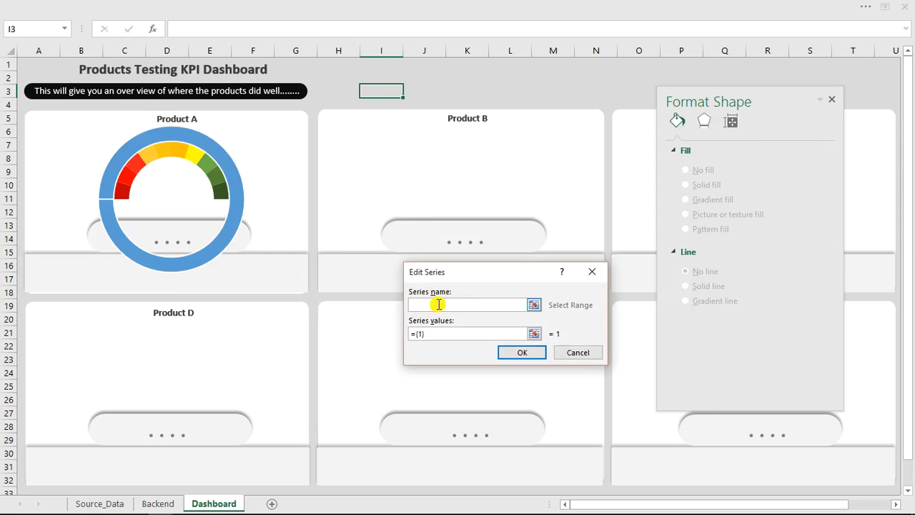
click(158, 503)
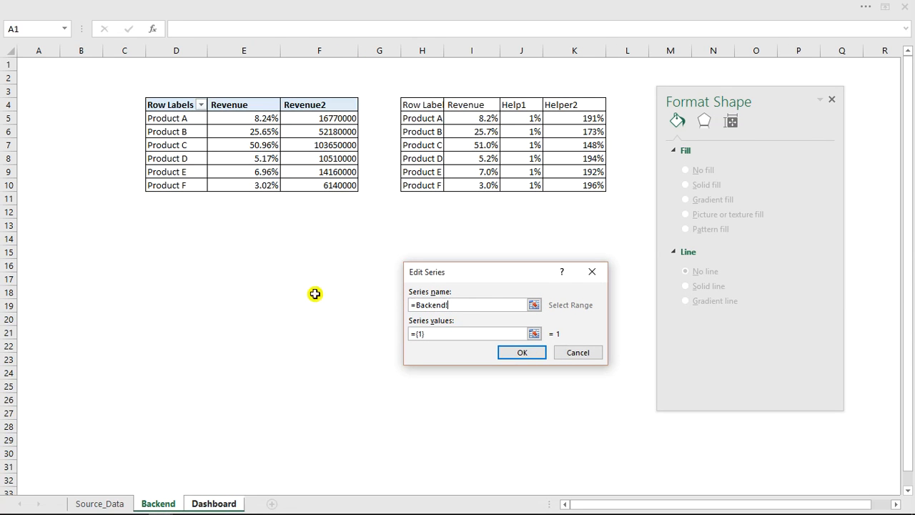
click(426, 119)
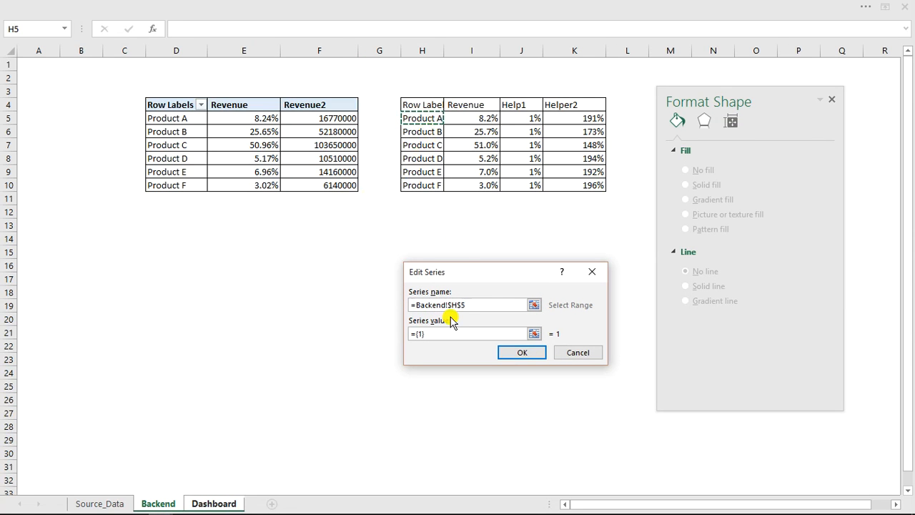
click(402, 334)
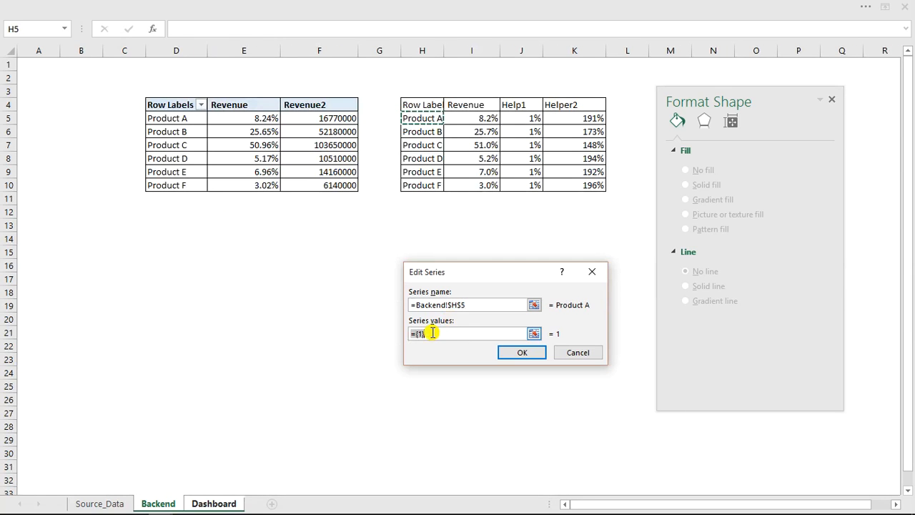
click(404, 334)
text(=)
drag(460, 120, 561, 121)
click(521, 353)
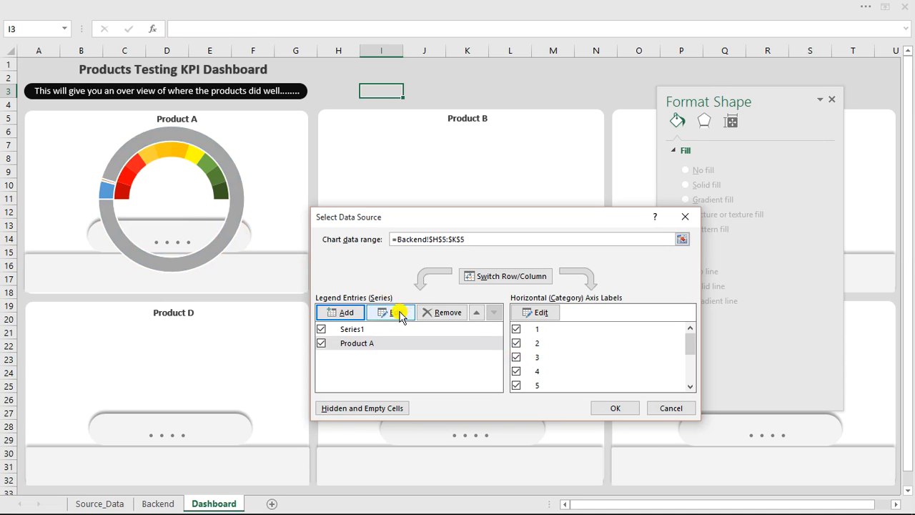
click(606, 407)
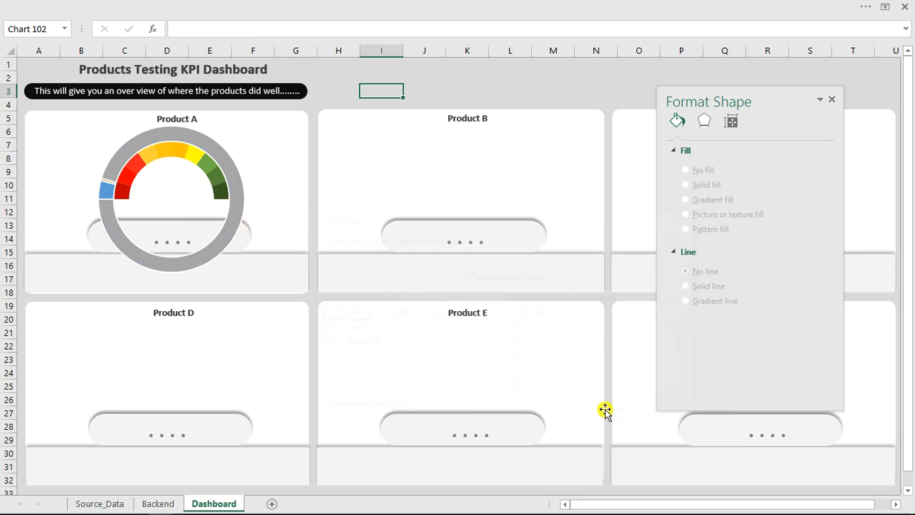
Change the Product A series to a Pie chart type plotted on the secondary axis, keeping Series1 as Doughnut.
click(185, 136)
right_click(186, 138)
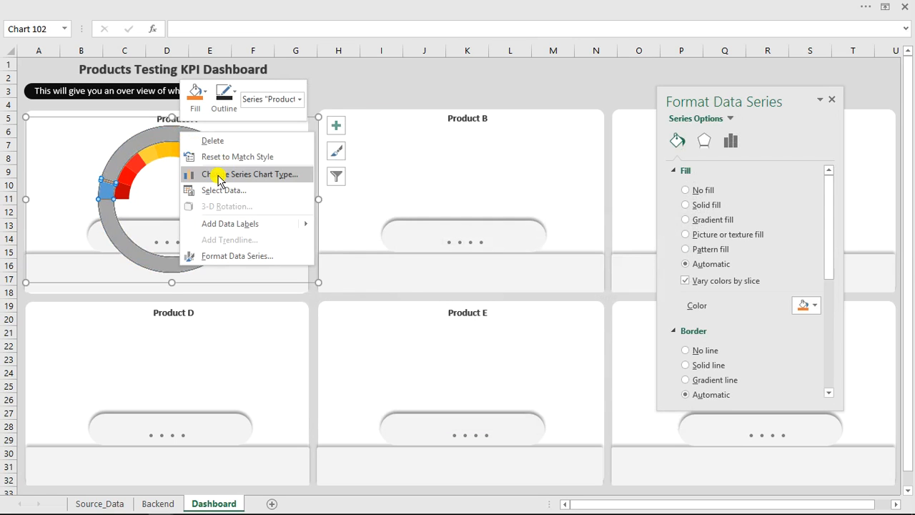
click(218, 176)
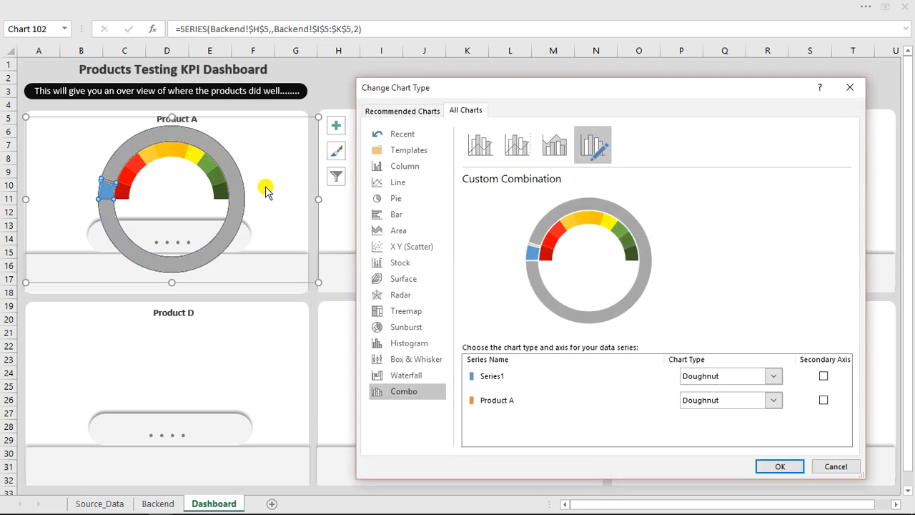
click(773, 400)
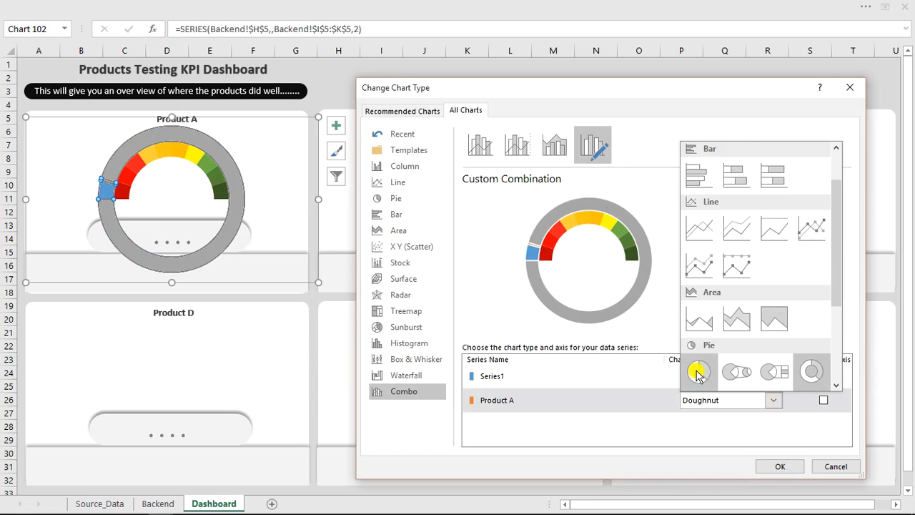
click(697, 370)
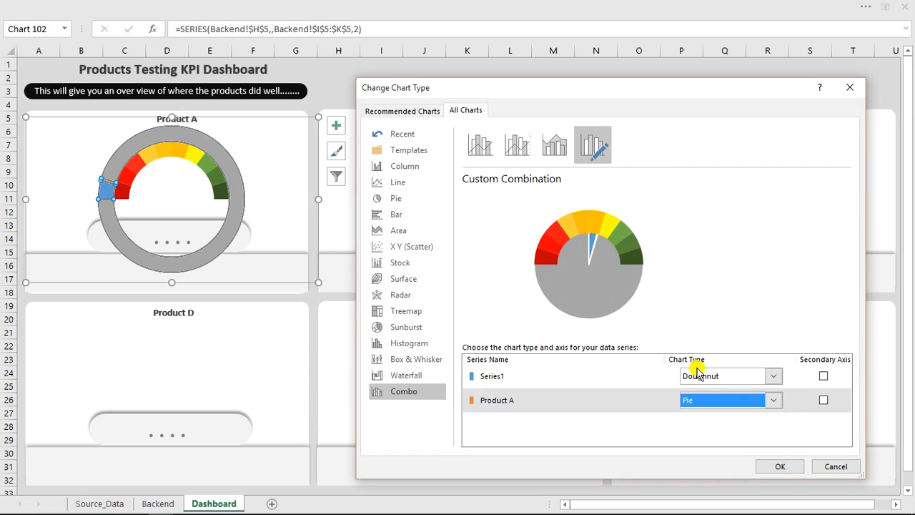
click(823, 401)
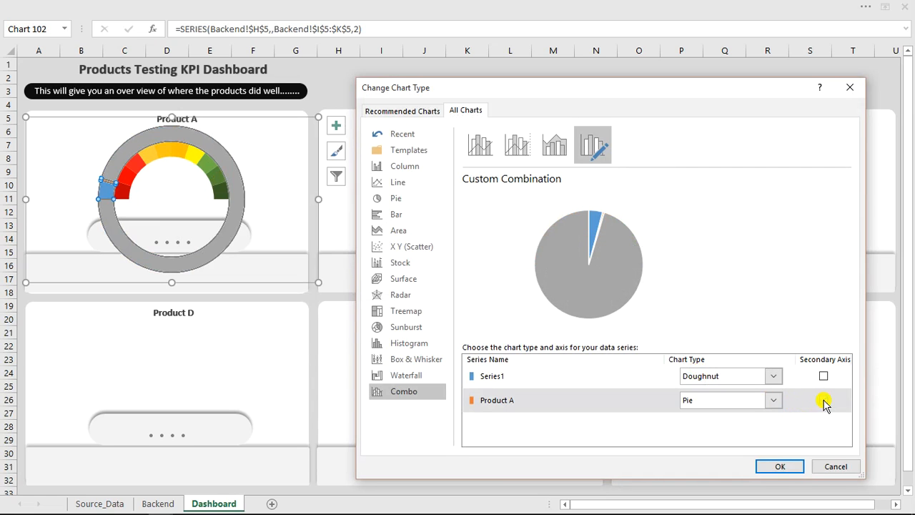
click(780, 466)
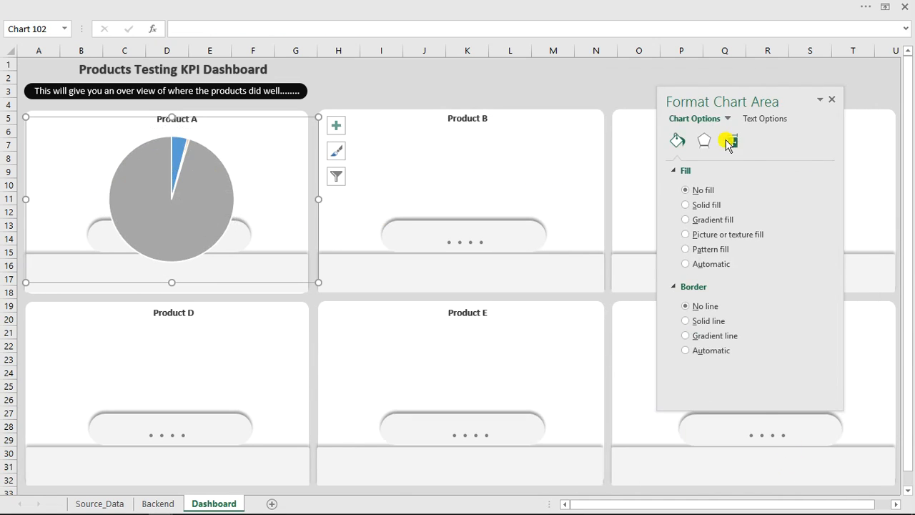
Set the angle of the first slice to 270° for the Product A pie series.
click(199, 182)
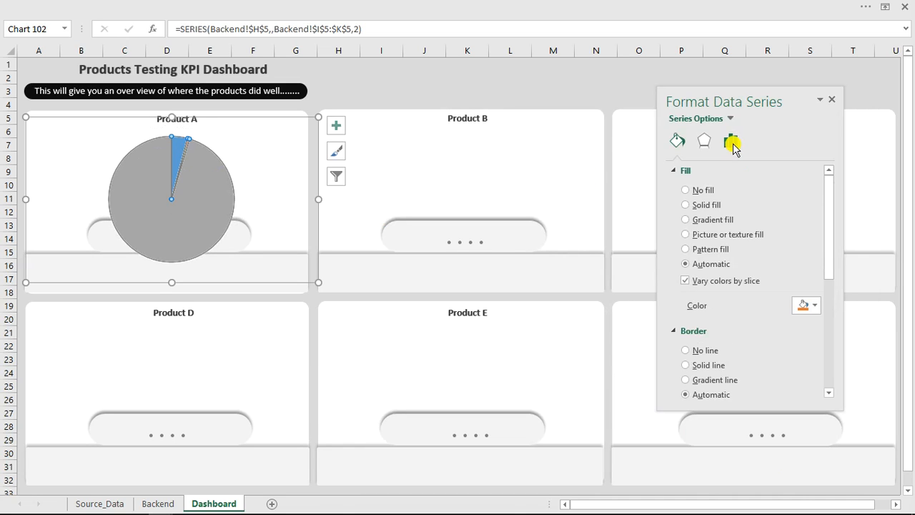
click(731, 142)
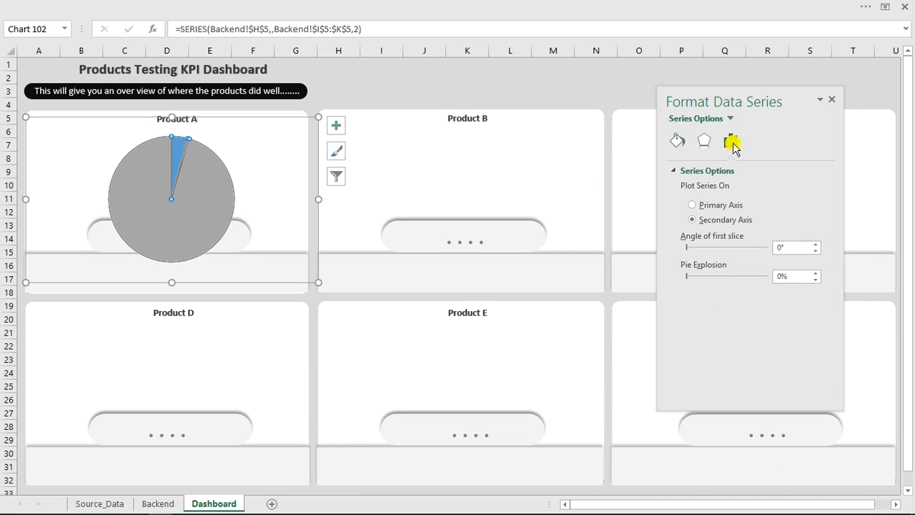
click(780, 246)
text(27)
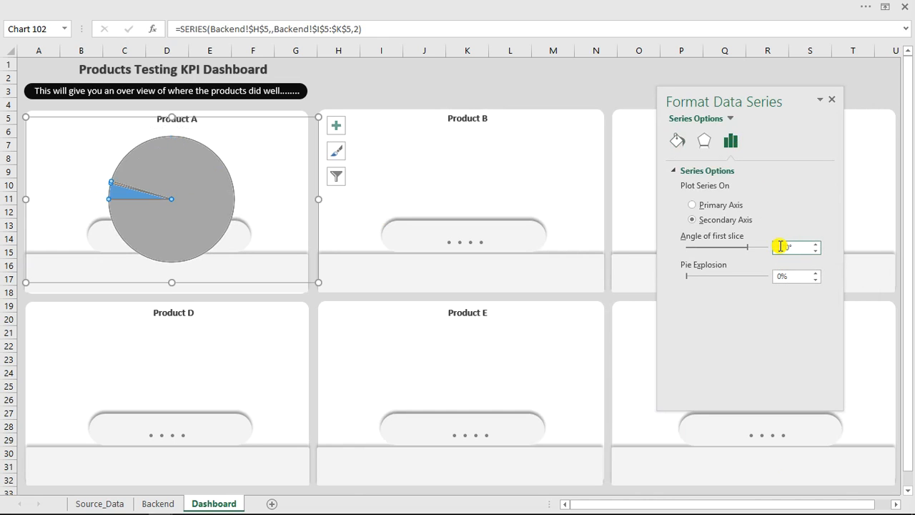
Remove the fill from the large grey slice of the Product A pie series so that it no longer covers the gauge.
click(191, 211)
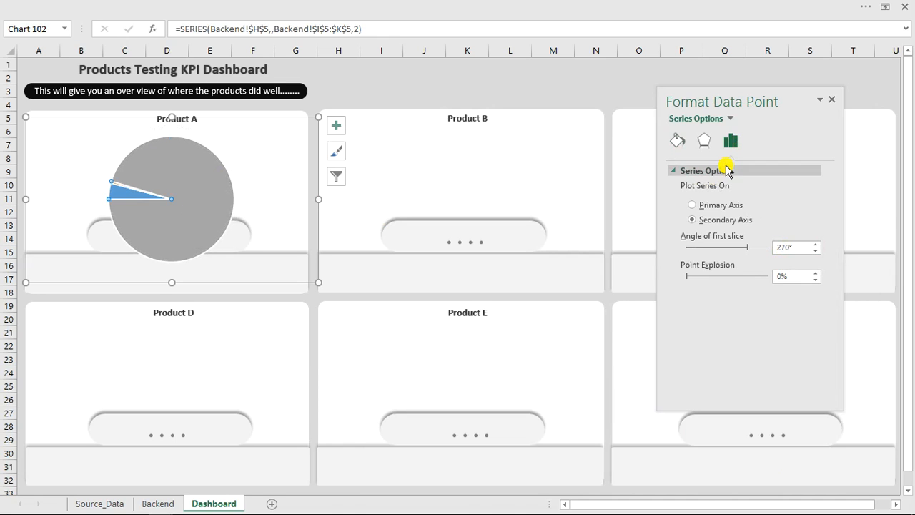
click(676, 140)
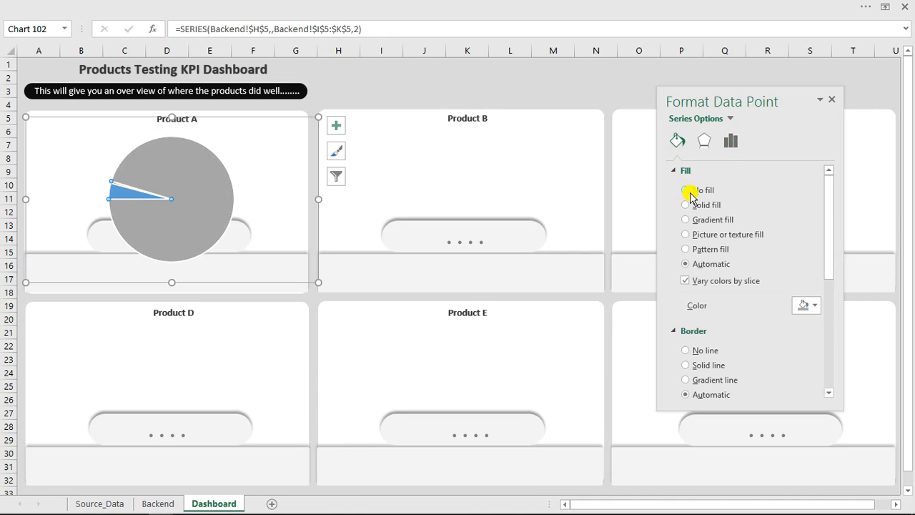
click(686, 190)
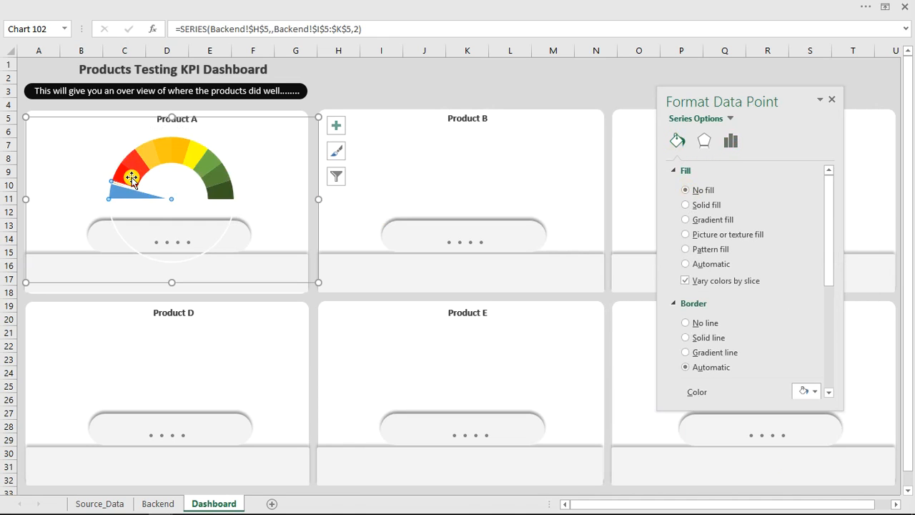
Remove the fill and border from the blue slice of the Product A pie, and remove the large transparent slice's border.
click(127, 193)
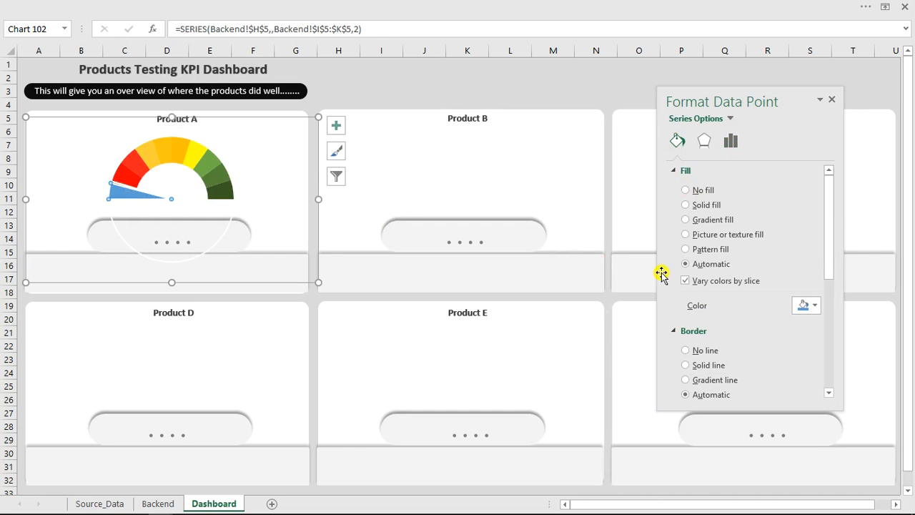
click(685, 192)
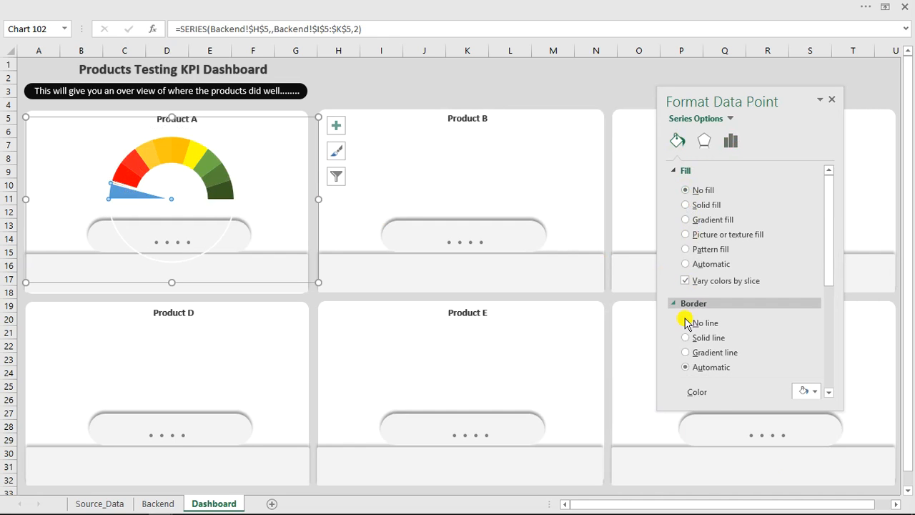
click(686, 323)
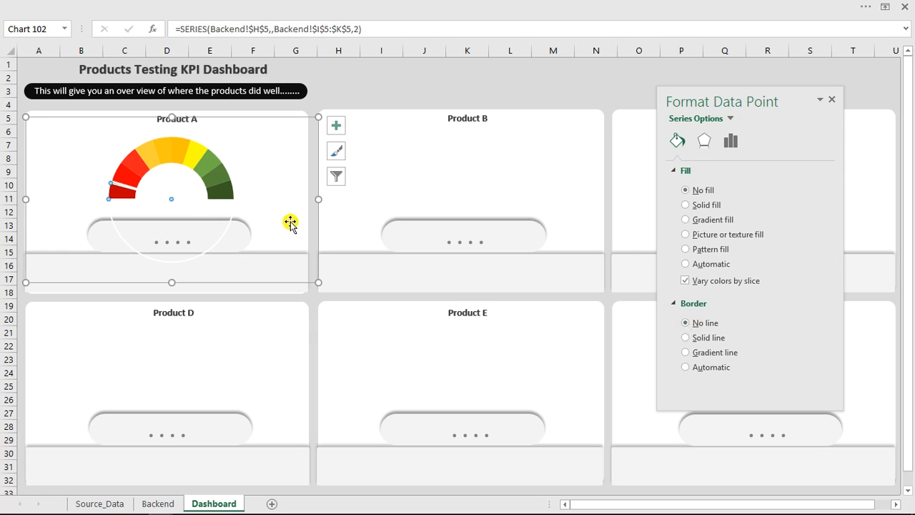
key(ctrl+z)
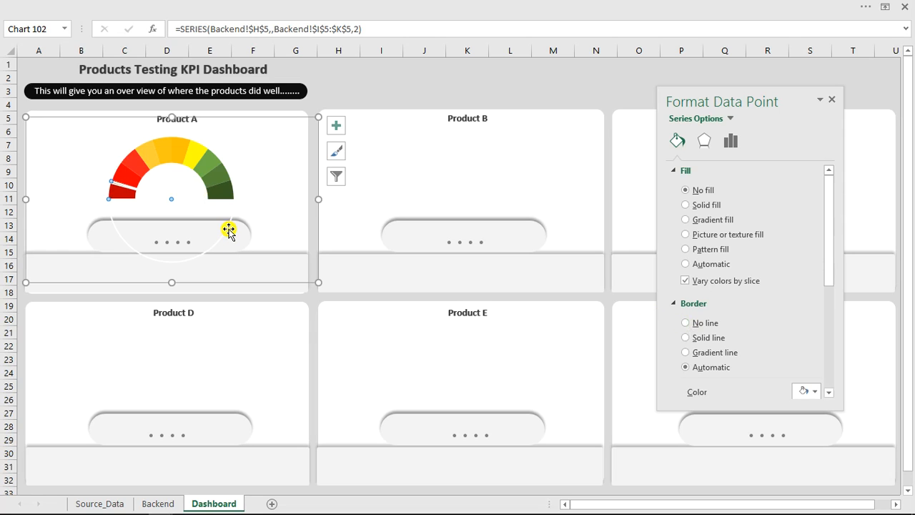
click(685, 323)
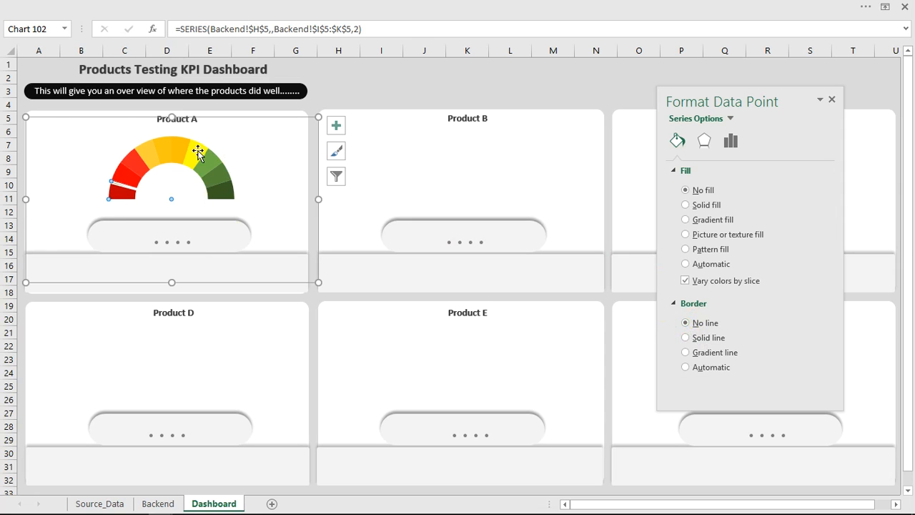
Give the thin needle slice of the Product A pie a near-black outline with a 3 pt weight.
click(127, 186)
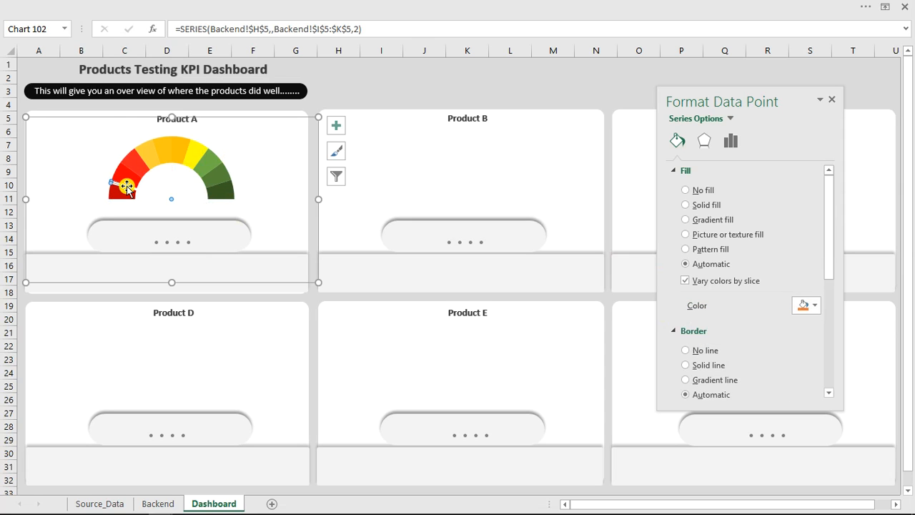
click(685, 350)
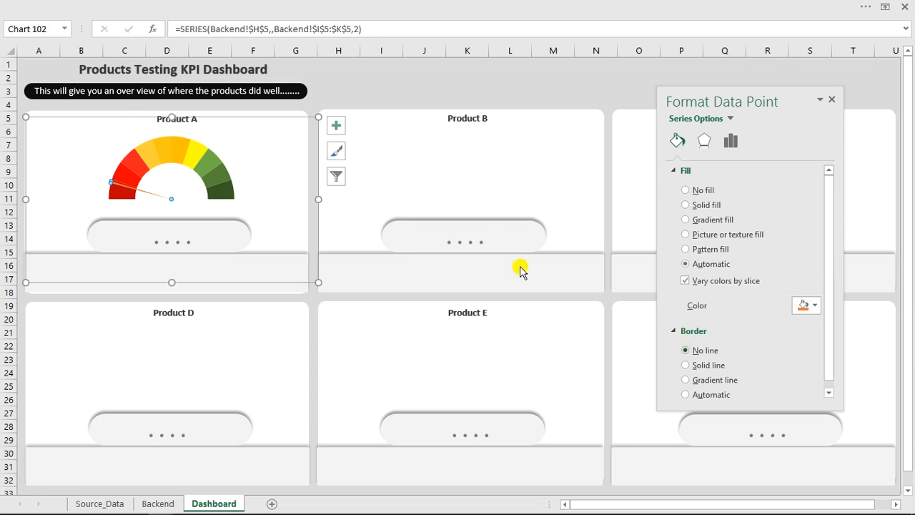
click(434, 7)
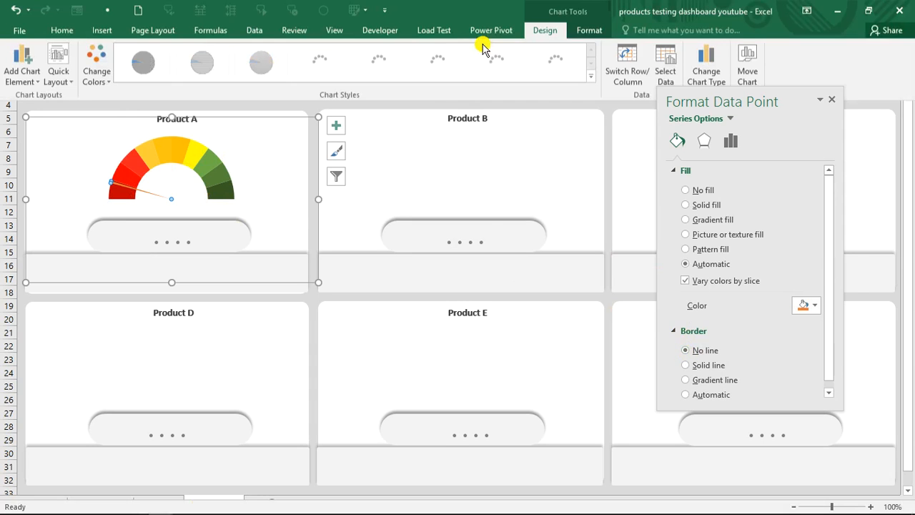
click(584, 32)
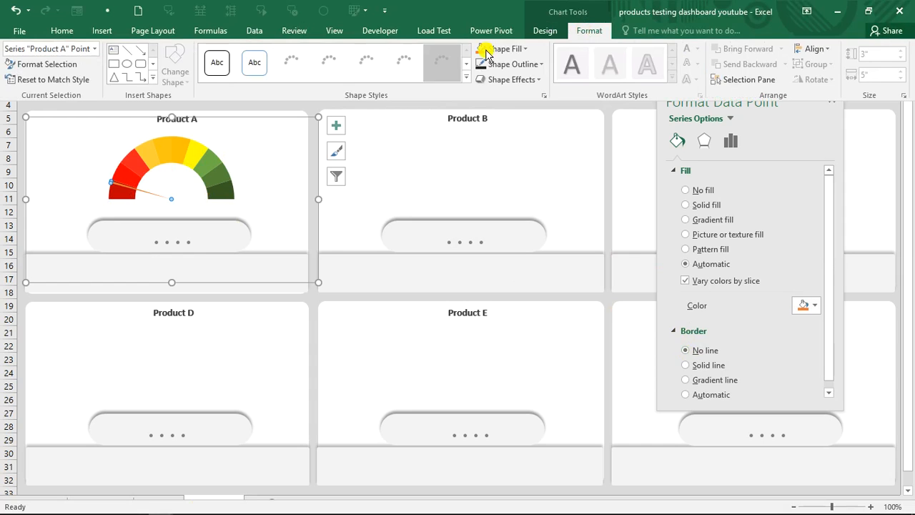
click(529, 65)
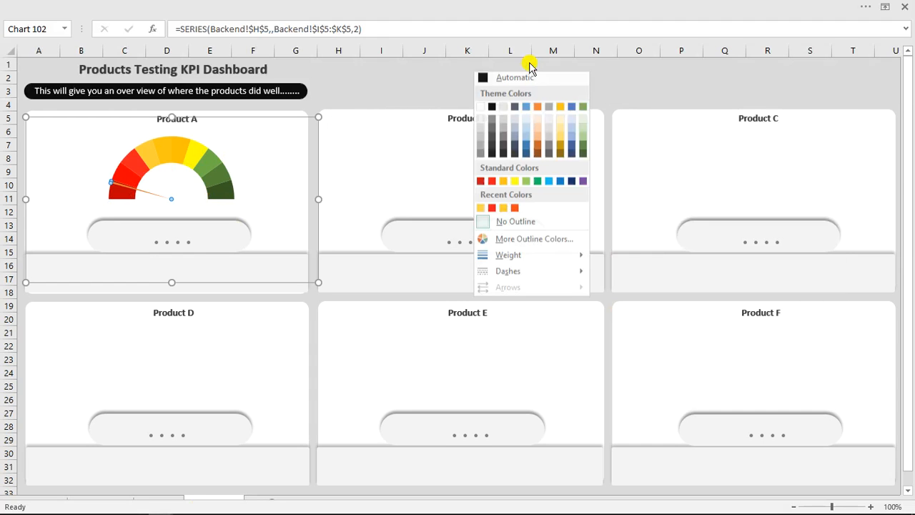
click(493, 152)
click(541, 67)
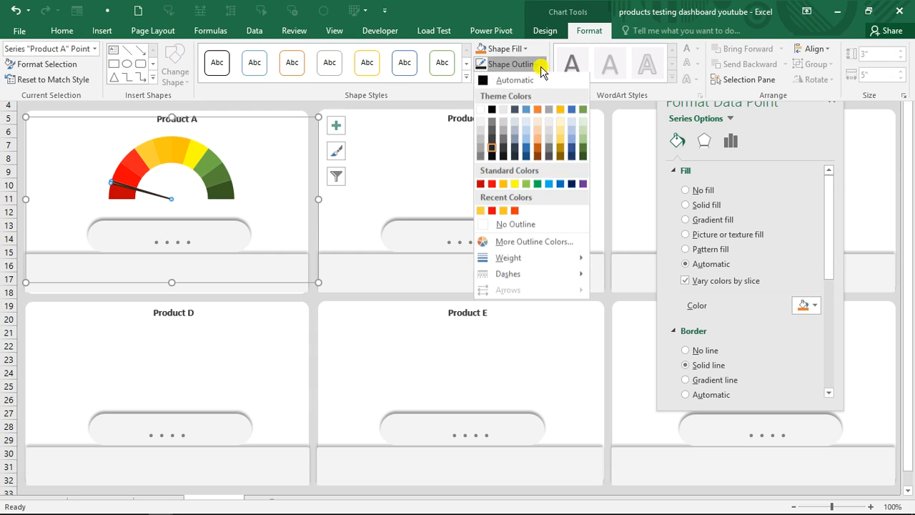
mouse_move(499, 261)
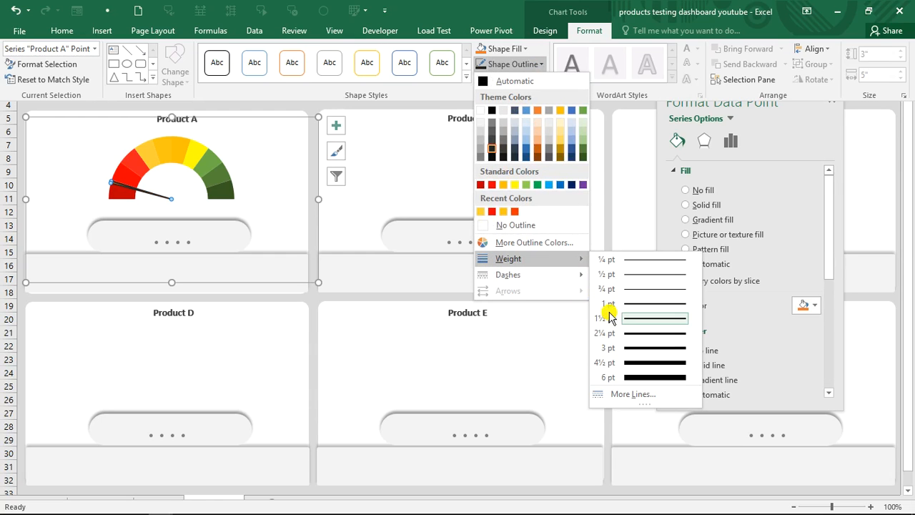
click(638, 351)
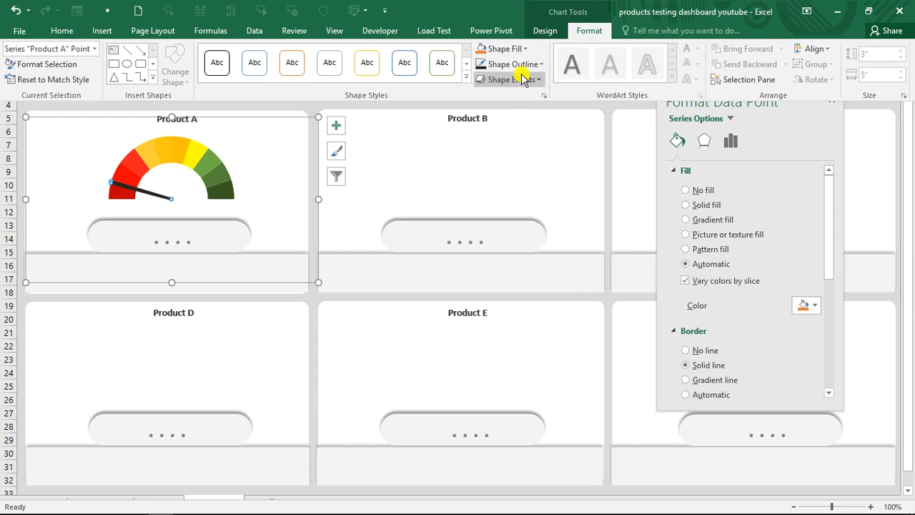
Apply a Gray-50%, 5 pt, Accent color 3 glow and an outer shadow angled at 135° to the needle slice.
click(703, 143)
click(704, 142)
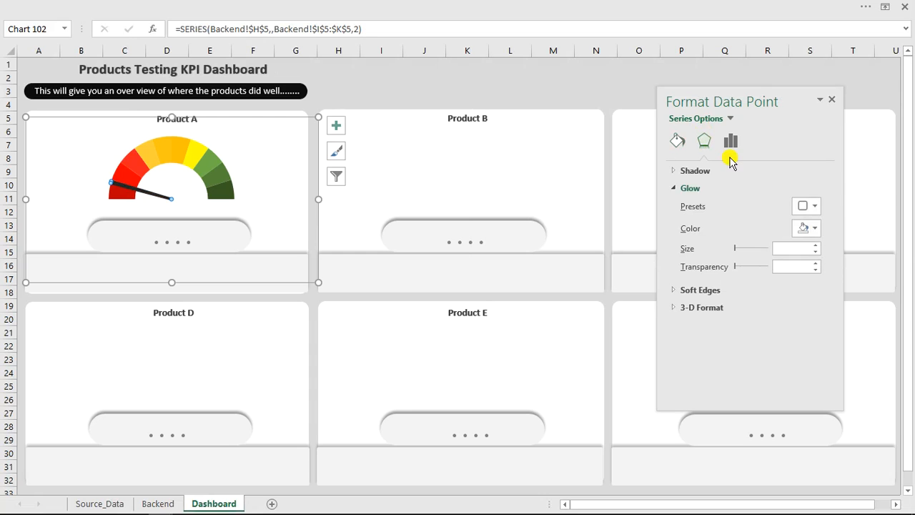
click(810, 206)
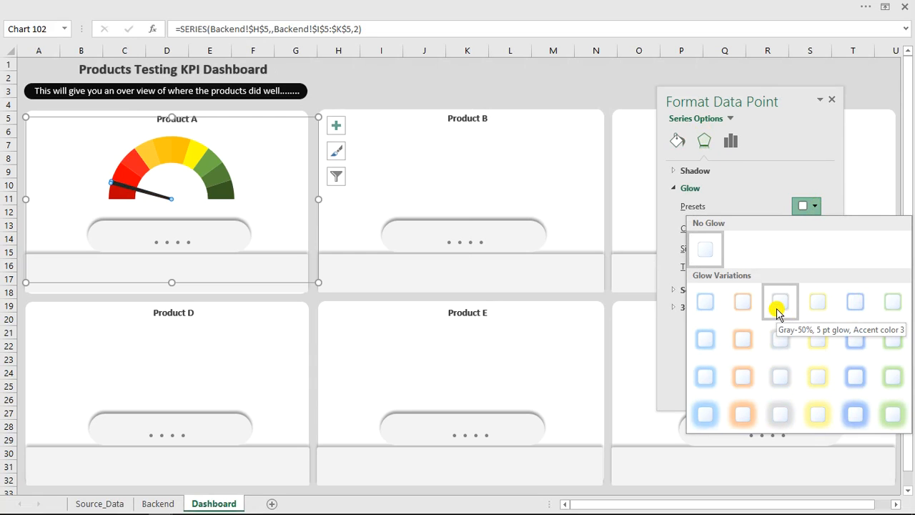
click(776, 308)
click(703, 175)
click(810, 189)
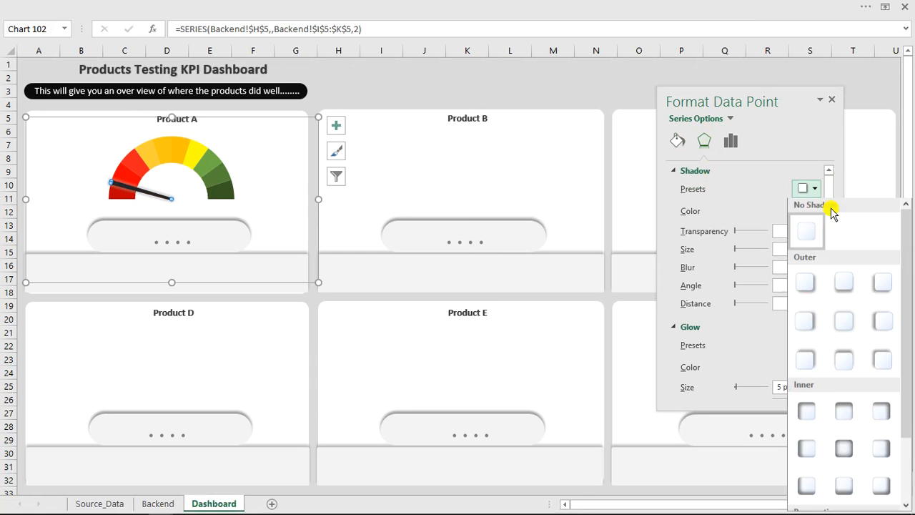
click(878, 286)
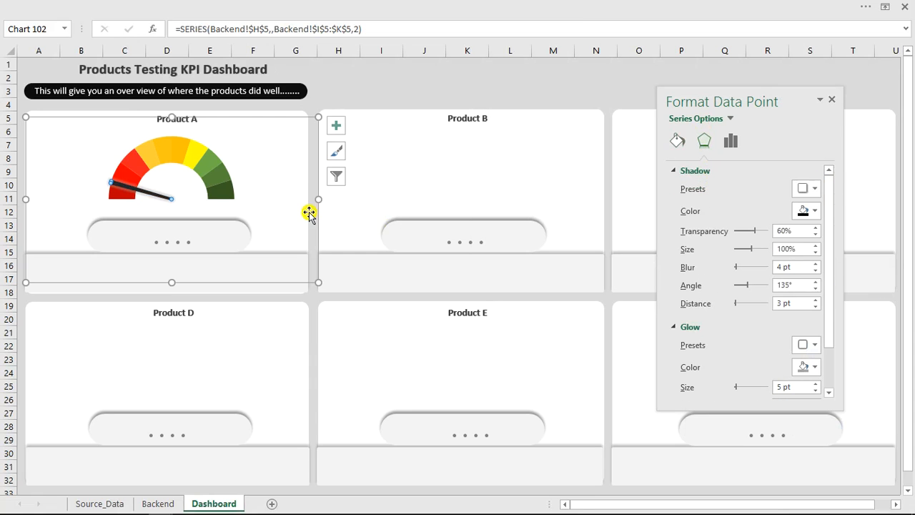
mouse_move(189, 187)
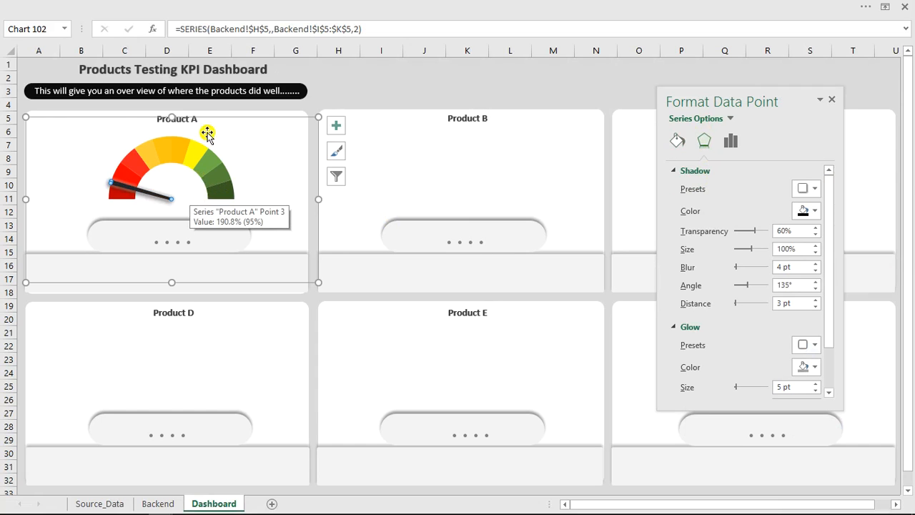
Duplicate the finished Product A gauge chart and place the copy on the Product B card below its title.
click(235, 120)
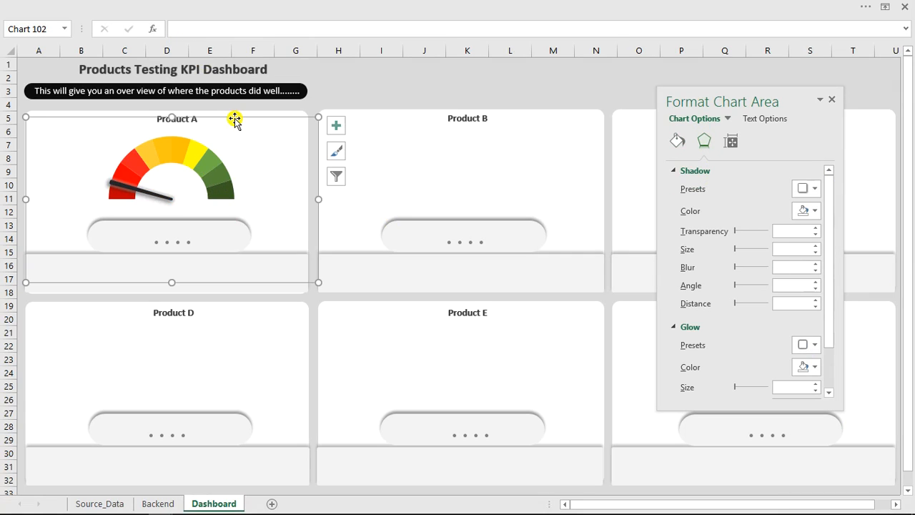
click(834, 101)
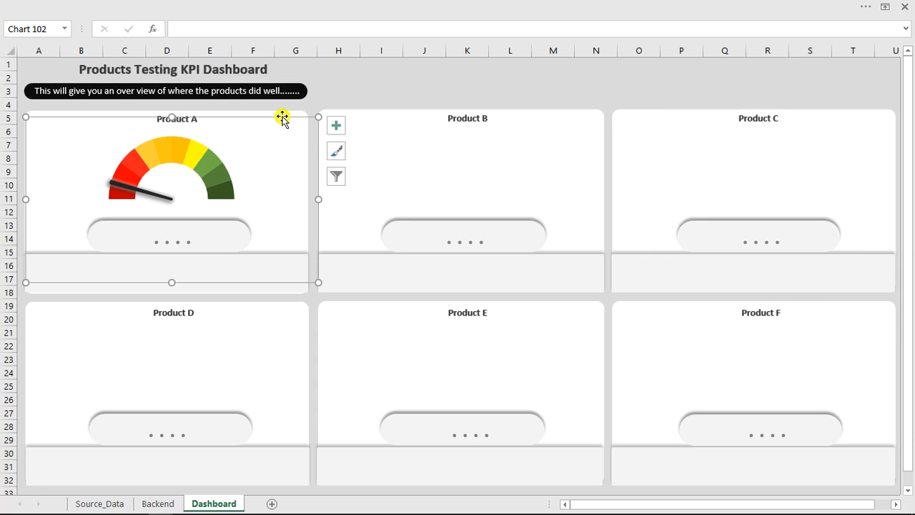
key(ctrl+d)
drag(282, 128, 566, 110)
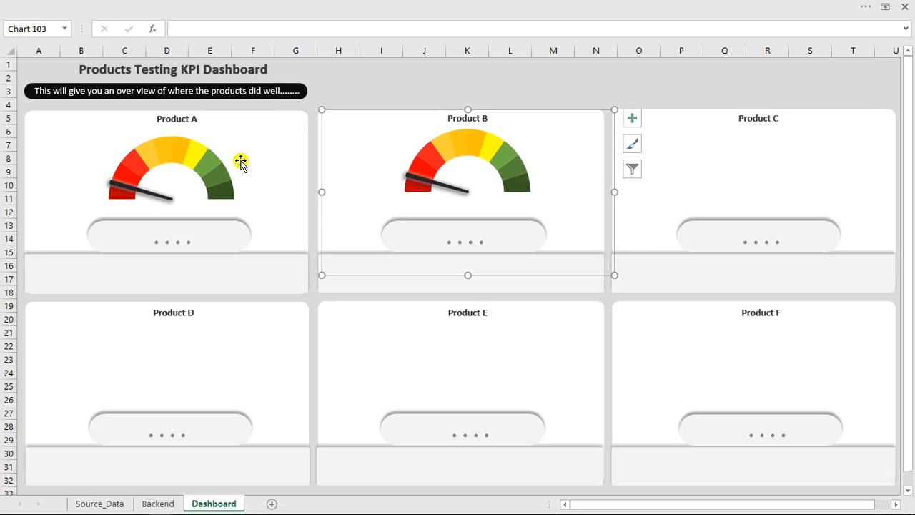
Move the Product A gauge slightly up on its card to line up with the gauge on the Product B card.
click(171, 154)
key(Escape)
key(Escape)
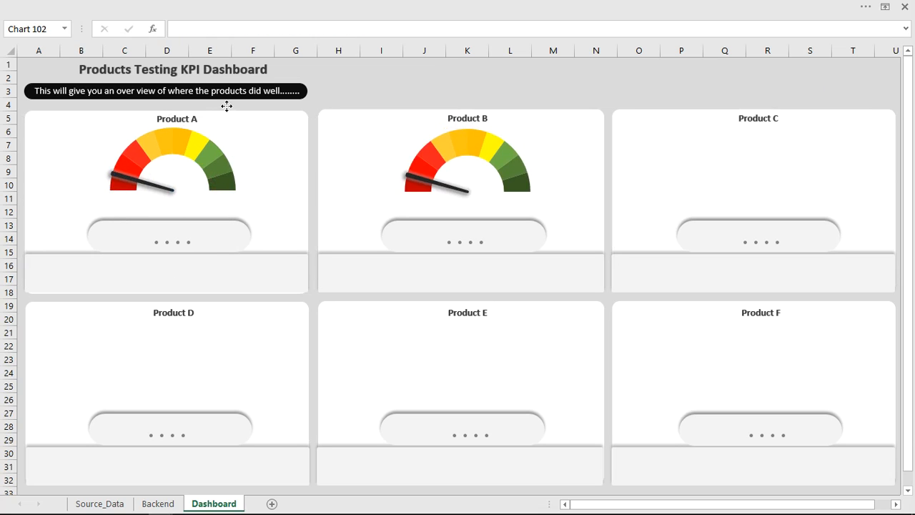
click(226, 107)
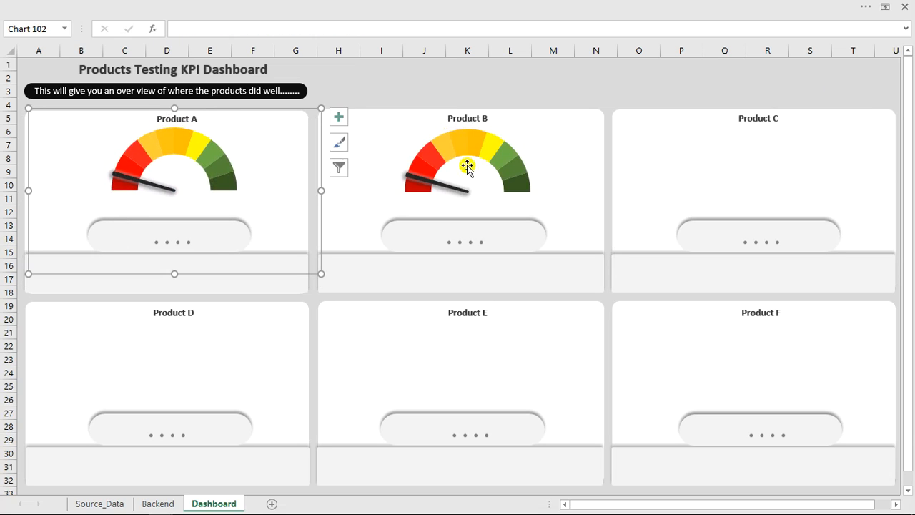
Edit the needle series of the Product B card's gauge to take its name from Backend cell H6.
click(482, 153)
click(457, 184)
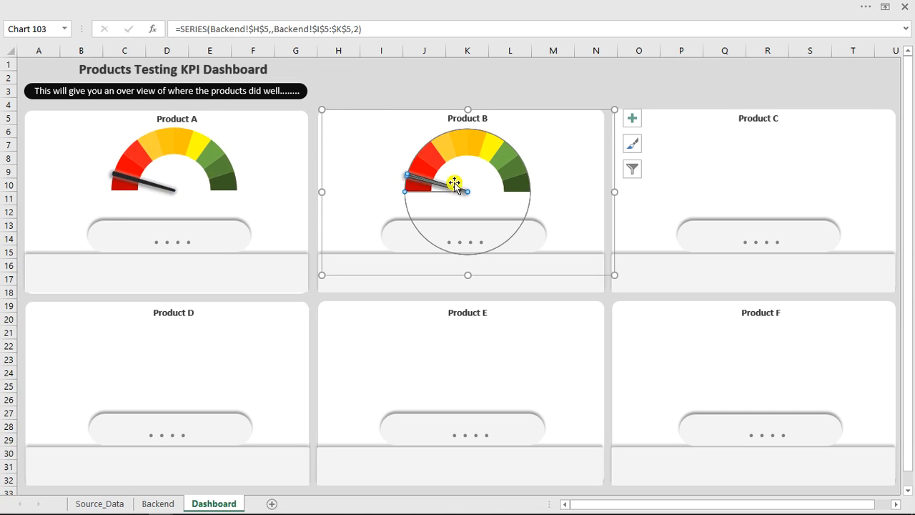
right_click(455, 155)
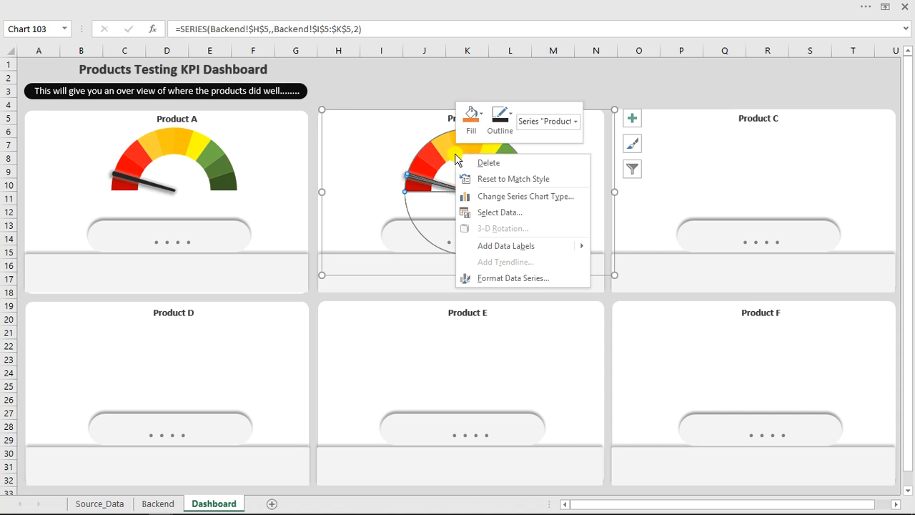
click(485, 212)
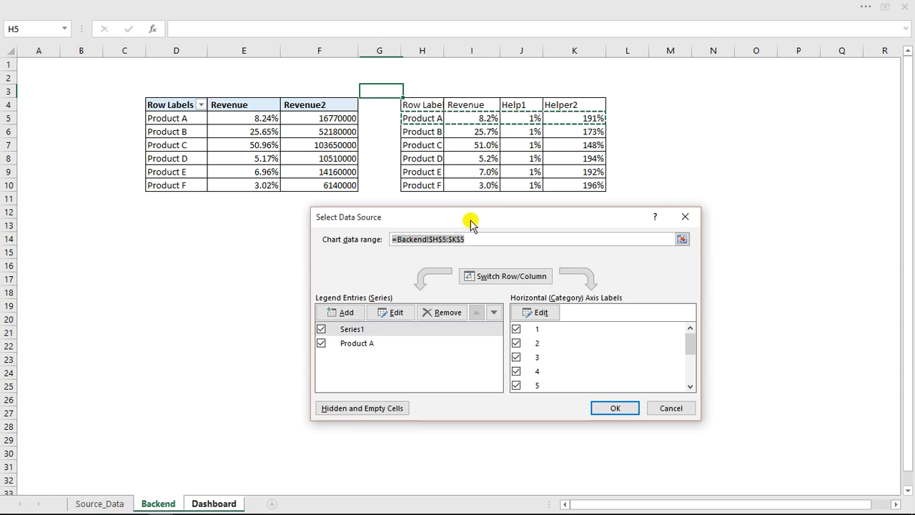
click(359, 347)
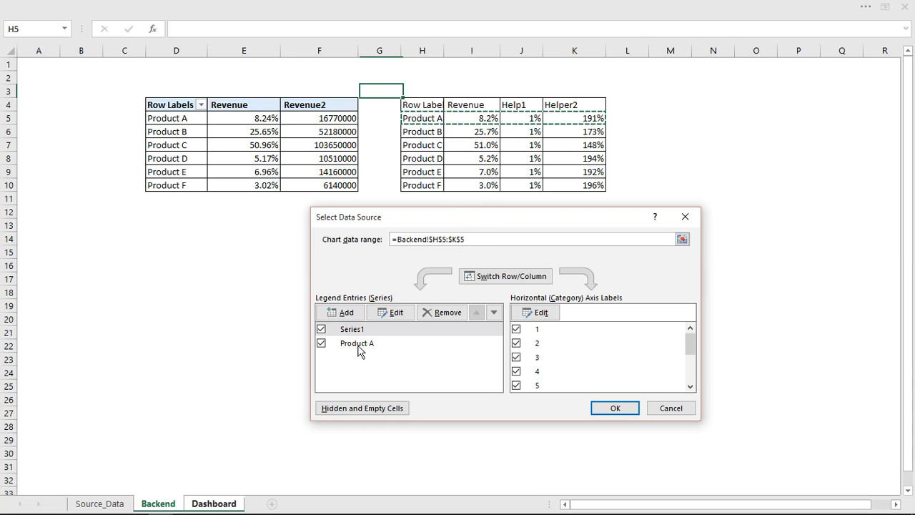
click(402, 315)
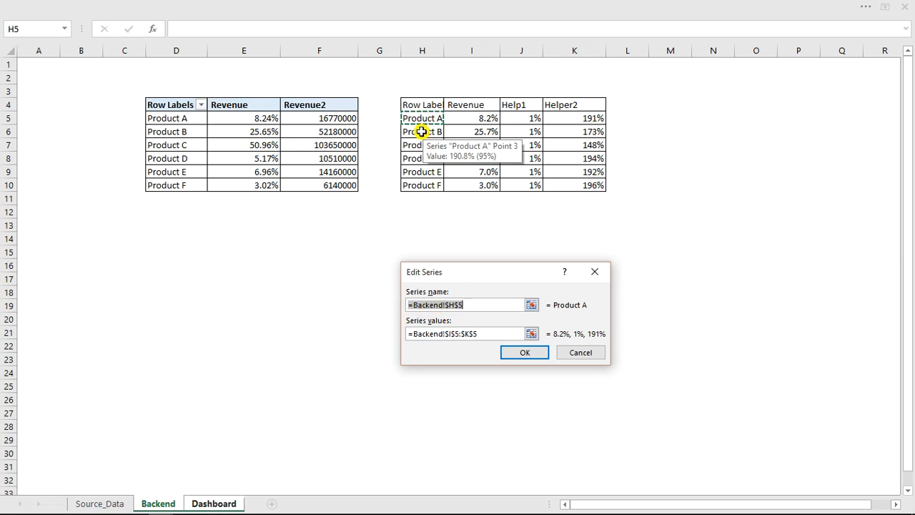
click(422, 131)
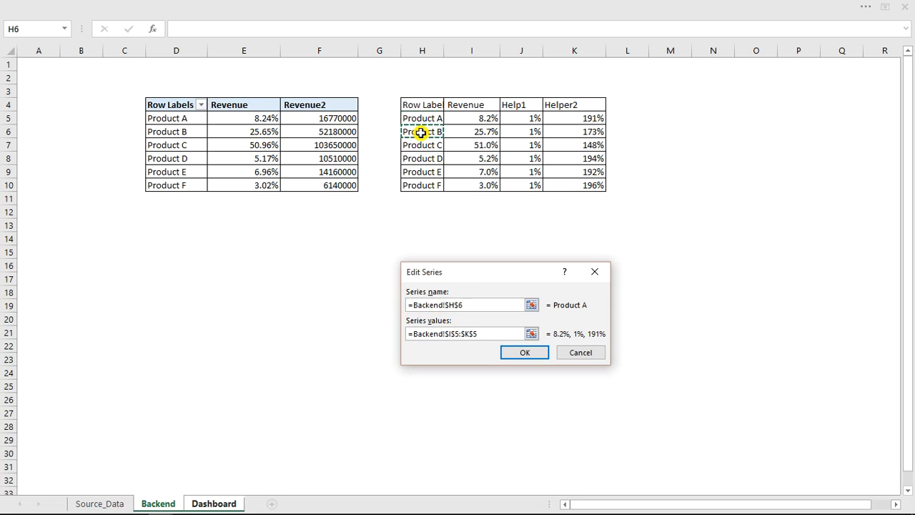
Set the Product B needle series values to Backend cells I6:K6 and apply the chart's data source change.
click(484, 334)
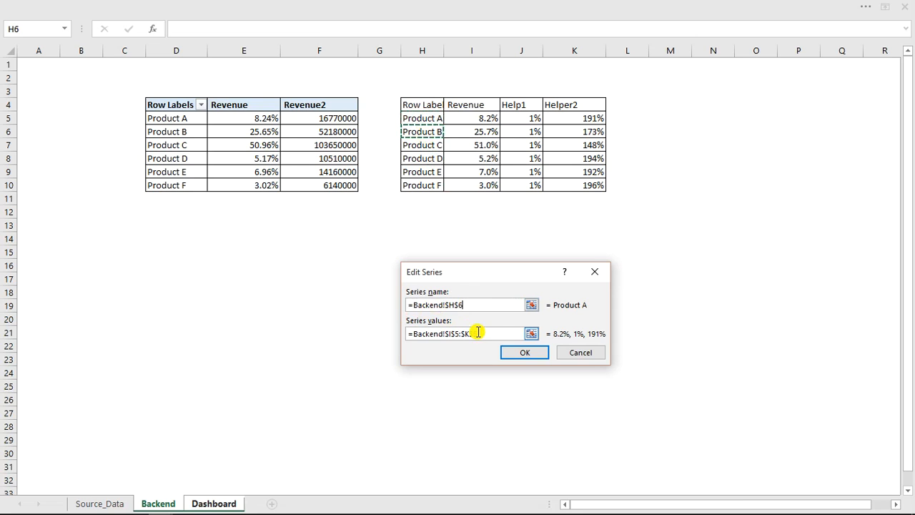
drag(484, 333, 410, 337)
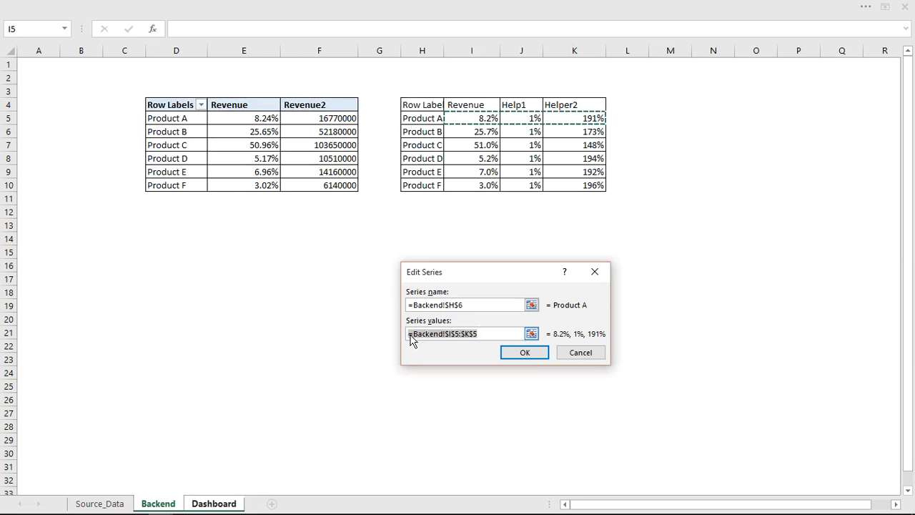
key(End)
text(+)
click(465, 136)
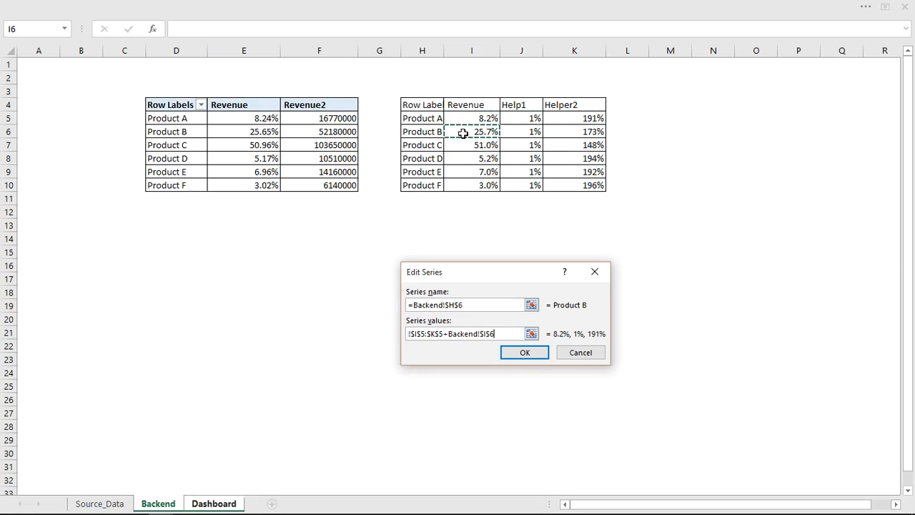
key(BackSpace)
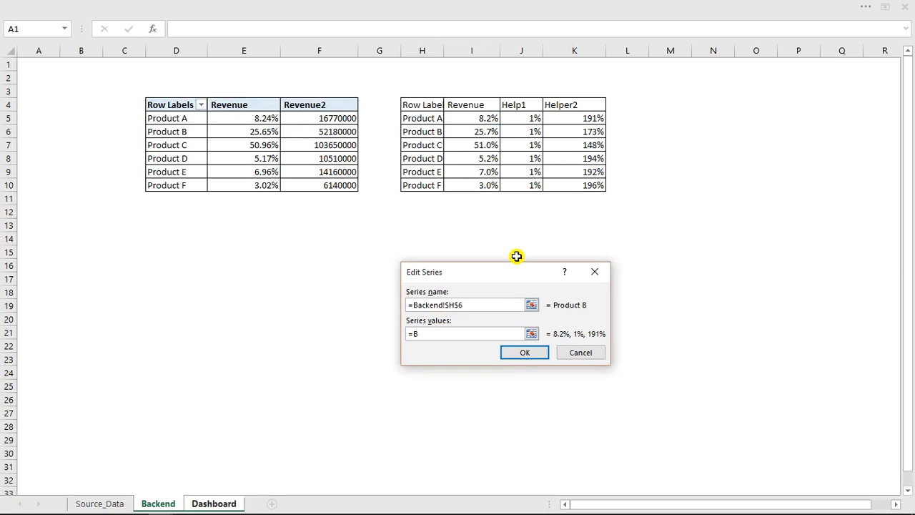
drag(482, 131, 575, 132)
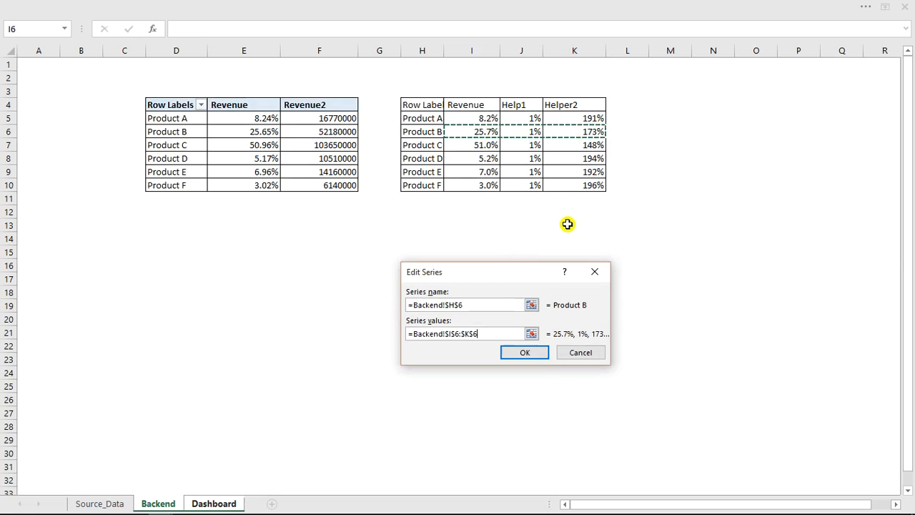
click(529, 352)
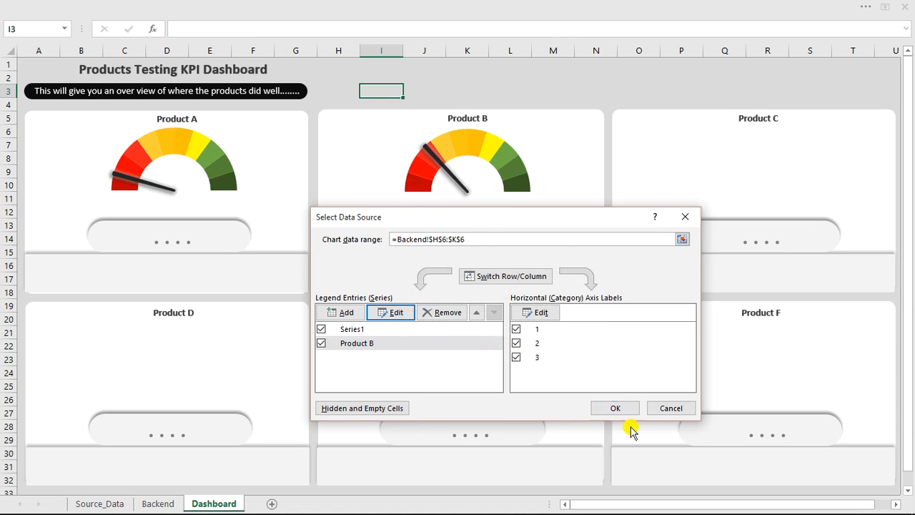
click(614, 407)
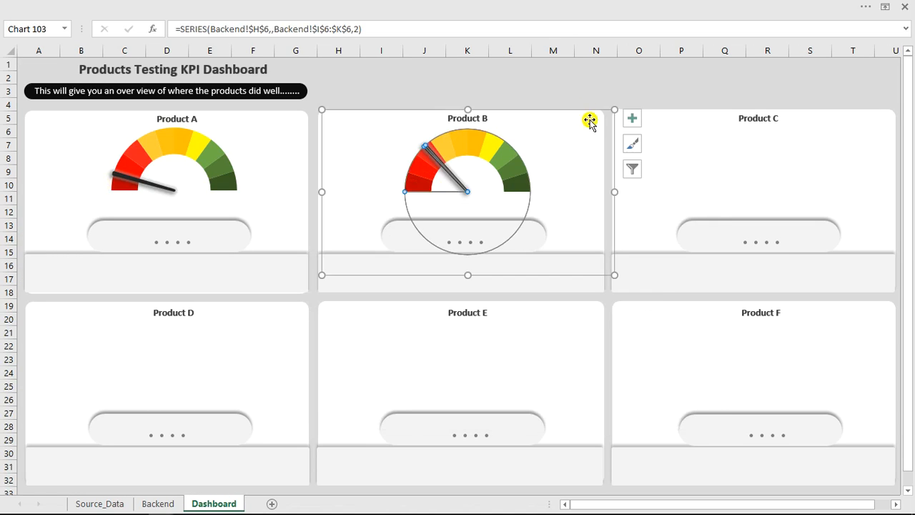
click(536, 88)
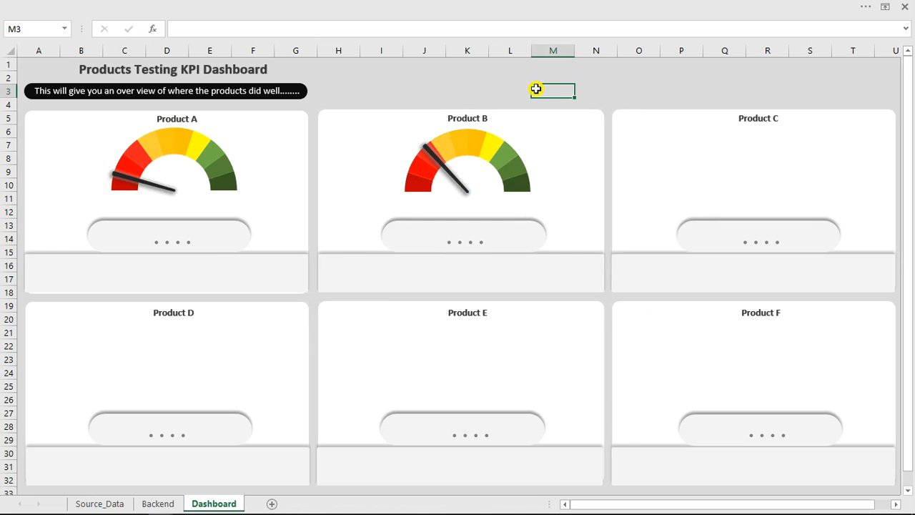
Copy the revenue pivot table in D4:F10 of the Backend sheet and paste it at cell M4.
click(156, 504)
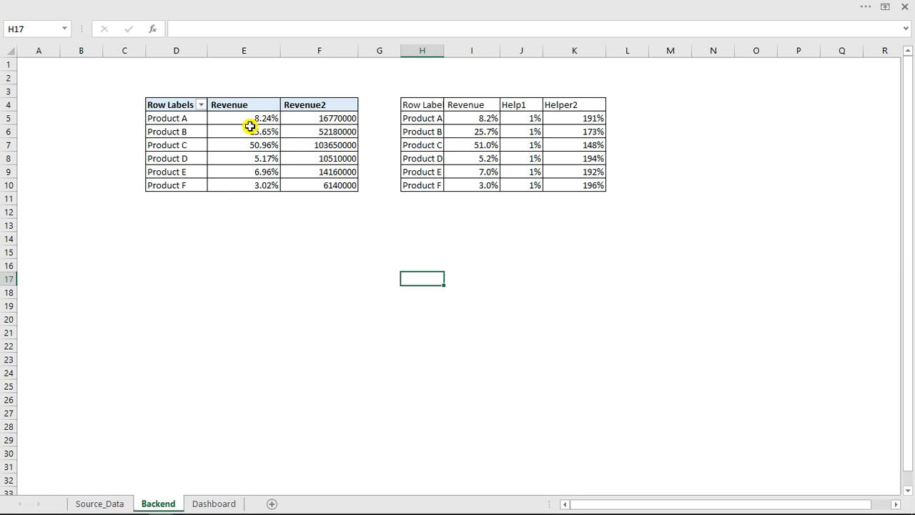
drag(167, 105, 346, 184)
key(ctrl+c)
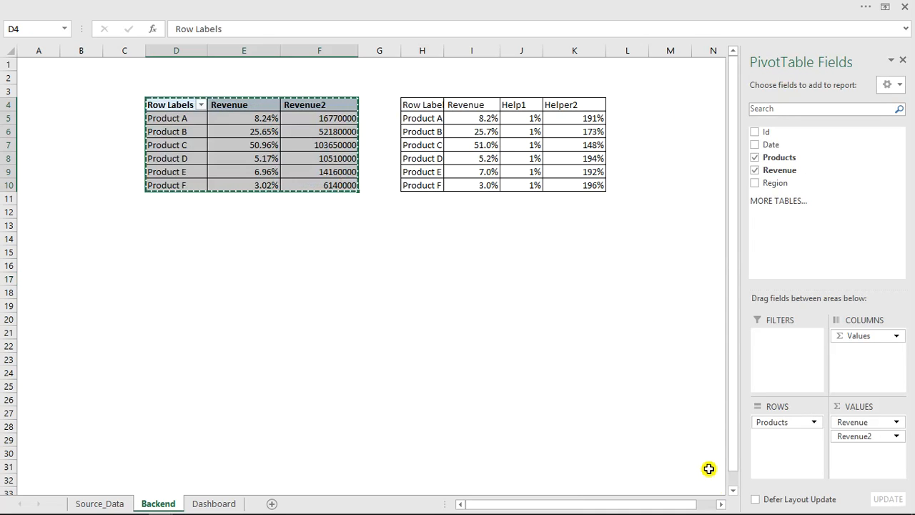
click(720, 503)
click(721, 504)
click(721, 504)
click(721, 504)
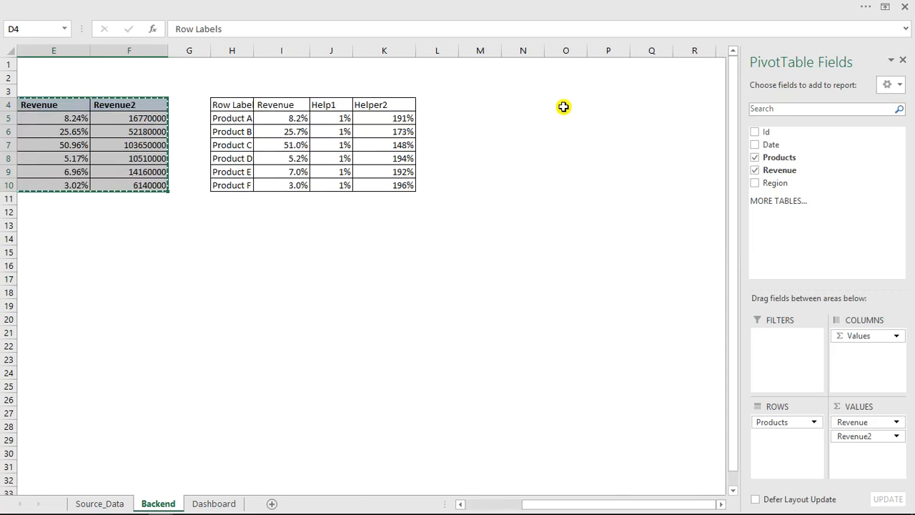
click(493, 109)
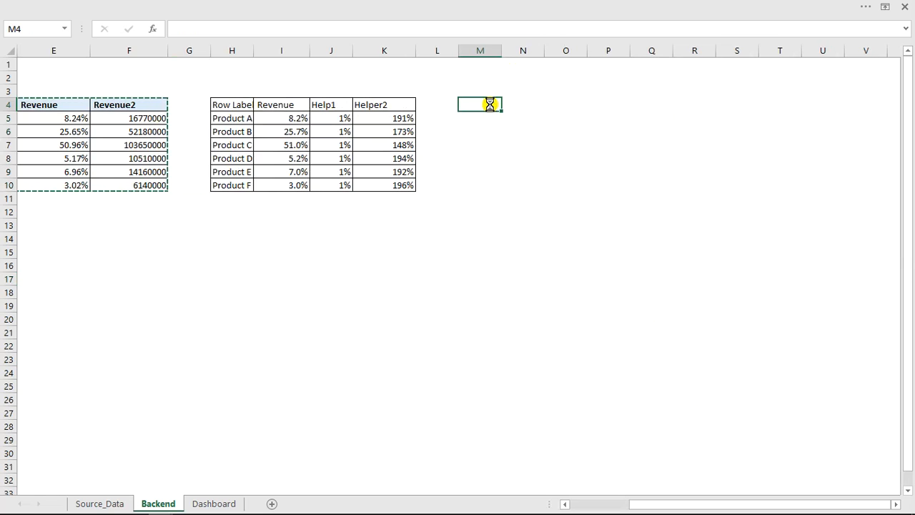
Remove the Products row field and both revenue value fields from the copied pivot table.
drag(851, 421, 600, 405)
drag(857, 423, 551, 403)
drag(764, 427, 586, 416)
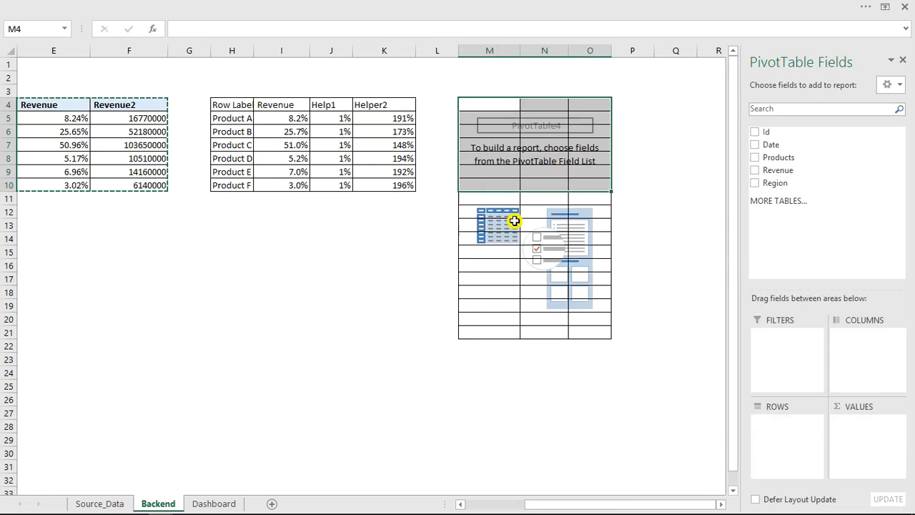
click(621, 225)
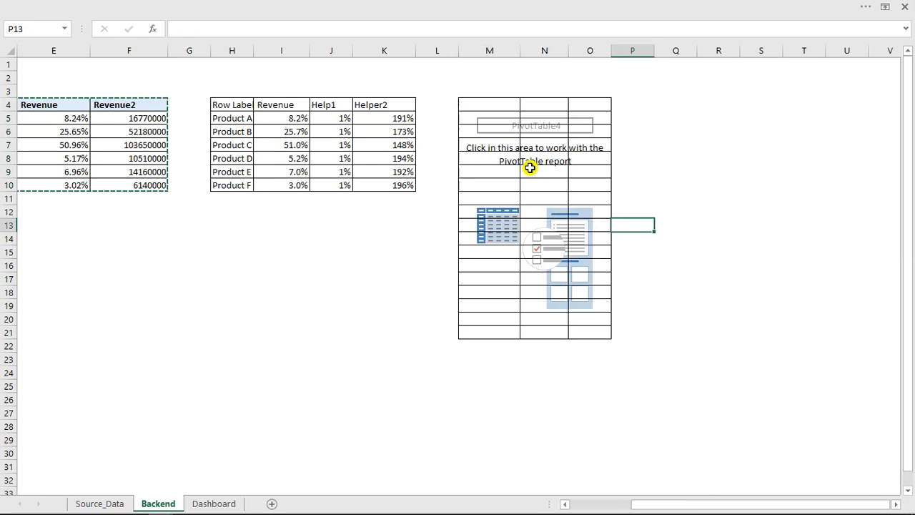
Insert a Region slicer for the original product revenue pivot table and place it below the tables.
click(118, 121)
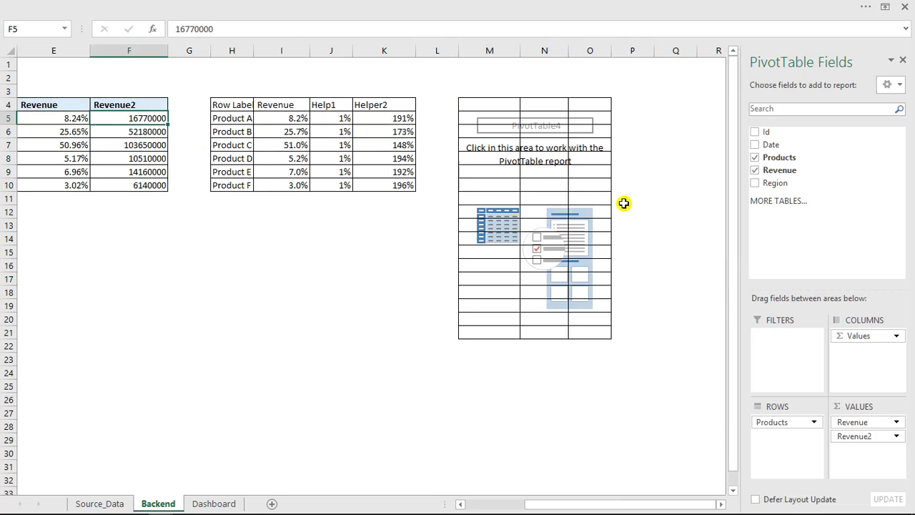
click(611, 7)
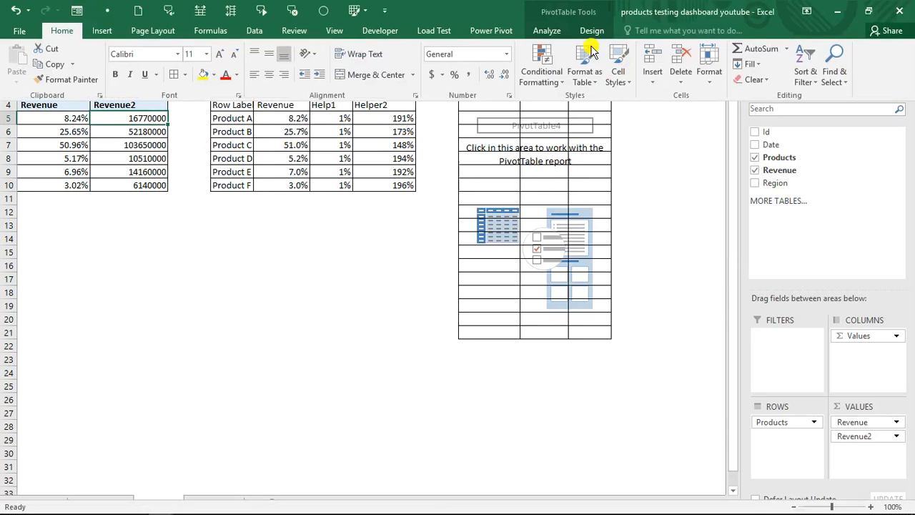
click(555, 30)
click(312, 70)
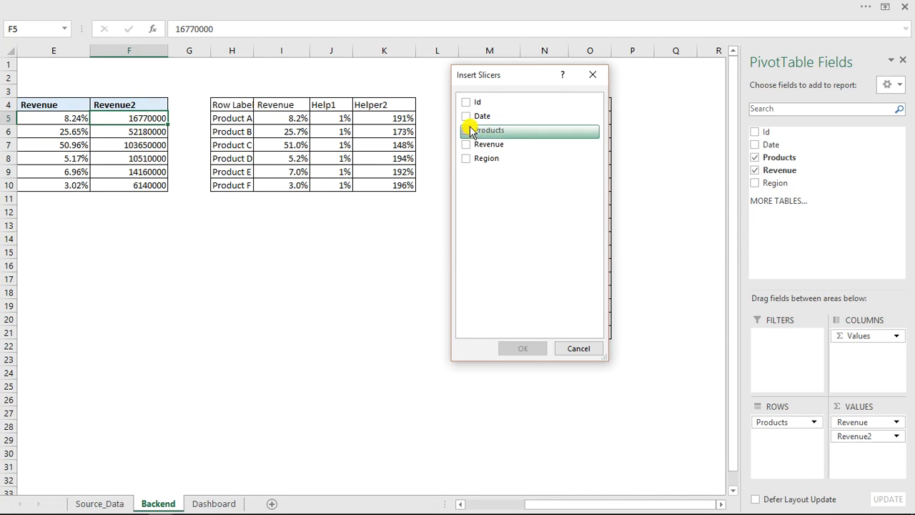
click(466, 159)
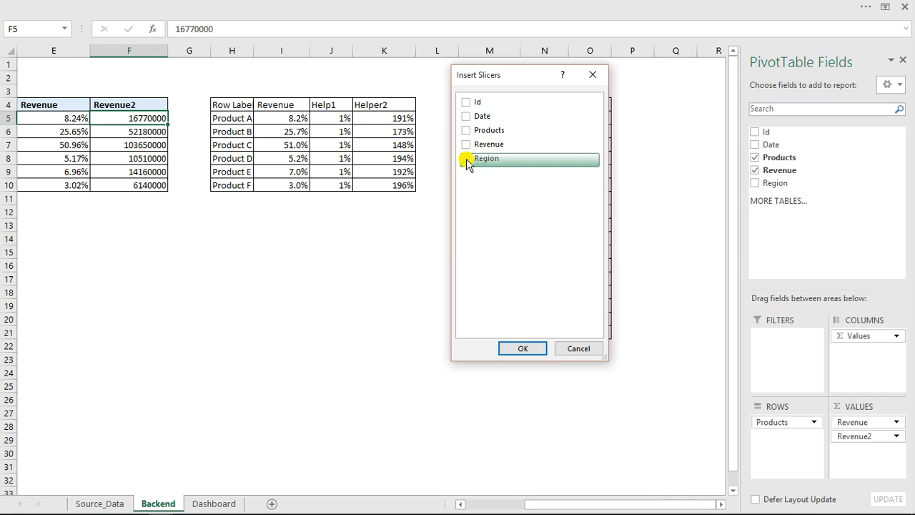
click(533, 348)
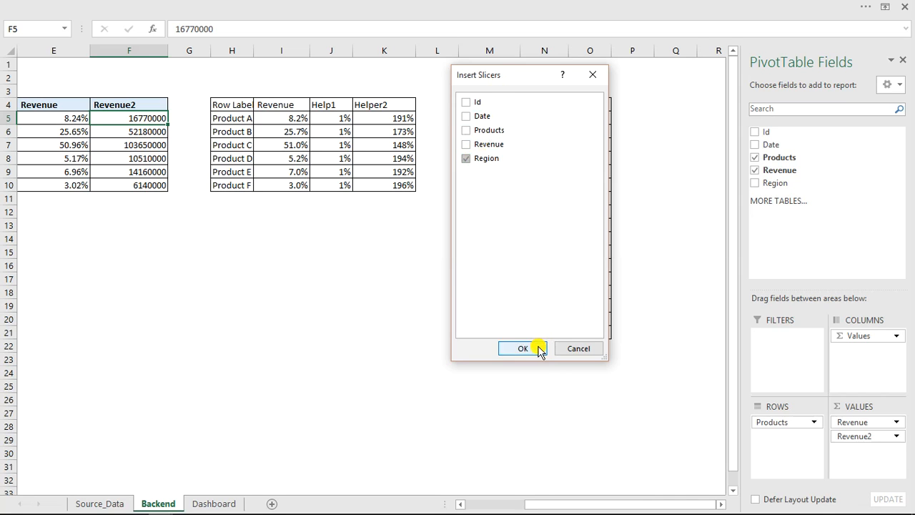
drag(310, 198, 148, 217)
Group the Date field by month in the empty pivot table at M4 and keep only Months as rows.
click(459, 131)
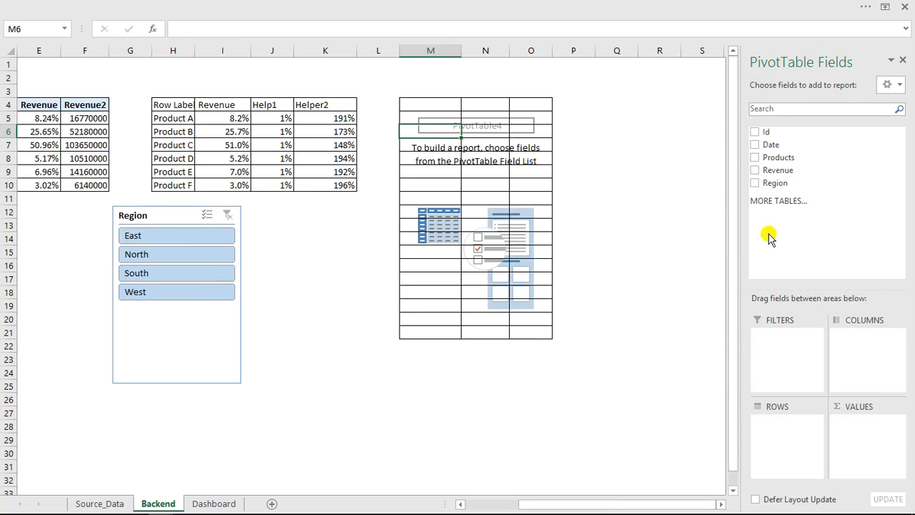
drag(764, 146, 570, 373)
drag(772, 433, 605, 367)
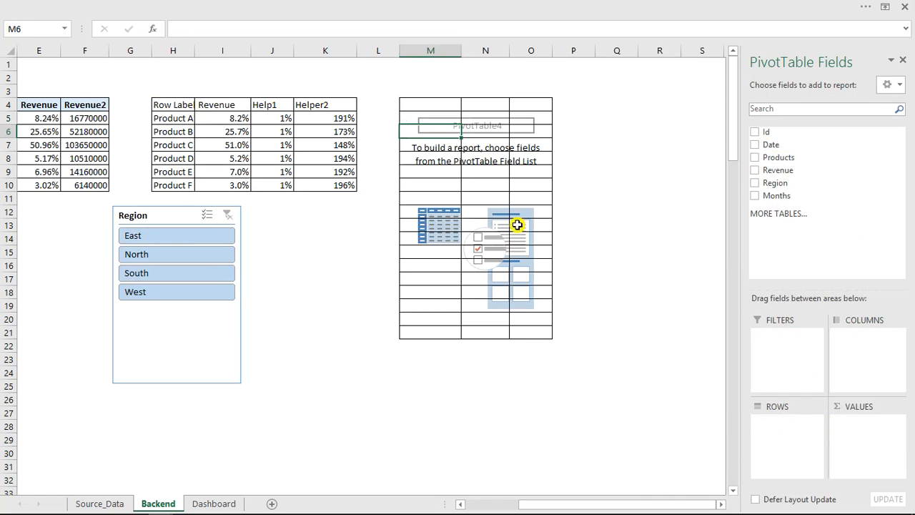
drag(777, 196, 768, 429)
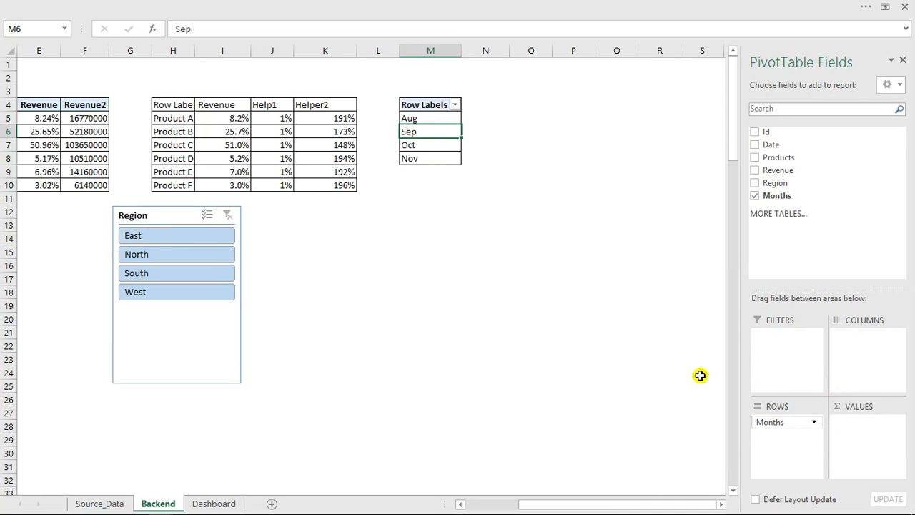
Insert a Months slicer for the product revenue pivot table.
click(354, 6)
click(62, 131)
click(68, 131)
click(531, 7)
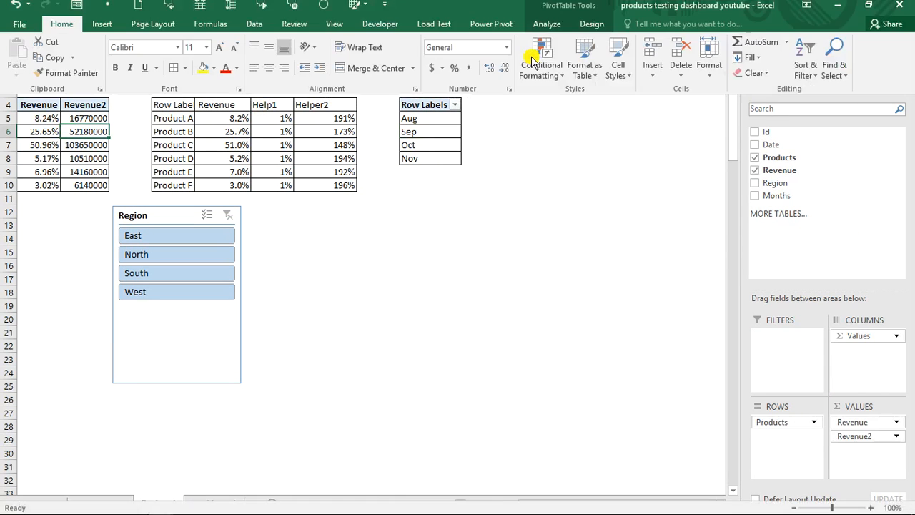
click(551, 31)
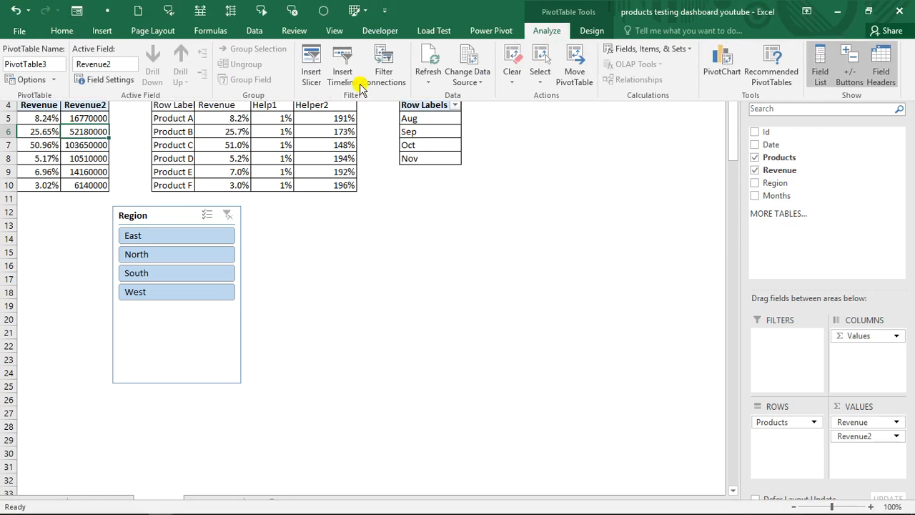
click(311, 60)
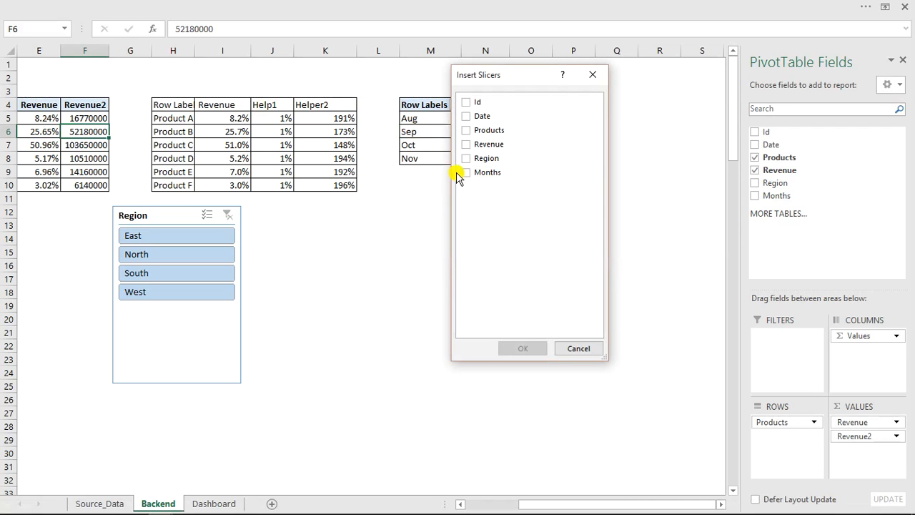
click(467, 173)
click(523, 348)
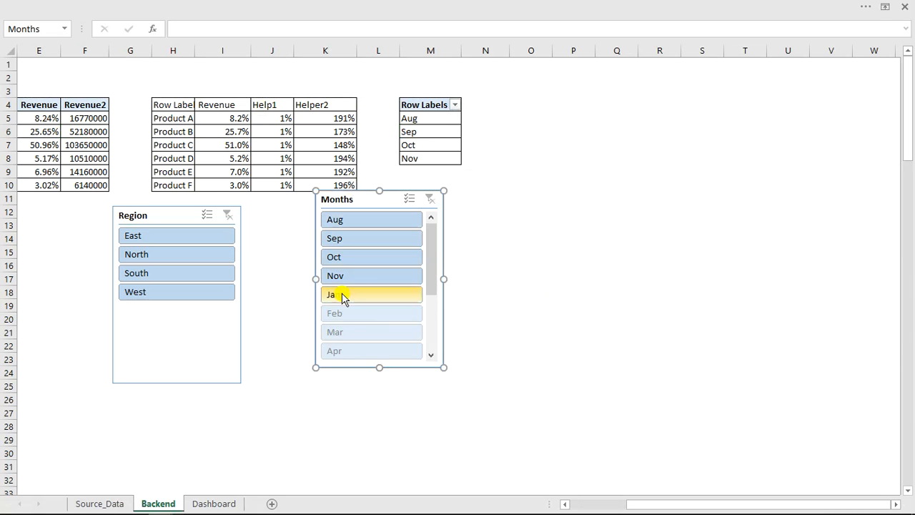
Set the Months slicer to hide items with no data.
right_click(360, 202)
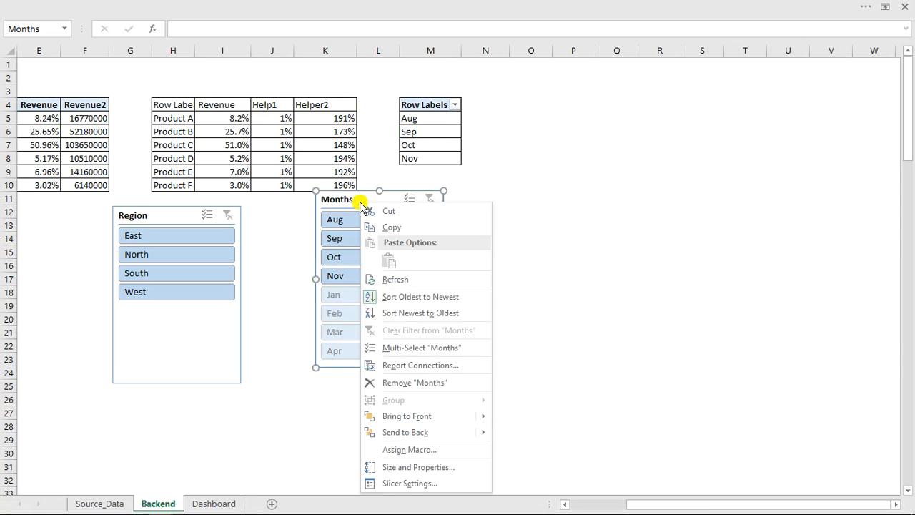
click(428, 484)
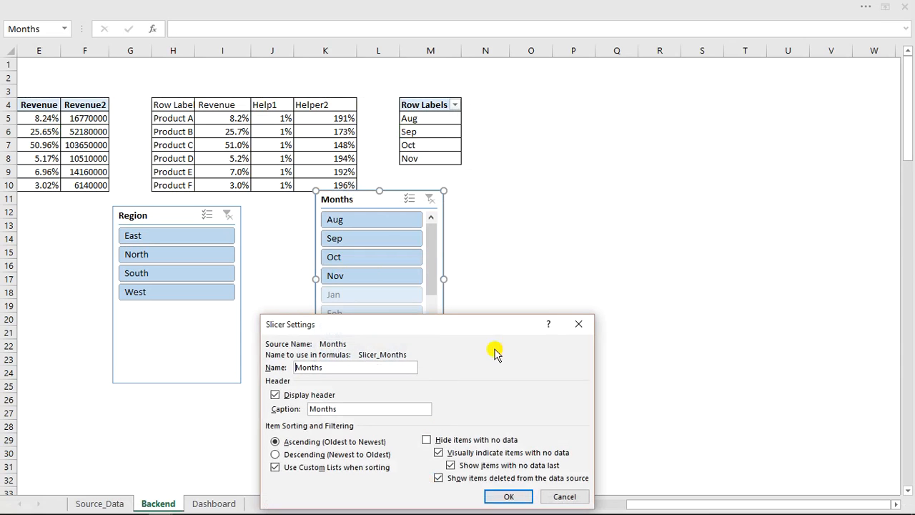
click(427, 439)
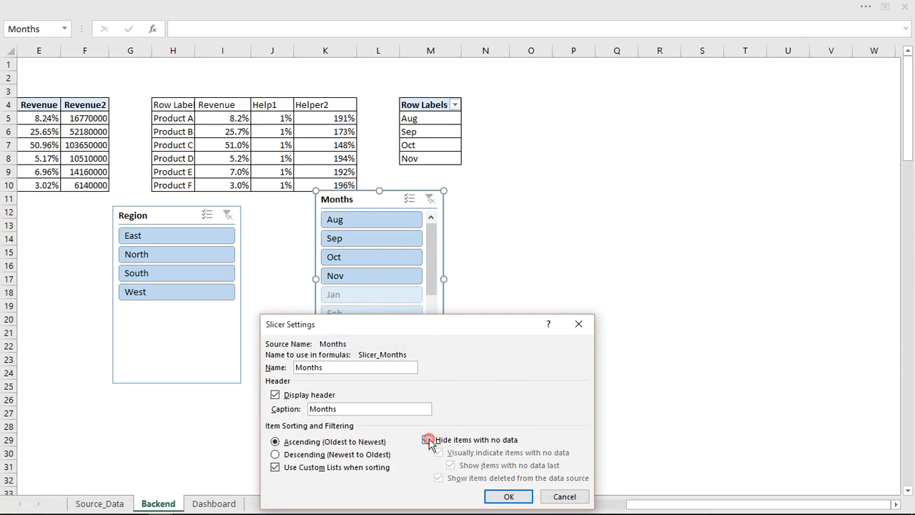
click(509, 496)
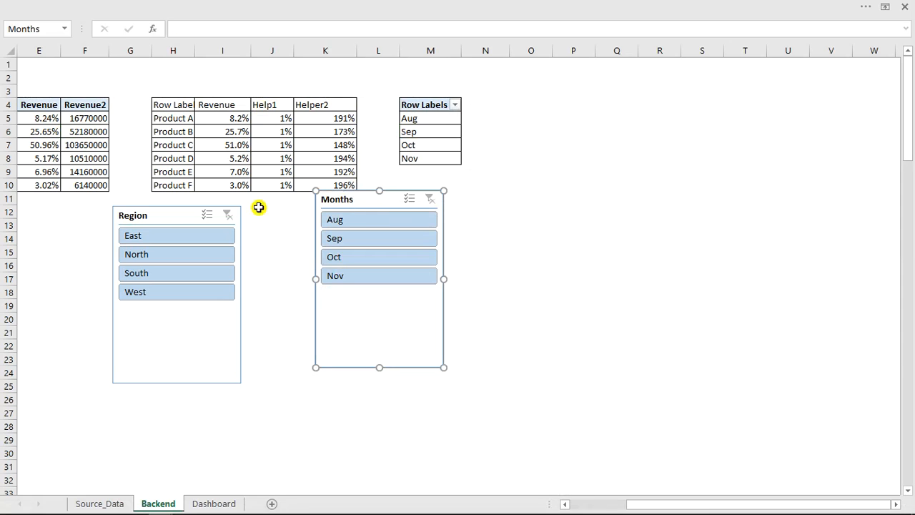
Move the Region and Months slicers from Backend to the Dashboard sheet, placing them across the gap between the card rows.
ctrl+click(179, 211)
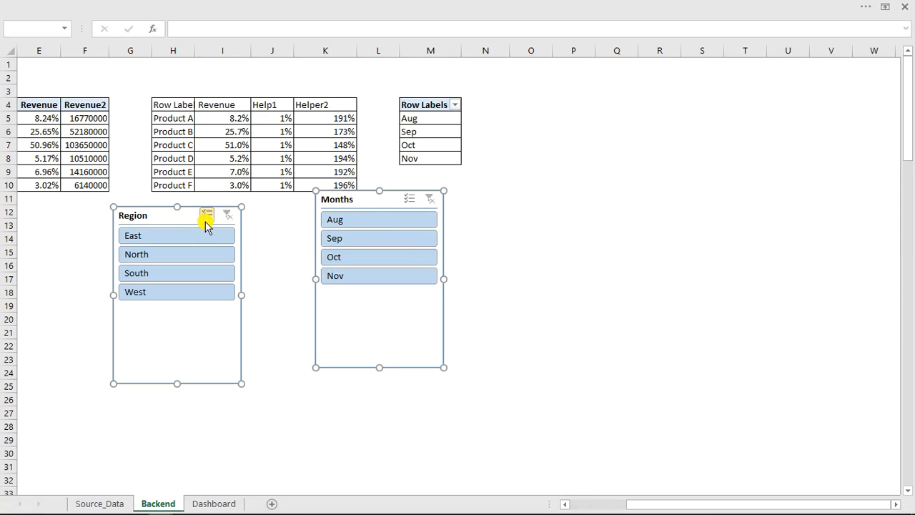
key(ctrl+x)
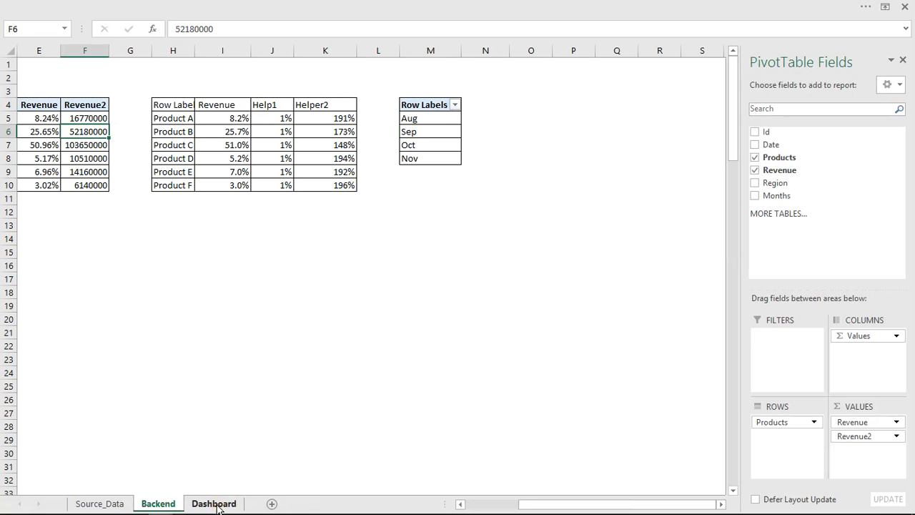
click(213, 503)
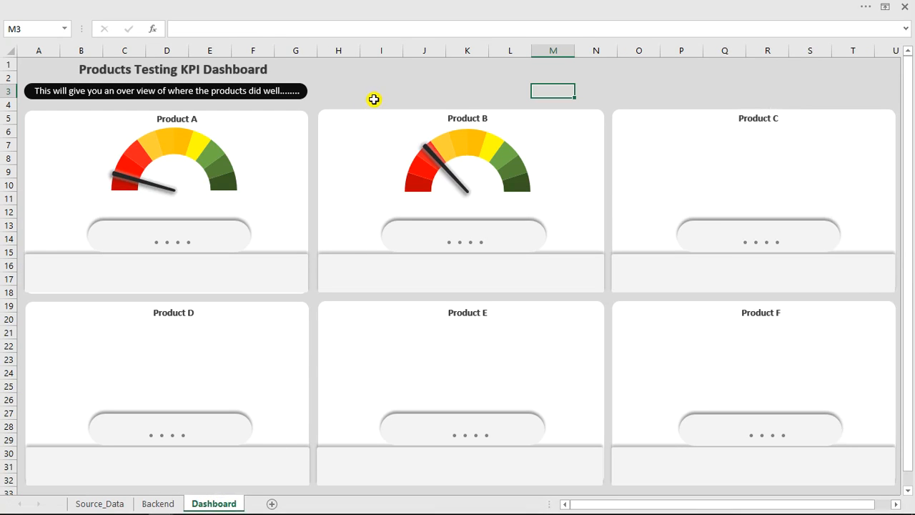
key(ctrl+v)
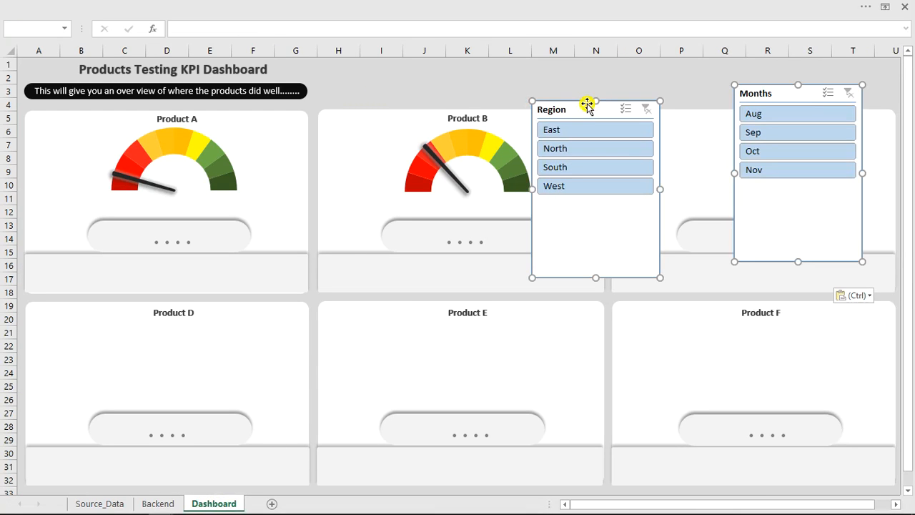
drag(585, 105, 284, 244)
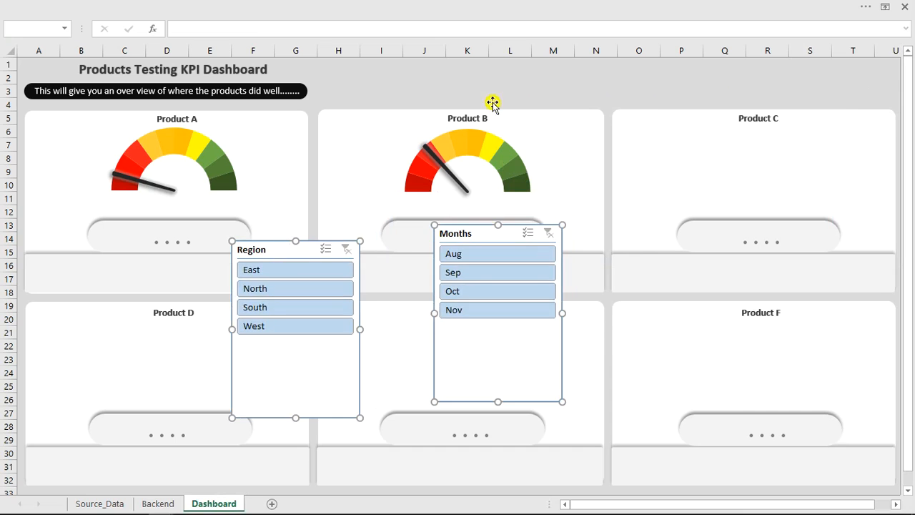
click(489, 89)
mouse_move(88, 511)
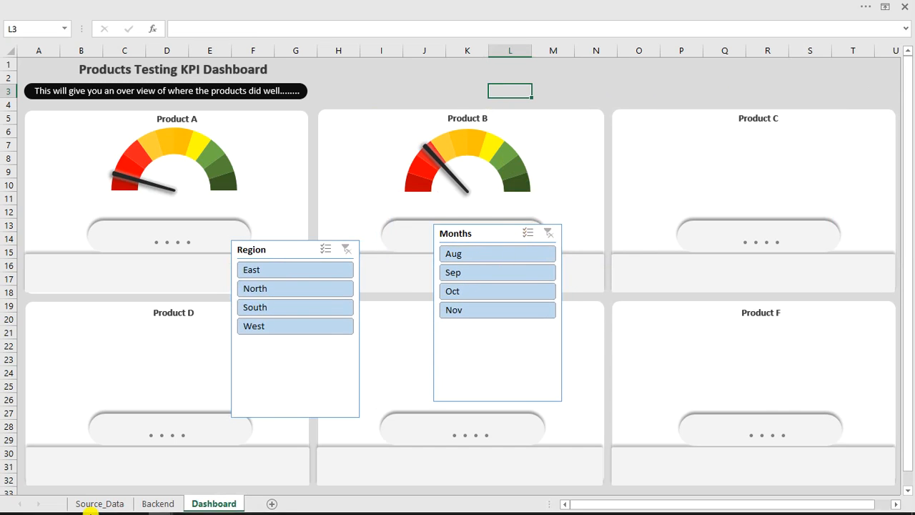
mouse_move(160, 505)
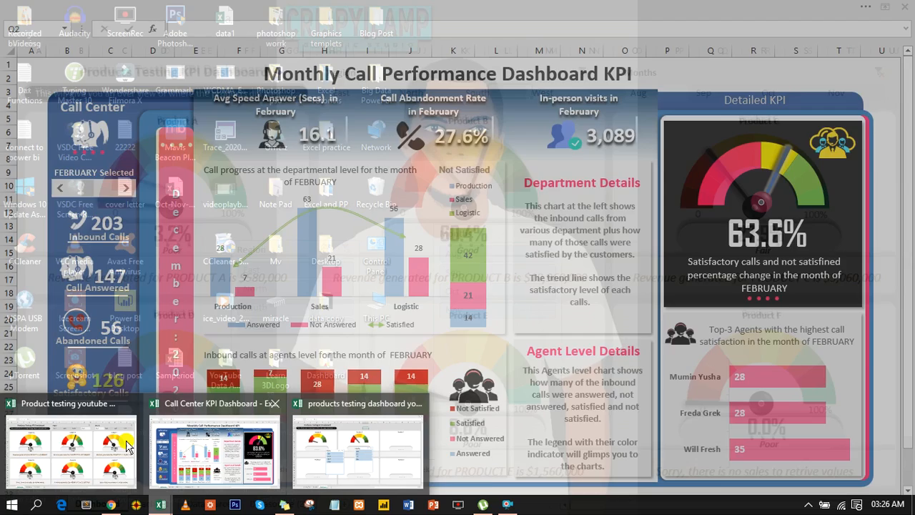
mouse_move(96, 446)
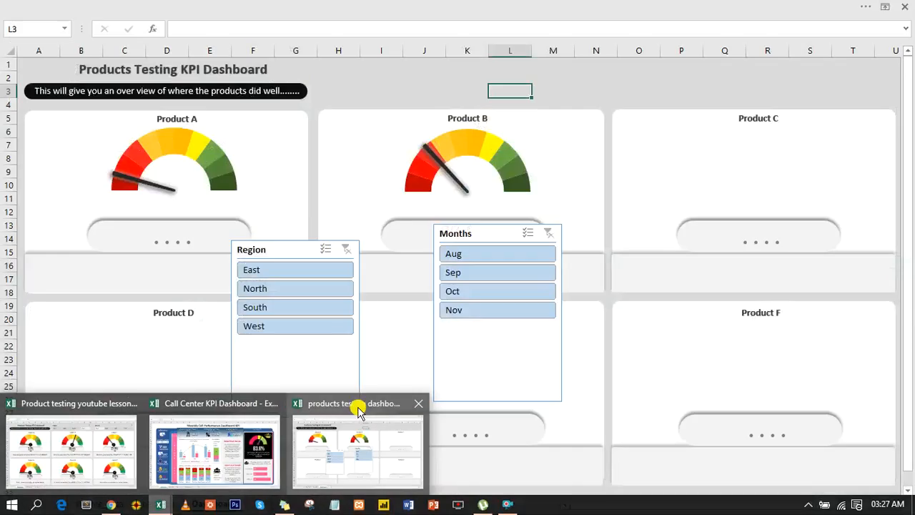
Arrange the Months slicer's buttons in 4 columns.
click(475, 233)
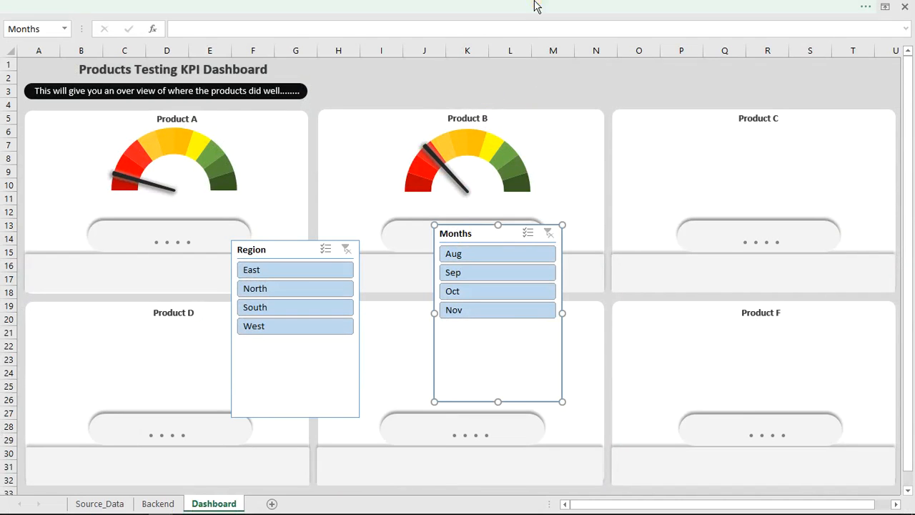
click(579, 7)
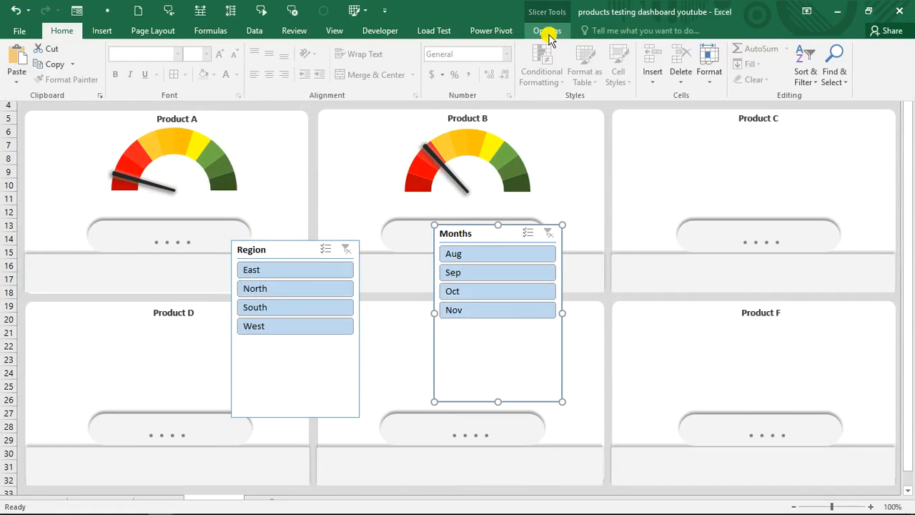
click(547, 29)
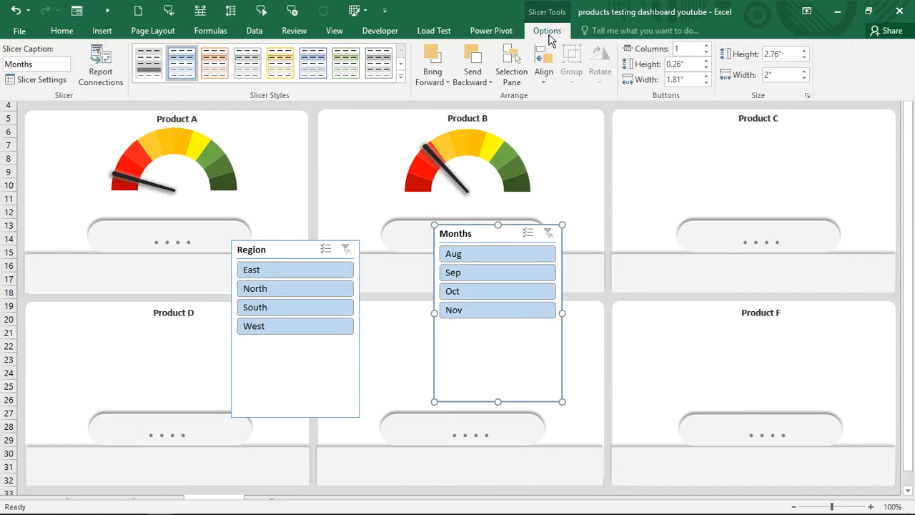
click(702, 45)
click(702, 46)
click(703, 45)
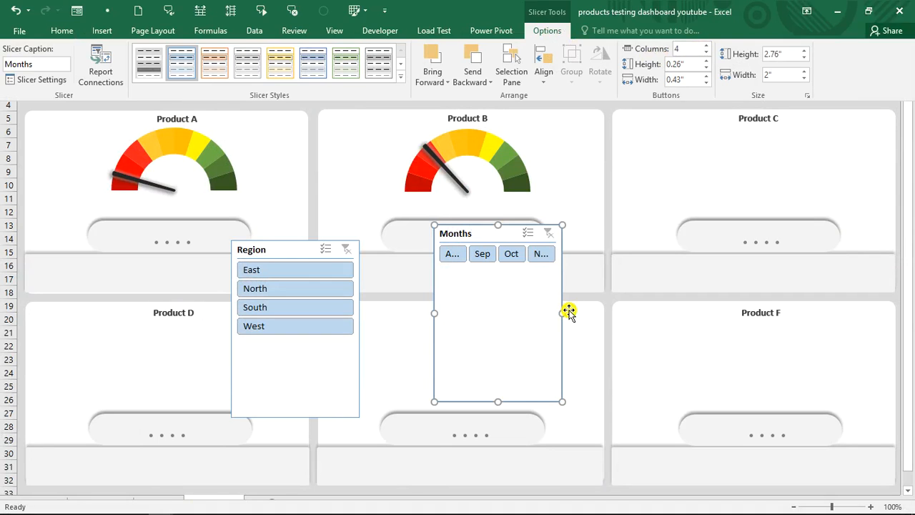
Resize the Months slicer to a wide single-row strip and place it directly above the Product B card, matching the card's width.
drag(566, 312, 668, 298)
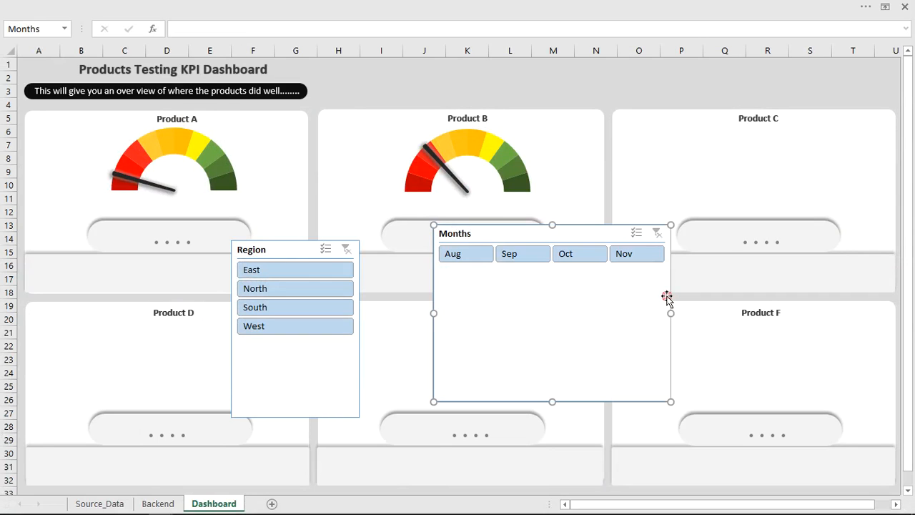
drag(553, 402, 555, 277)
drag(576, 235, 356, 144)
drag(357, 109, 466, 68)
drag(444, 112, 444, 105)
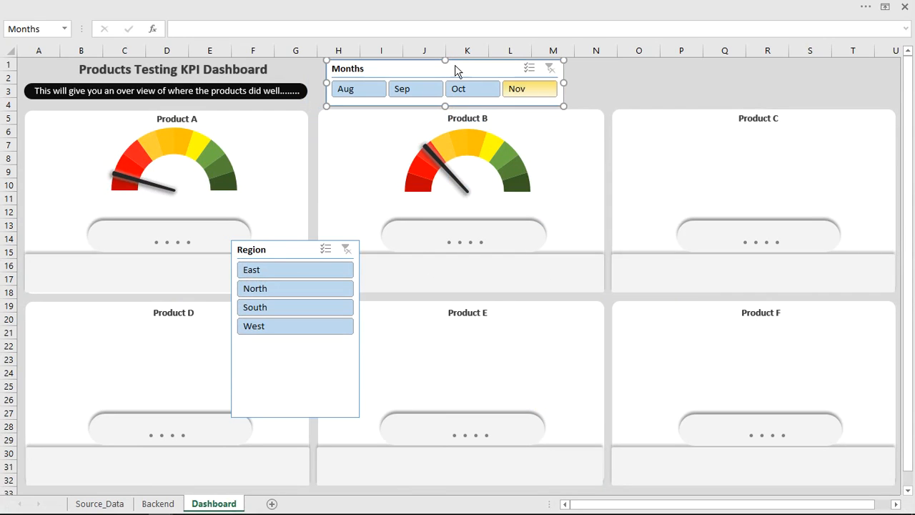
drag(564, 82, 597, 85)
Arrange the Region slicer's buttons in 4 columns.
click(278, 246)
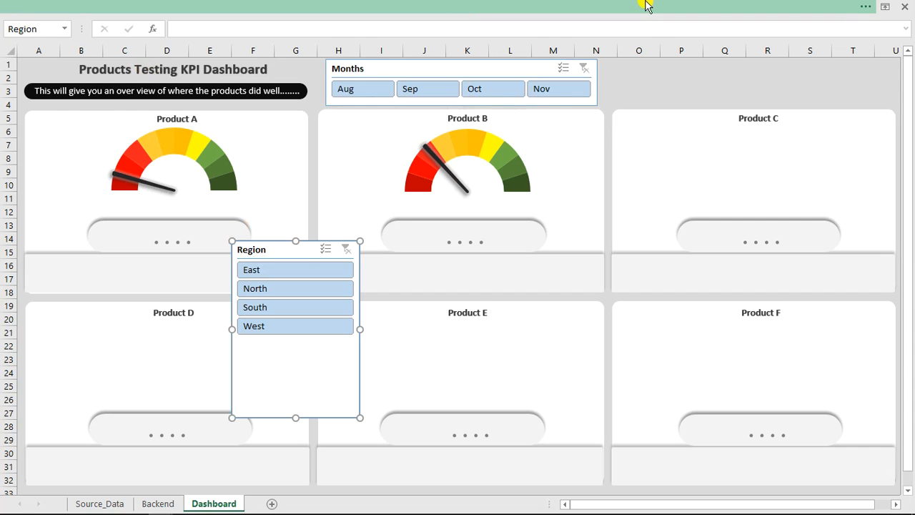
click(647, 5)
click(707, 46)
click(708, 45)
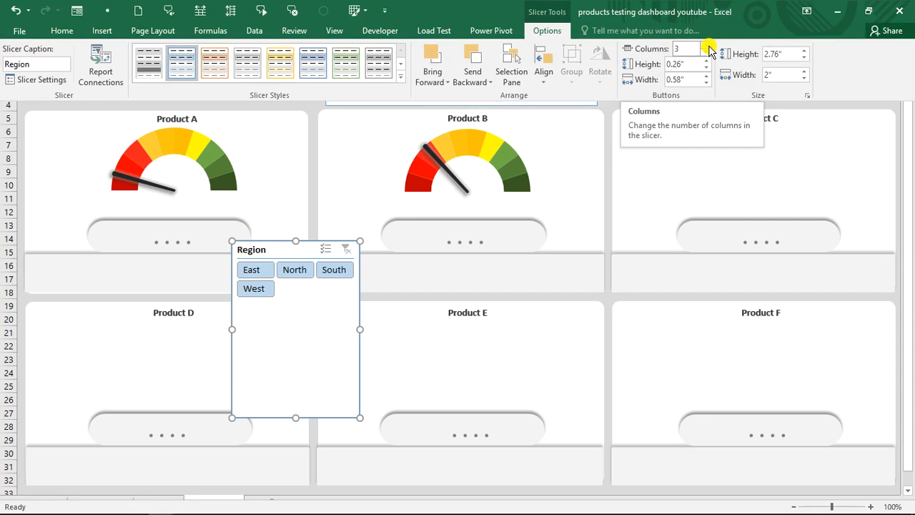
click(707, 46)
click(357, 321)
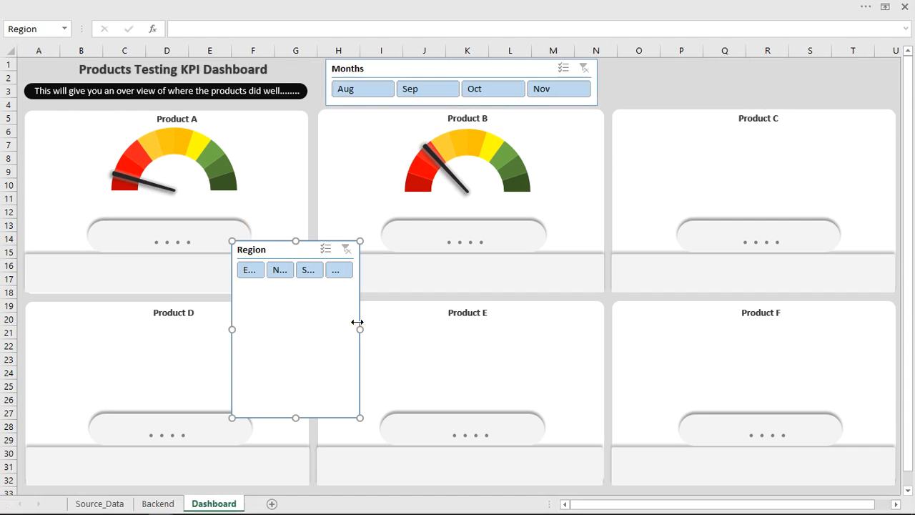
Resize the Region slicer to about 4.23" wide by 0.75" high and place it directly above the Product C card.
drag(360, 330, 465, 329)
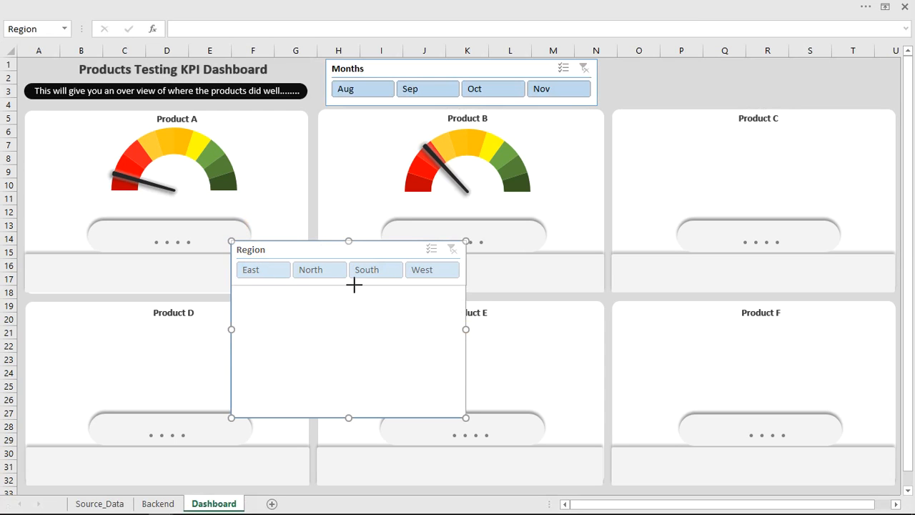
drag(353, 282, 350, 283)
drag(371, 250, 755, 69)
drag(851, 82, 888, 89)
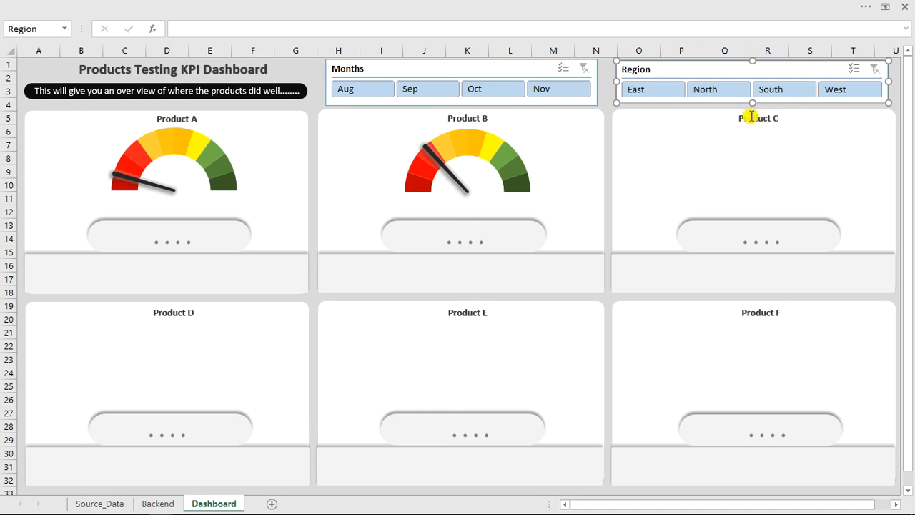
drag(753, 102, 752, 105)
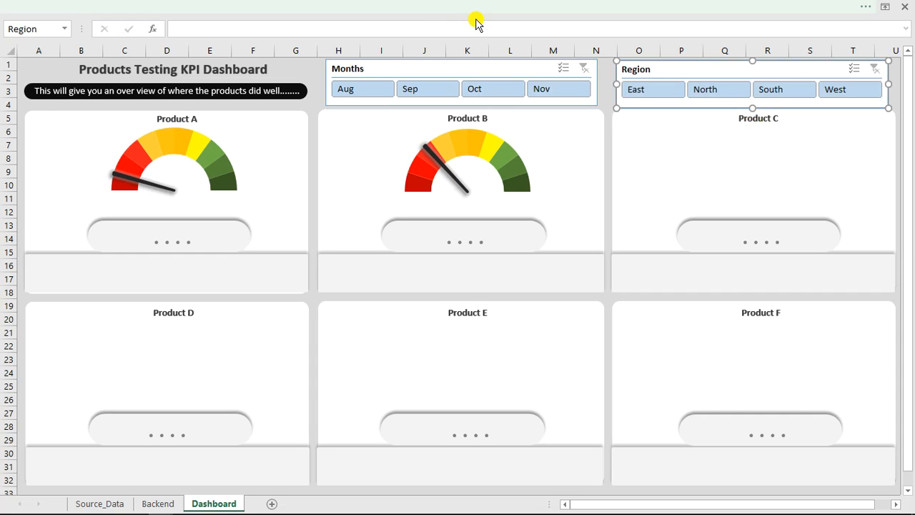
Apply the borderless light grey slicer style to both the Region and Months slicers.
click(225, 7)
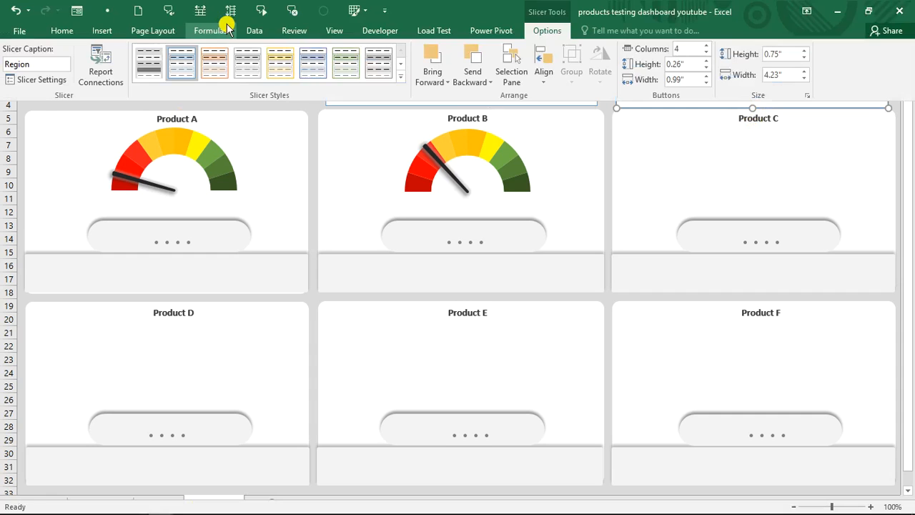
click(515, 110)
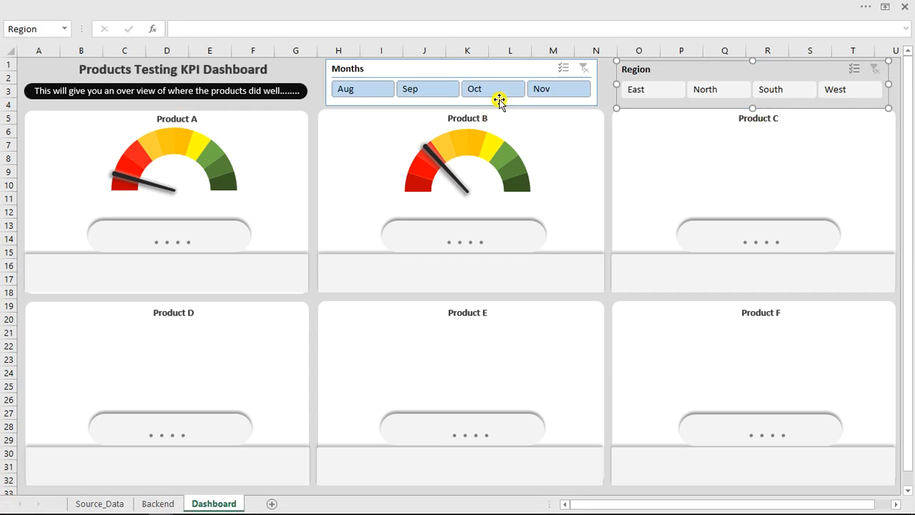
click(486, 70)
click(200, 7)
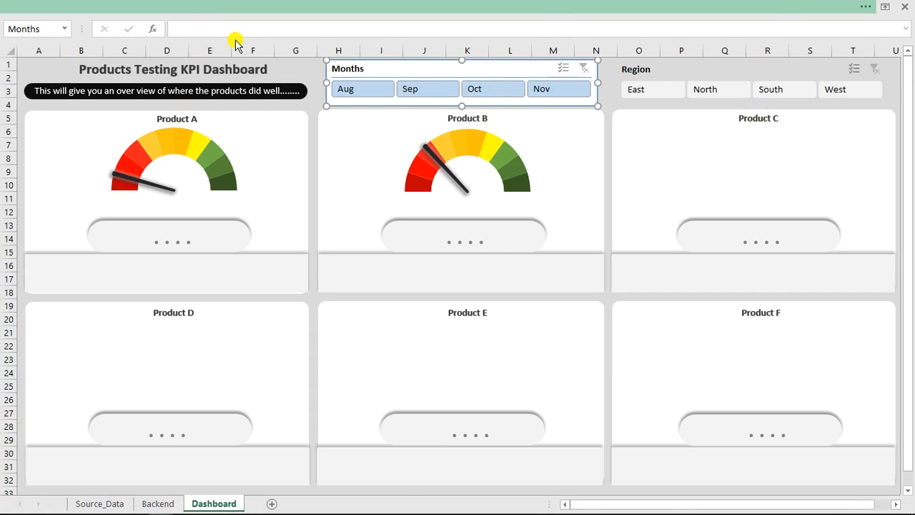
click(548, 137)
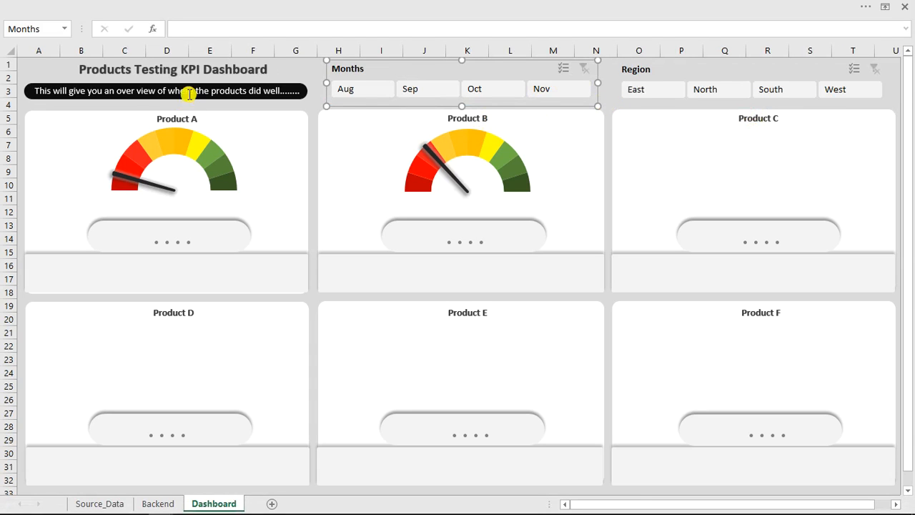
click(39, 70)
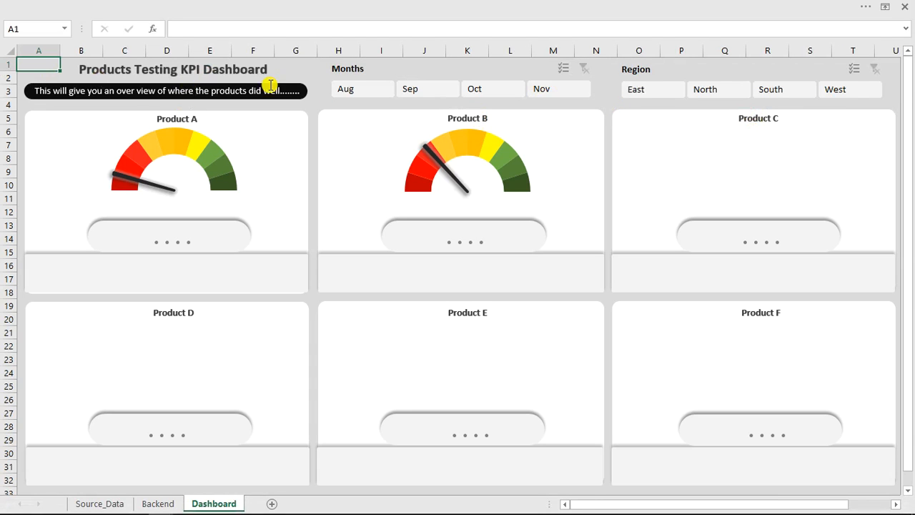
Test the gauges by filtering months to Sep, Aug and Nov in turn, and regions to North and then South.
click(405, 91)
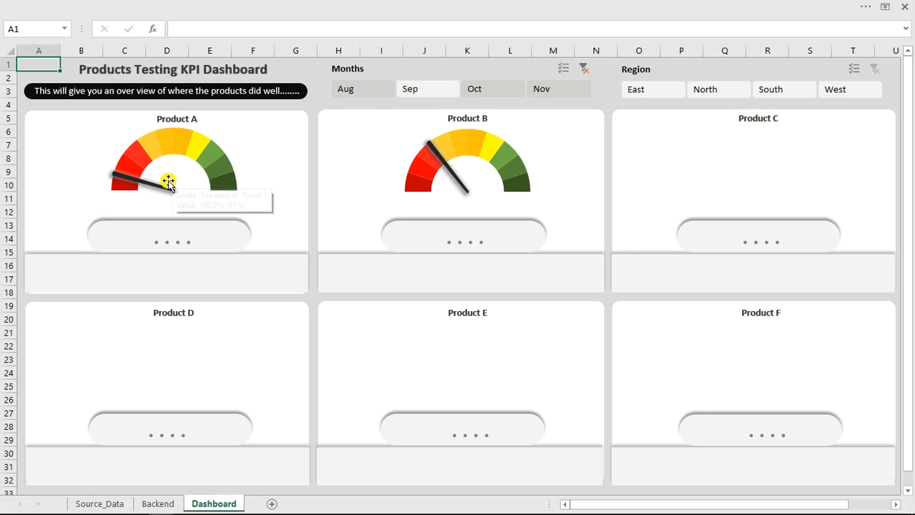
click(378, 91)
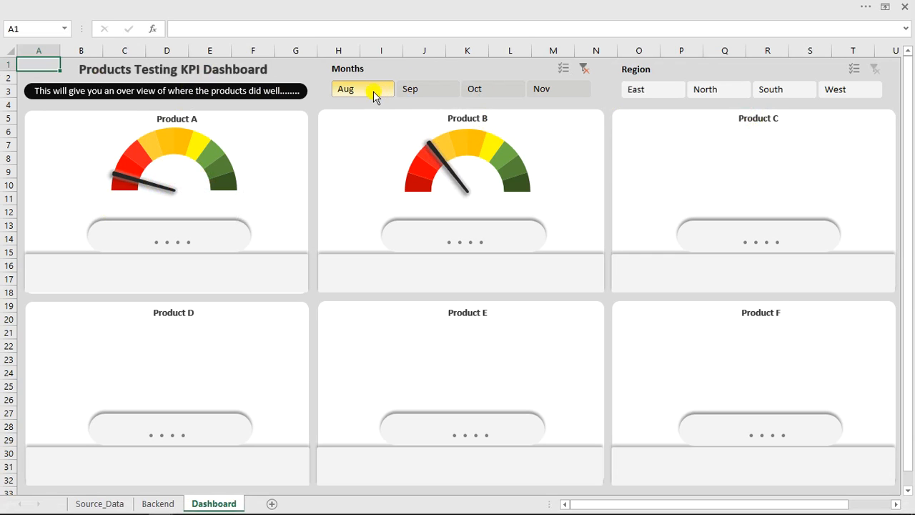
click(566, 89)
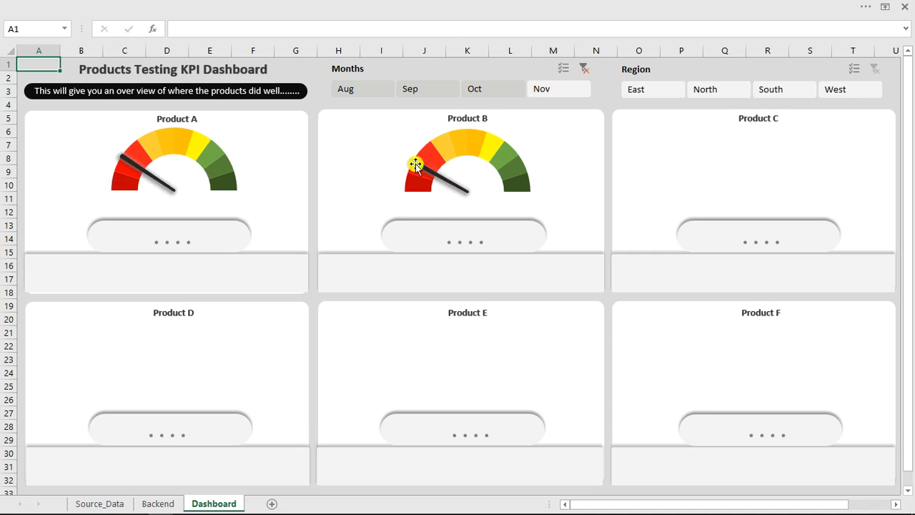
click(690, 90)
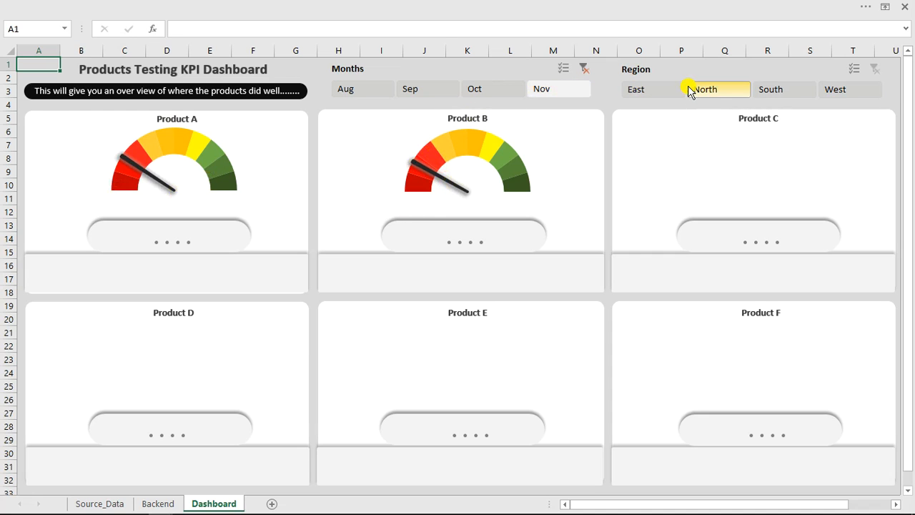
click(771, 90)
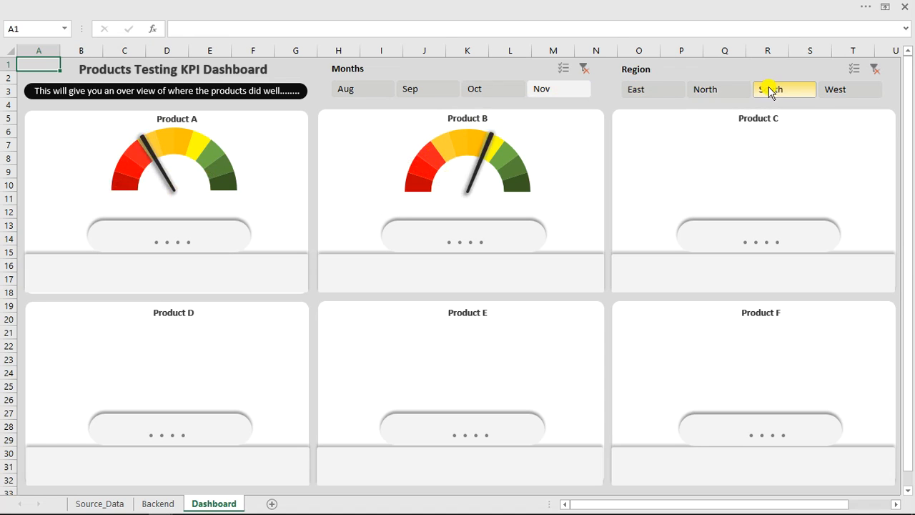
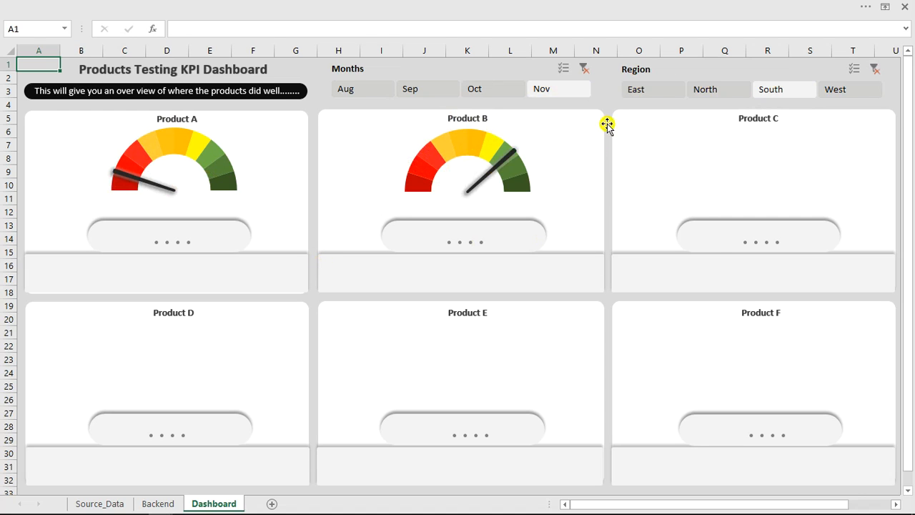
mouse_move(395, 510)
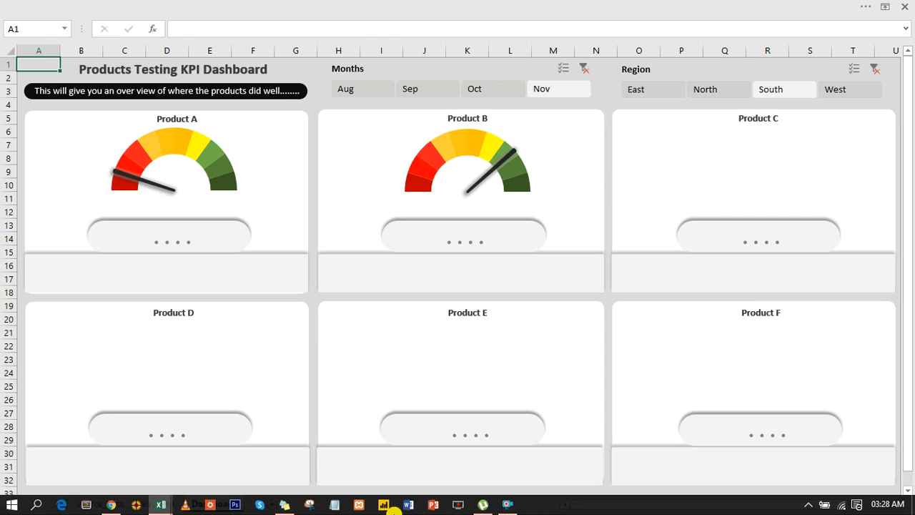
click(512, 506)
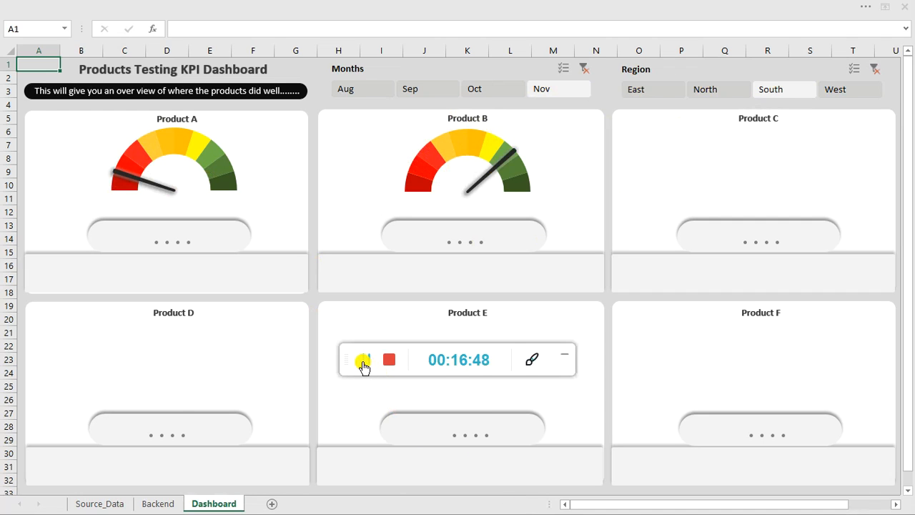
click(565, 355)
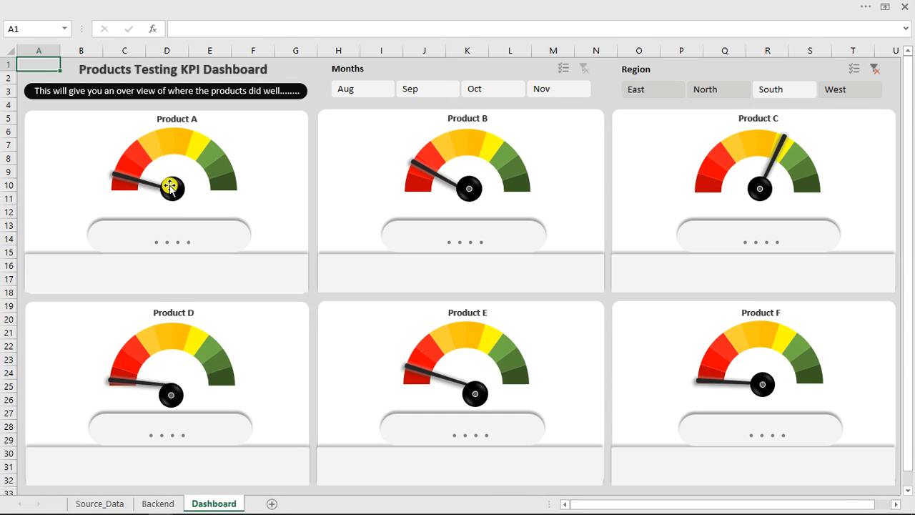
Draw a small flowchart connector circle beside the Product A gauge, about the size of the gauge's needle hub.
click(170, 6)
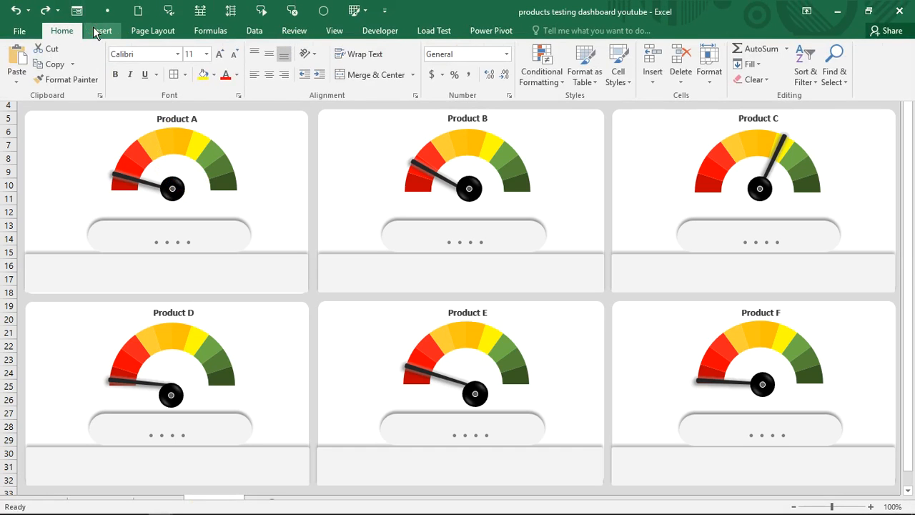
click(97, 32)
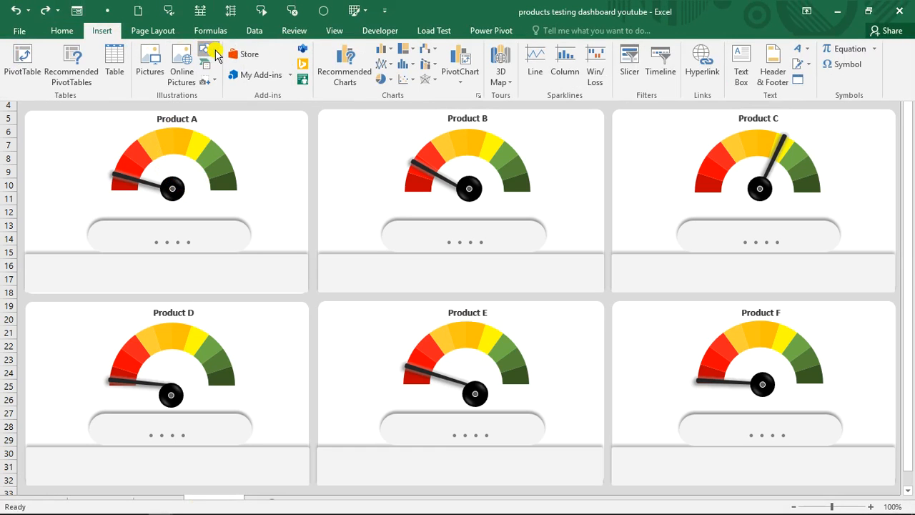
click(212, 52)
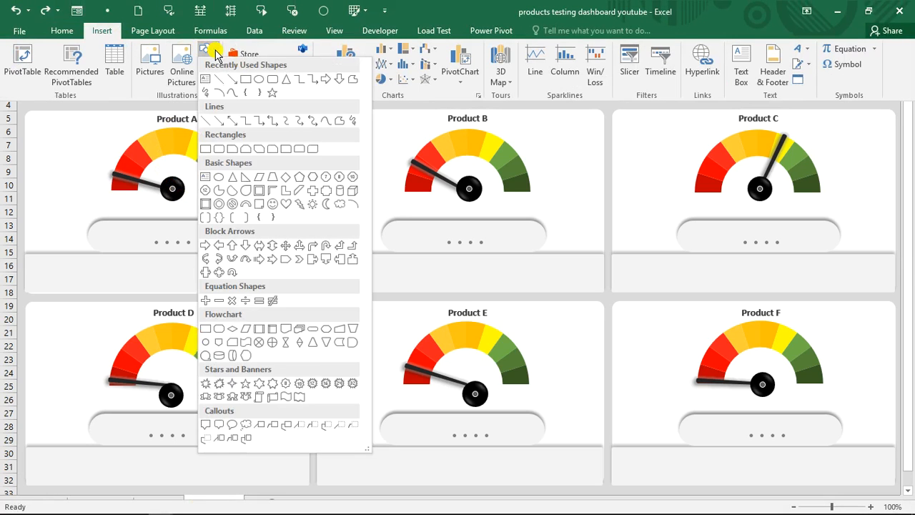
click(207, 344)
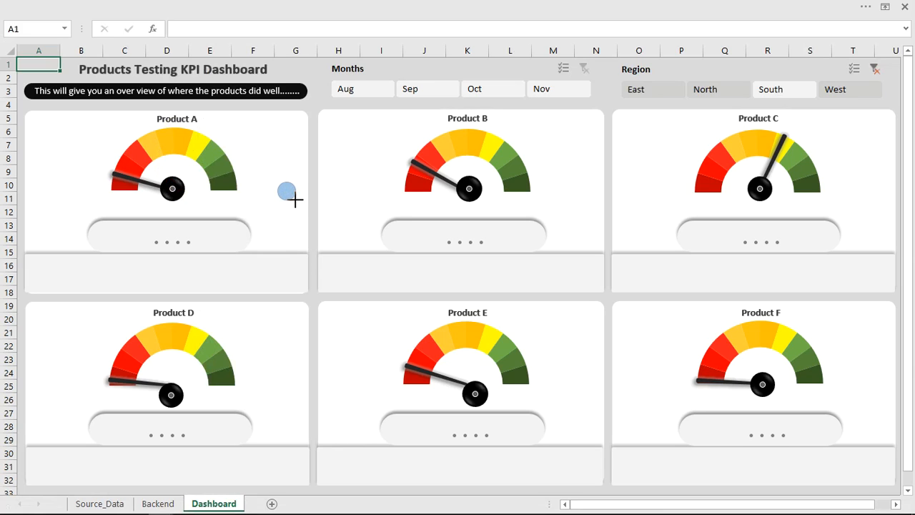
drag(295, 201, 296, 201)
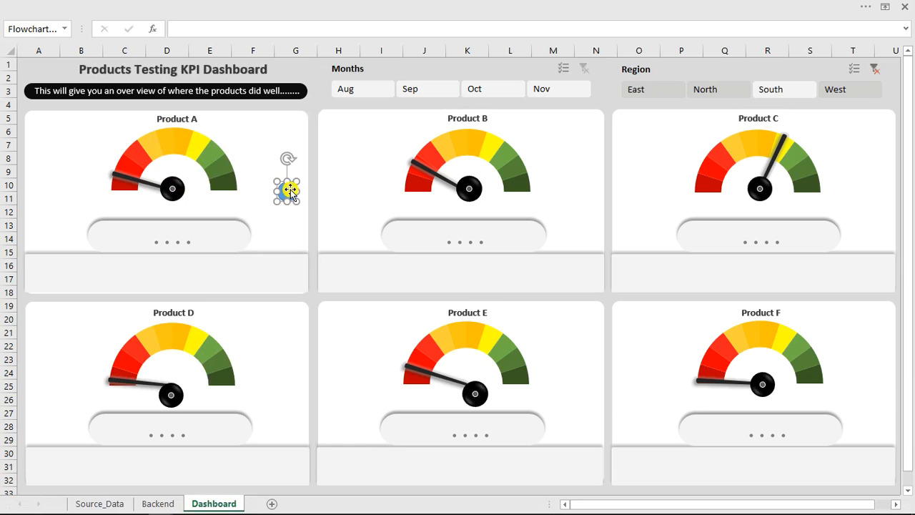
Format the new circle beside the Product A gauge with a solid black fill and no outline.
right_click(290, 187)
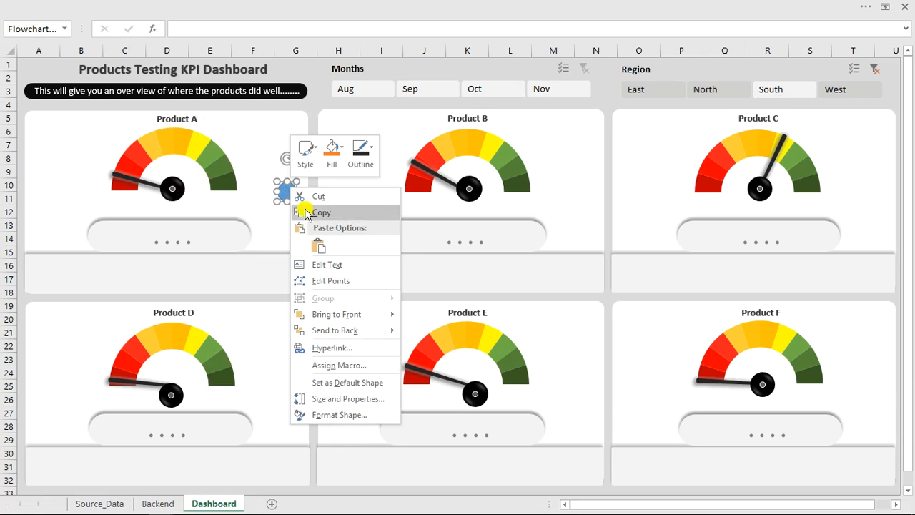
click(329, 417)
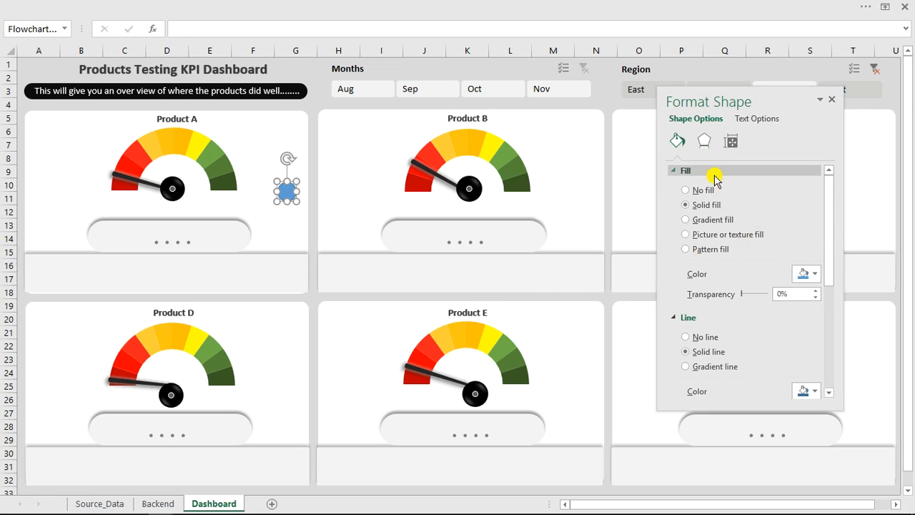
click(808, 273)
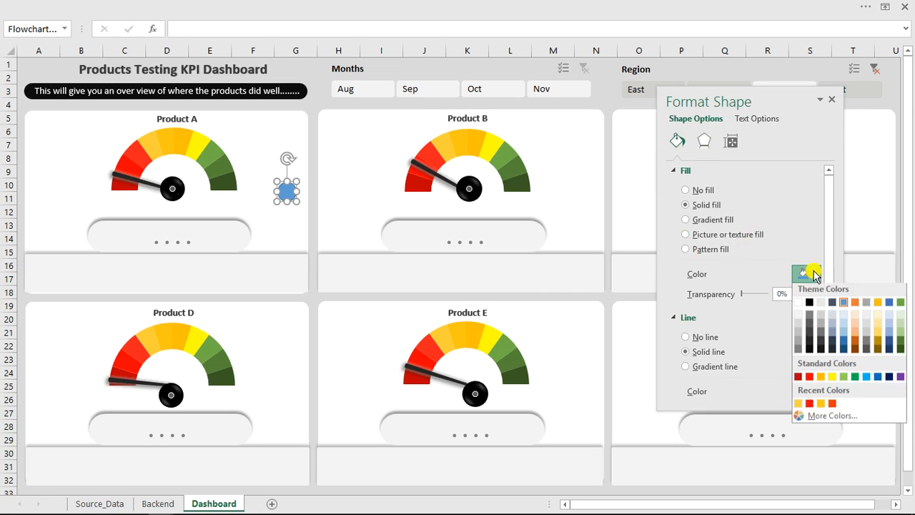
click(809, 306)
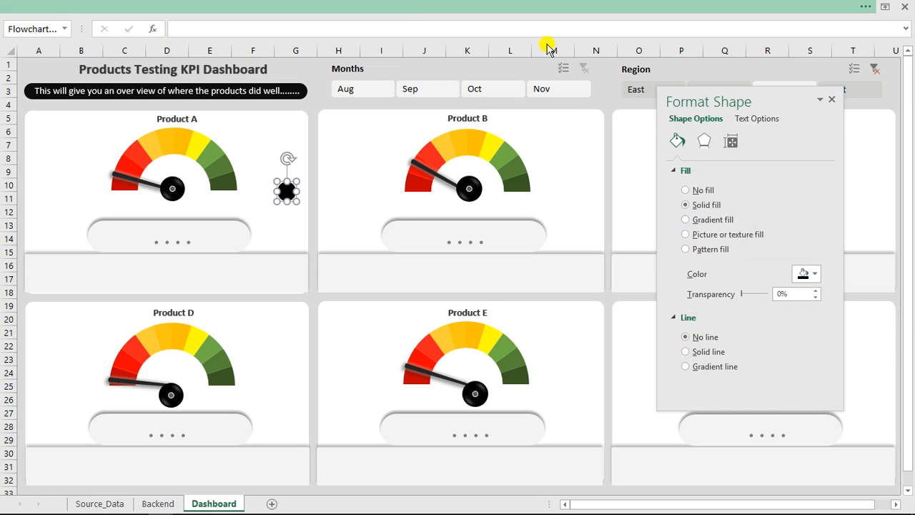
Apply a preset shape effect to the black circle beside the Product A gauge.
click(543, 7)
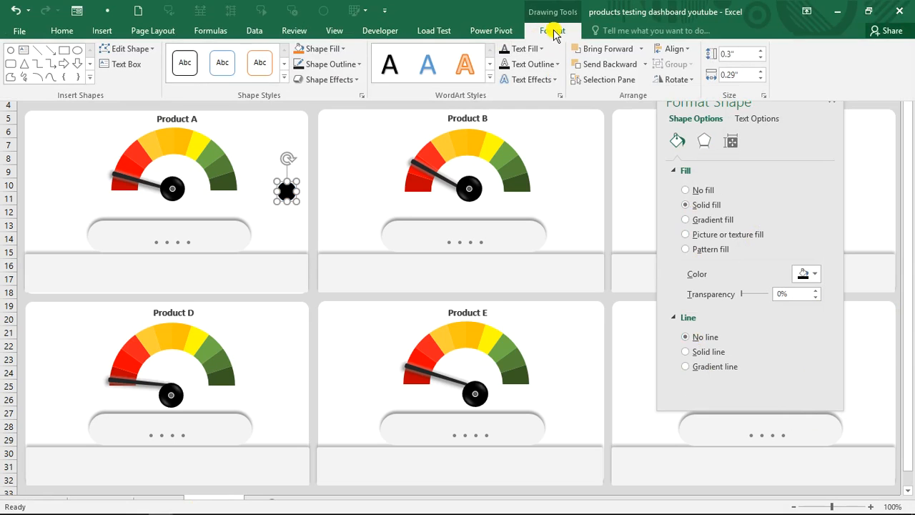
click(342, 80)
mouse_move(351, 106)
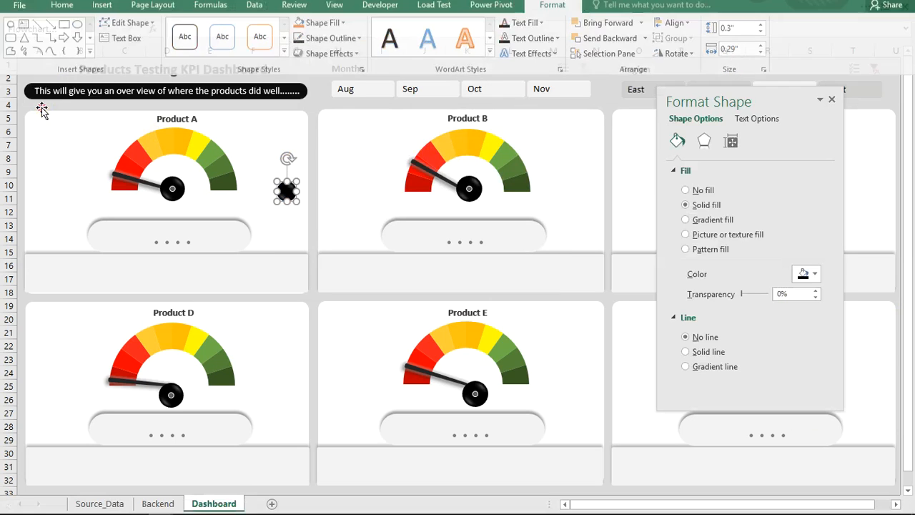
click(31, 71)
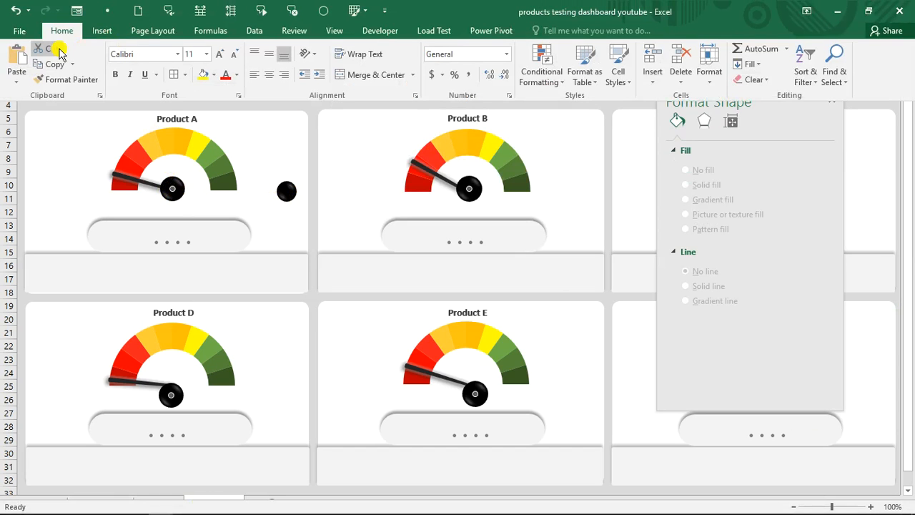
click(97, 31)
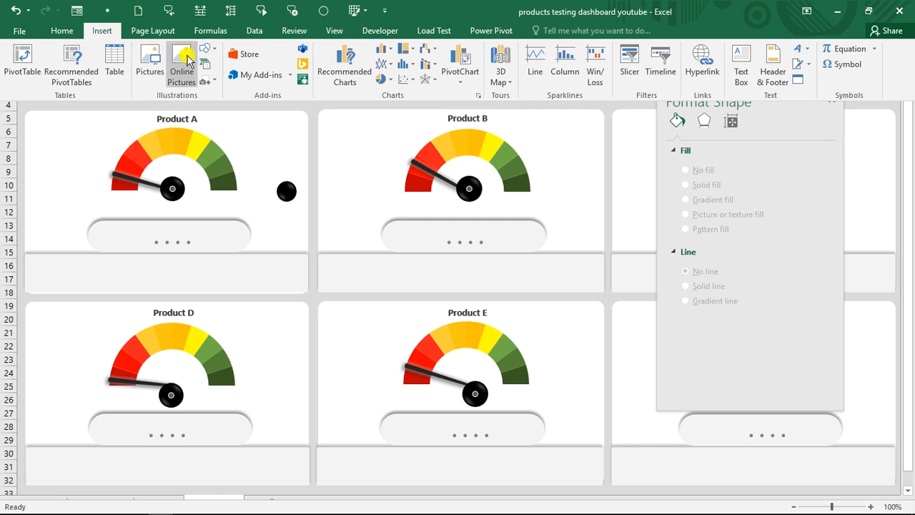
click(210, 51)
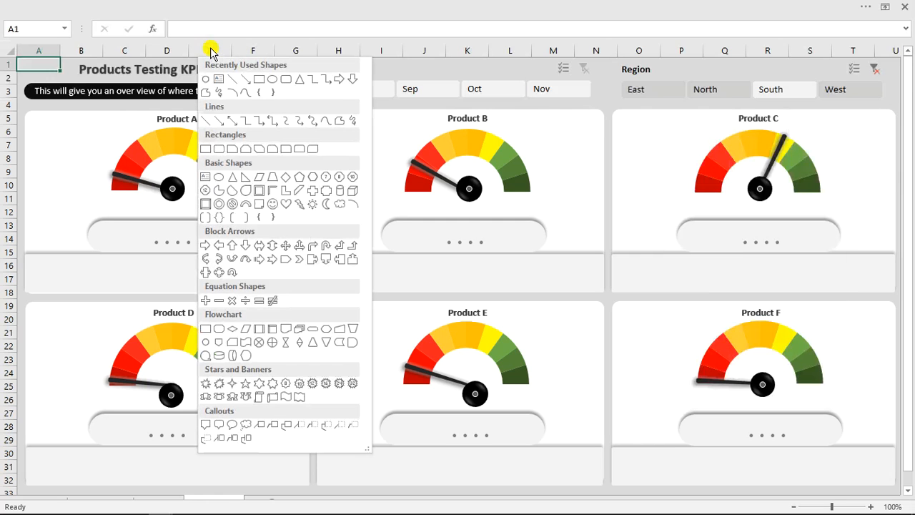
click(210, 343)
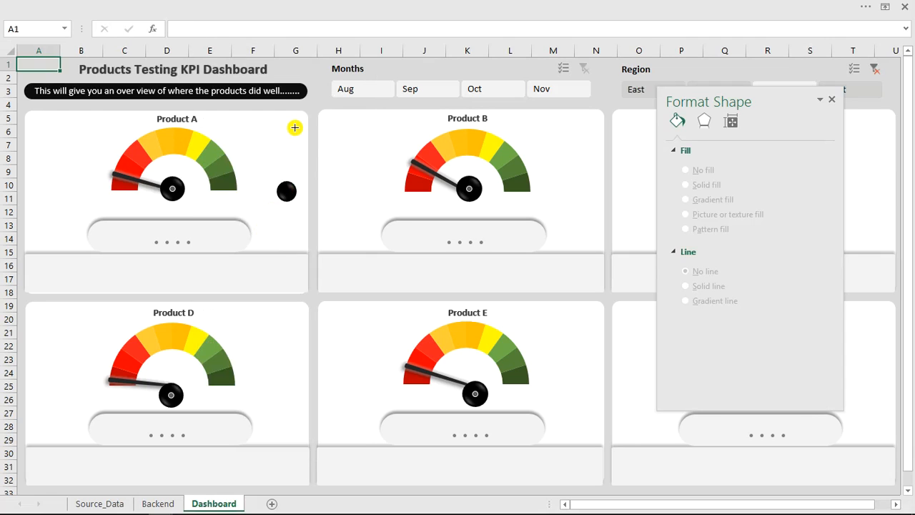
drag(295, 133, 295, 135)
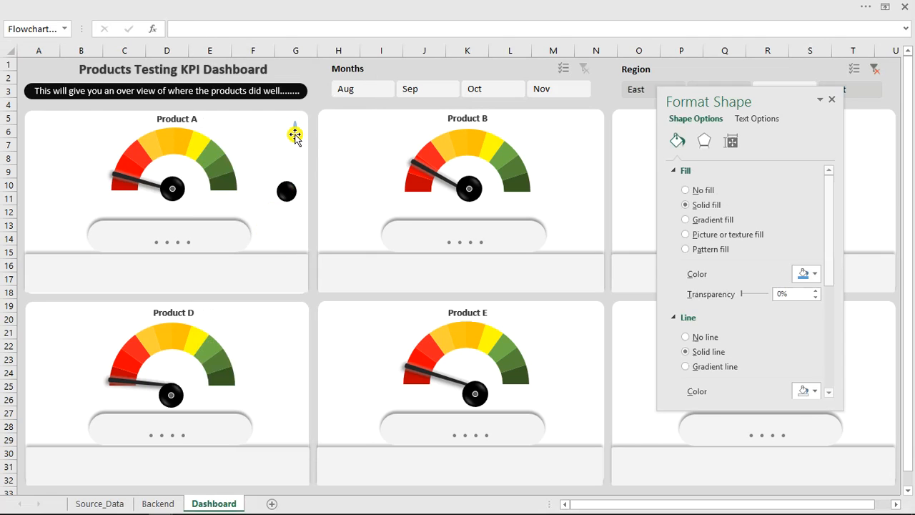
key(Delete)
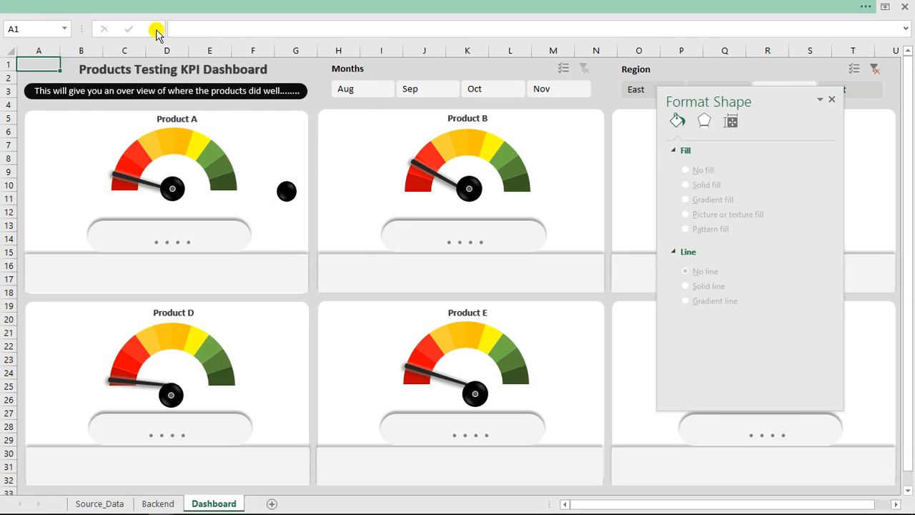
Draw a small flowchart connector circle, about 0.09 inches across, above the black circle beside the Product A gauge.
click(155, 6)
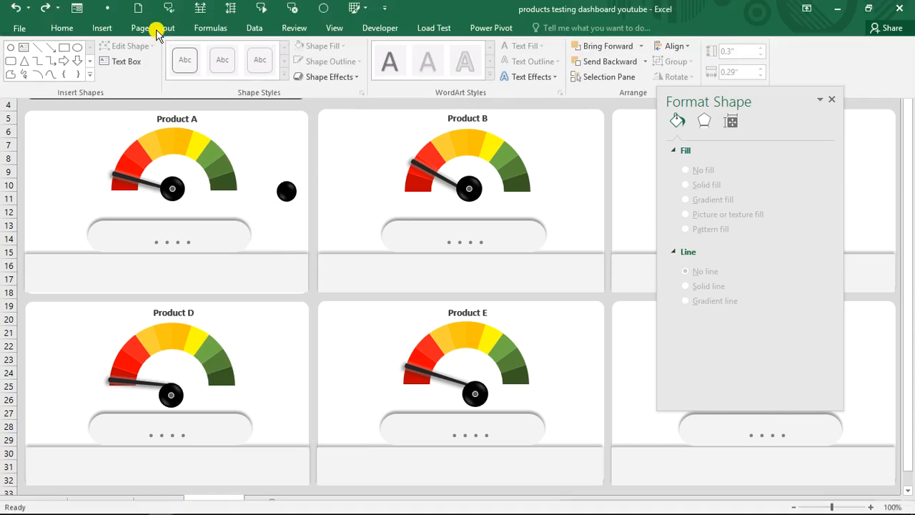
click(10, 56)
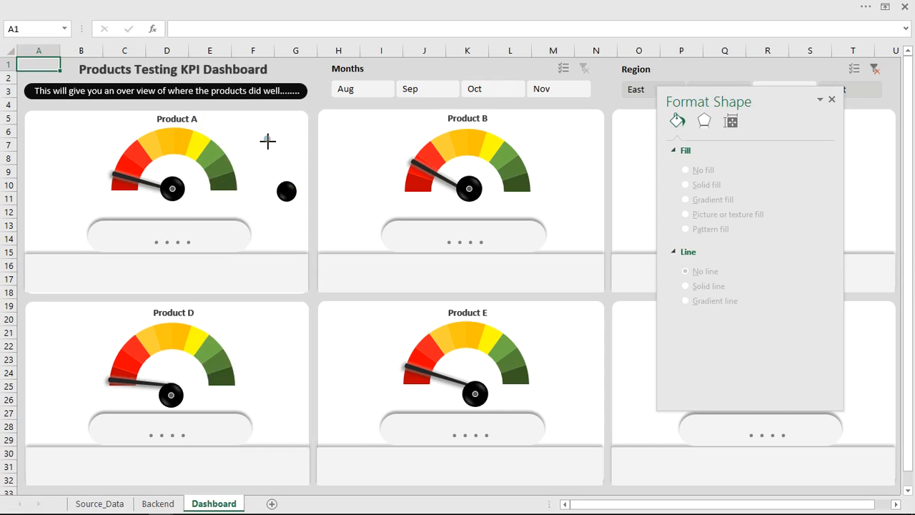
drag(267, 141, 273, 146)
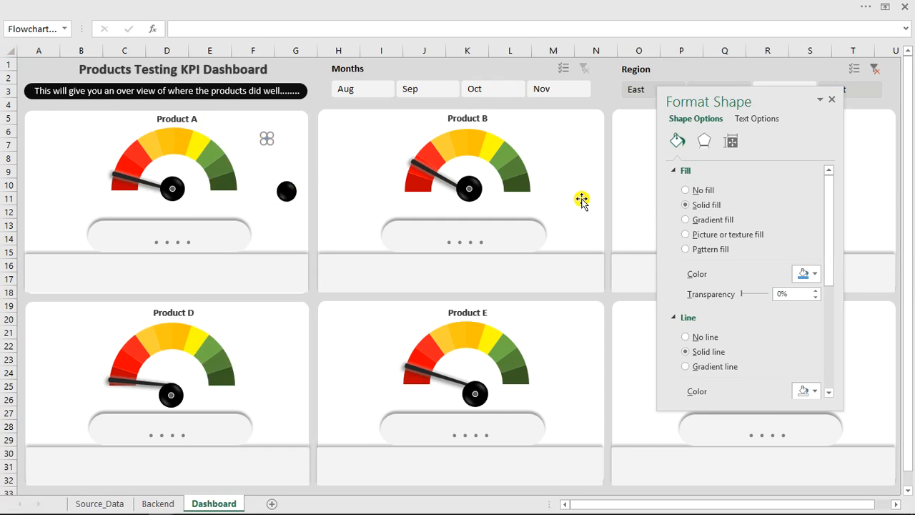
Move the small connector circle onto the centre of the black circle beside the Product A gauge.
click(814, 276)
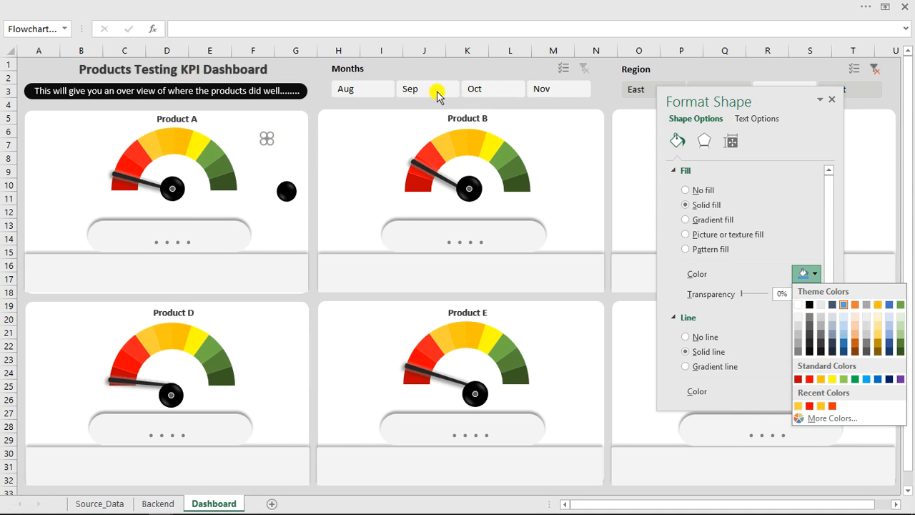
key(Escape)
click(291, 68)
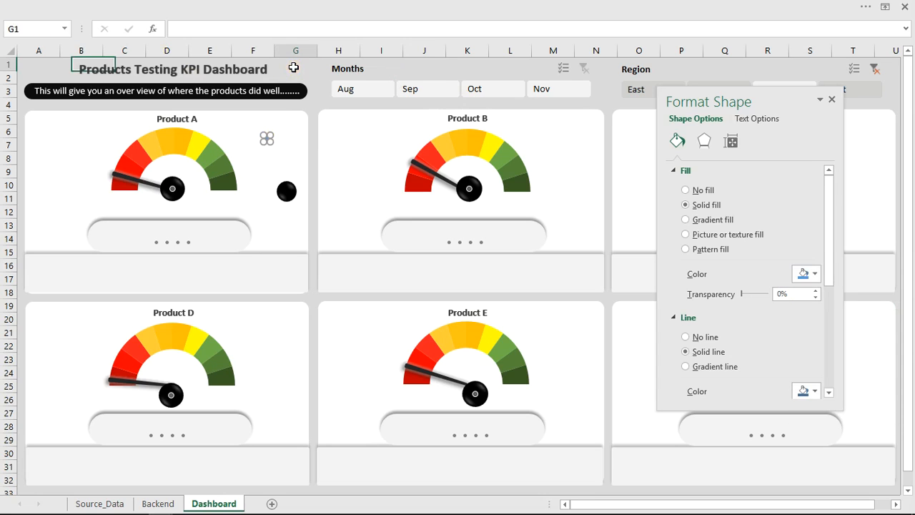
click(269, 139)
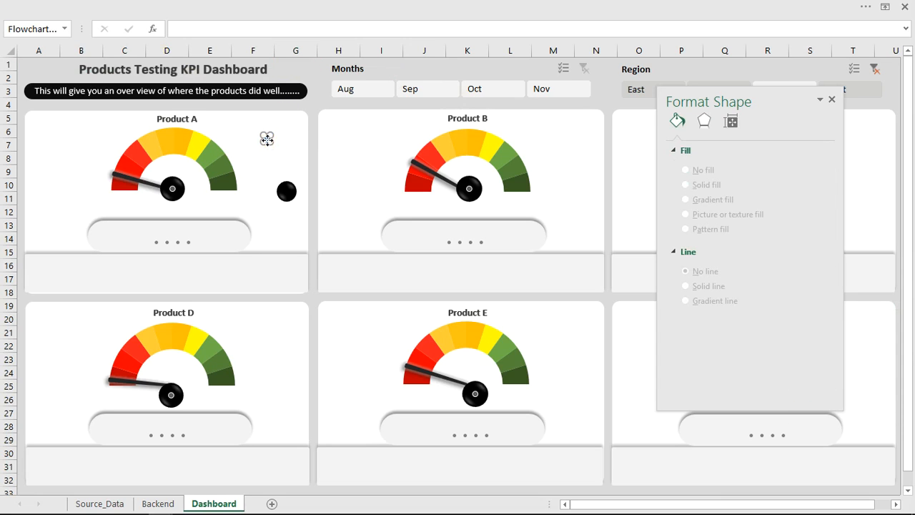
click(286, 190)
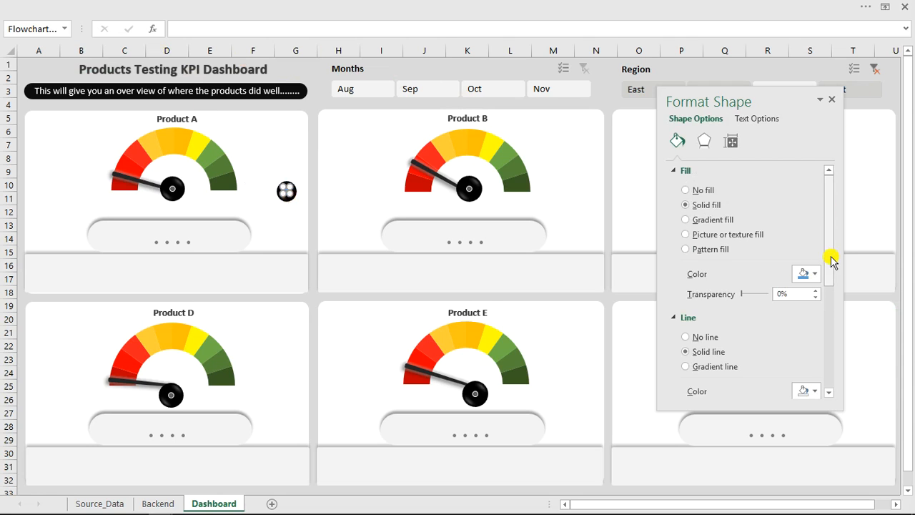
Format the small centre circle with a solid white fill and no outline.
click(814, 273)
click(798, 307)
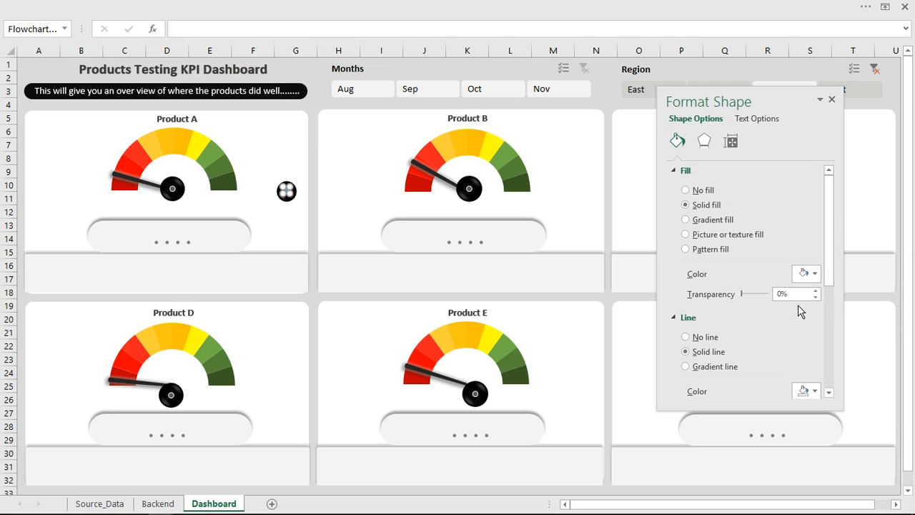
click(686, 336)
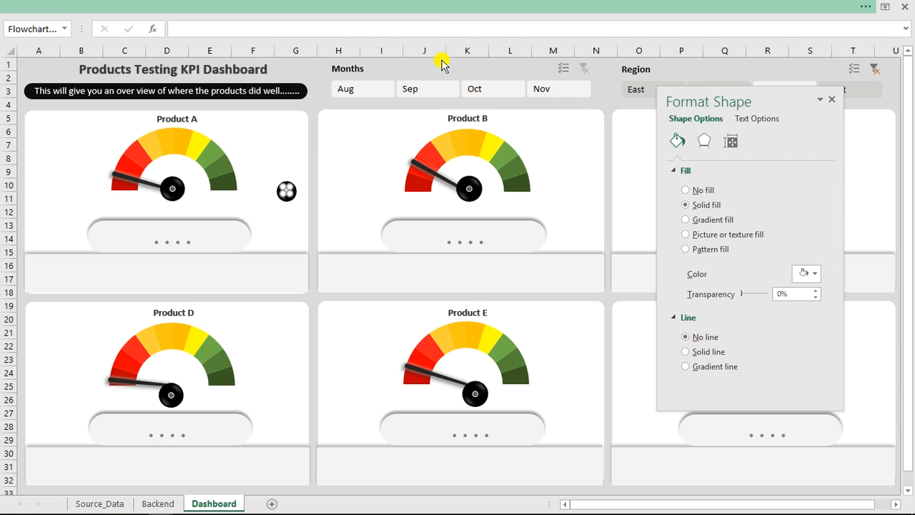
Apply the centred inner shadow effect to the small white circle on the black circle.
click(436, 7)
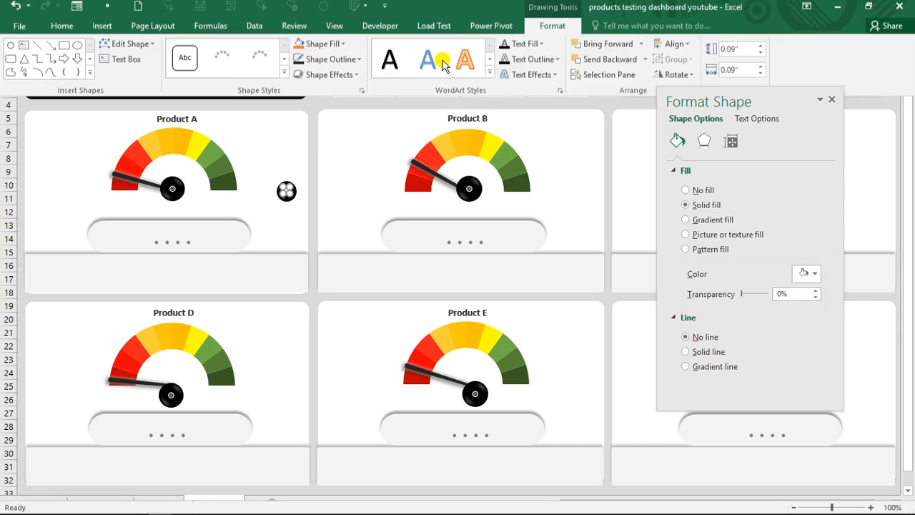
click(348, 83)
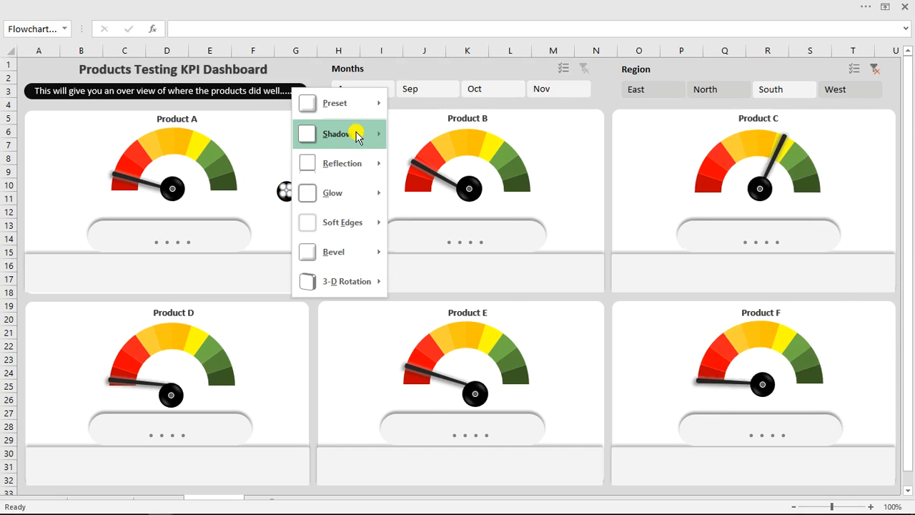
mouse_move(357, 136)
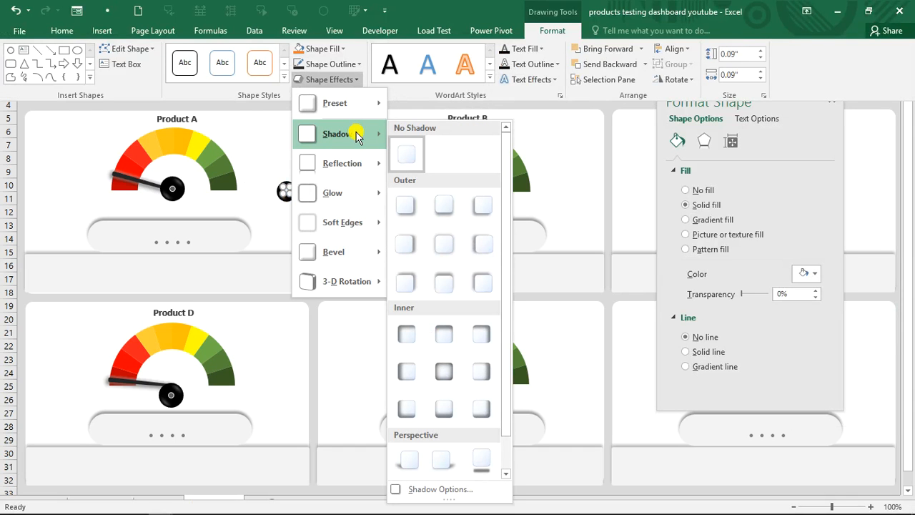
click(451, 375)
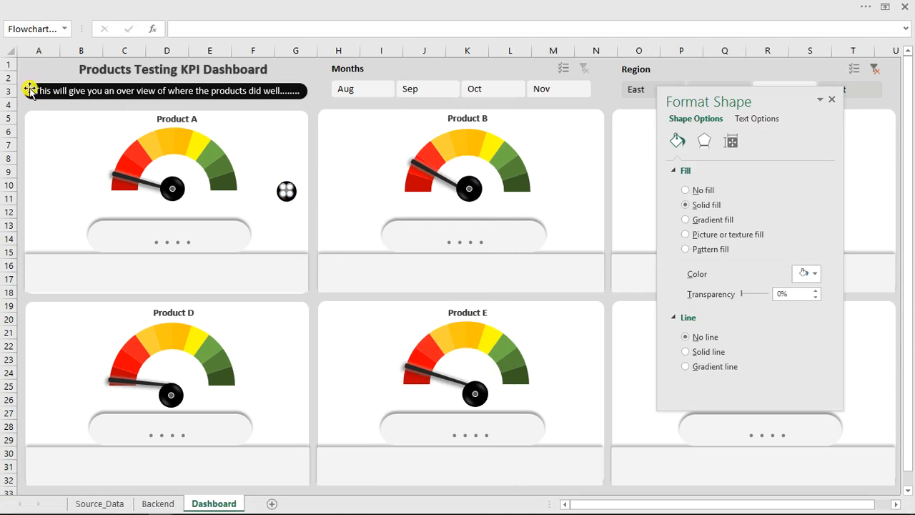
click(22, 75)
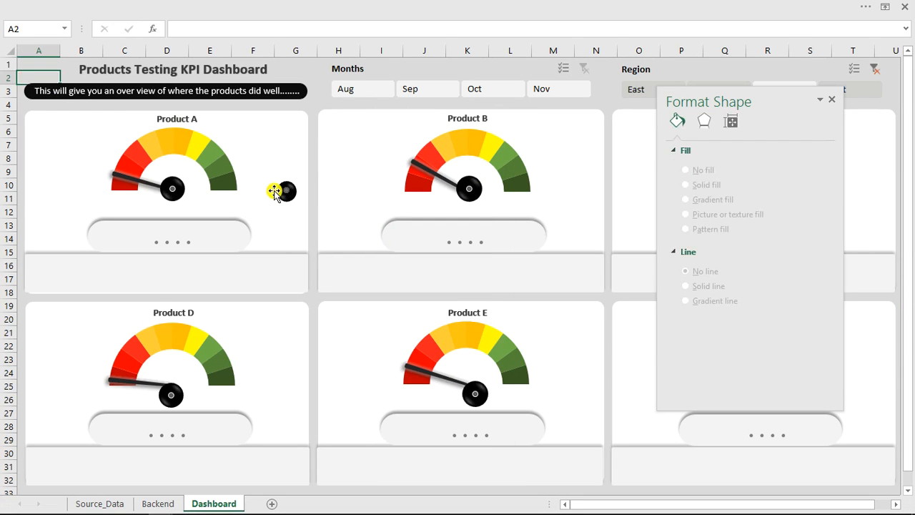
Give the small centre circle a solid white outline.
click(286, 191)
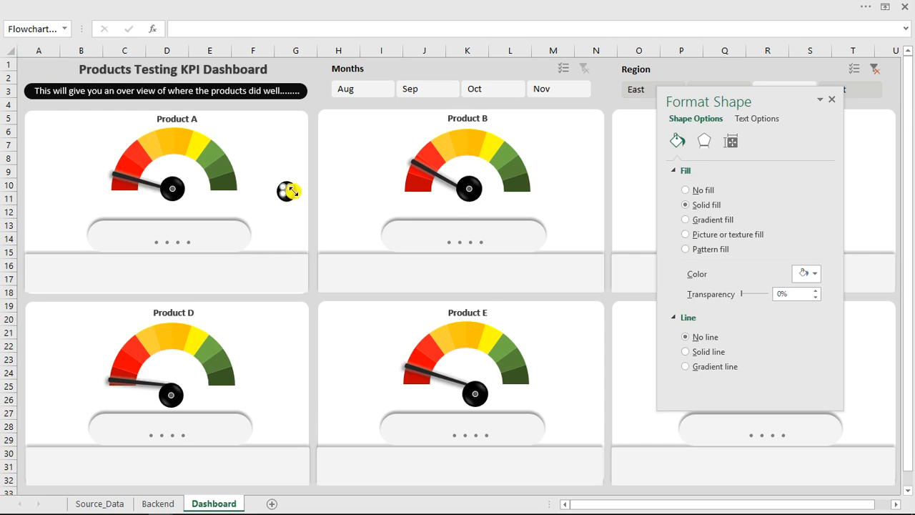
click(686, 352)
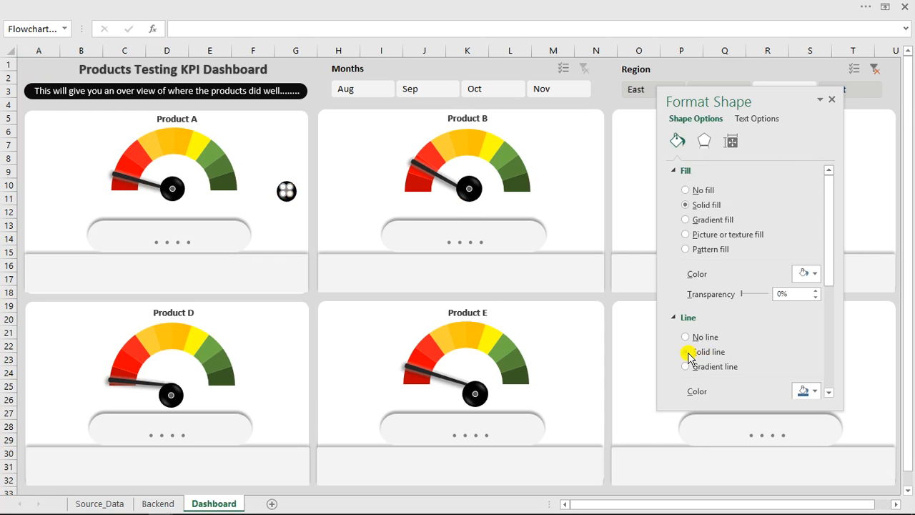
click(814, 391)
click(797, 261)
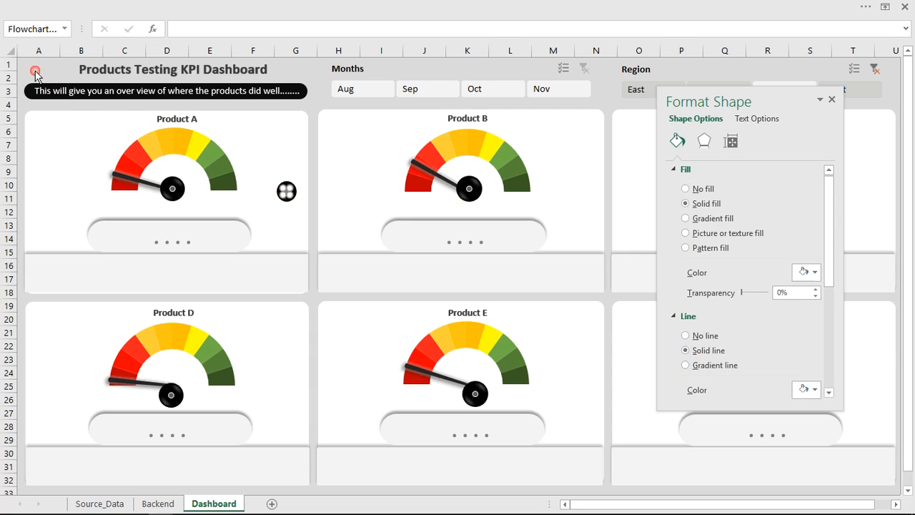
click(35, 73)
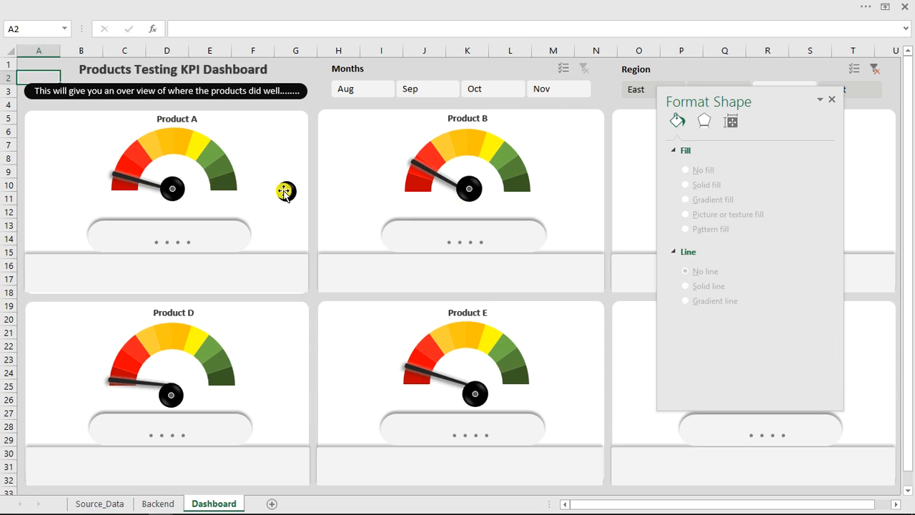
Delete the sample hub circles beside the Product A gauge and close the shape formatting options.
click(286, 191)
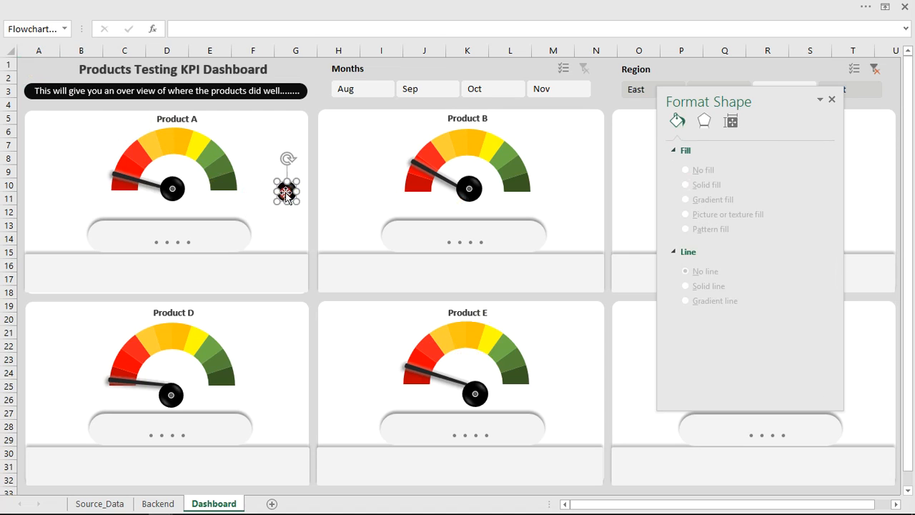
key(Delete)
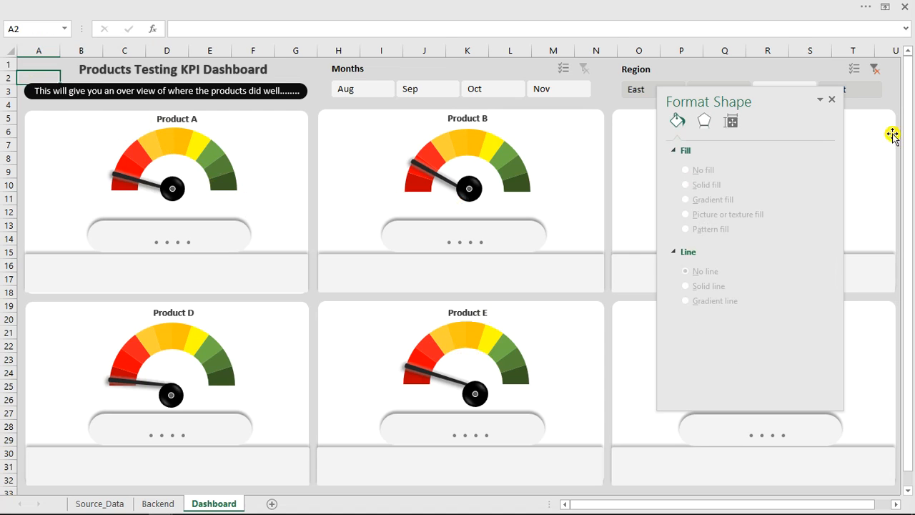
click(832, 101)
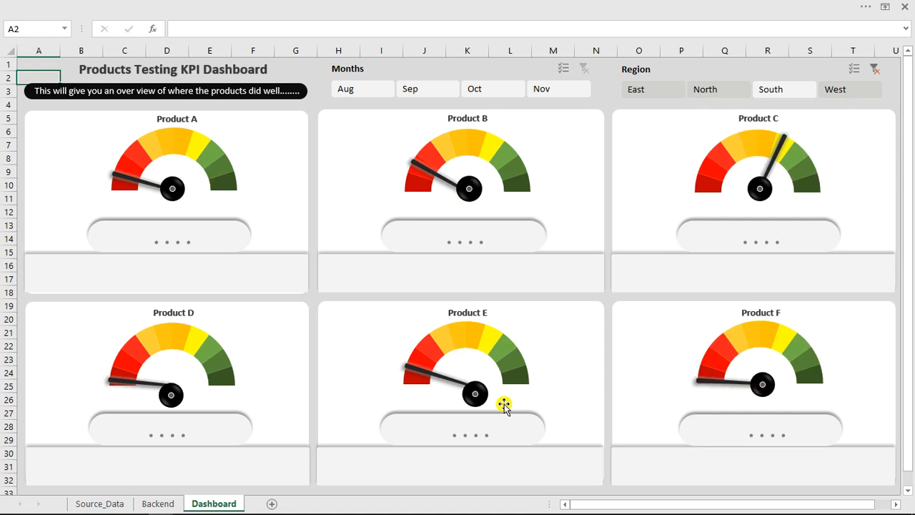
Align the needle hubs of the Product D, Product E and Product F gauges to the same top edge.
click(165, 391)
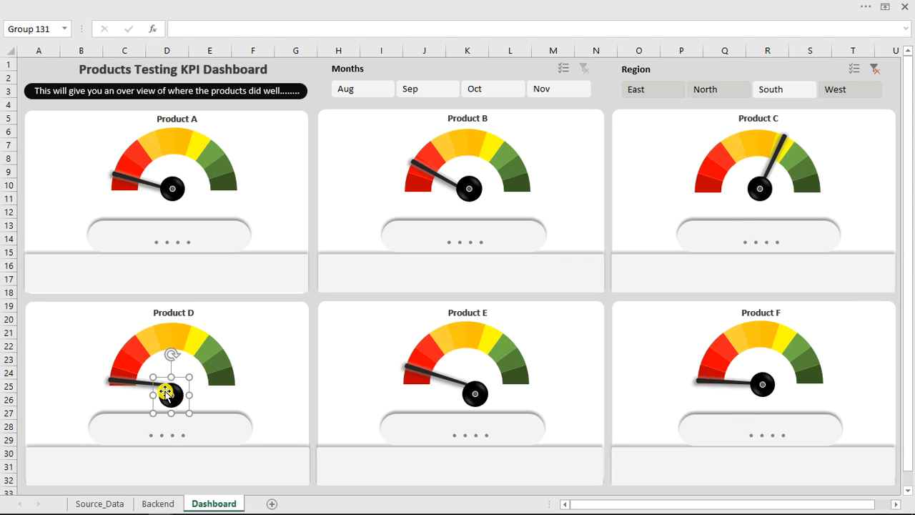
ctrl+click(475, 395)
ctrl+click(761, 384)
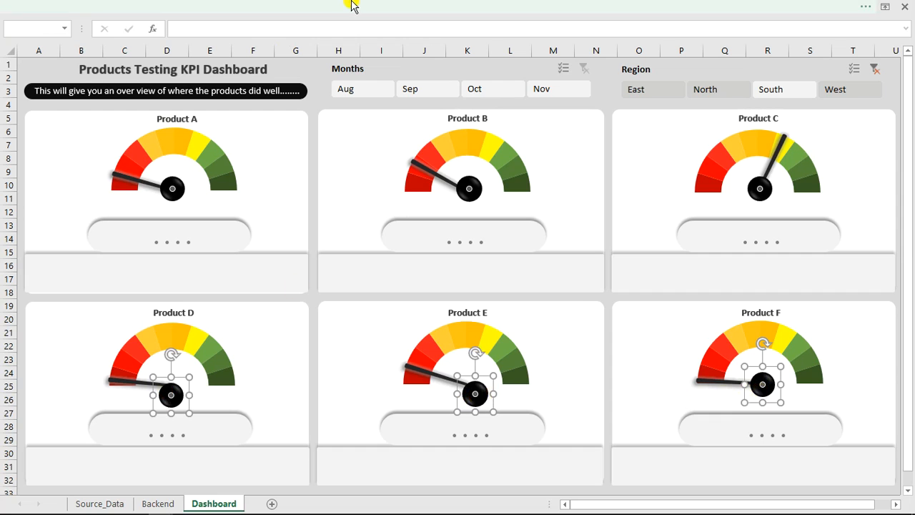
click(657, 8)
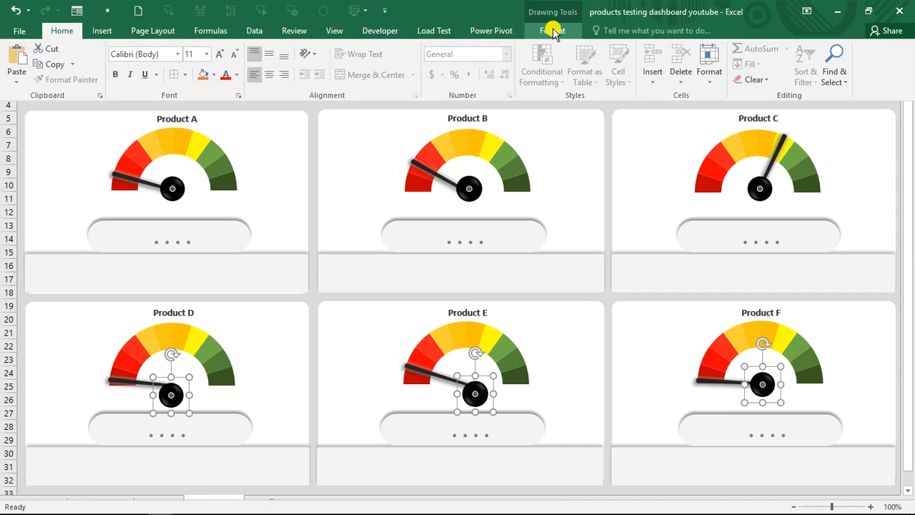
click(559, 32)
click(675, 48)
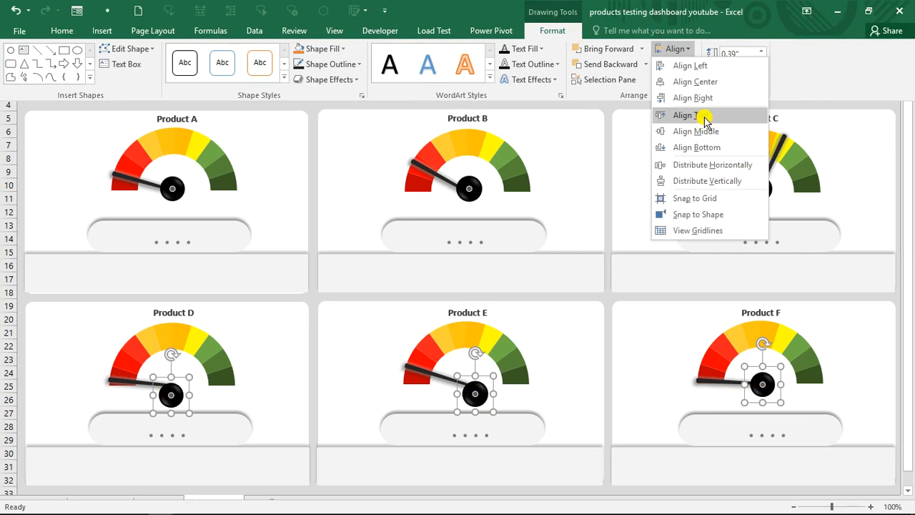
click(705, 122)
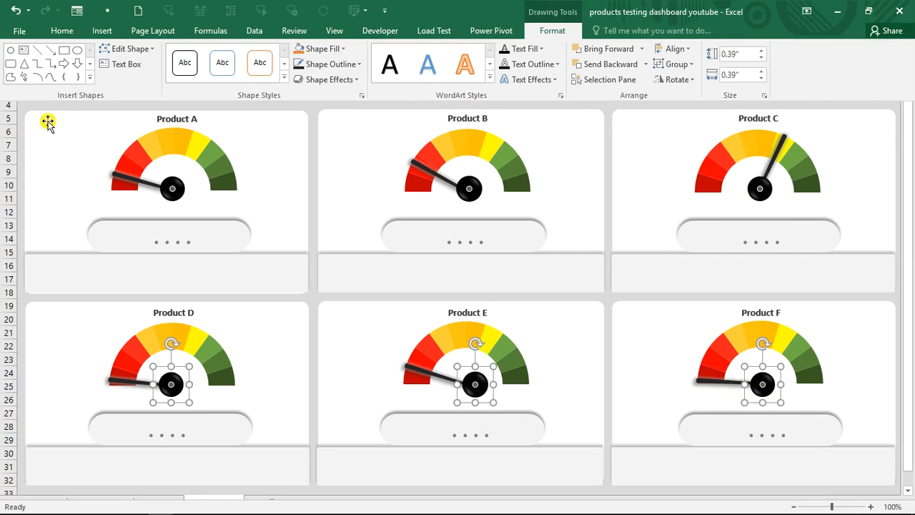
key(ctrl+shift+F1)
click(46, 72)
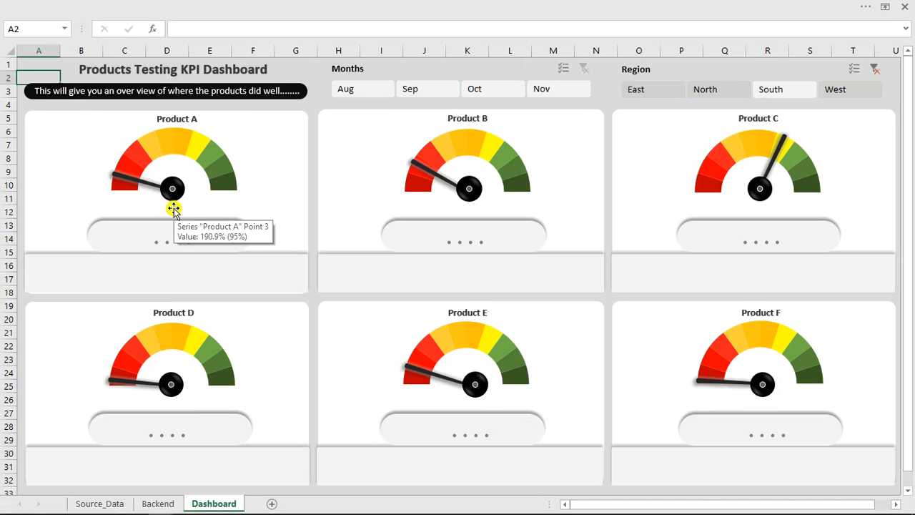
Enlarge the Product A gauge chart by extending its lower edge and move its needle hub down onto the needle's base.
mouse_move(143, 511)
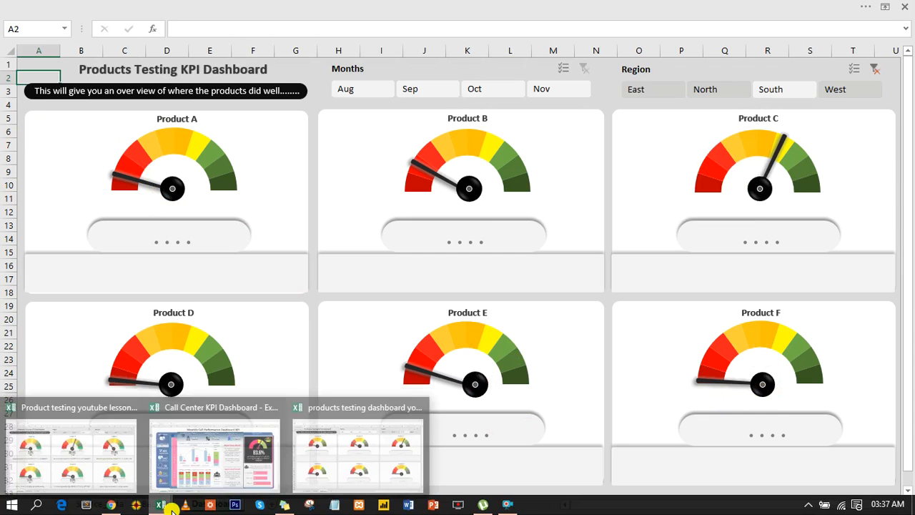
mouse_move(123, 469)
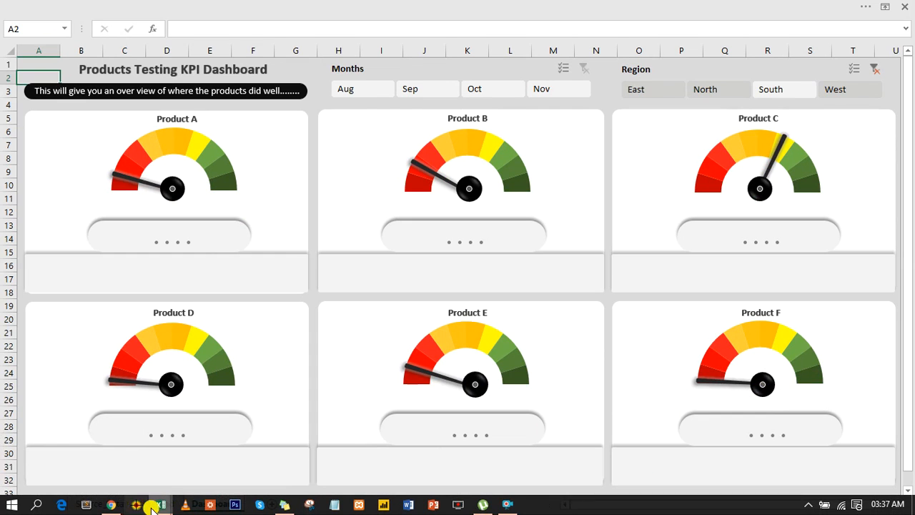
mouse_move(86, 455)
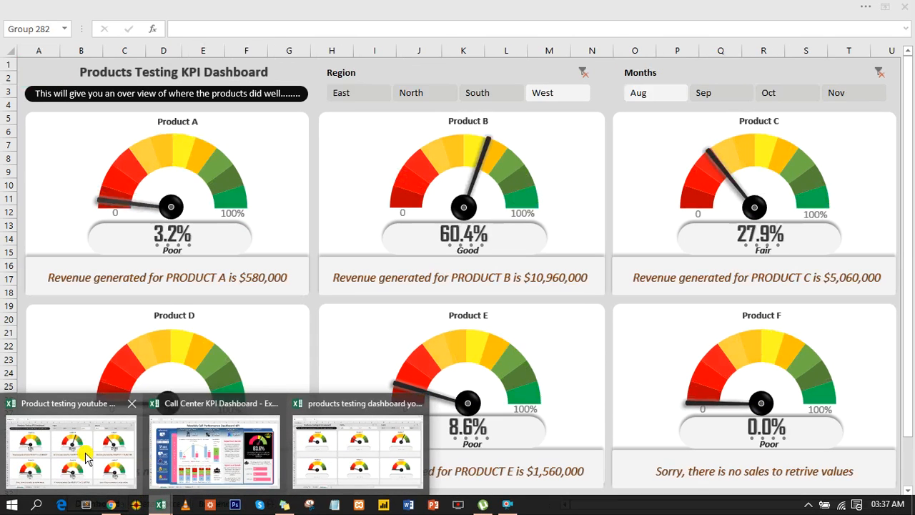
click(180, 145)
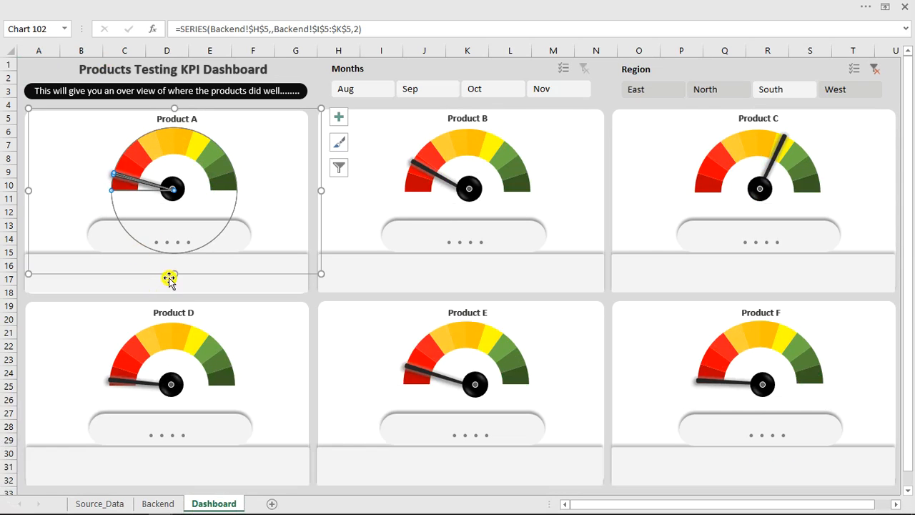
drag(174, 275, 172, 300)
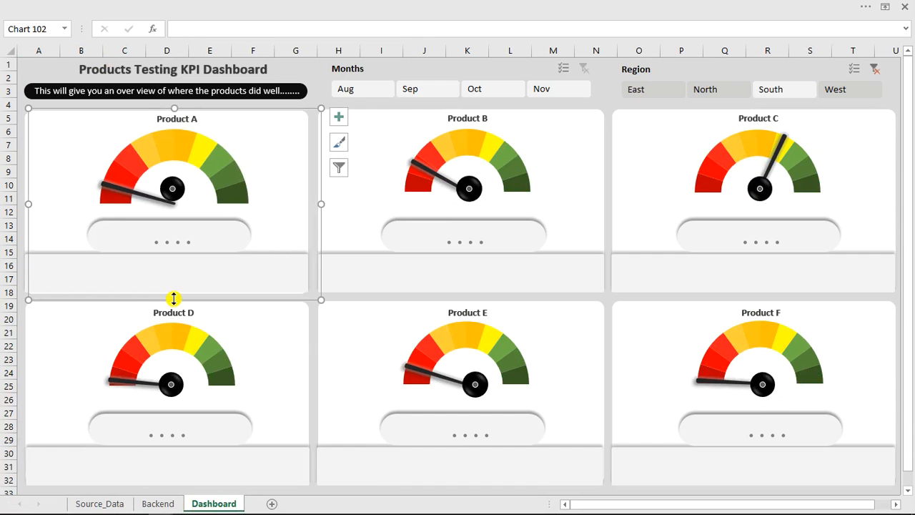
mouse_move(152, 506)
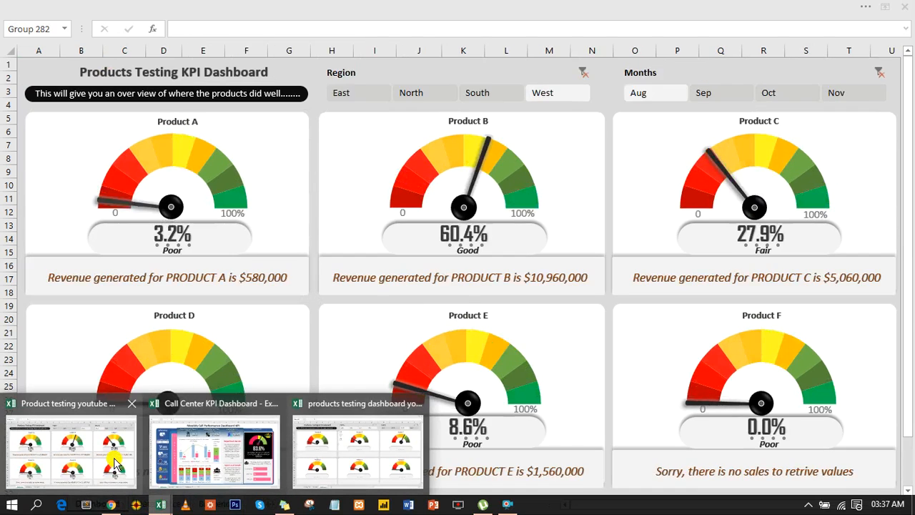
click(173, 189)
drag(173, 187, 171, 200)
Enlarge the Product B gauge chart to match Product A and move its needle hub onto the needle's base.
click(529, 173)
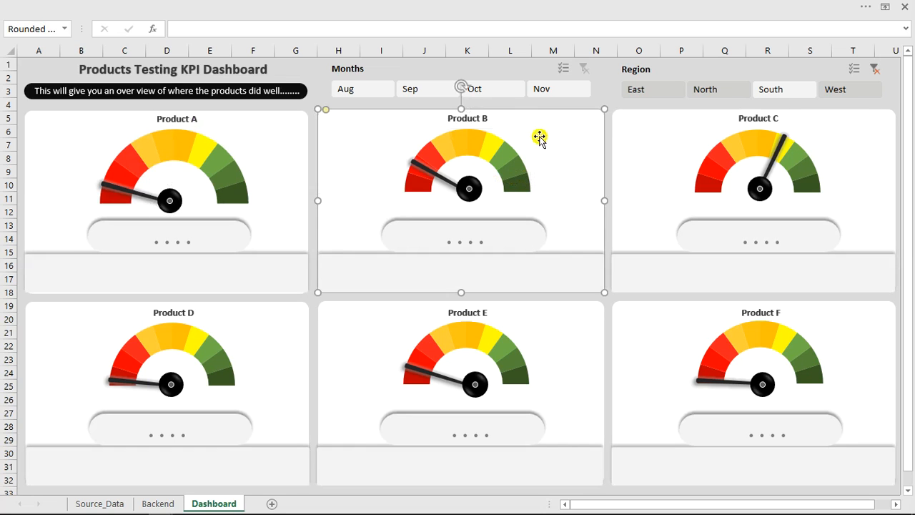
click(504, 166)
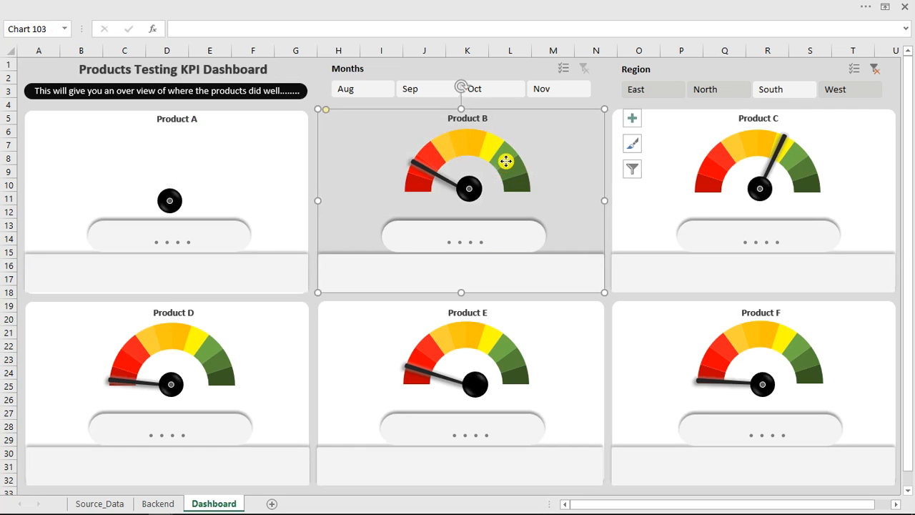
key(Escape)
drag(467, 274, 466, 296)
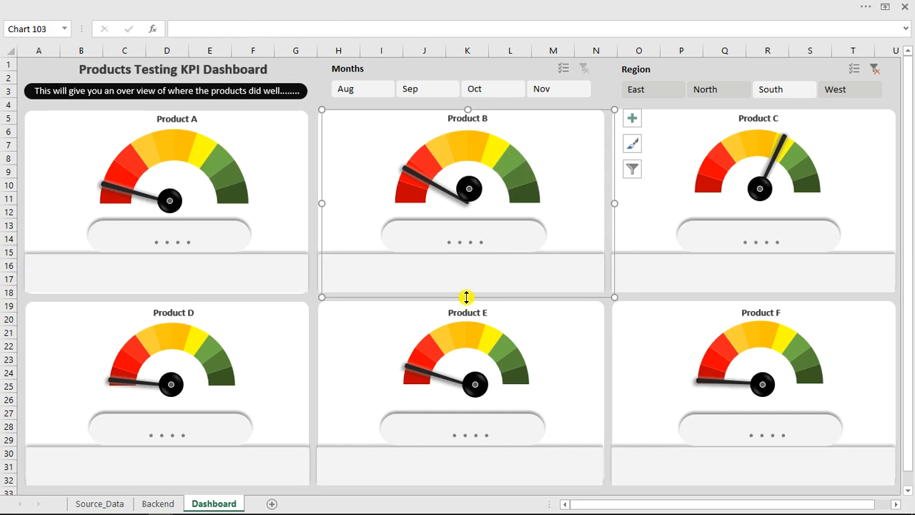
drag(465, 297, 466, 298)
click(469, 188)
drag(469, 188, 468, 200)
drag(469, 202, 468, 198)
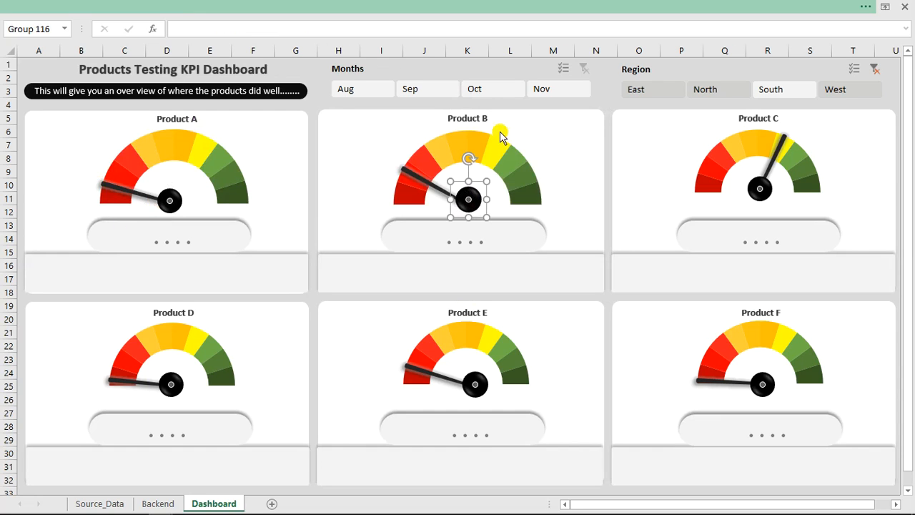
Insert a WordArt text object in the plain black fill style on the dashboard.
click(188, 7)
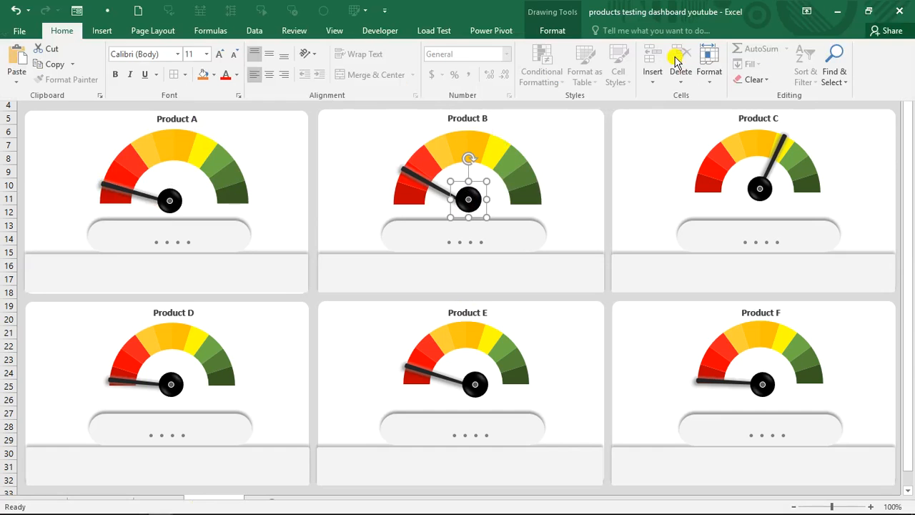
click(100, 30)
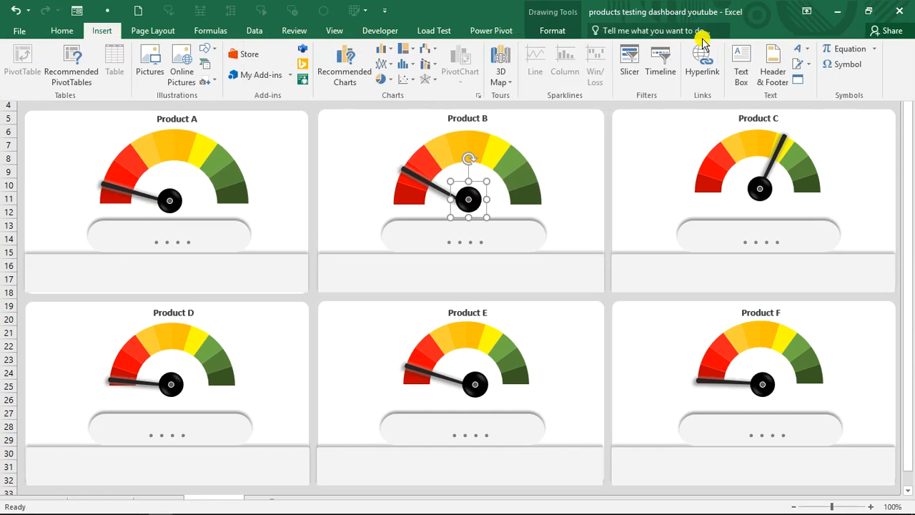
click(800, 50)
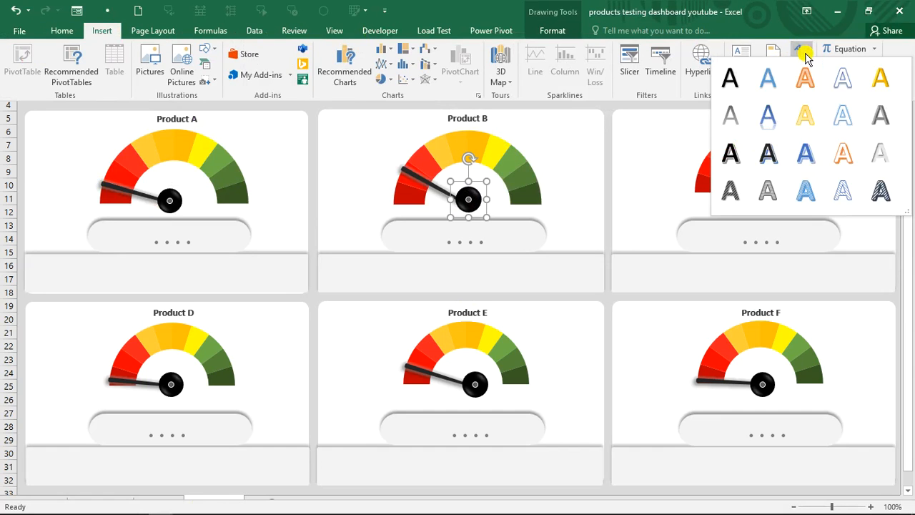
click(732, 82)
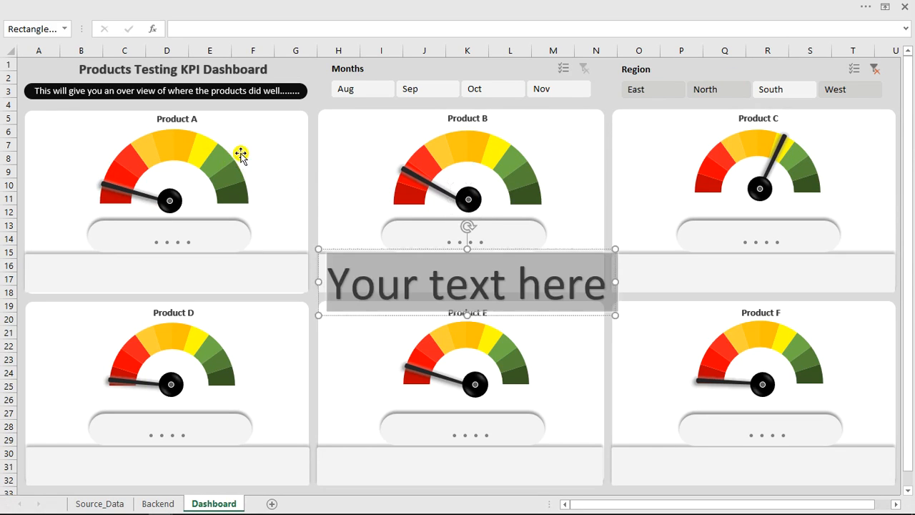
Link the WordArt to cell I5 of the Backend sheet and place it on the rounded panel below the Product A gauge.
click(263, 30)
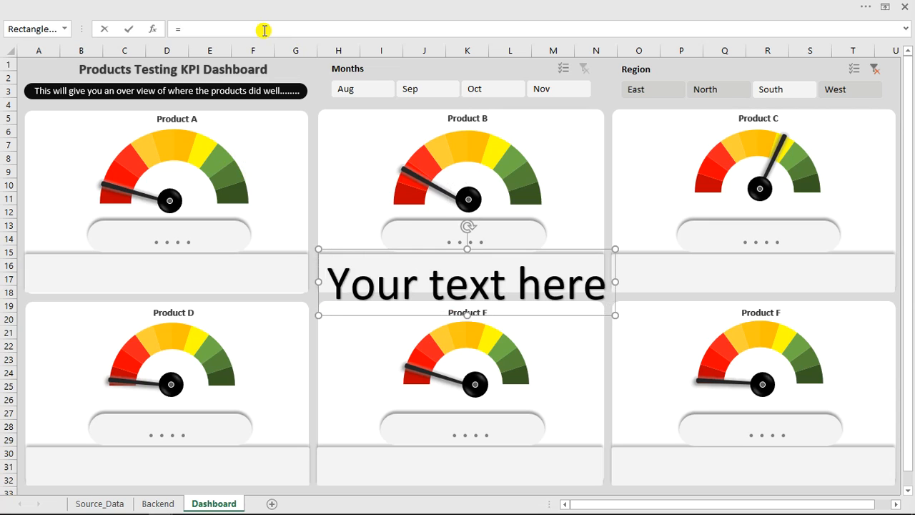
text(=)
click(157, 503)
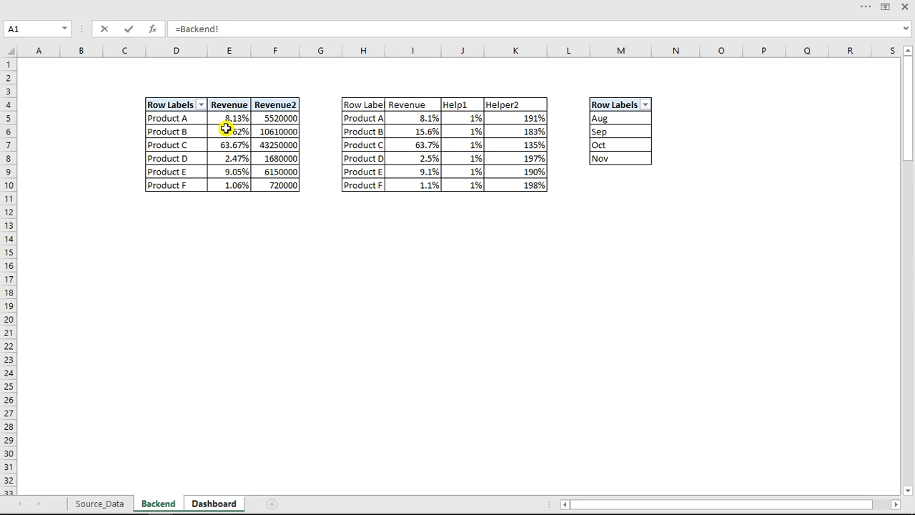
click(428, 120)
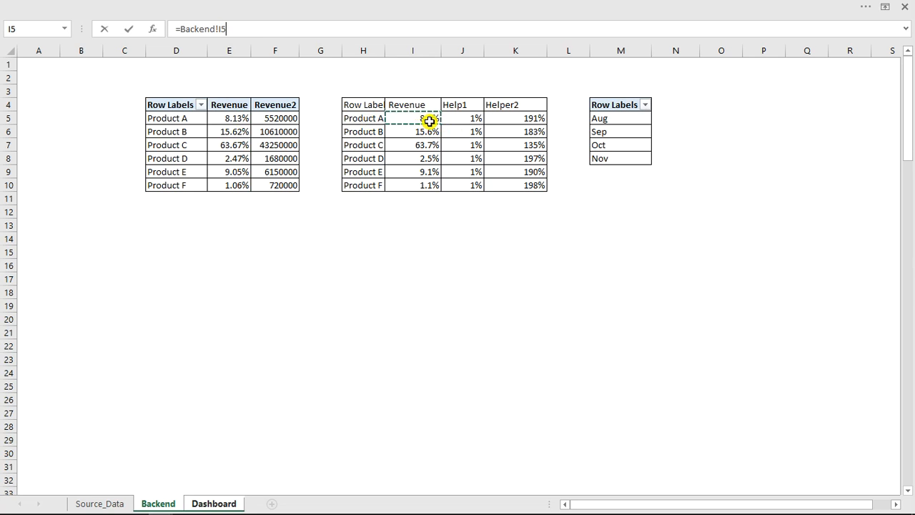
key(Return)
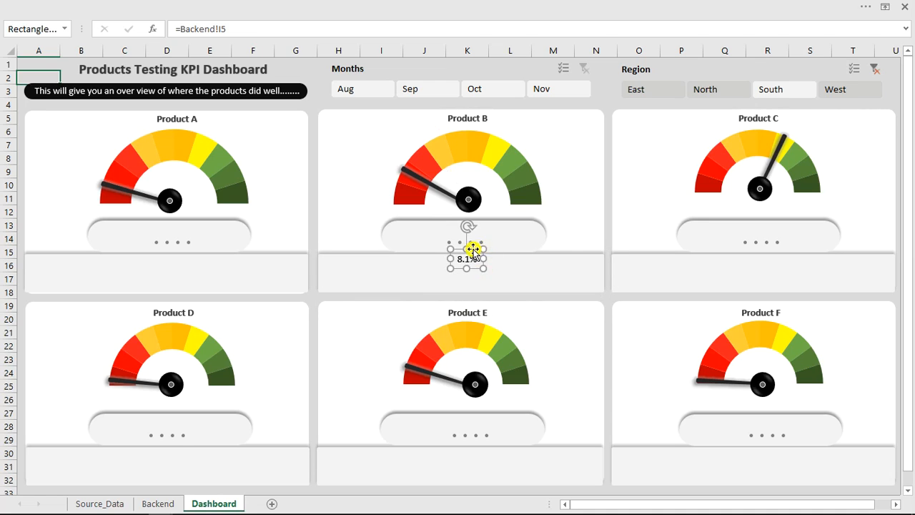
drag(477, 248, 176, 220)
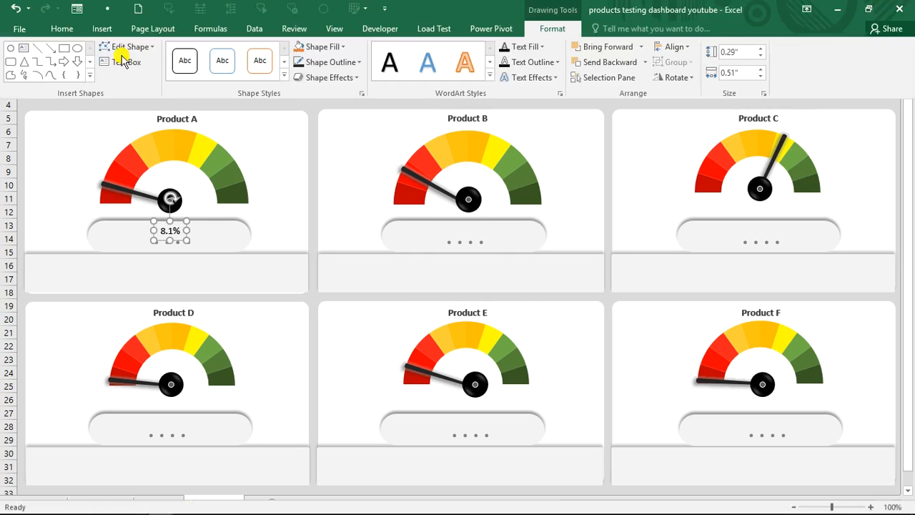
Try the Againts font on the Product A percentage label.
click(71, 32)
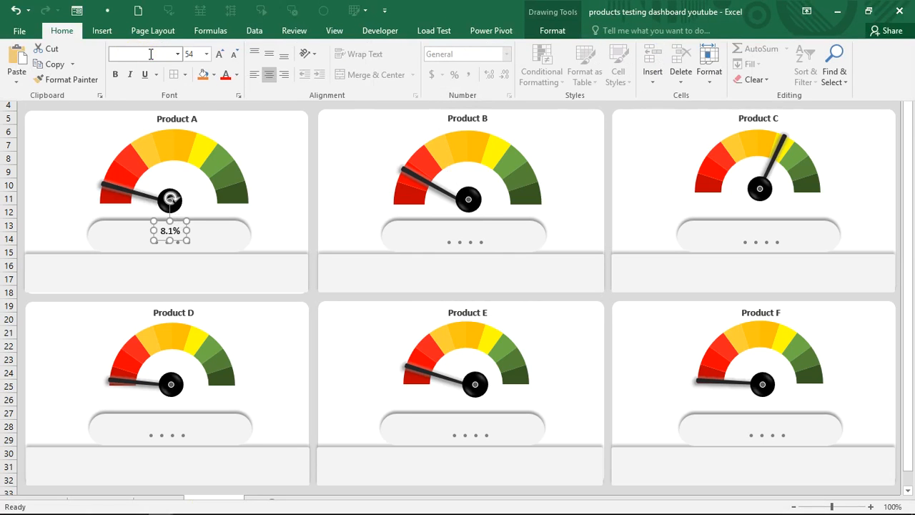
click(150, 54)
text(Agency FB)
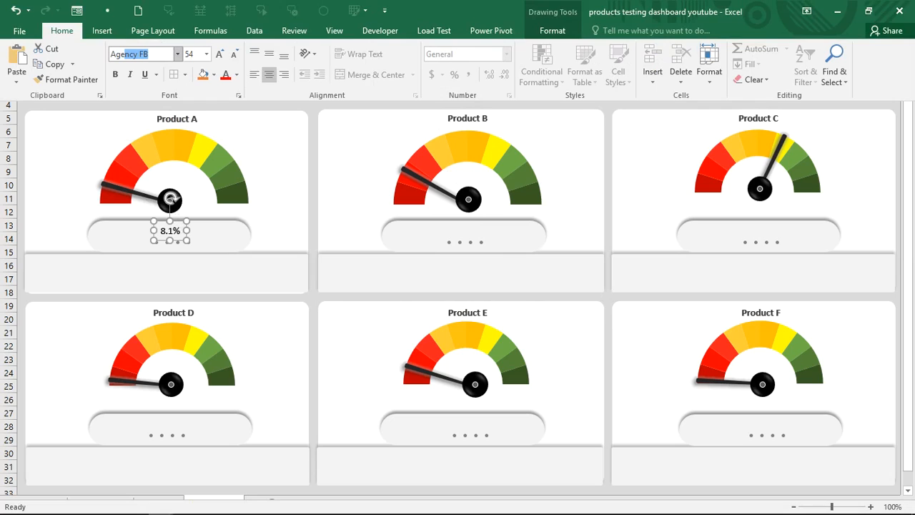
key(Return)
key(Delete)
key(Delete)
text(Aga)
key(Return)
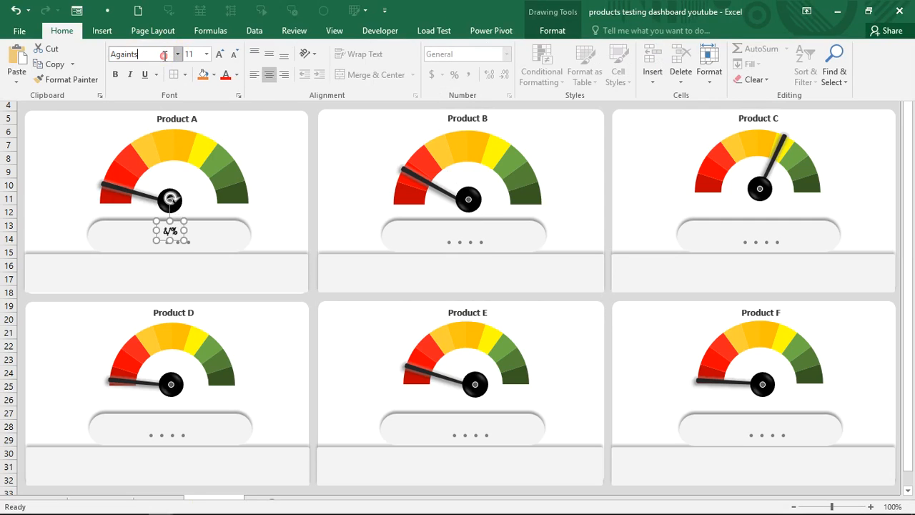
key(ctrl+shift+F1)
click(39, 63)
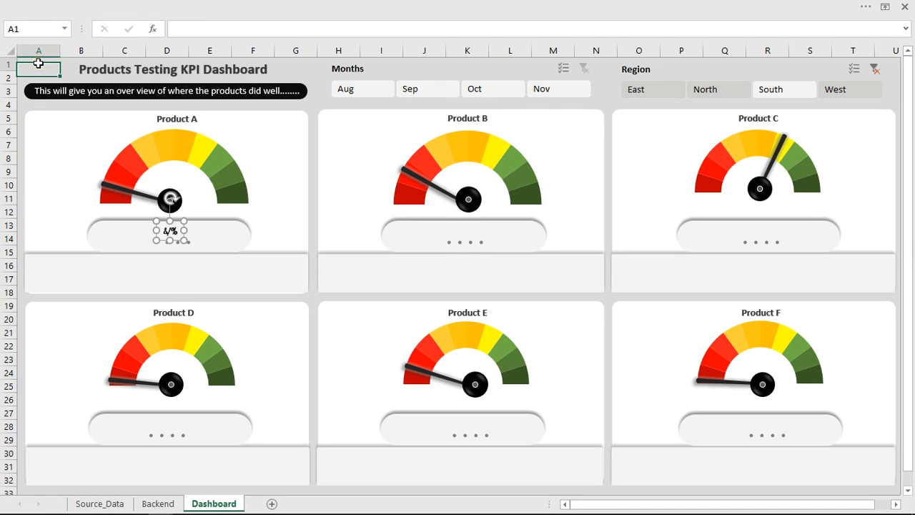
Set the Product A percentage label's font to Agency FB.
click(174, 231)
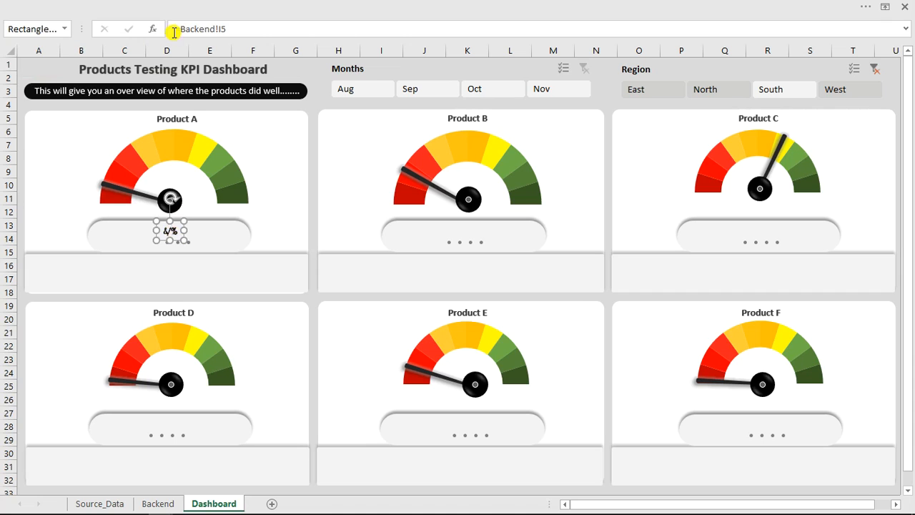
key(ctrl+shift+F1)
click(136, 55)
text(Agency FB)
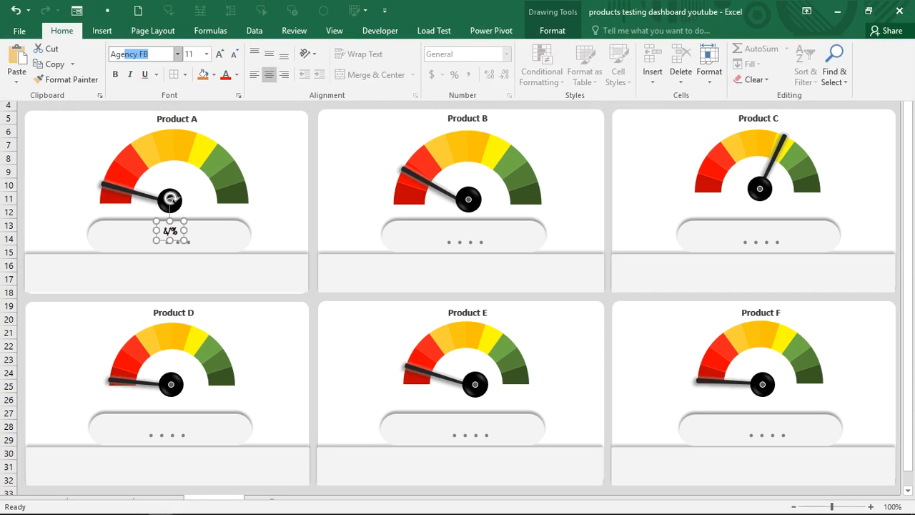
key(Return)
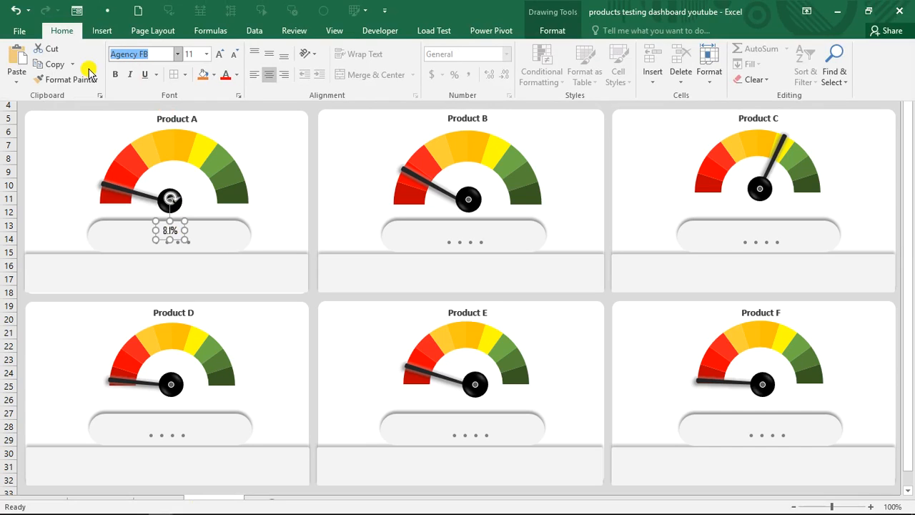
Make the Product A percentage label bold and increase its font size to 20.
click(115, 74)
click(219, 58)
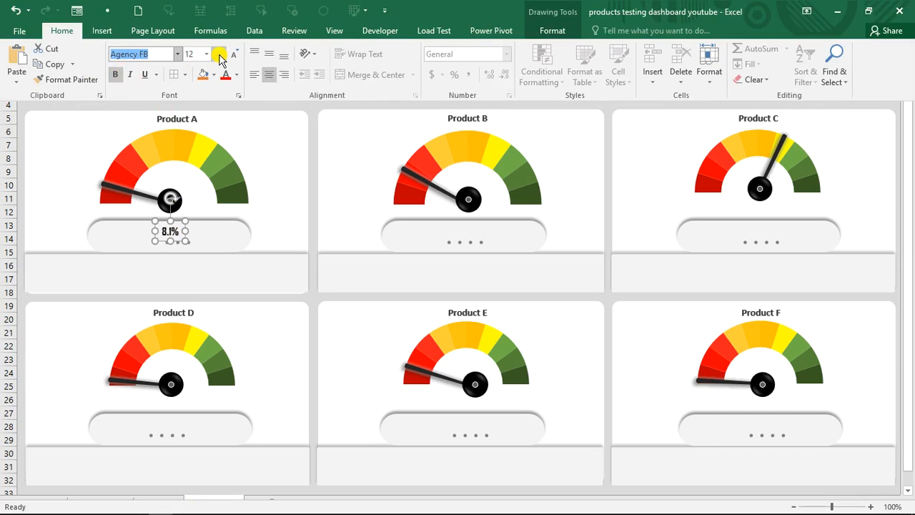
click(219, 57)
click(219, 58)
click(218, 56)
click(219, 56)
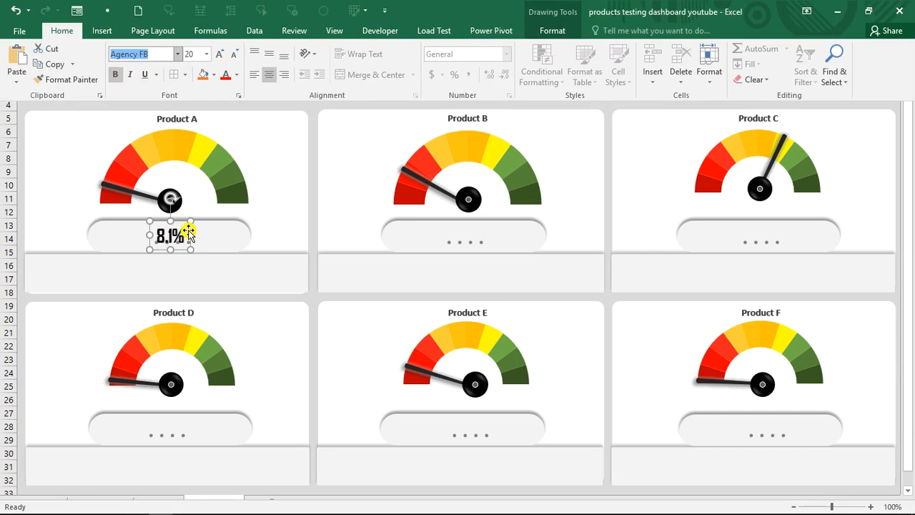
Duplicate the percentage label onto the Product B panel and link the copy to cell I6 of the Backend sheet.
click(192, 227)
drag(197, 227, 479, 219)
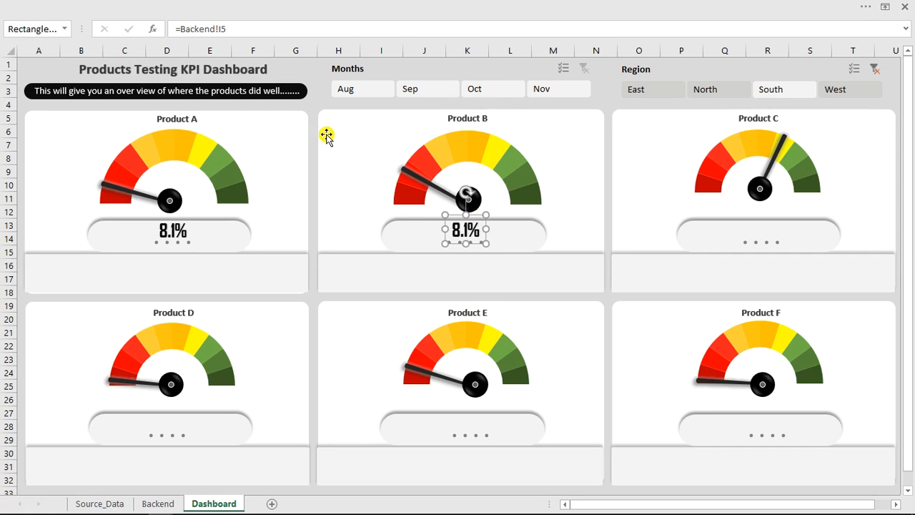
click(234, 32)
drag(233, 30, 185, 29)
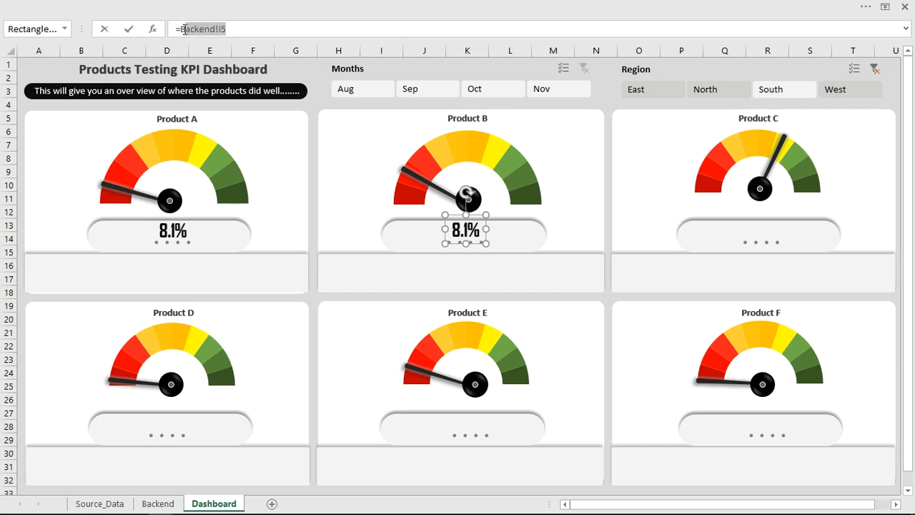
click(151, 503)
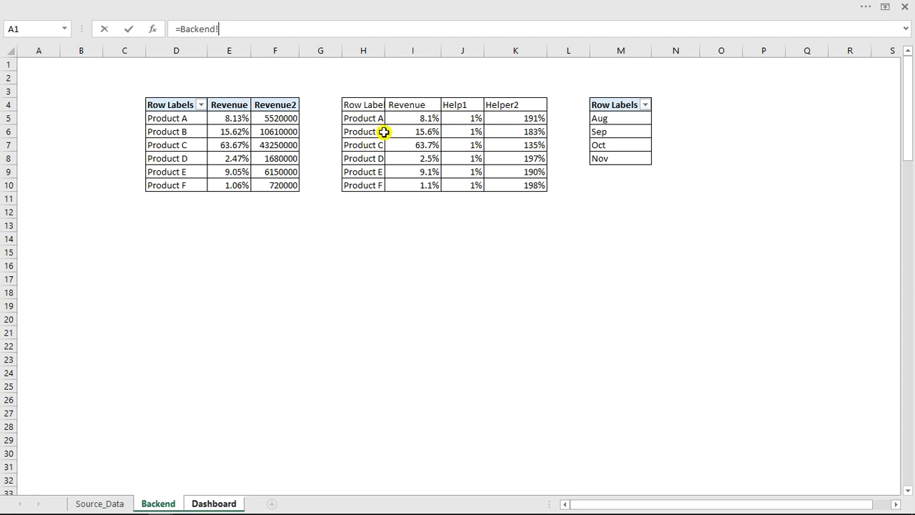
click(426, 131)
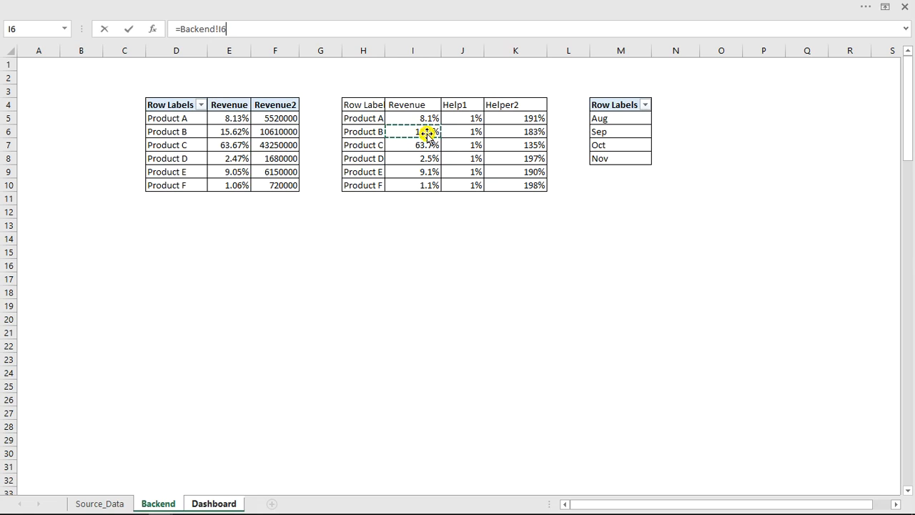
key(Return)
Copy the Product A percentage label's formatting onto the Product B percentage label.
click(160, 222)
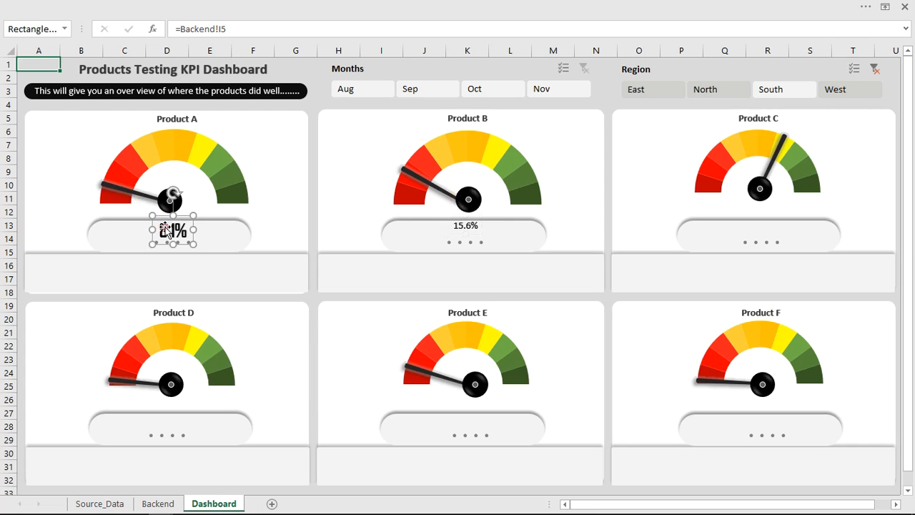
click(128, 6)
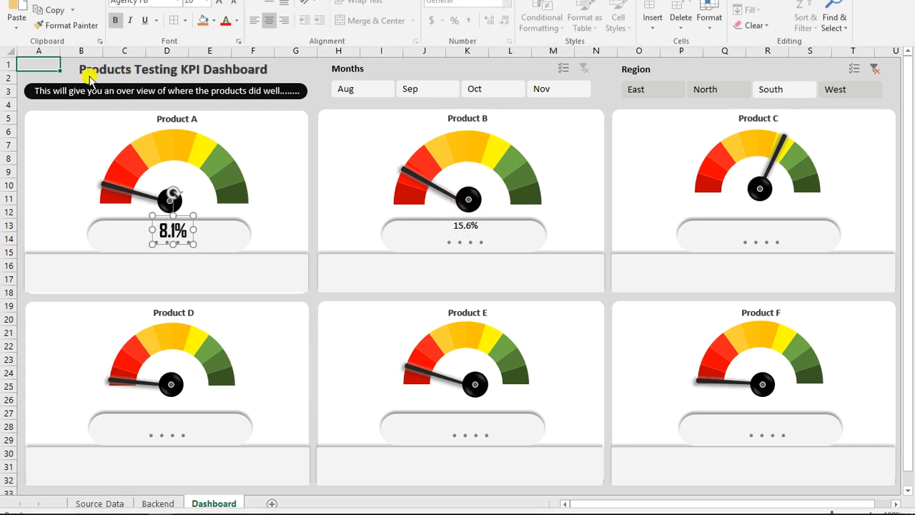
click(67, 79)
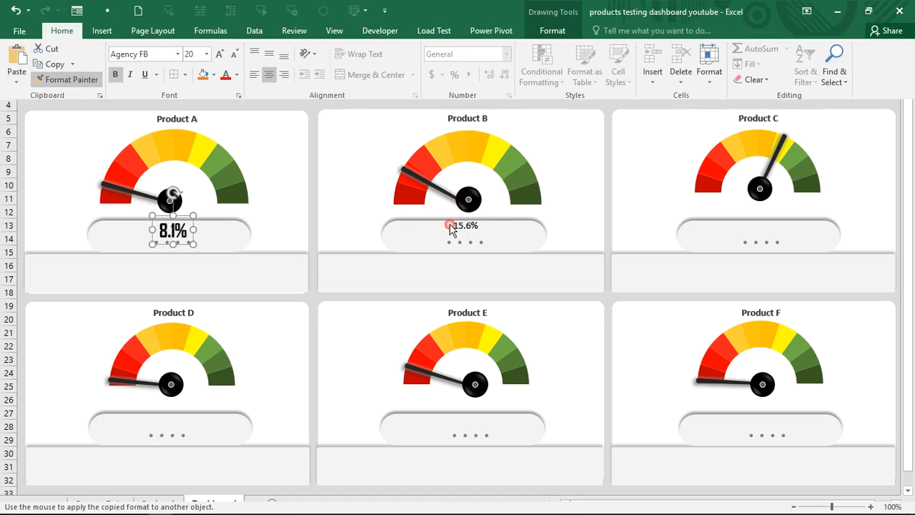
click(468, 228)
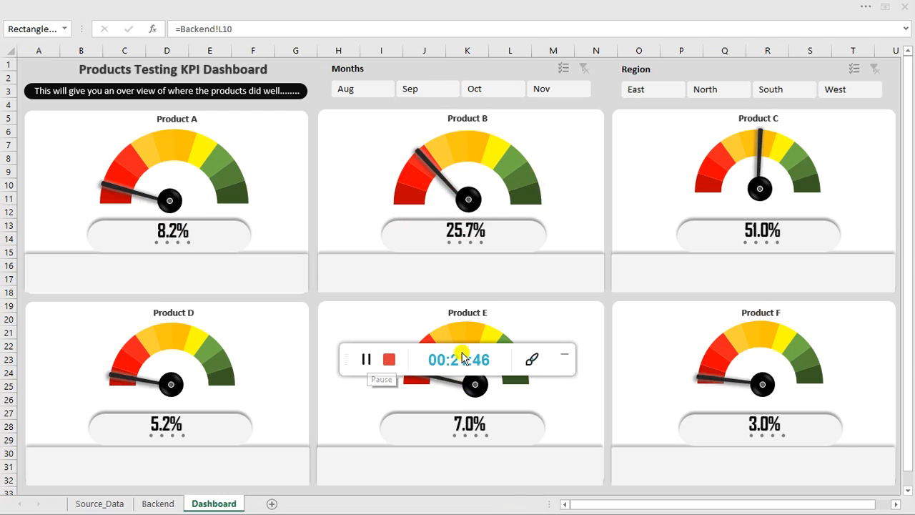
Test the gauges and percentage labels by filtering the dashboard by month and region, ending on Nov and North.
click(566, 357)
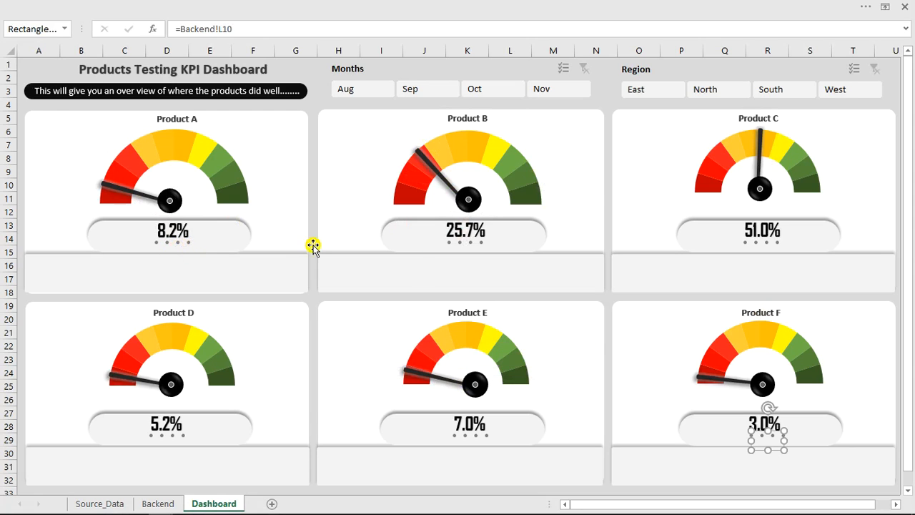
click(496, 93)
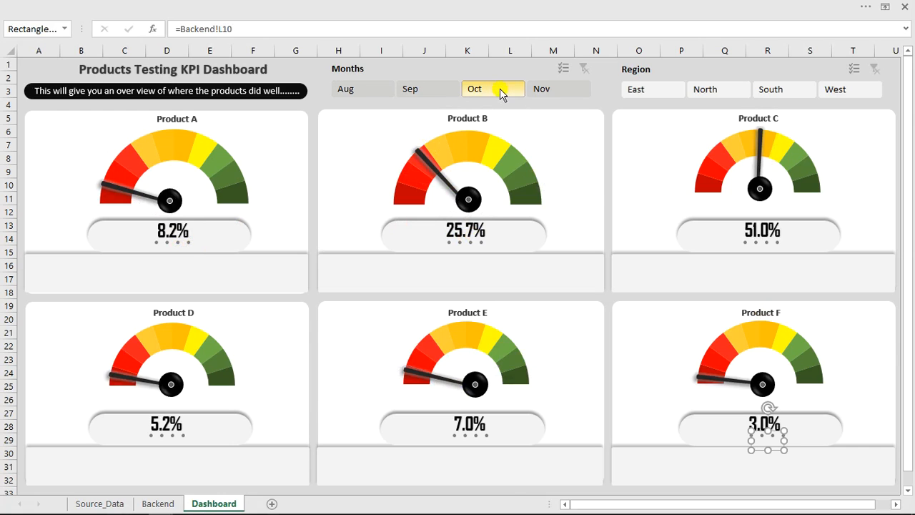
click(548, 90)
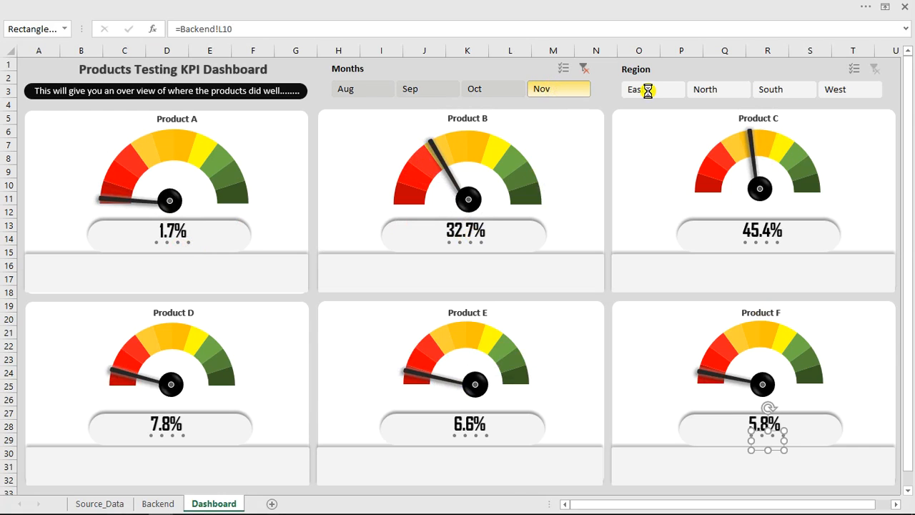
click(650, 89)
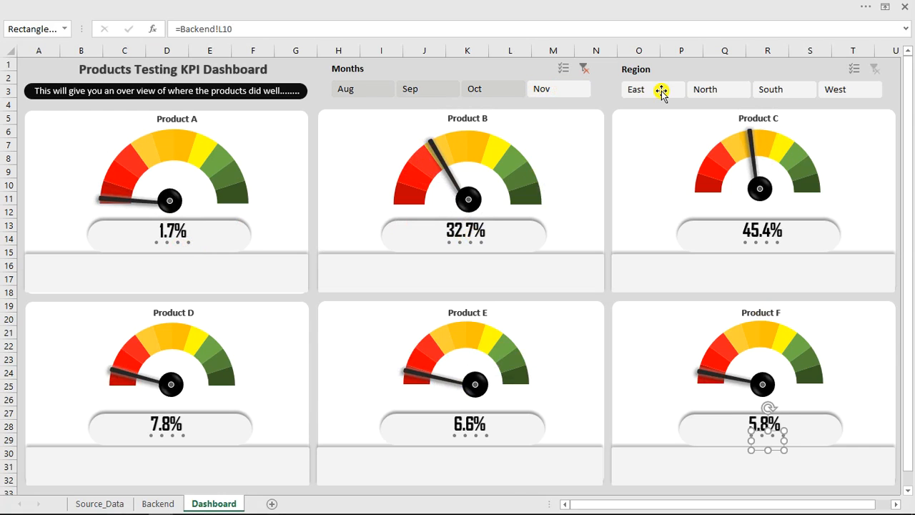
click(710, 91)
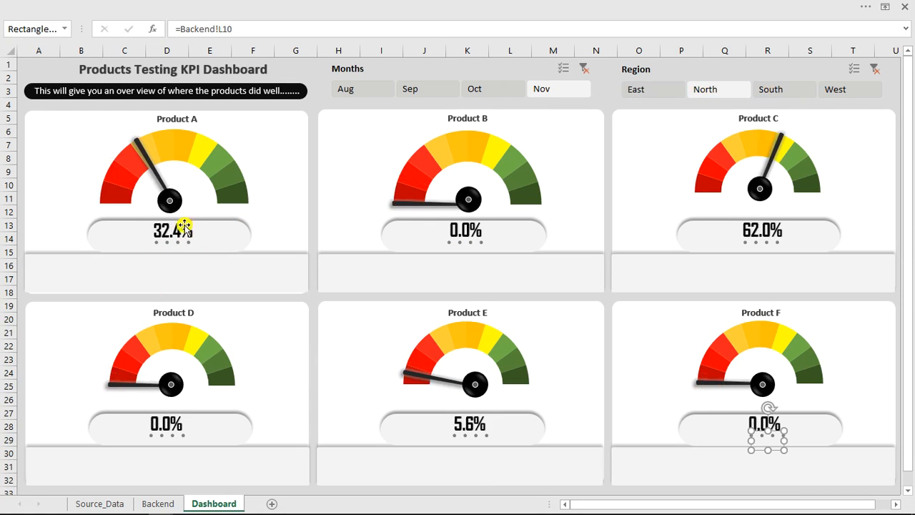
Start an IF formula in cell L5 of the Backend sheet that returns "Poor" when I5 is <=20%.
click(153, 504)
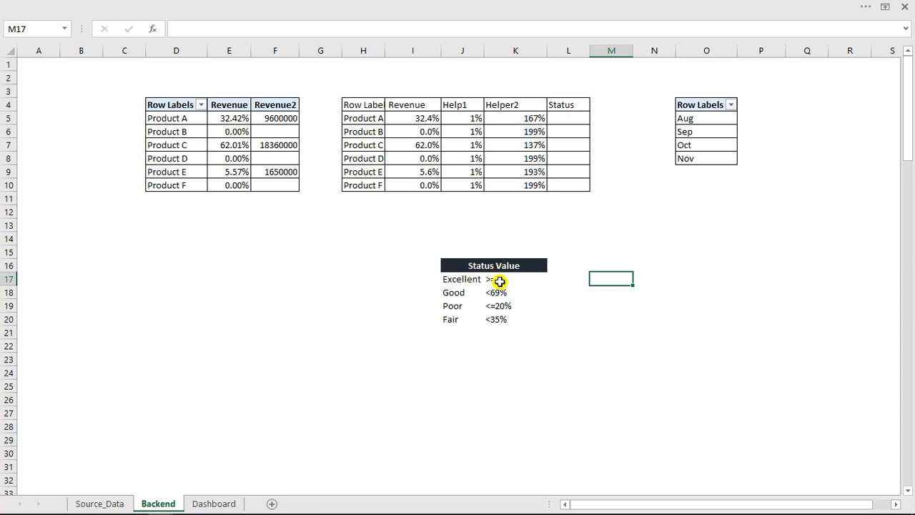
click(558, 118)
text(=IF()
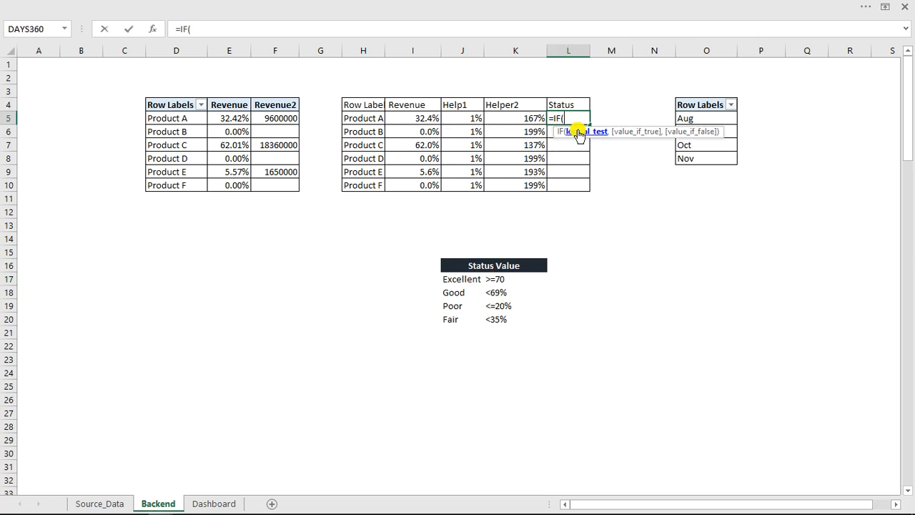
click(420, 118)
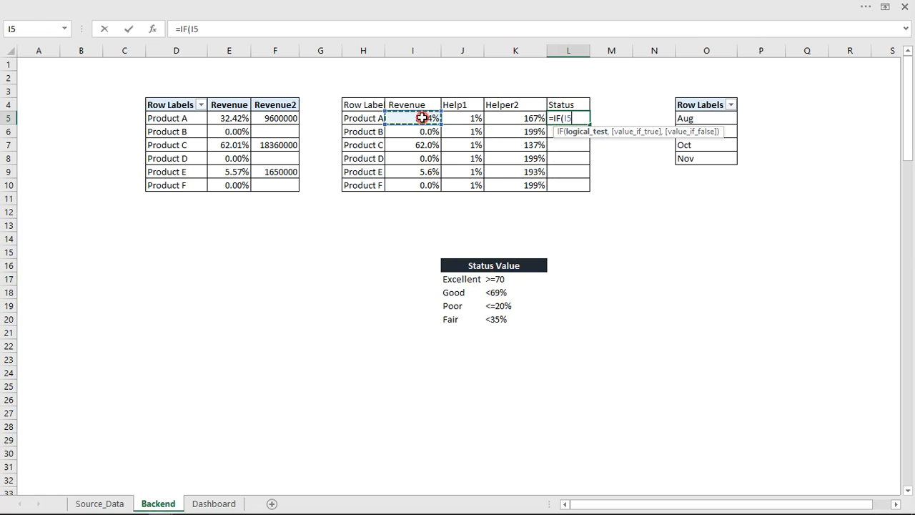
text(<=20)
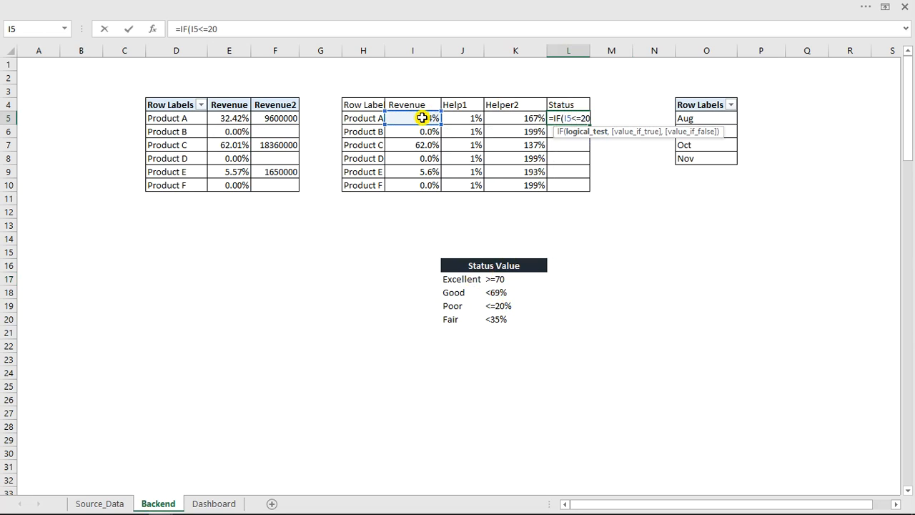
text(%,"p)
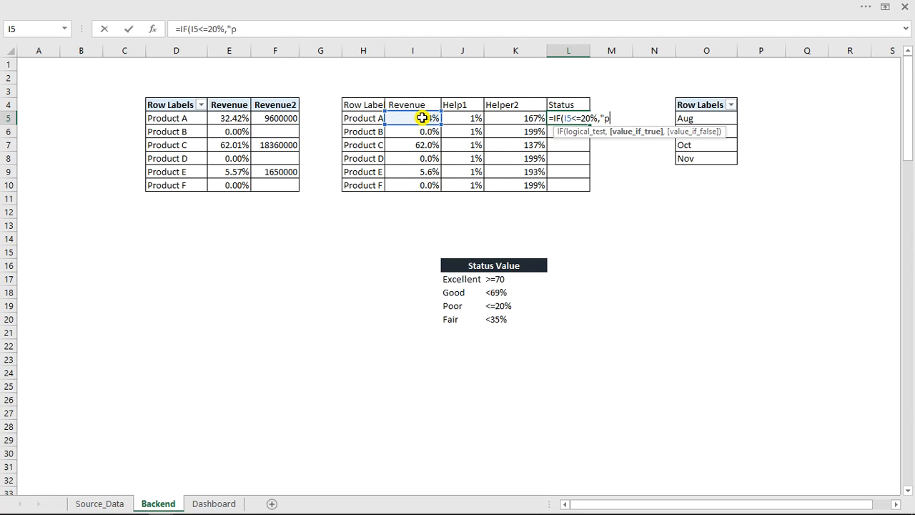
key(BackSpace)
text(Poor",)
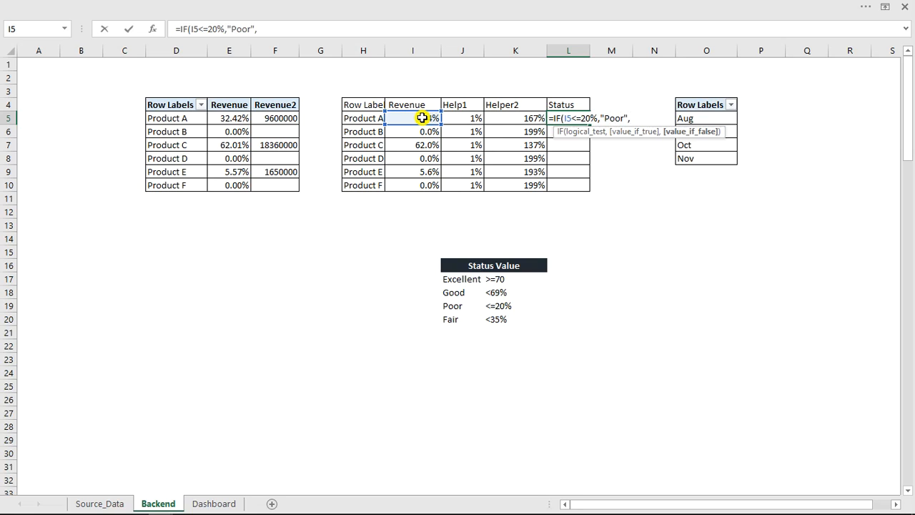
Nest a second IF in the L5 status formula that returns "Fair" when I5 is <35%.
text(IF()
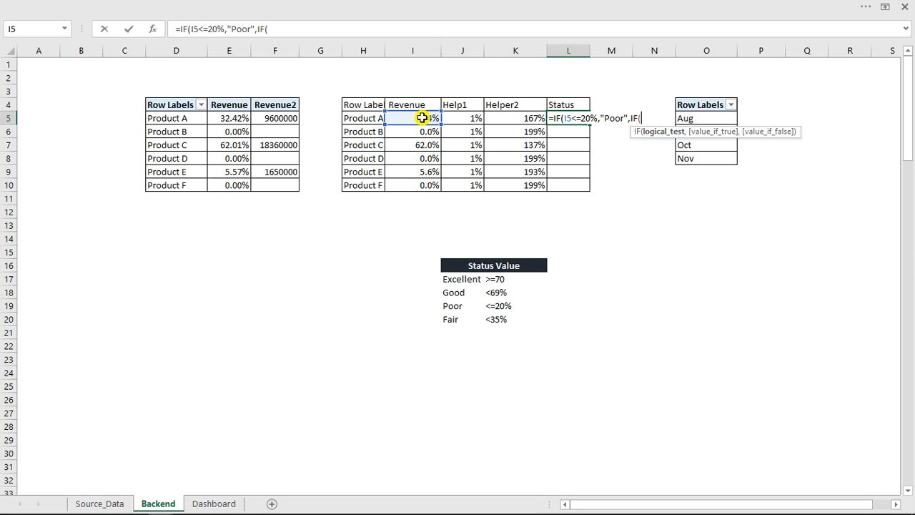
click(422, 118)
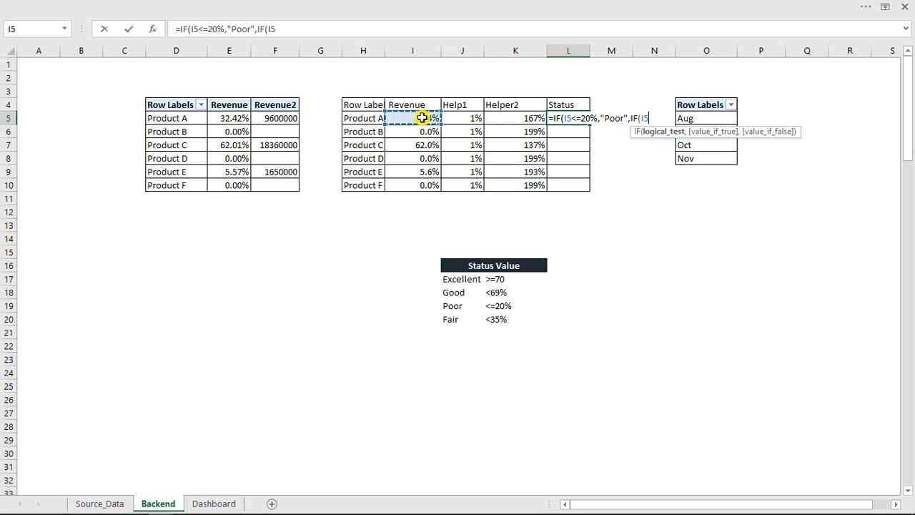
text(<35)
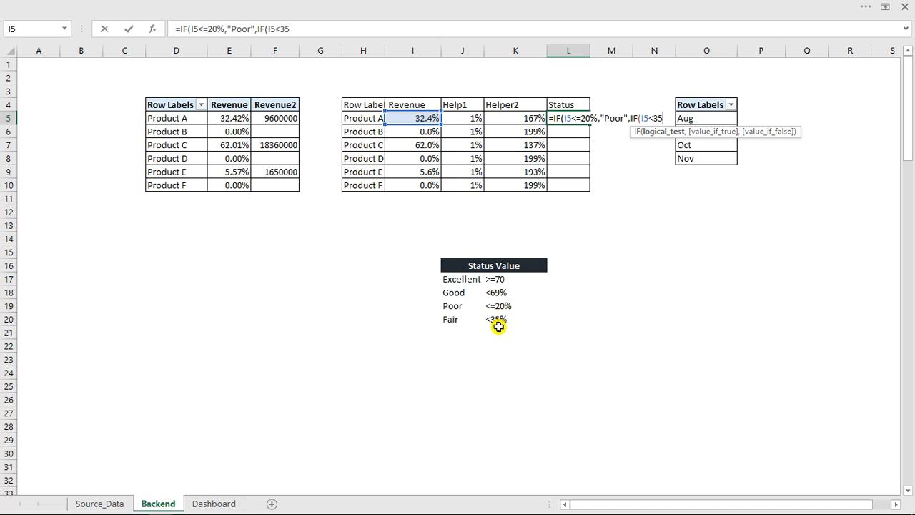
text(%,)
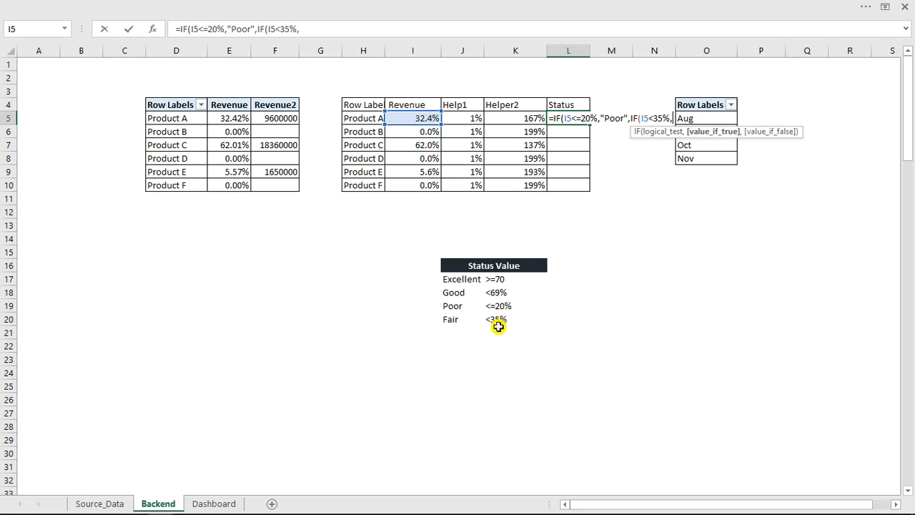
text("Fair",if)
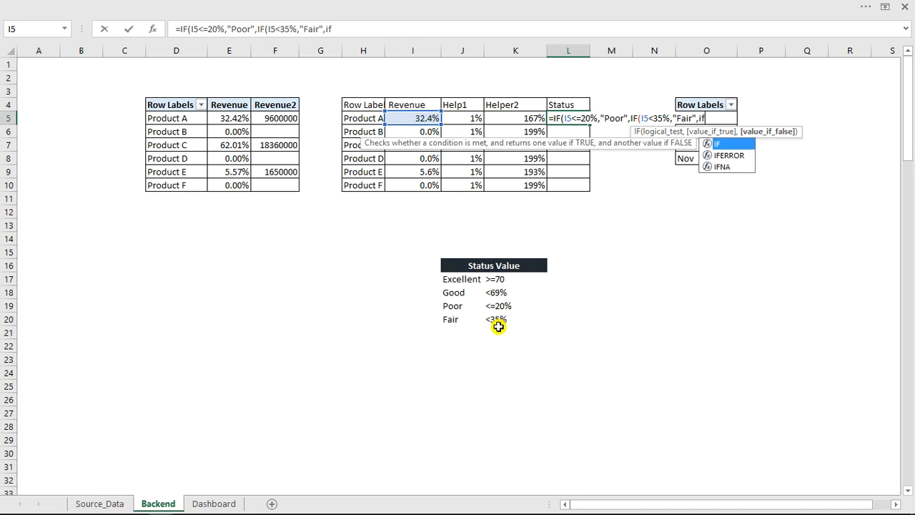
Complete the L5 formula with a third IF returning "Good" for I5<69, otherwise "Excellent", and fill it down to L10.
key(Tab)
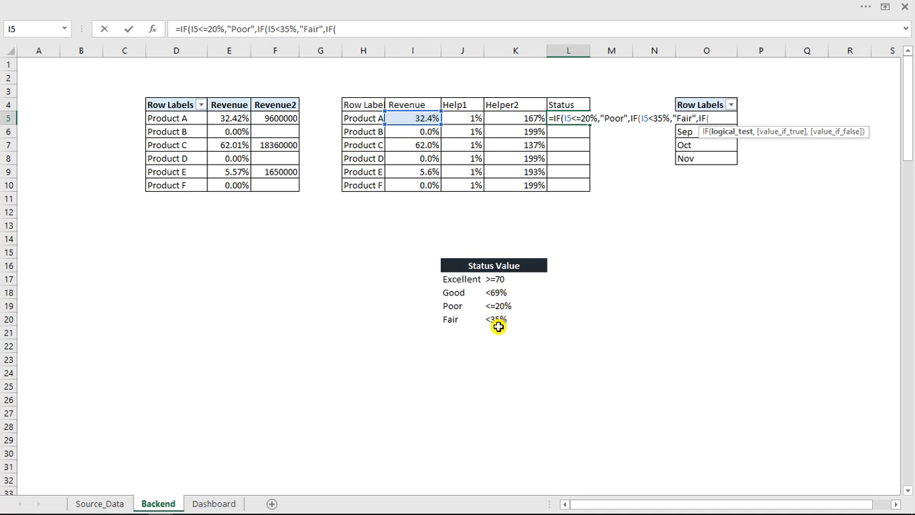
click(426, 117)
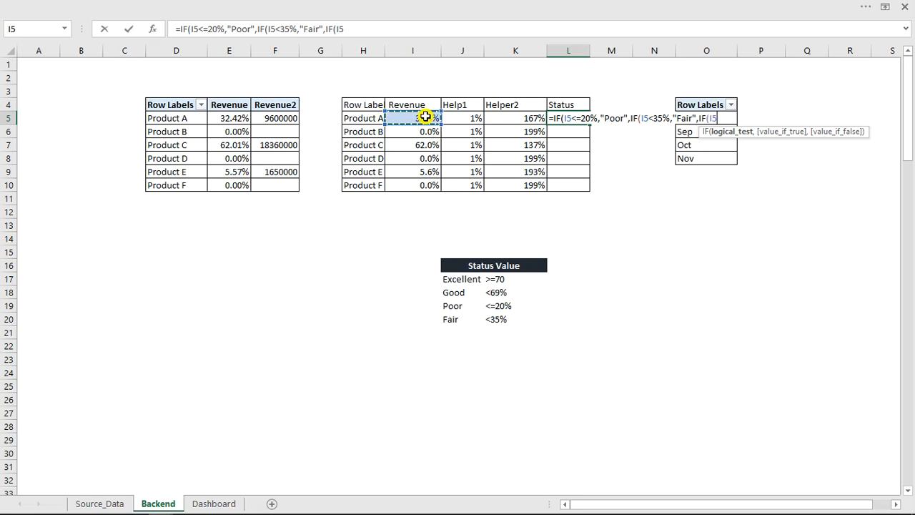
text(<69,)
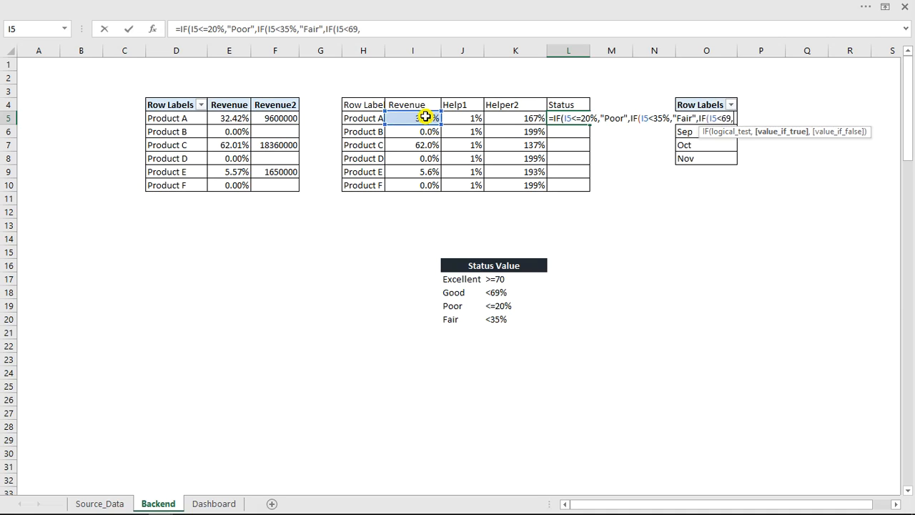
text("Good","E)
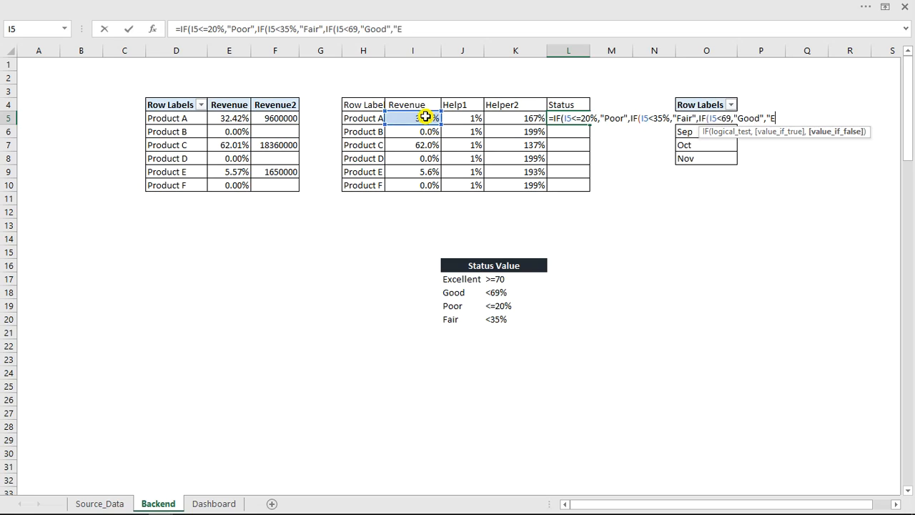
text(xcellent"))))
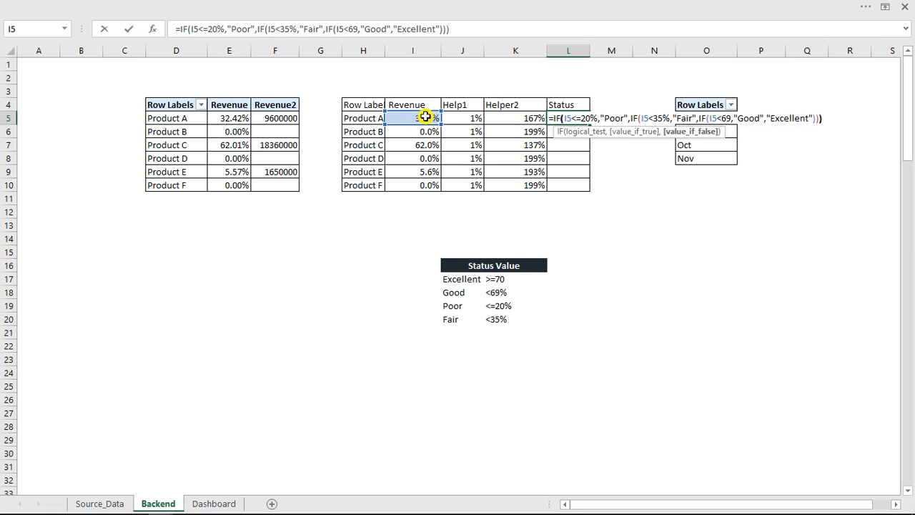
key(Return)
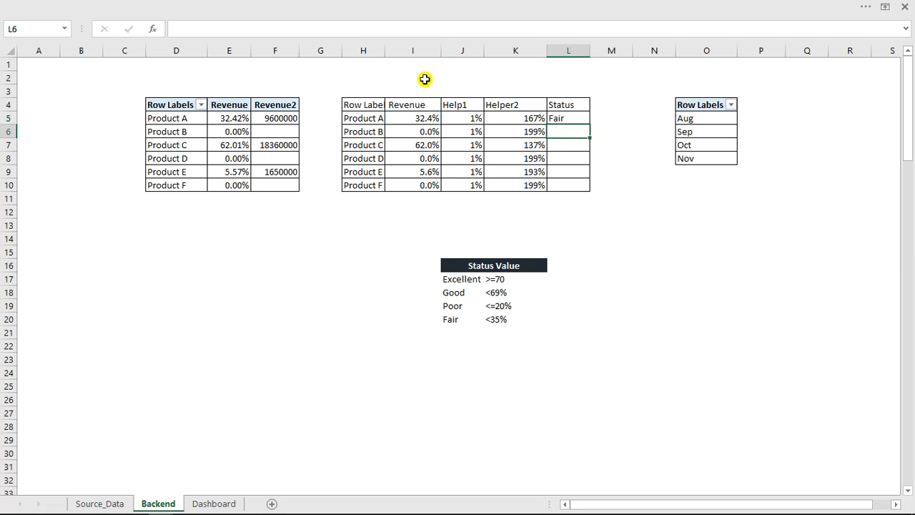
click(579, 119)
double_click(589, 124)
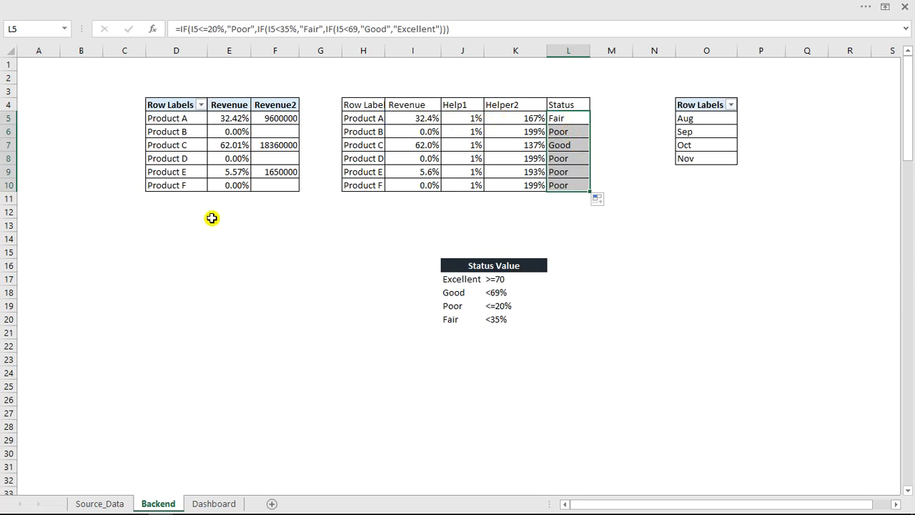
Filter the Dashboard sheet to the East region to test the status labels.
click(213, 503)
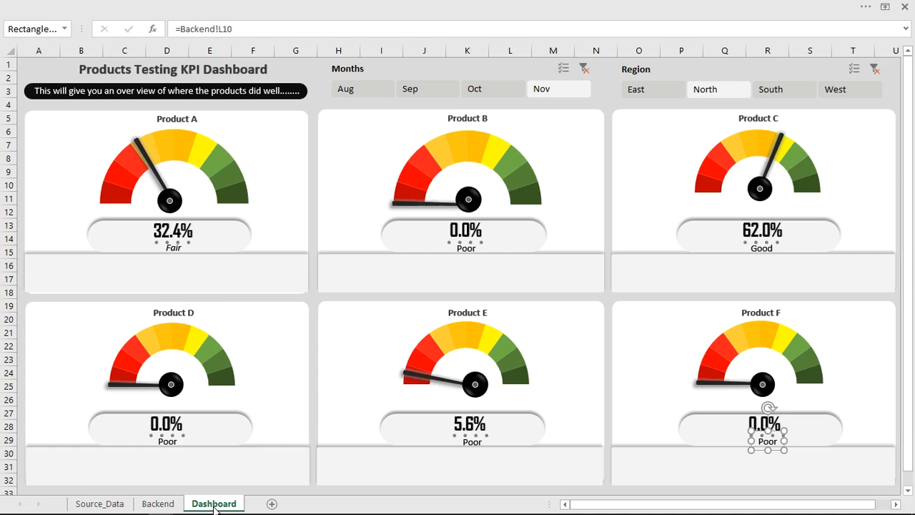
click(658, 89)
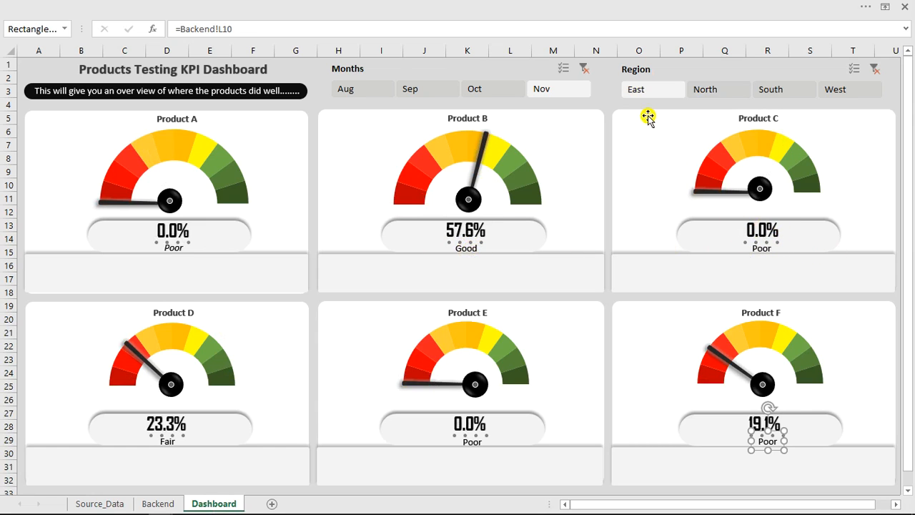
Review the finished Dashboard sheet in the Product testing youtube lesson workbook and return to the products testing dashboard youtube workbook.
mouse_move(167, 506)
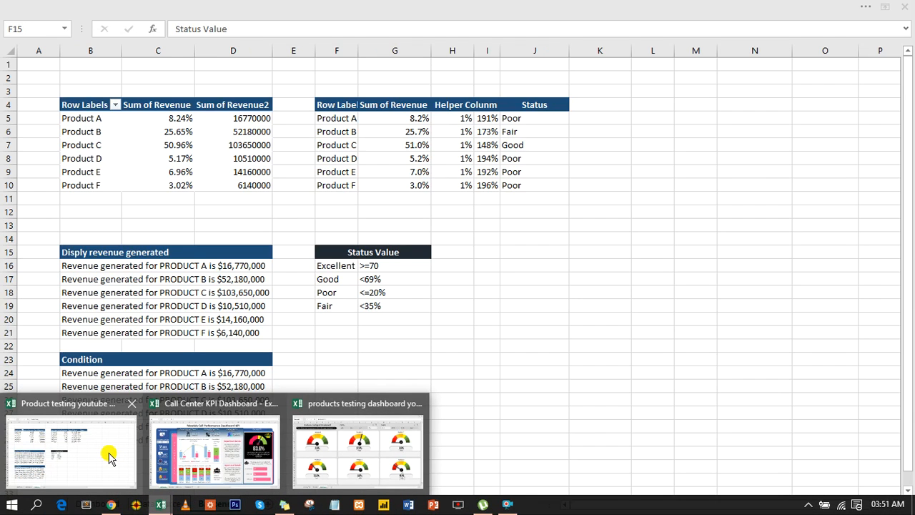
click(110, 456)
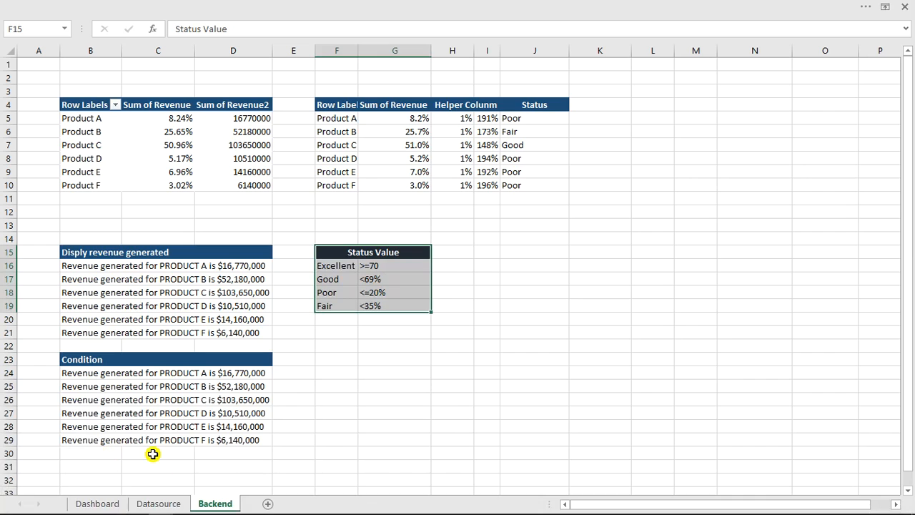
click(107, 505)
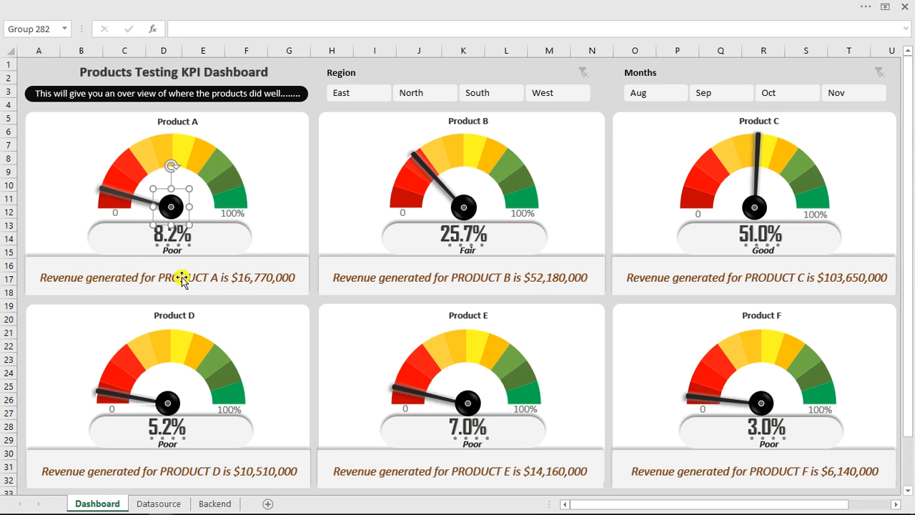
mouse_move(165, 508)
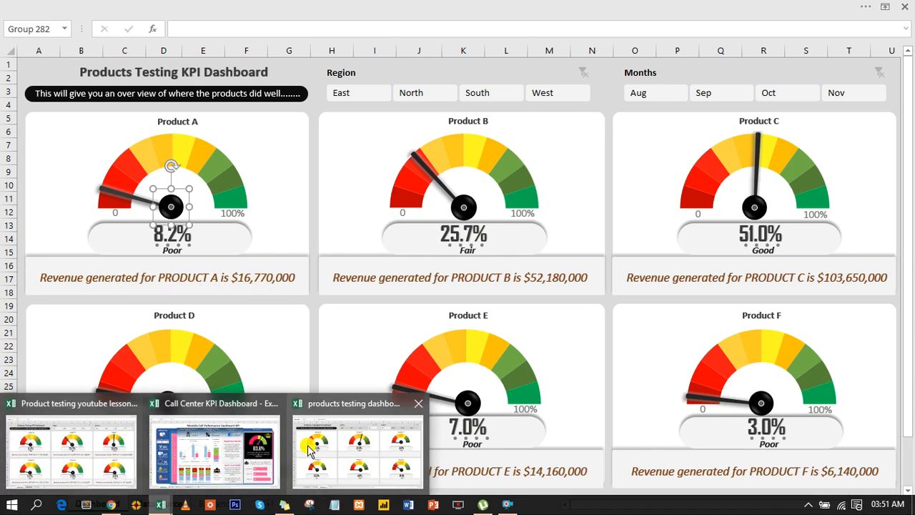
click(308, 446)
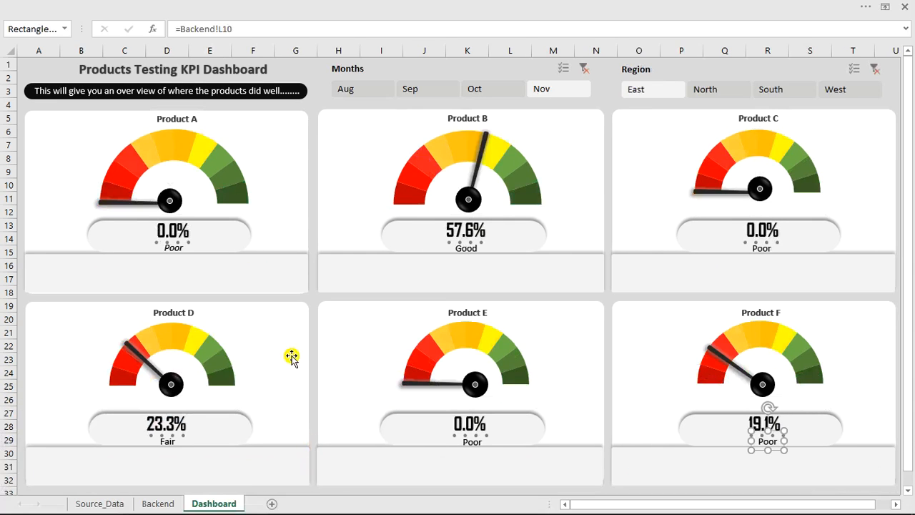
In Backend cell D14, enter the caption formula ="Revenue generated for " & D5 &" is"&F5.
click(153, 503)
click(176, 265)
click(163, 241)
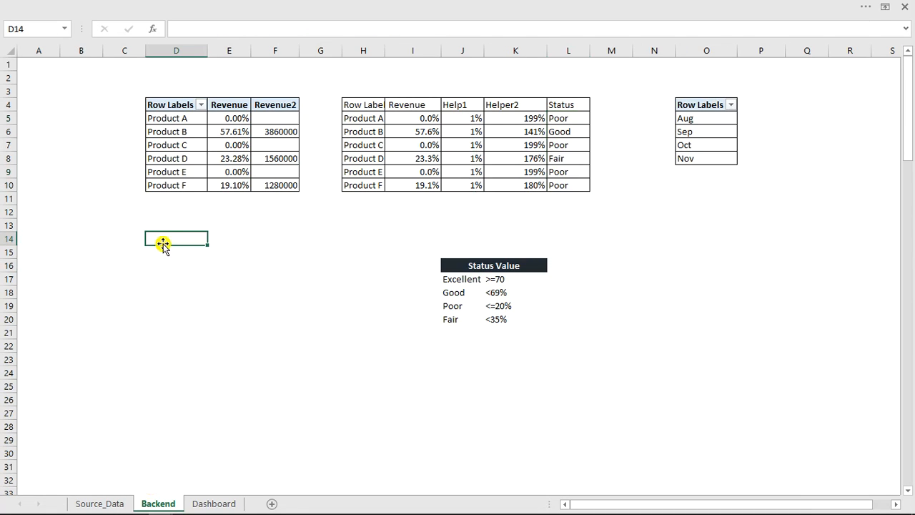
text(=)
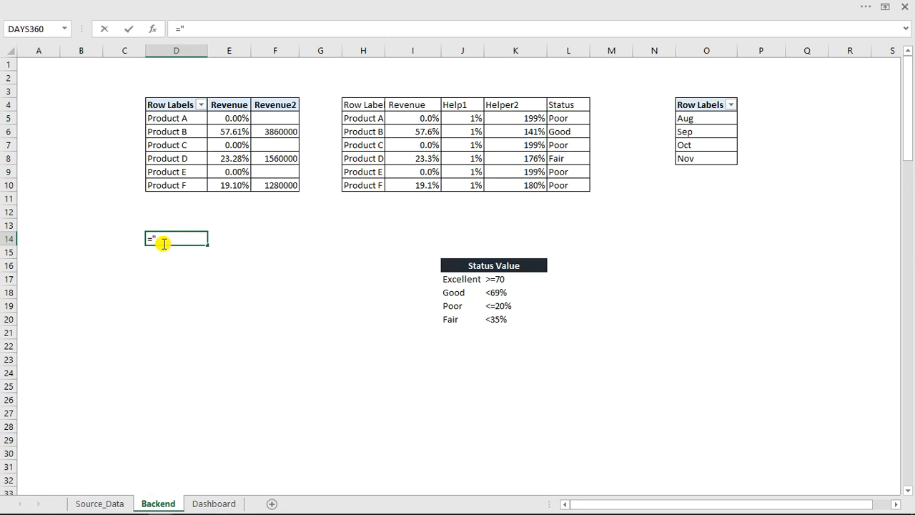
text("Revenue generated for " &)
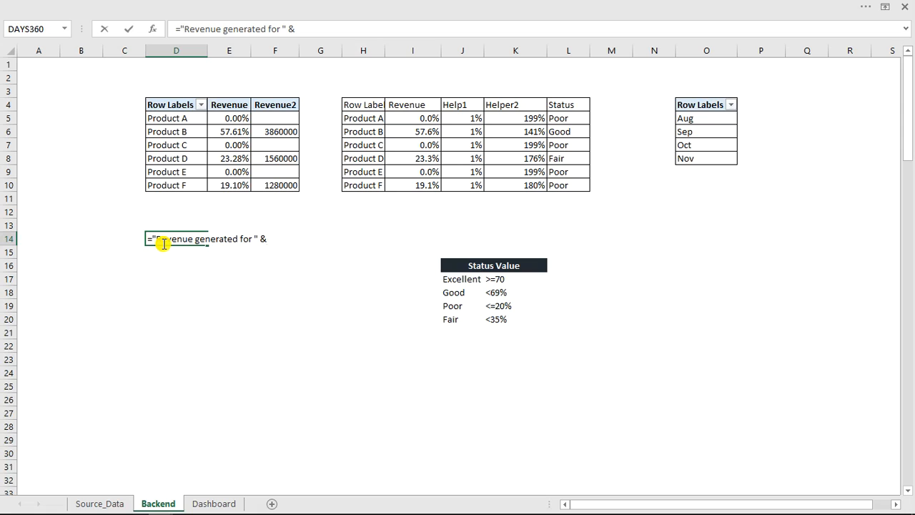
click(180, 119)
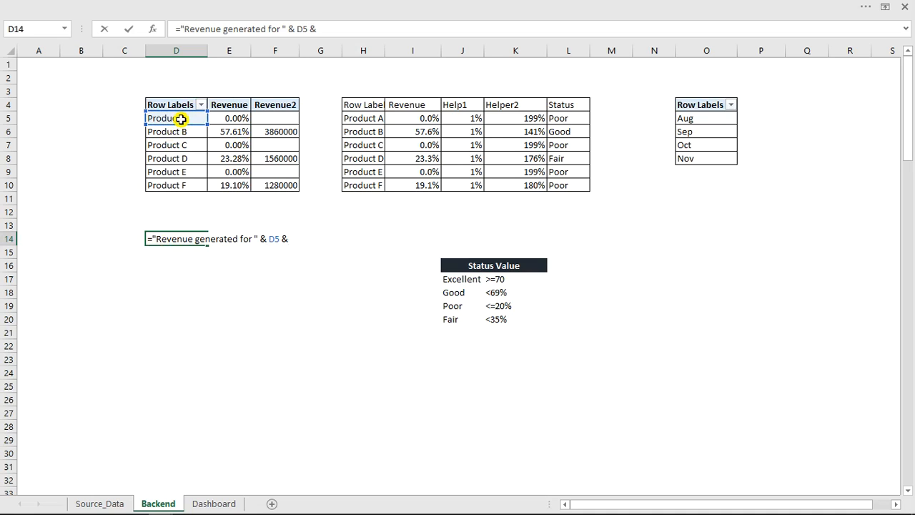
text(&" is"&)
click(274, 119)
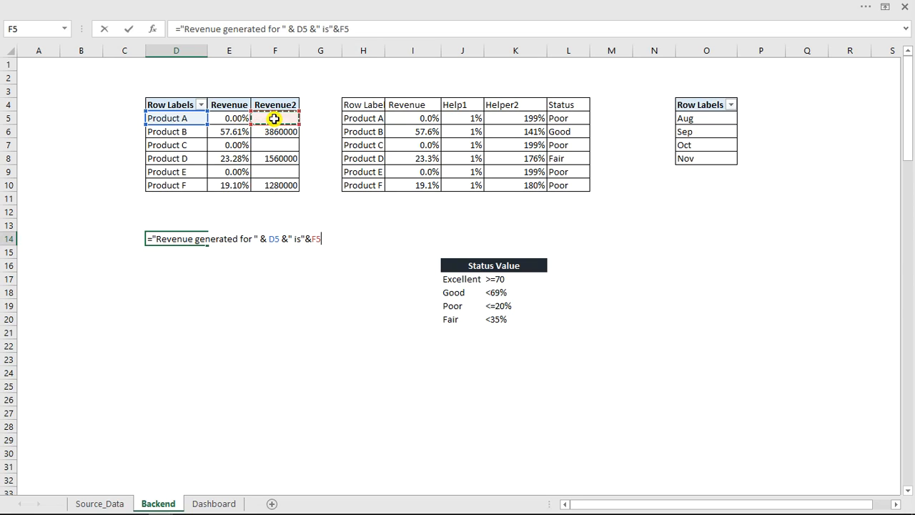
key(Return)
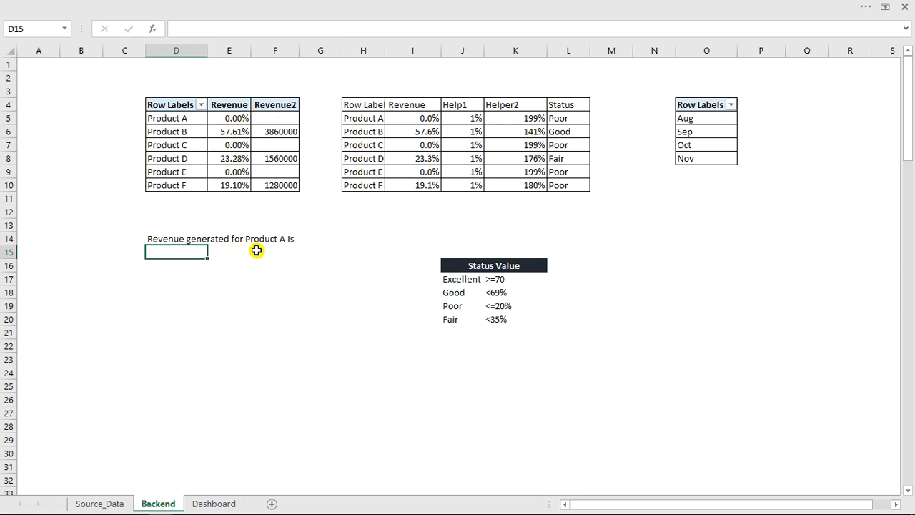
Set the product revenue PivotTable's options to show 0 for empty cells.
click(277, 121)
right_click(277, 121)
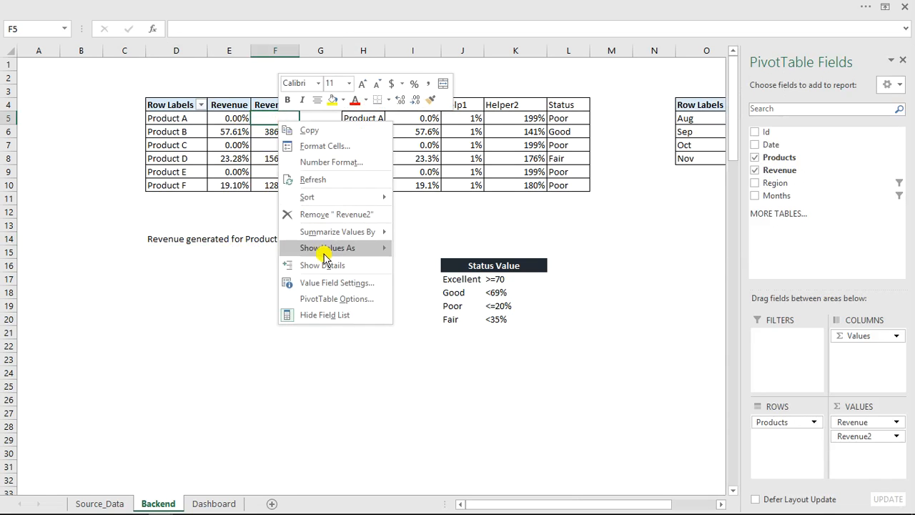
click(328, 297)
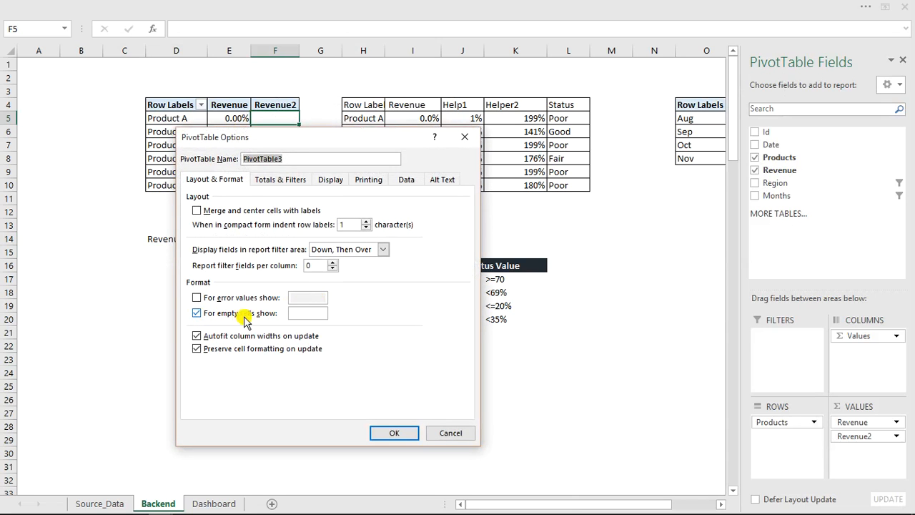
click(303, 313)
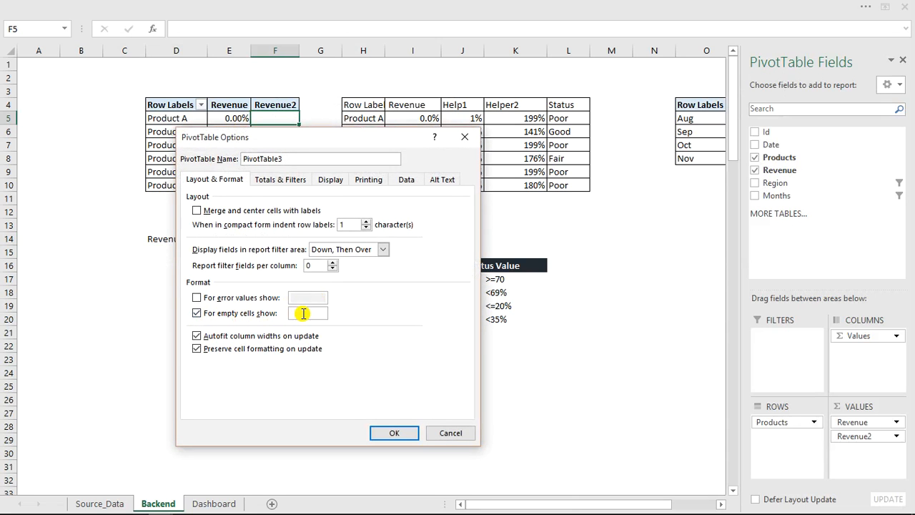
text(0)
click(408, 433)
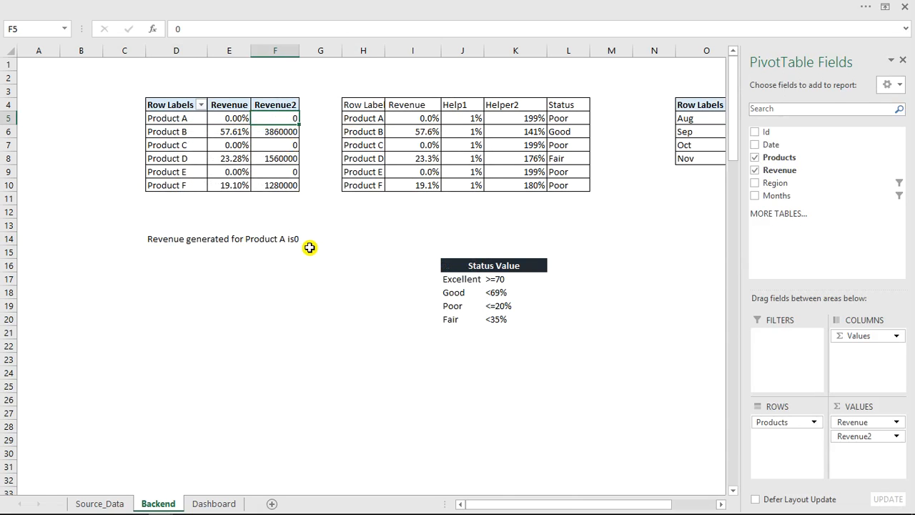
Add a space after "is" in the D14 caption formula so the text and the revenue value are separated.
click(164, 238)
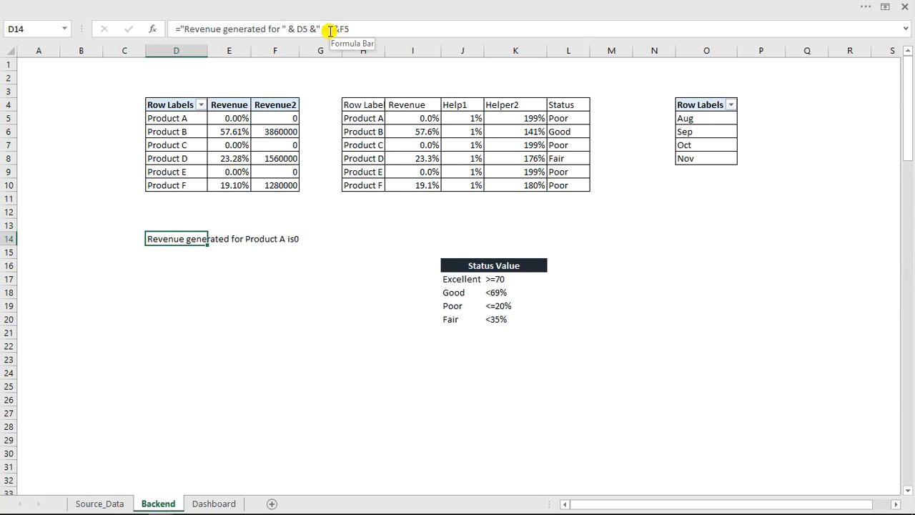
click(328, 32)
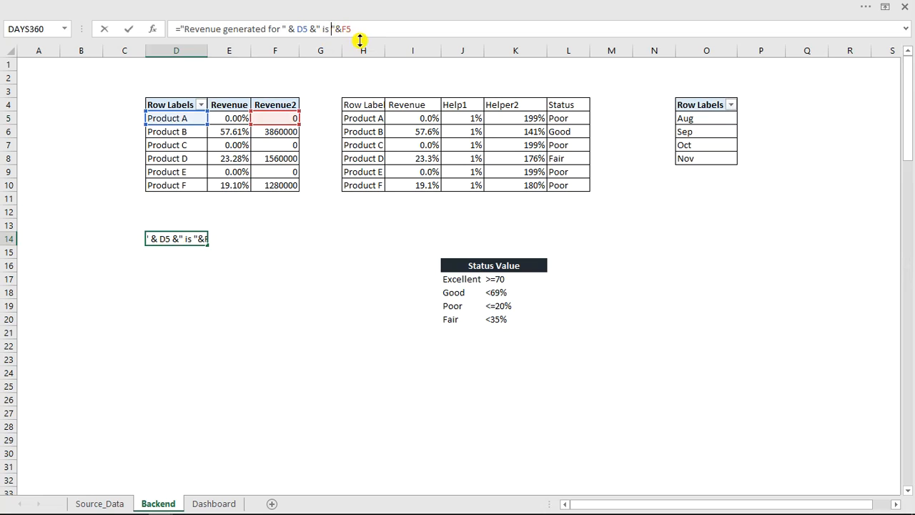
key(Return)
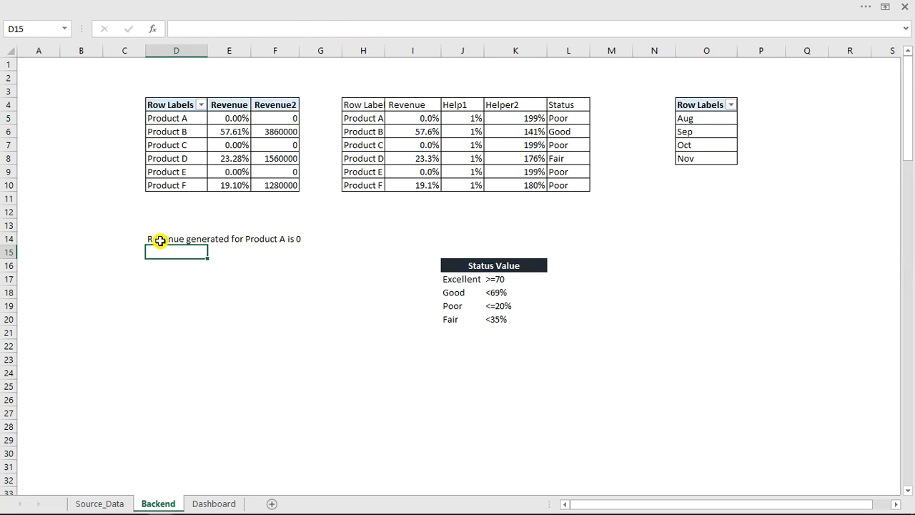
Fill the D14 revenue caption formula down through the Product F row at D19, leaving D20 empty.
click(158, 239)
drag(206, 246, 190, 322)
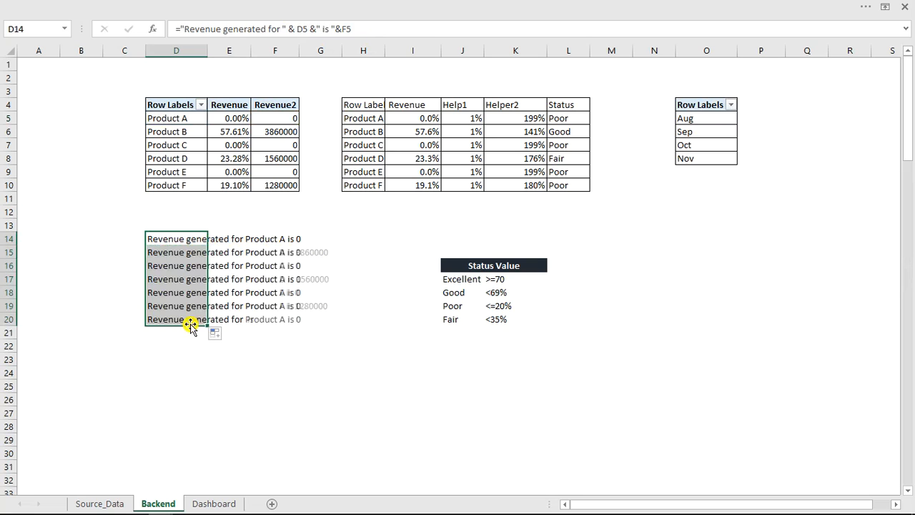
click(179, 320)
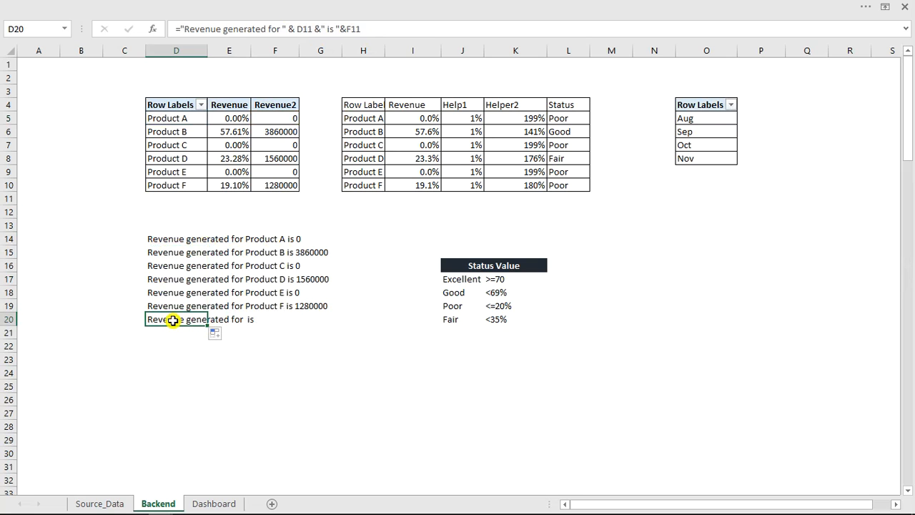
key(Delete)
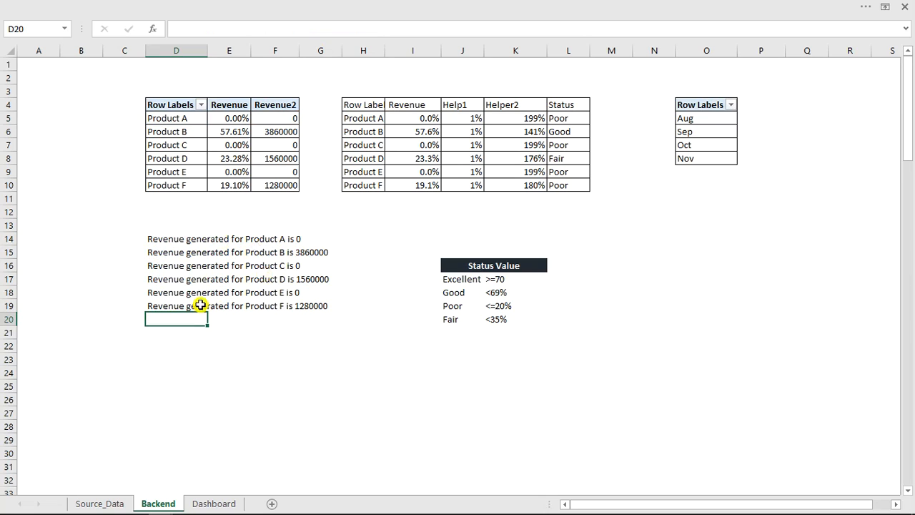
Enter =IF(F5=0," Sorry, there is no sales to retrive values",D14) in cell D21.
click(173, 335)
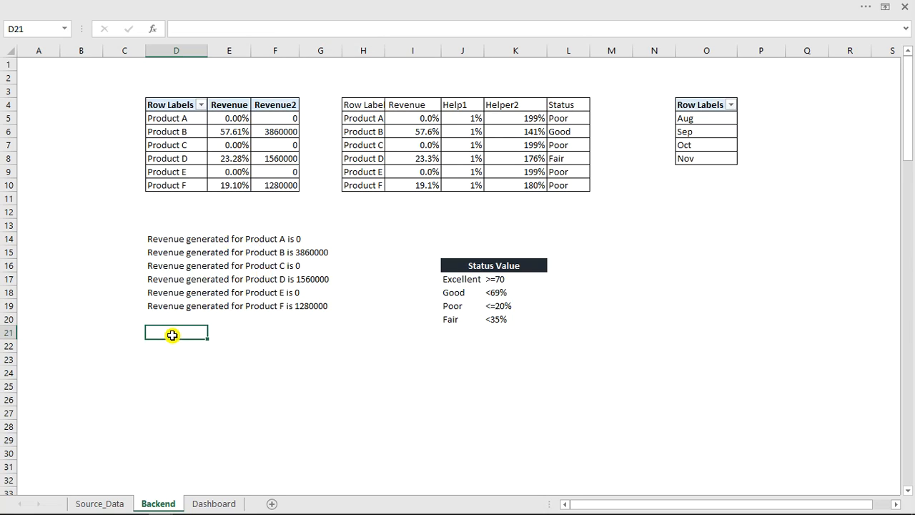
text(=IF()
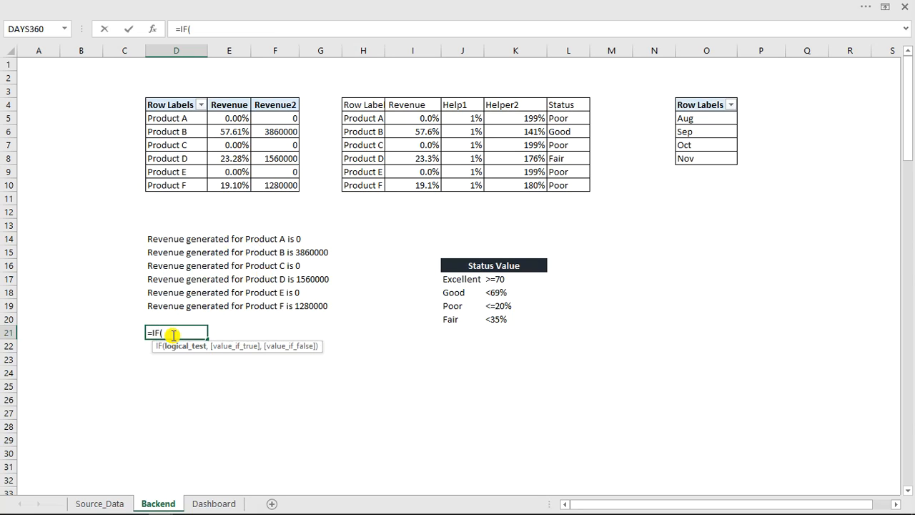
click(268, 119)
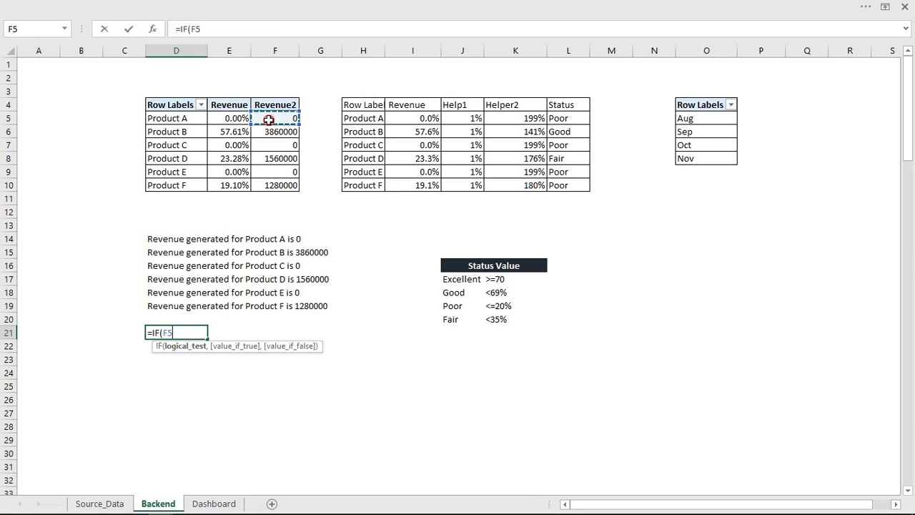
text(=)
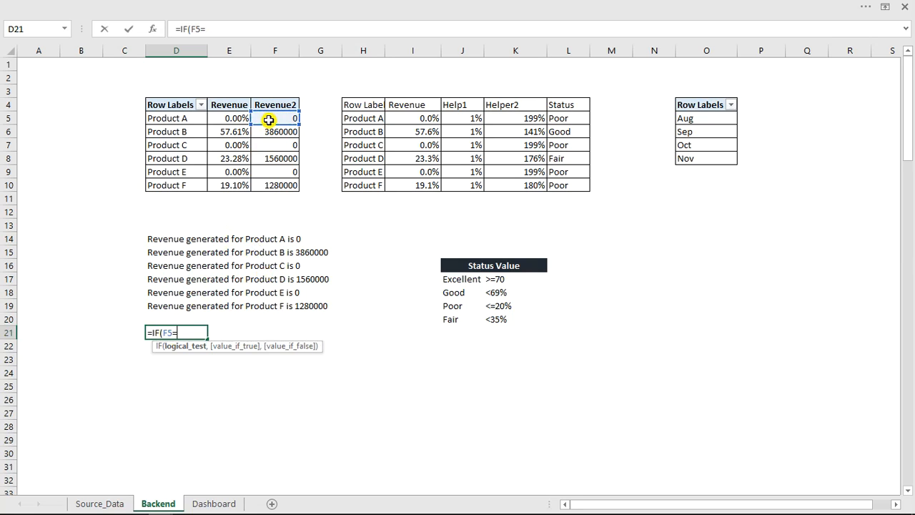
text(0," Sorry)
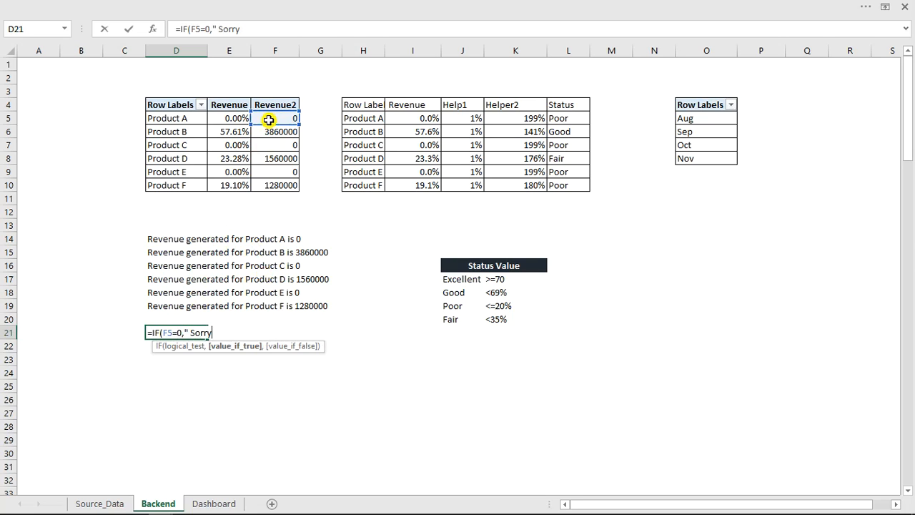
text(, there is no sales to retrive values)
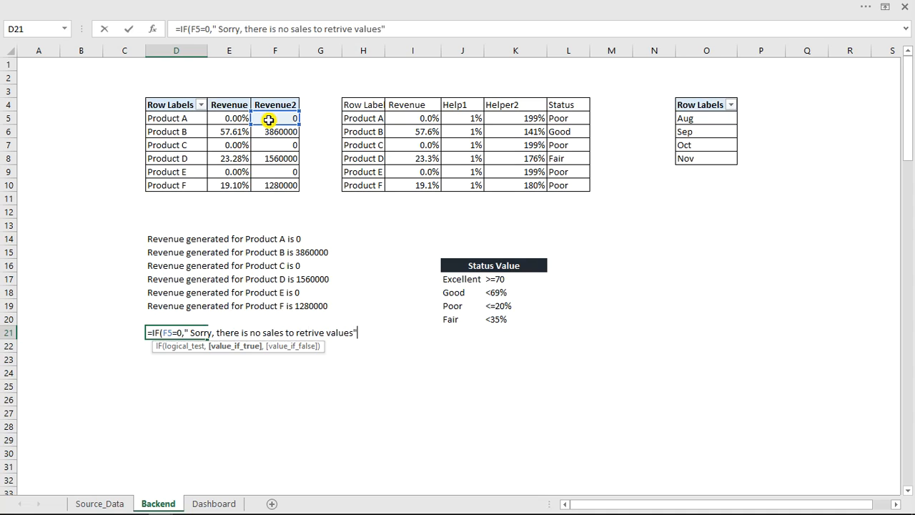
text(,)
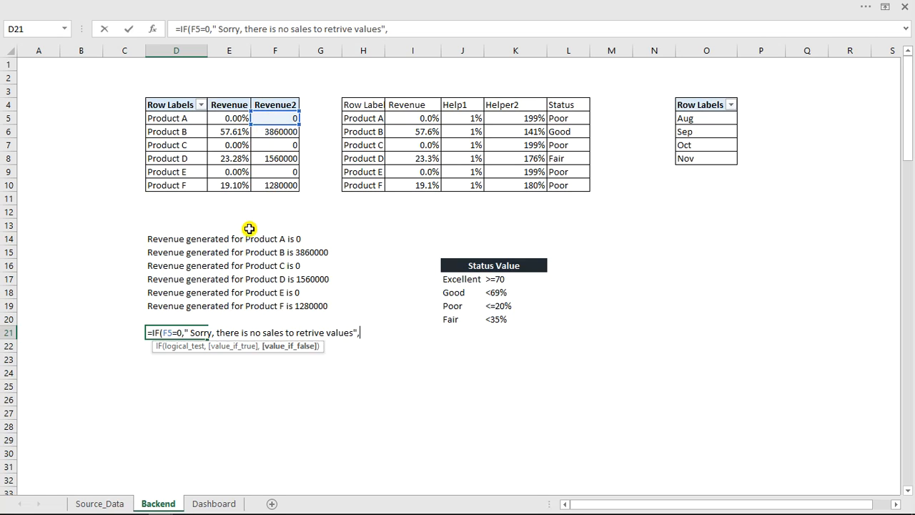
click(166, 242)
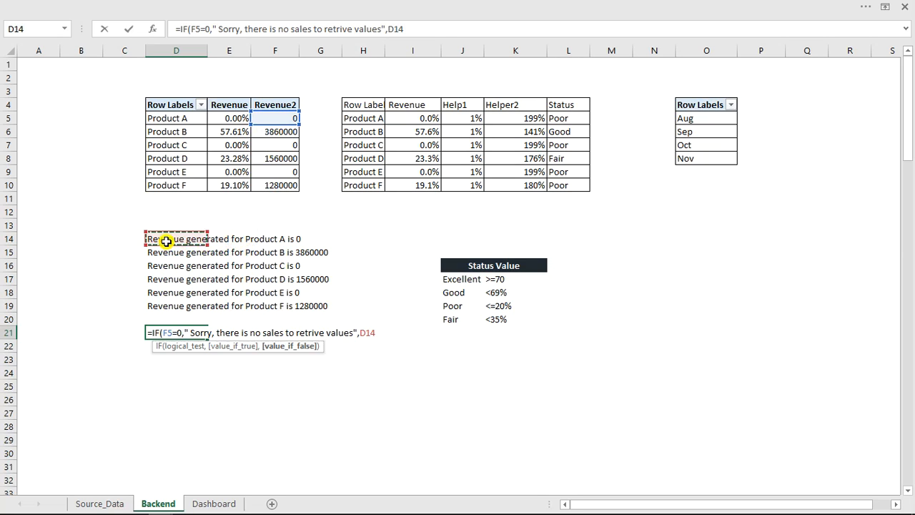
text())
key(Return)
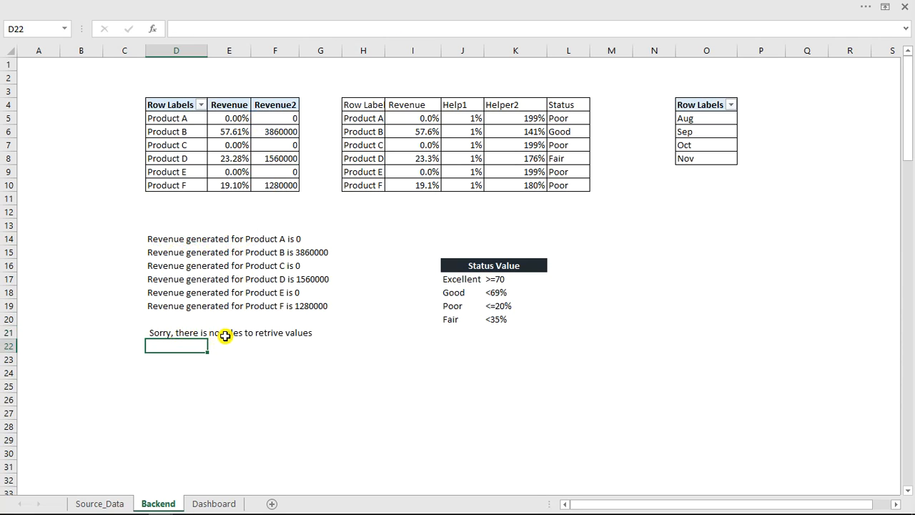
click(168, 333)
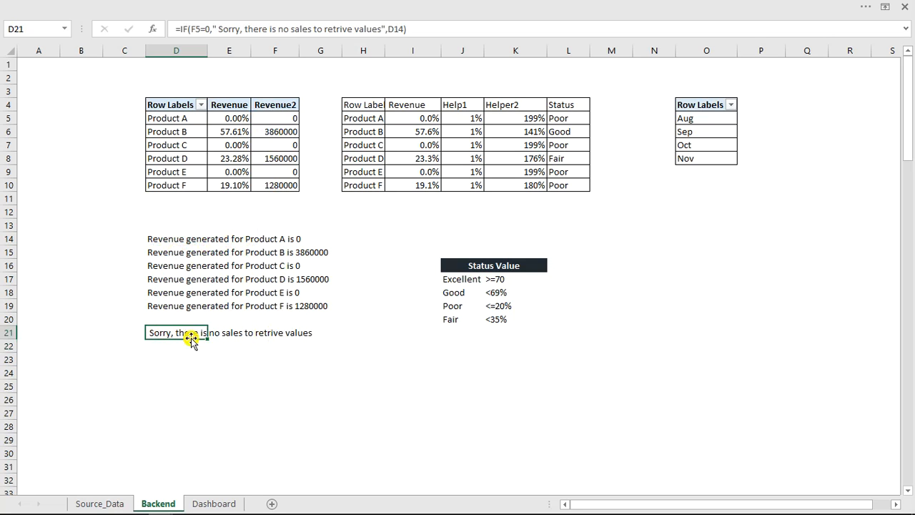
drag(208, 345, 203, 416)
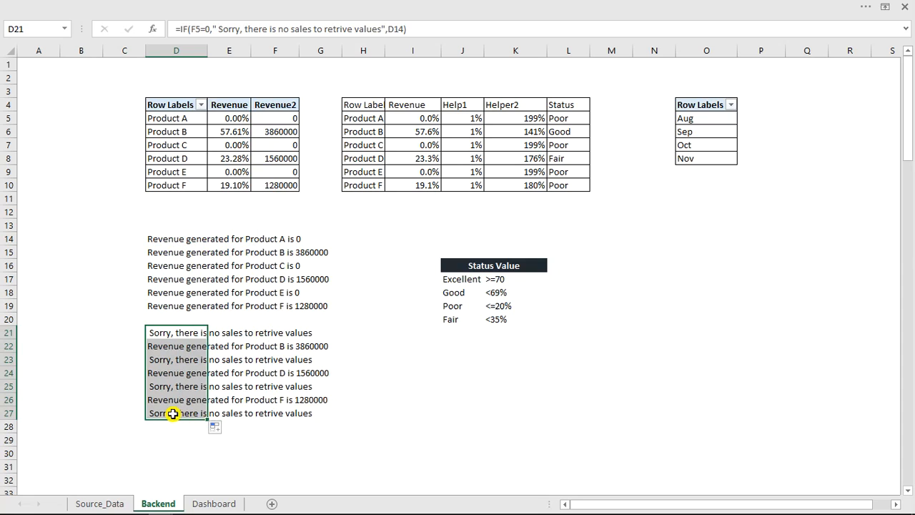
drag(207, 420, 206, 444)
click(184, 387)
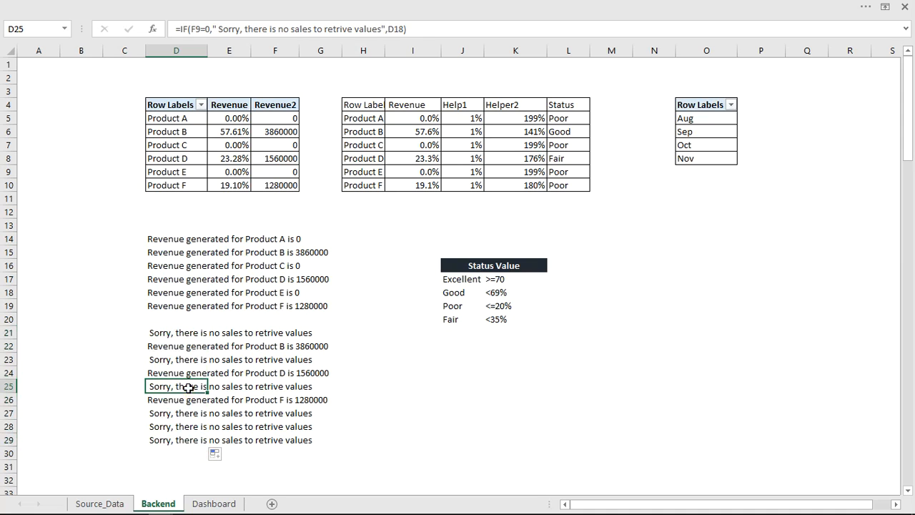
click(183, 336)
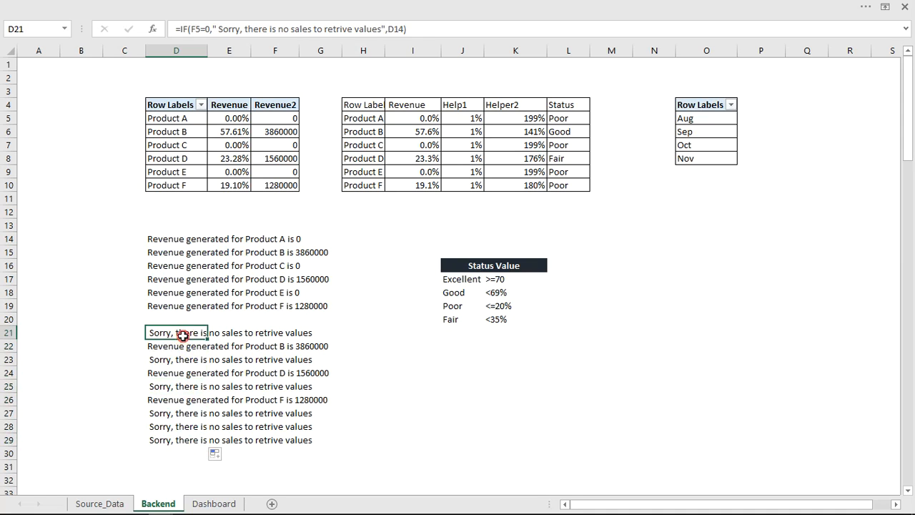
click(199, 369)
click(230, 29)
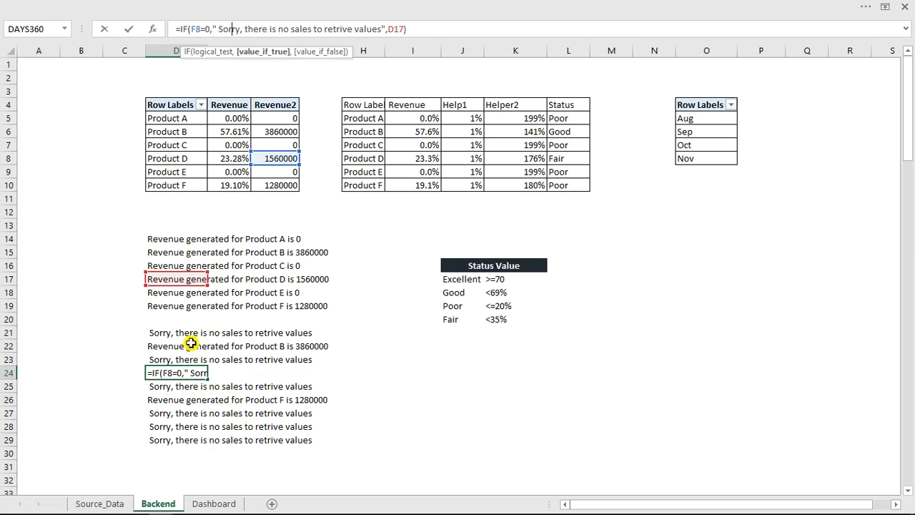
key(ctrl+Return)
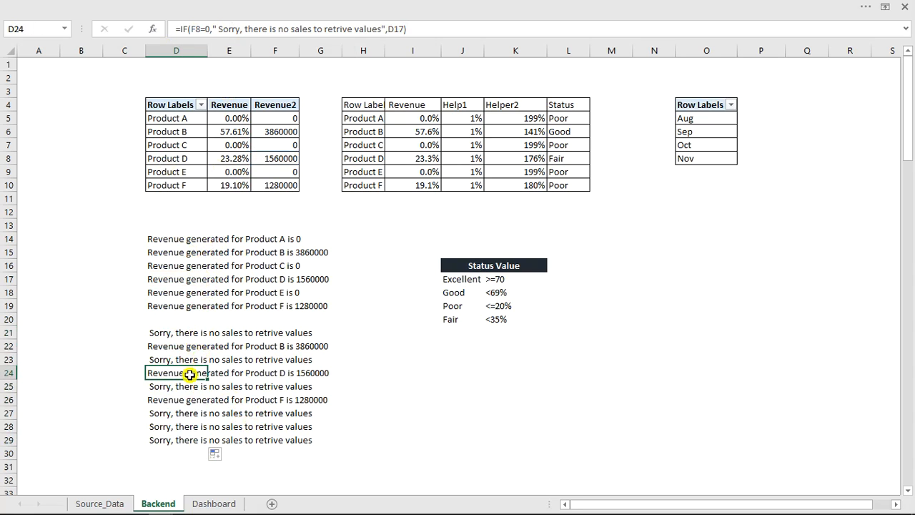
click(195, 396)
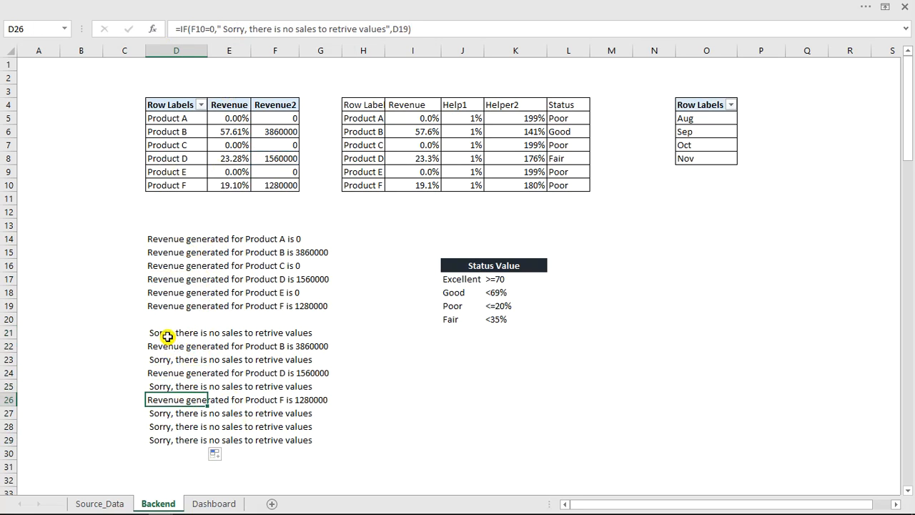
key(Up)
drag(159, 346, 268, 439)
key(Delete)
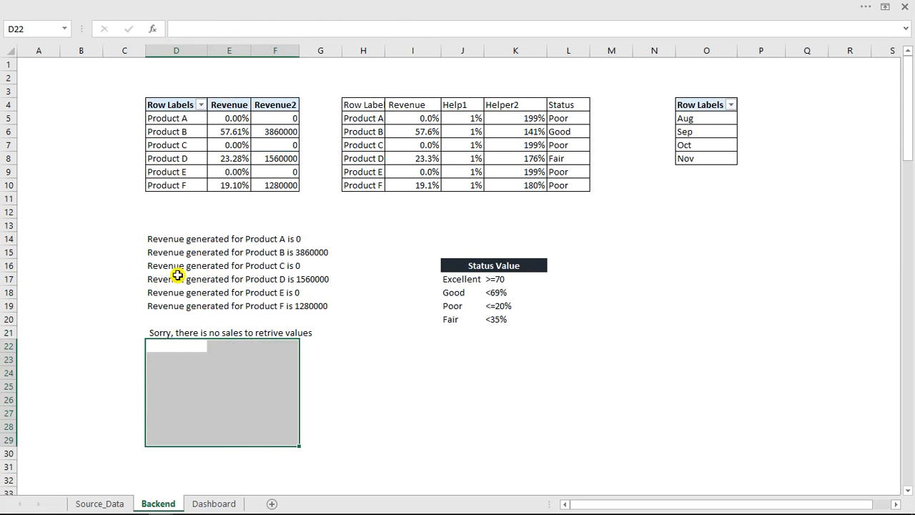
Fill the D21 IF formula down to D26 so all six products have a caption.
click(161, 332)
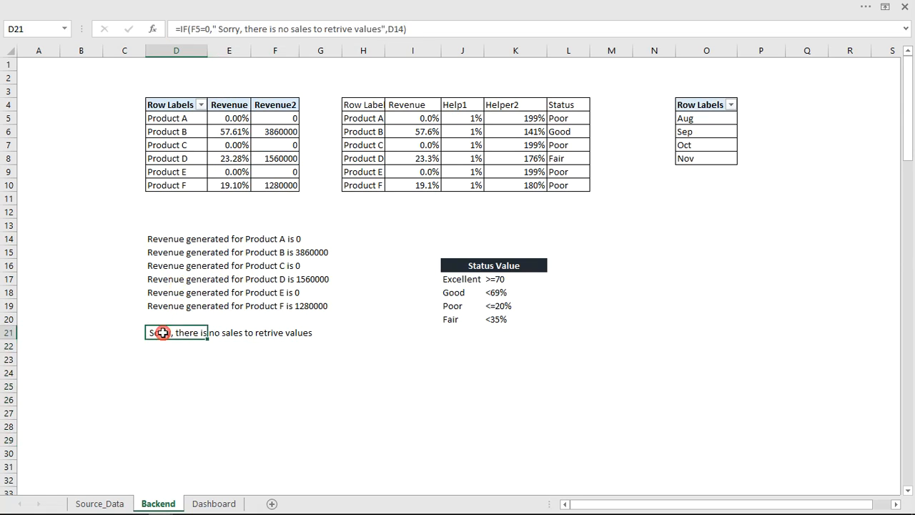
drag(208, 349, 214, 410)
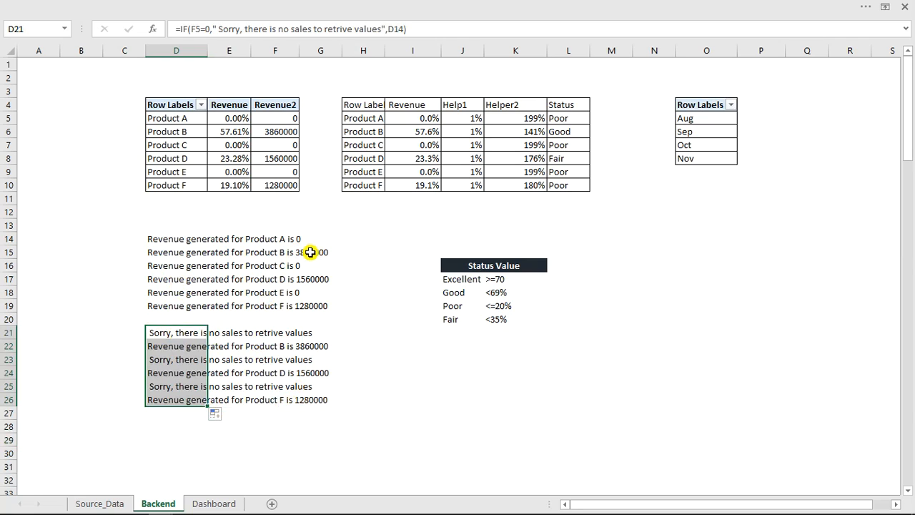
Wrap the F5 reference in cell D14's caption formula in a TEXT function with the number format "$#,##00".
click(151, 239)
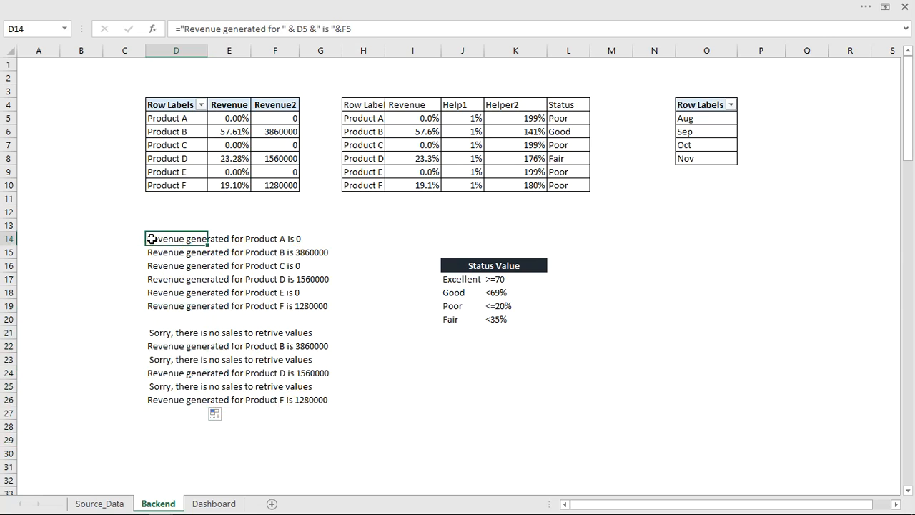
click(340, 29)
text(text)
key(Tab)
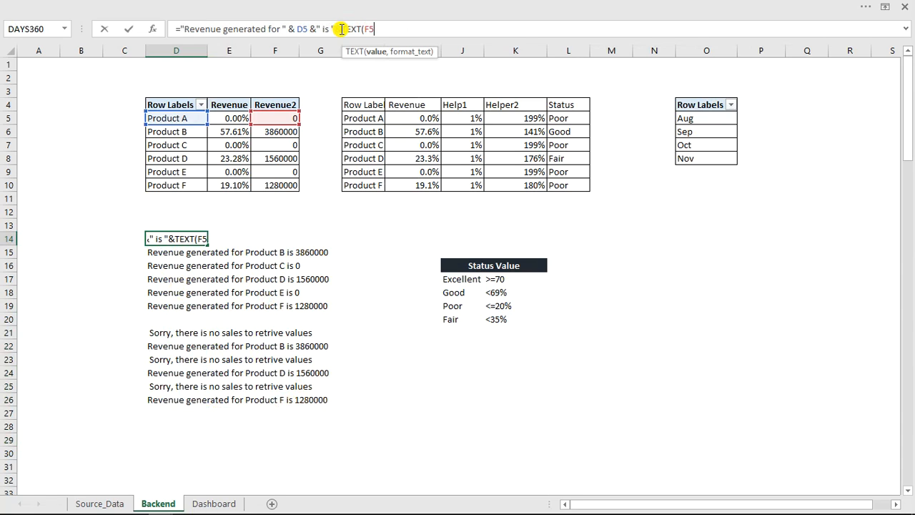
text(,)
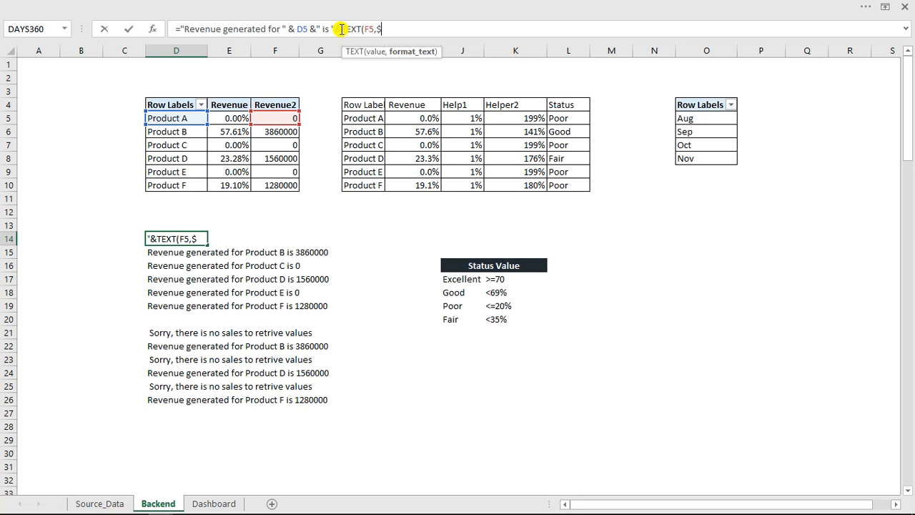
text($#,##0)
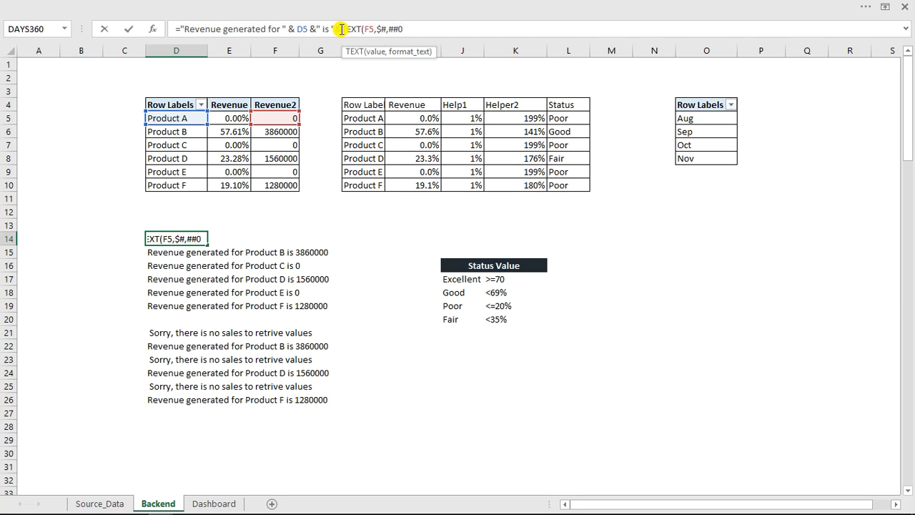
text(0")
click(378, 28)
text(")
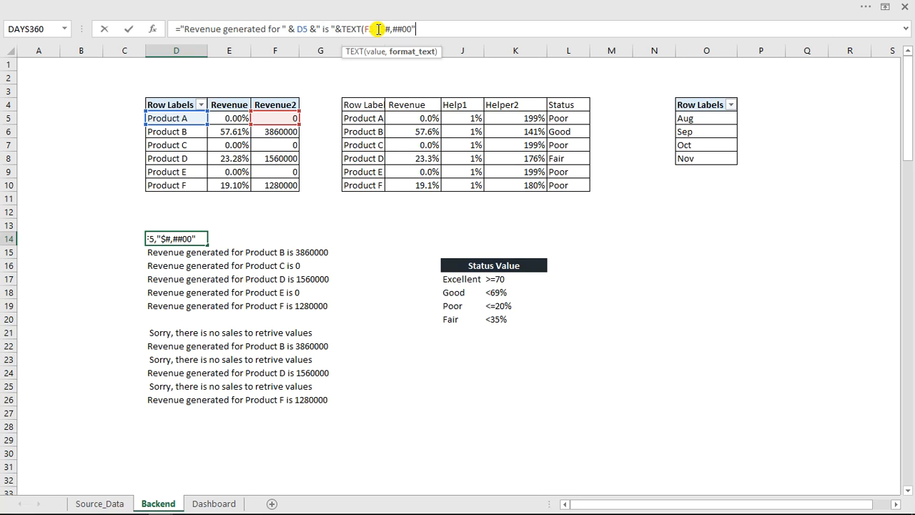
key(Return)
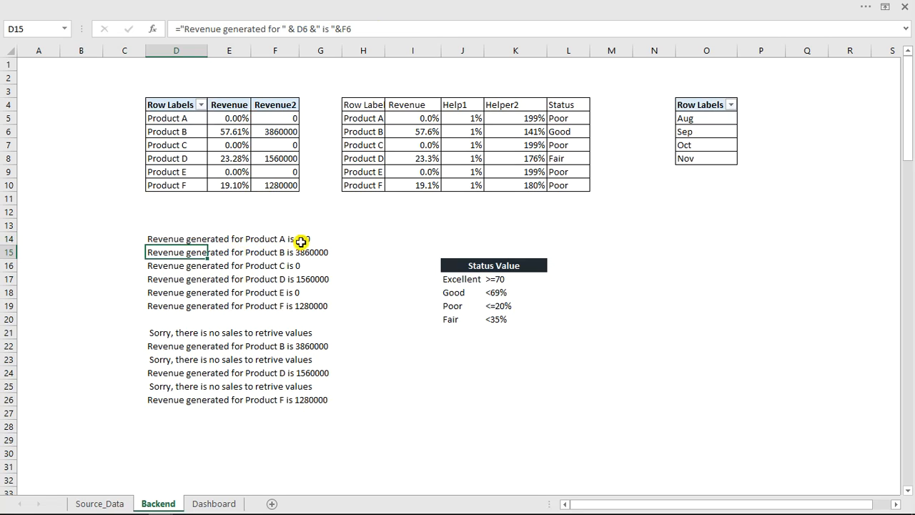
Fill the D14 currency-formatted caption formula down to D19 so all six products use it.
click(161, 239)
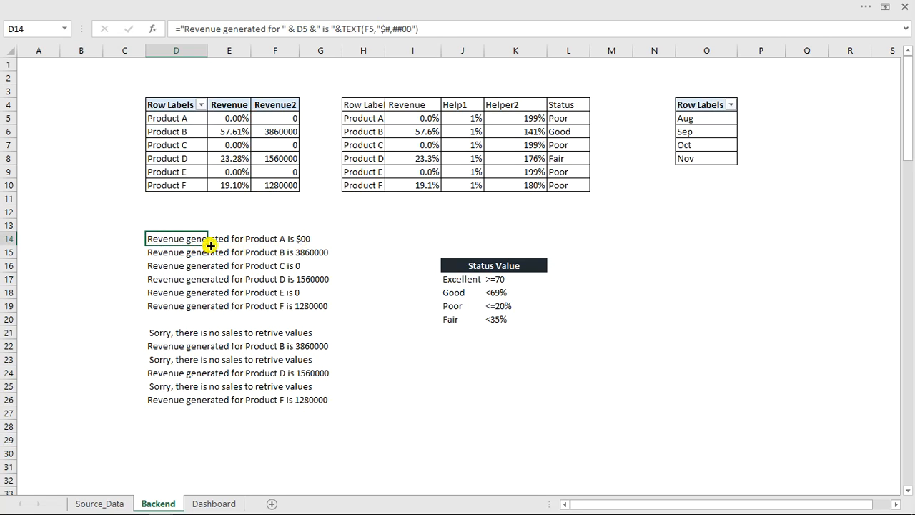
drag(208, 244, 205, 309)
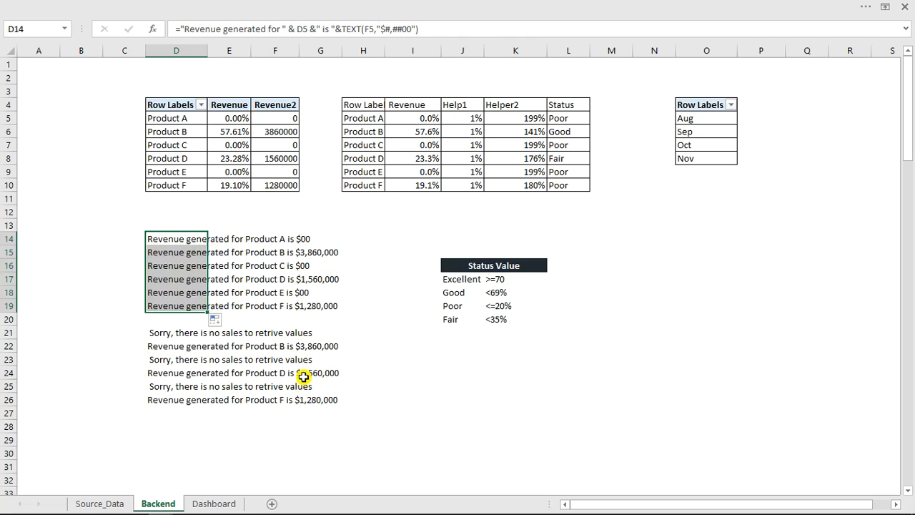
click(229, 344)
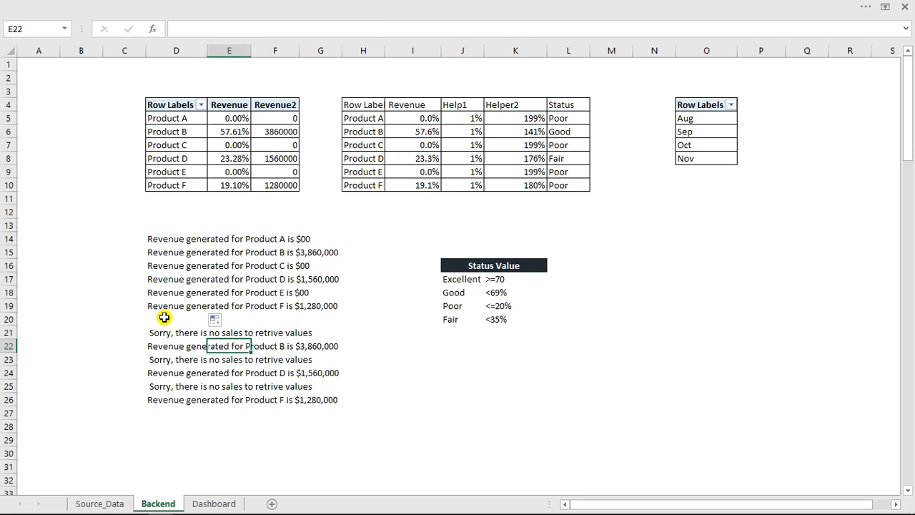
Examine the revenue and Condition caption blocks on the Backend sheet of the reference workbook and return to the working workbook.
drag(165, 333, 275, 394)
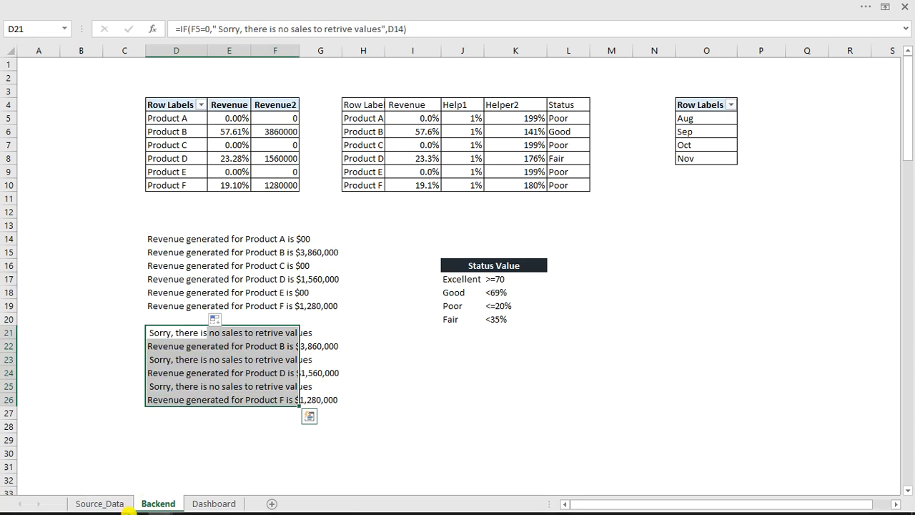
mouse_move(164, 507)
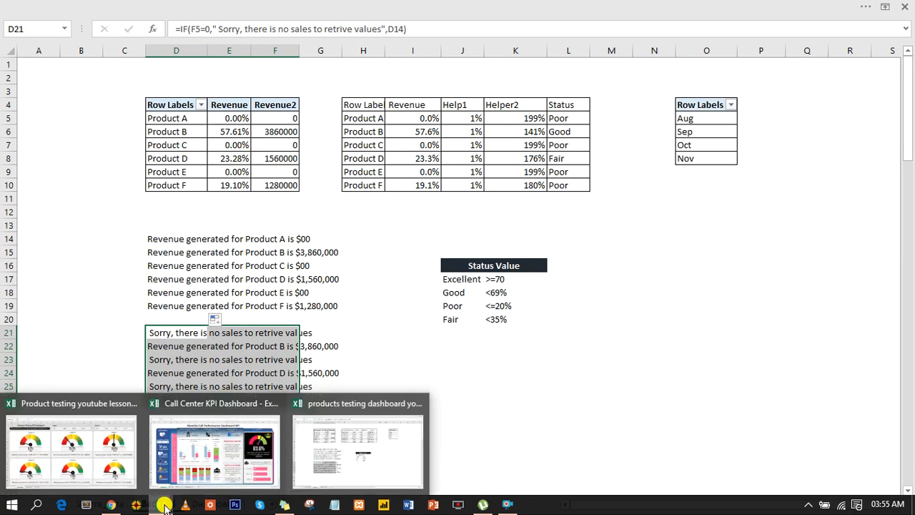
click(104, 461)
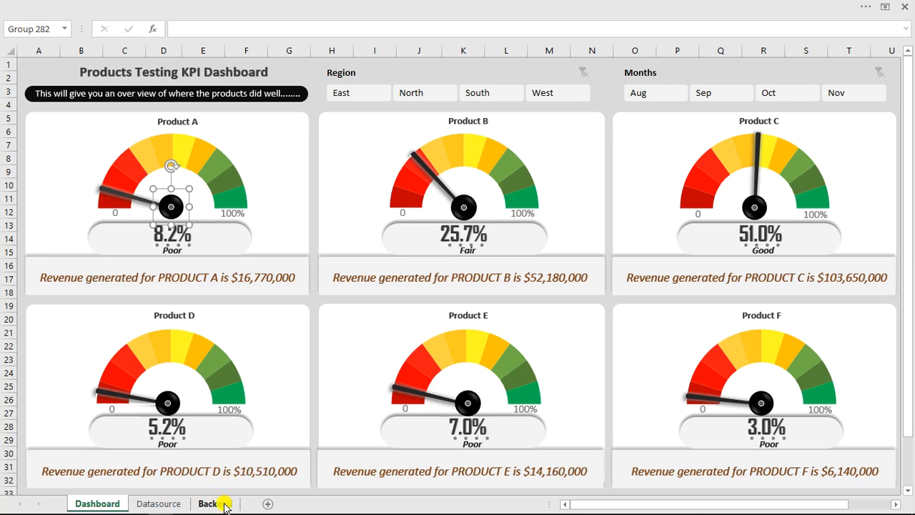
click(216, 504)
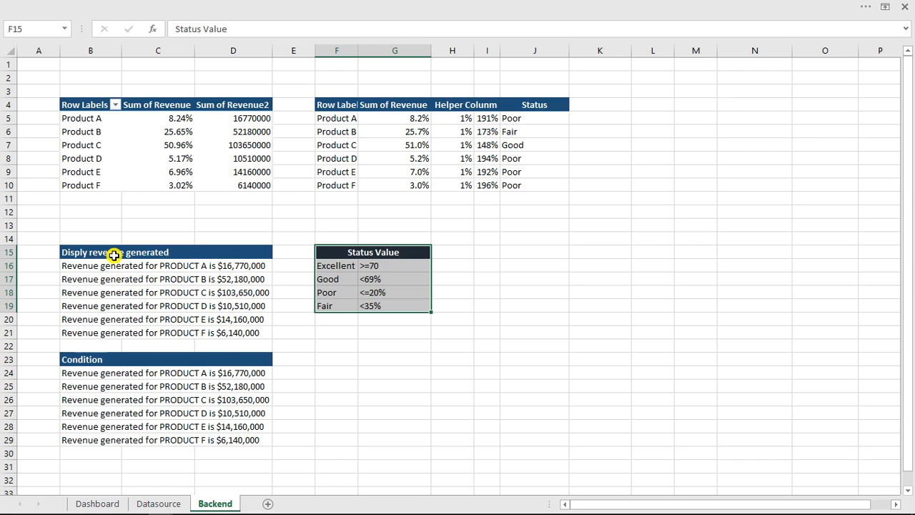
click(90, 361)
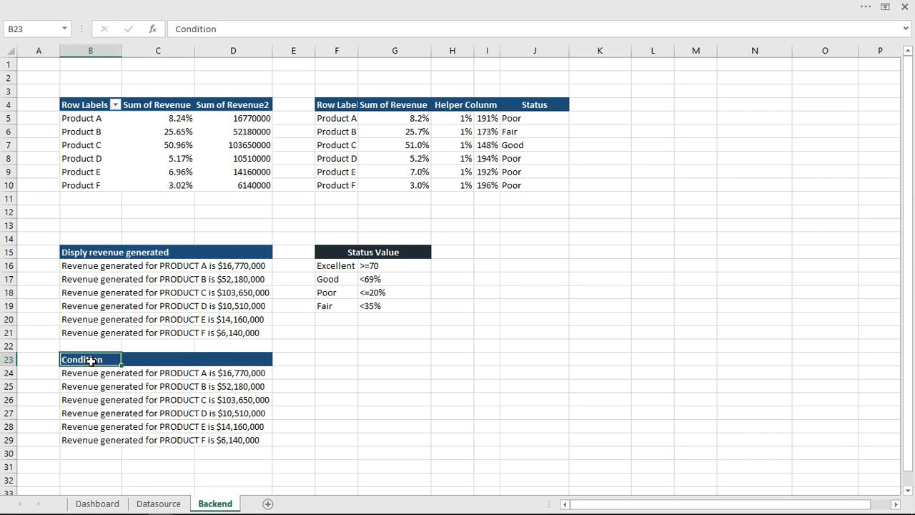
mouse_move(143, 512)
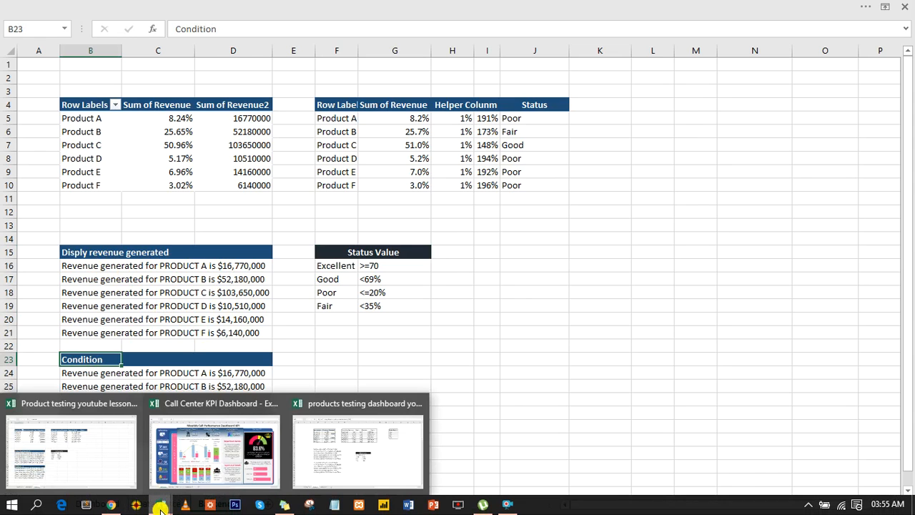
click(346, 457)
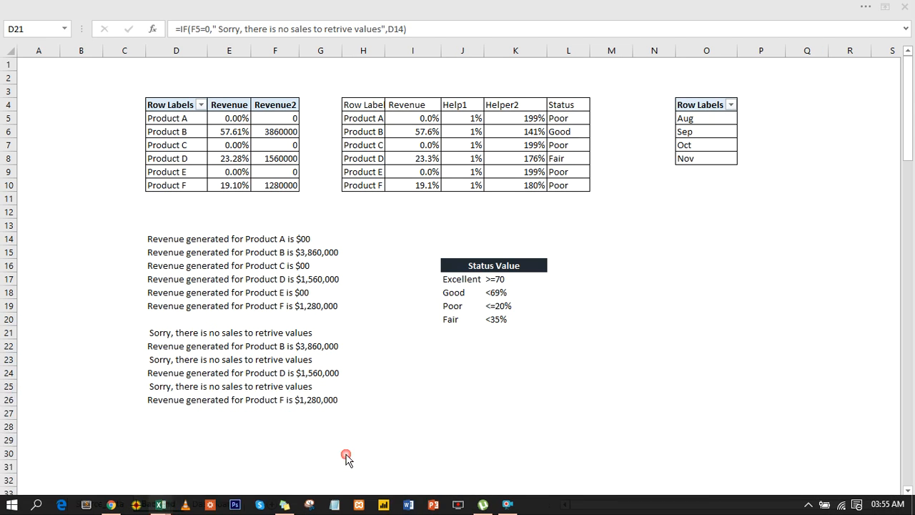
On the Dashboard sheet, duplicate Product A's status label into the empty caption strip below it.
click(112, 502)
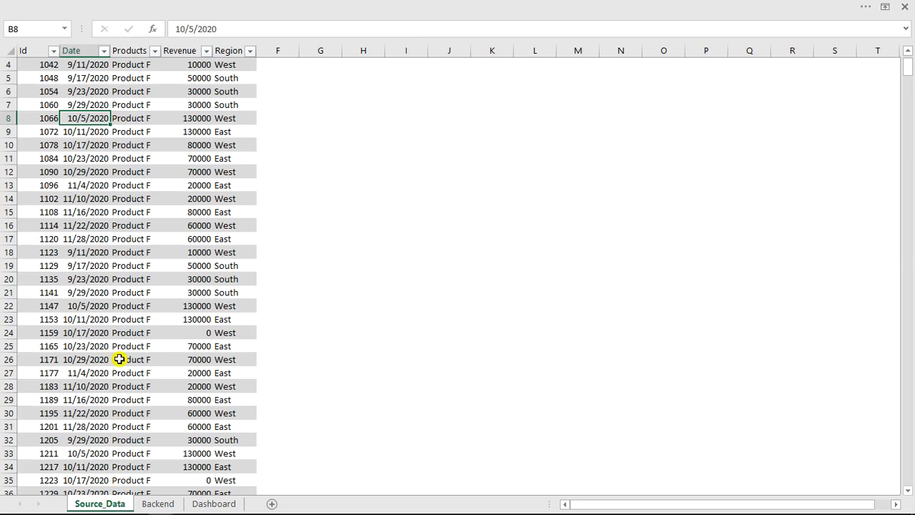
click(229, 502)
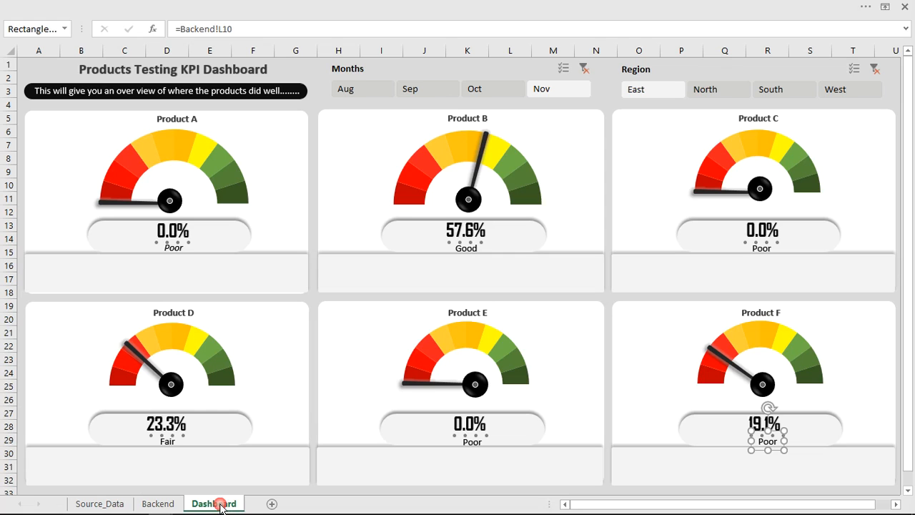
click(175, 248)
drag(174, 248, 172, 275)
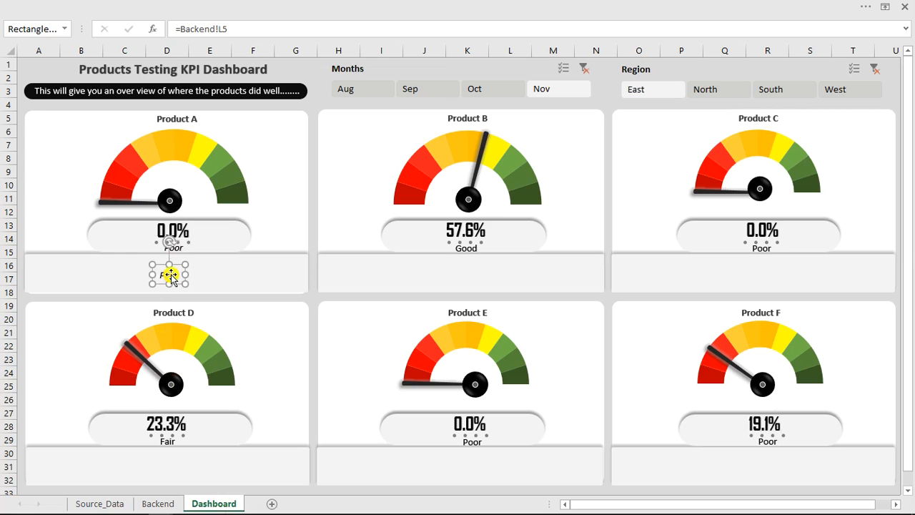
Link the duplicated label in Product A's caption strip to cell D21 of the Backend sheet.
drag(229, 26, 202, 32)
click(230, 30)
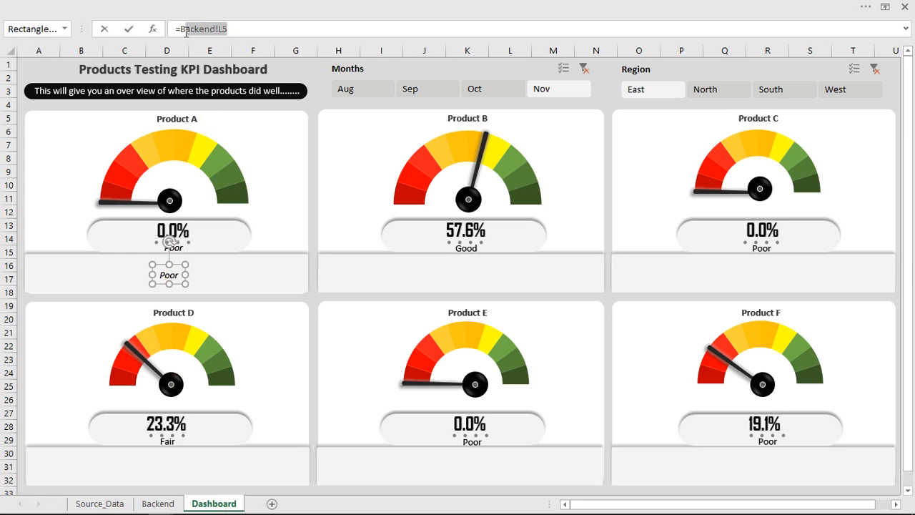
click(152, 503)
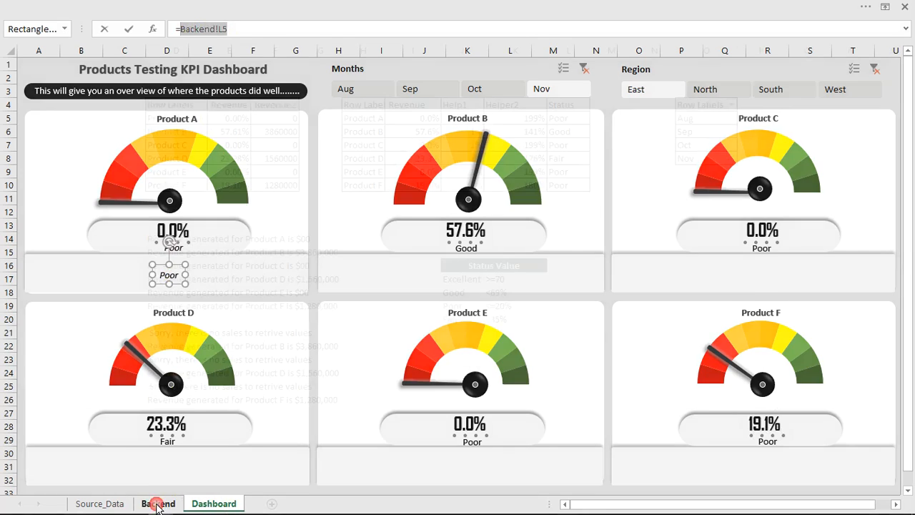
click(166, 332)
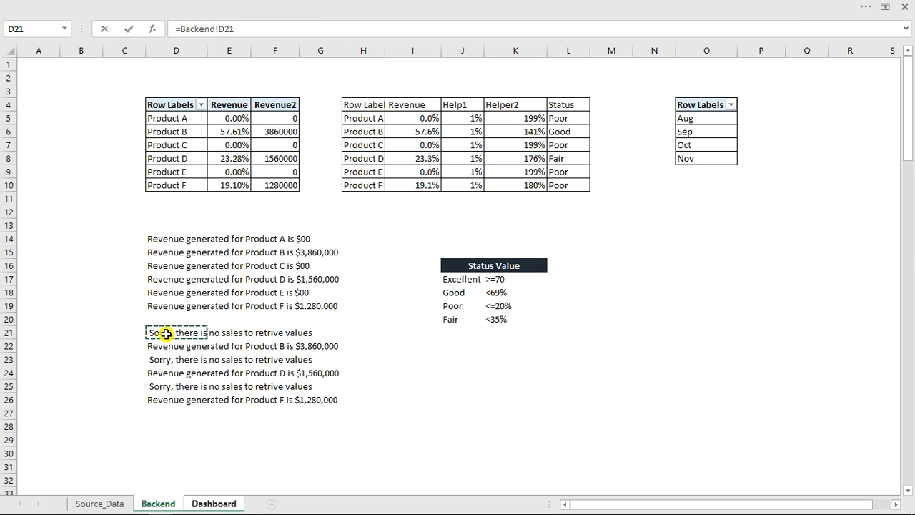
key(Return)
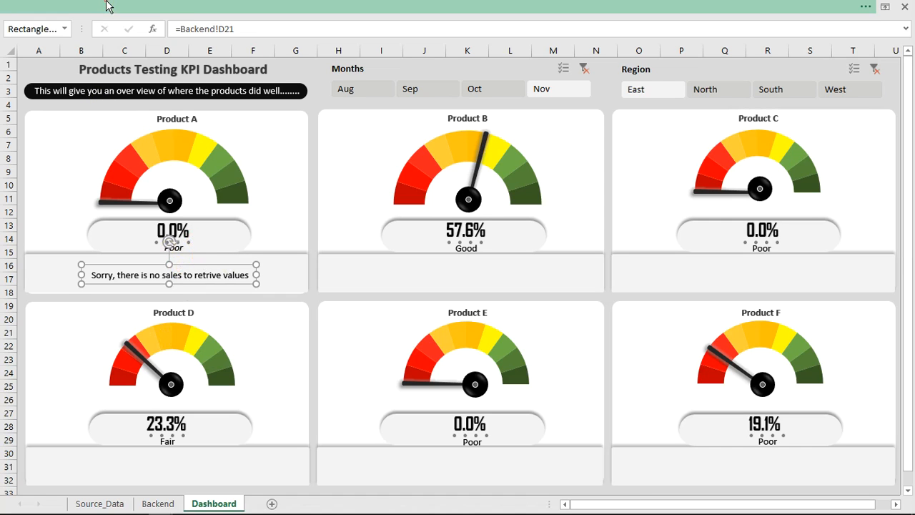
Format the Product A caption as 16 pt italic text in the darkest theme green.
click(191, 18)
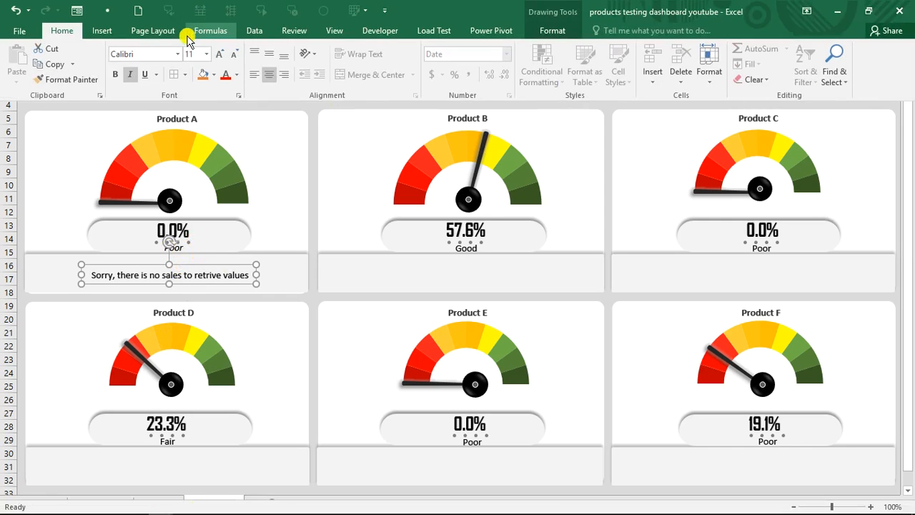
click(218, 56)
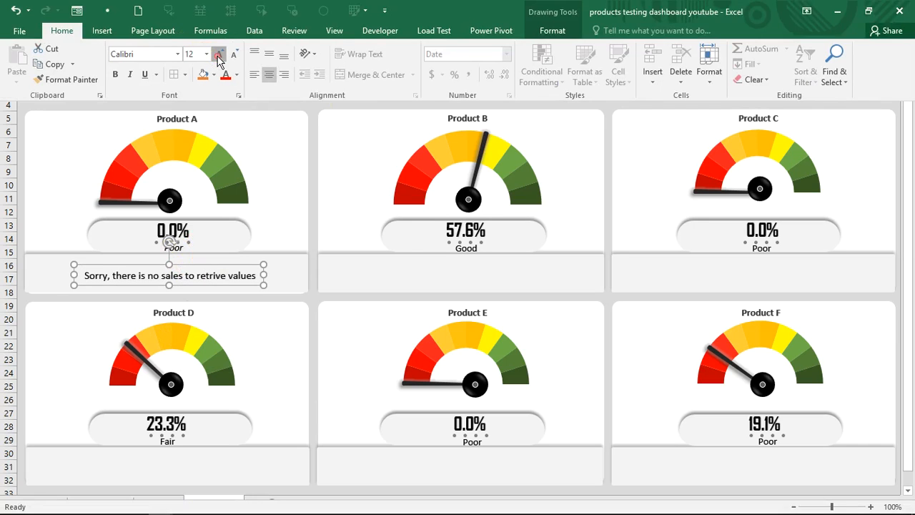
click(218, 56)
click(218, 56)
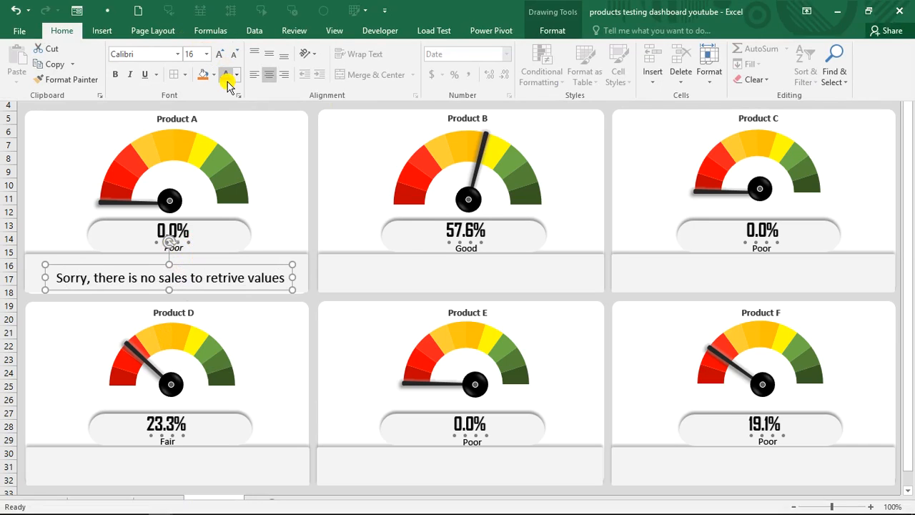
click(130, 74)
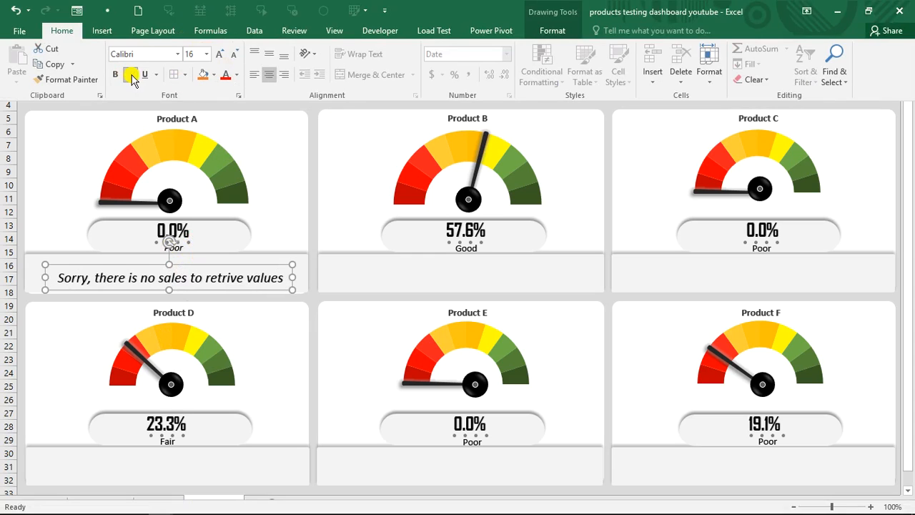
click(238, 74)
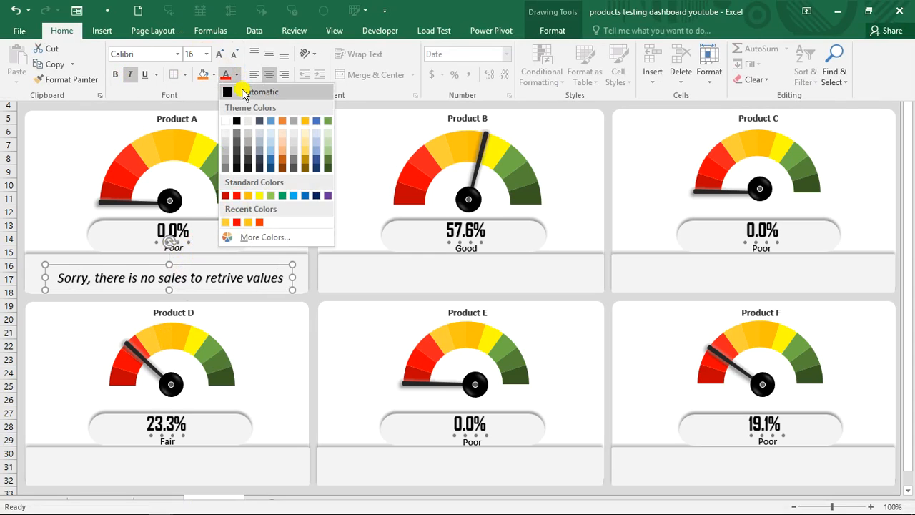
click(328, 166)
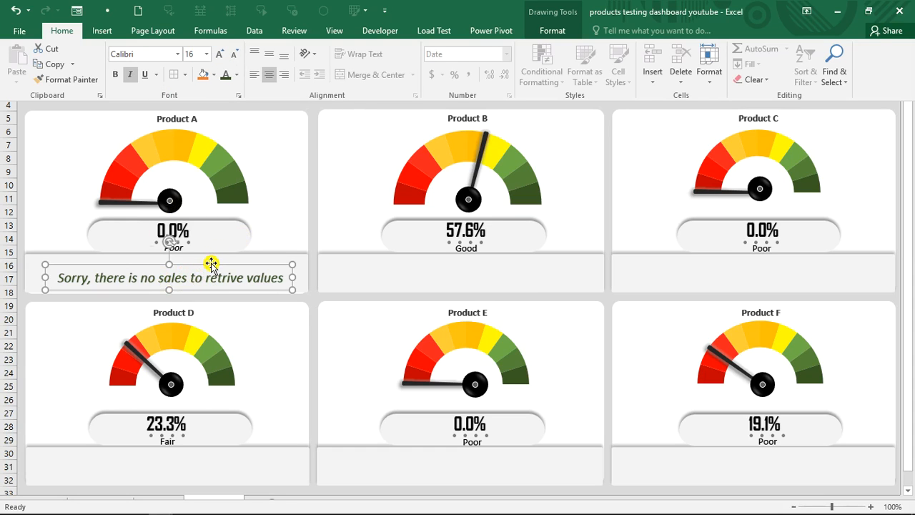
key(ctrl+shift+F1)
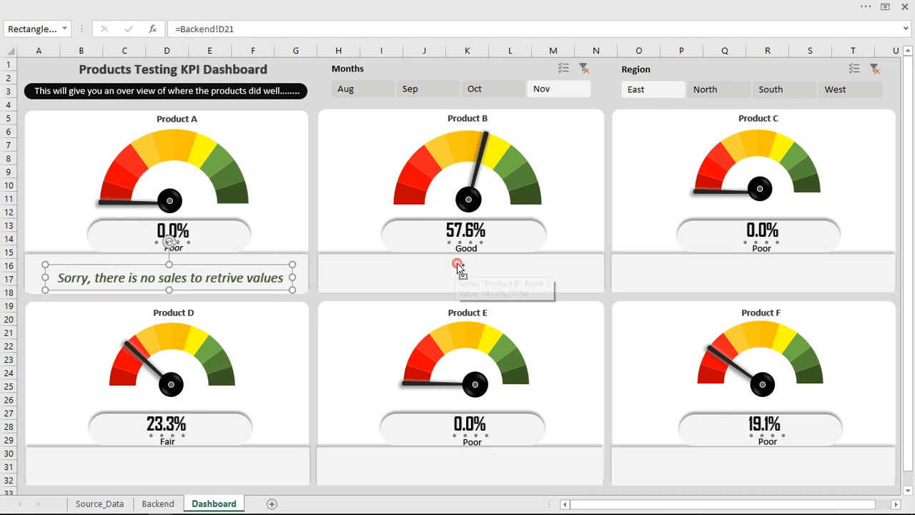
Copy the formatted Product A caption into the caption strips of Products B through F and check the original's cell link.
drag(263, 264, 246, 460)
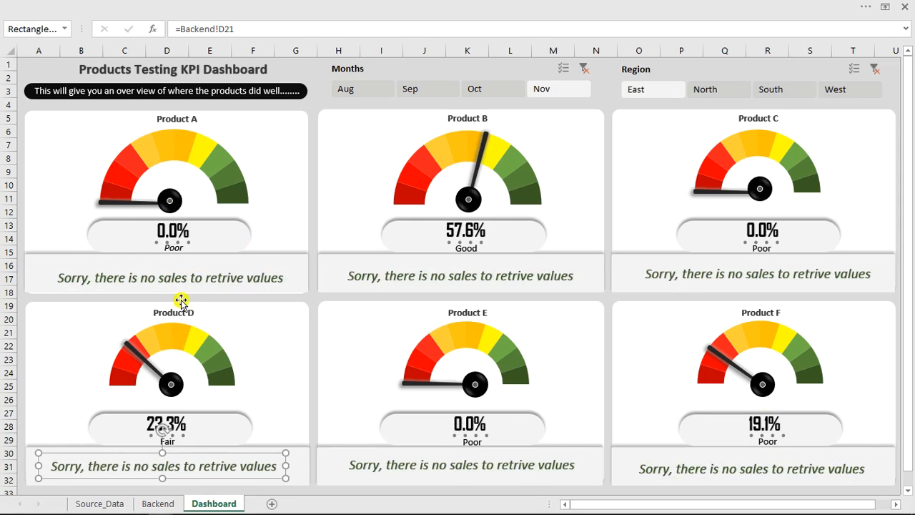
click(194, 280)
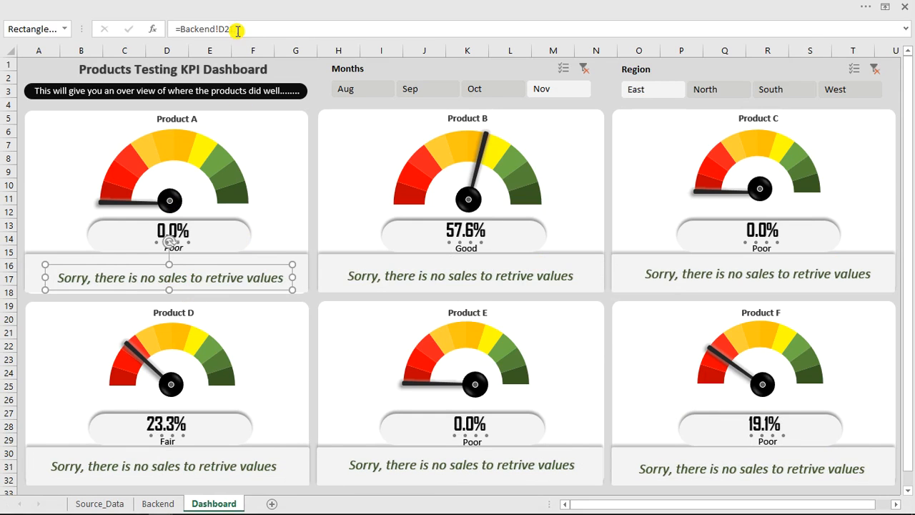
Change the Product B caption's link to =Backend!D22.
click(436, 273)
click(237, 29)
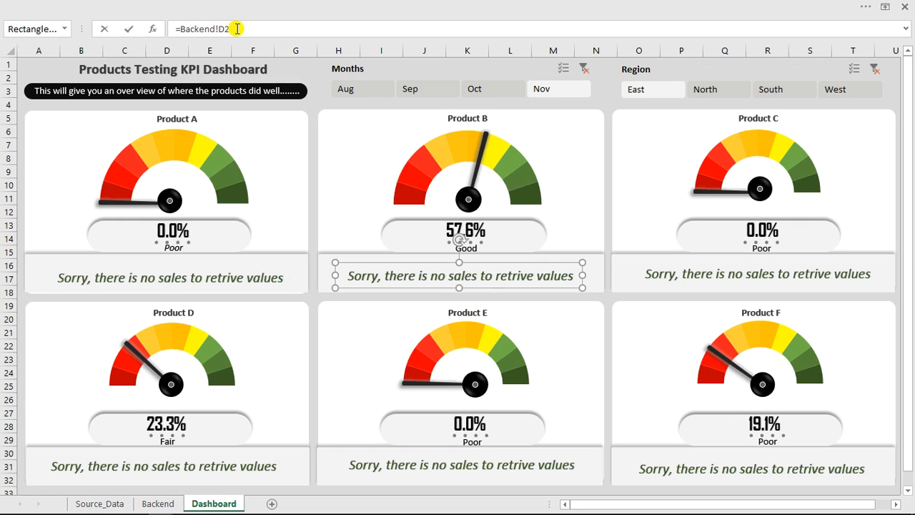
key(Return)
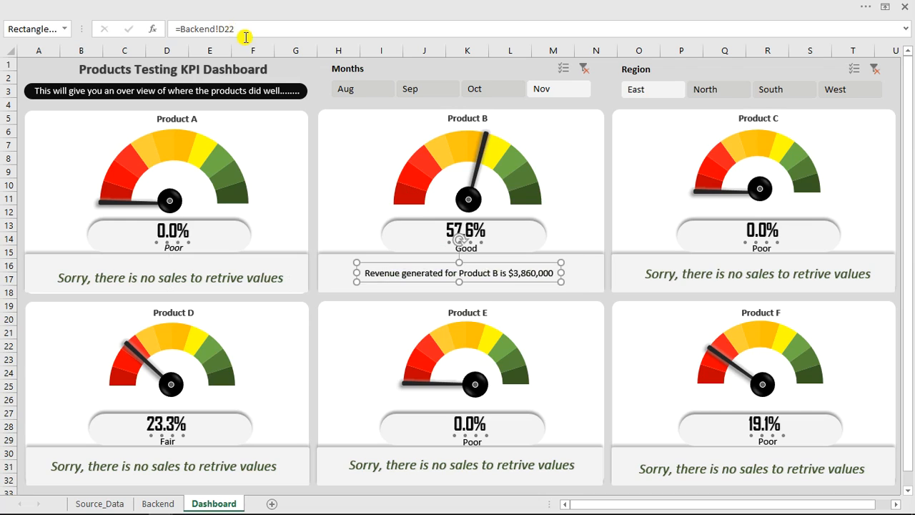
Change the Product C caption's link to =Backend!D23.
click(708, 276)
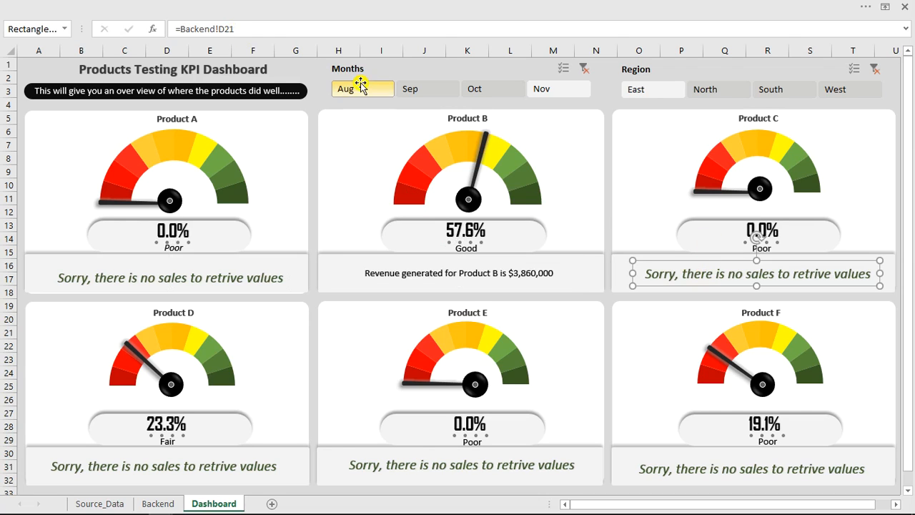
click(239, 32)
key(BackSpace)
text(1)
key(Return)
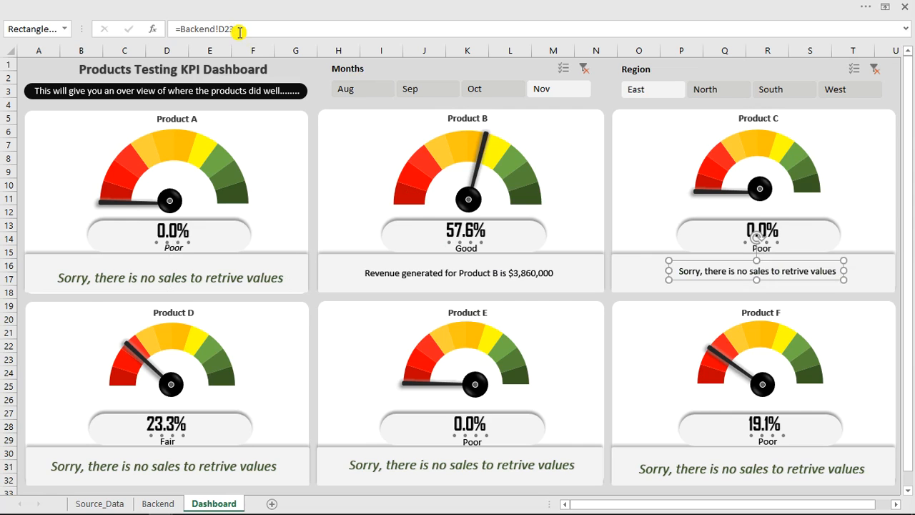
Change the Product D caption's link to =Backend!D24.
click(129, 470)
click(252, 28)
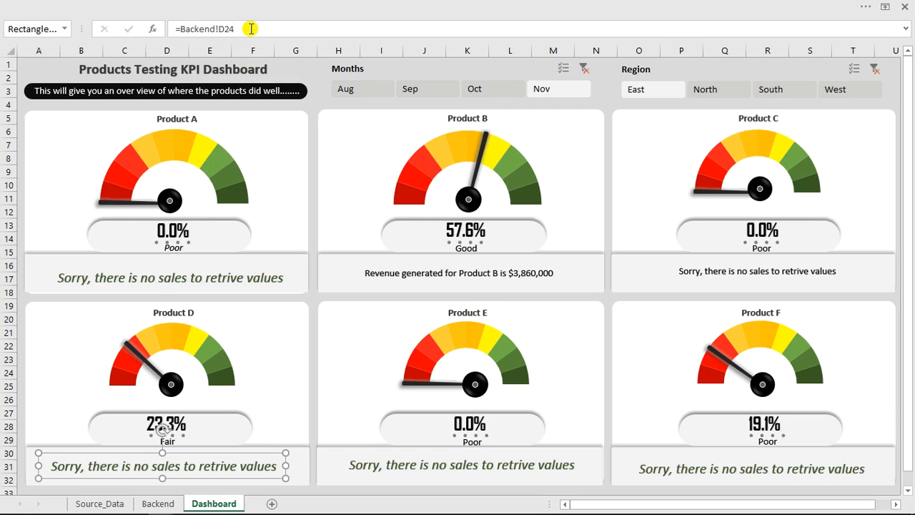
key(Return)
Link the Product E caption to =Backend!D25 and the Product F caption to =Backend!D26.
click(473, 472)
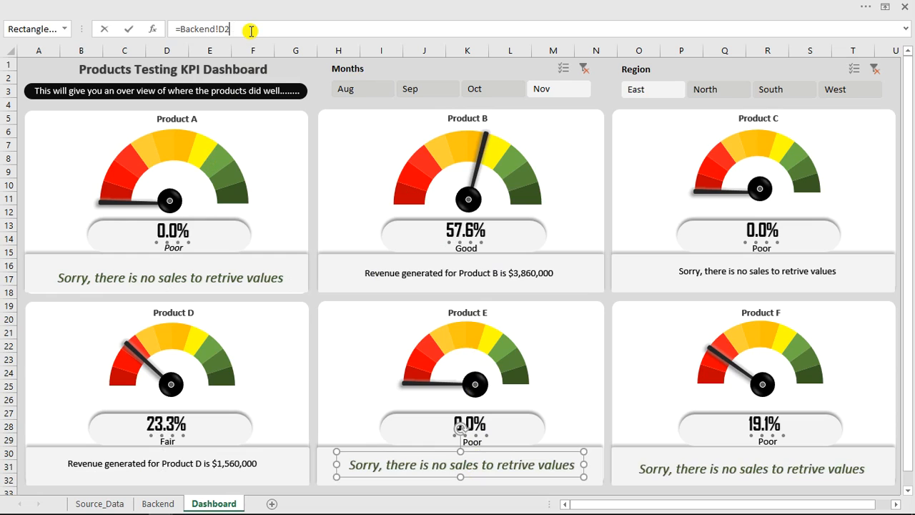
key(Return)
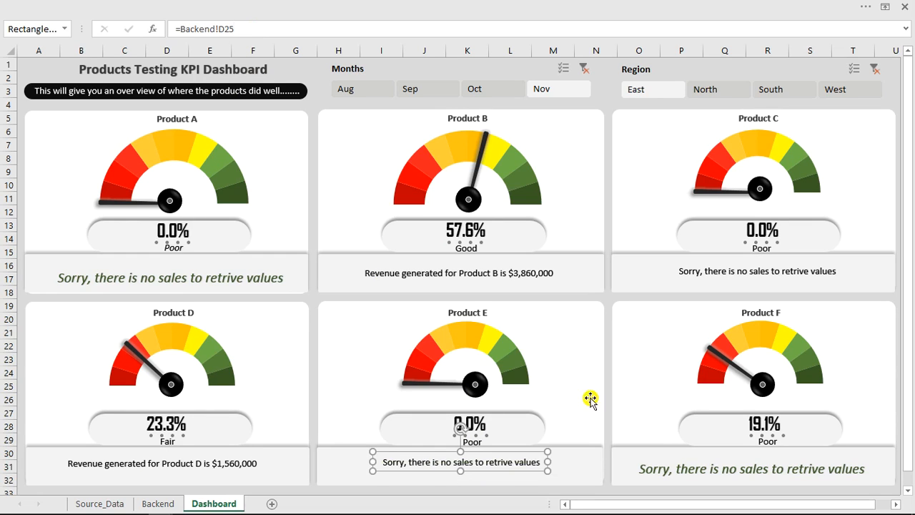
click(709, 469)
click(265, 28)
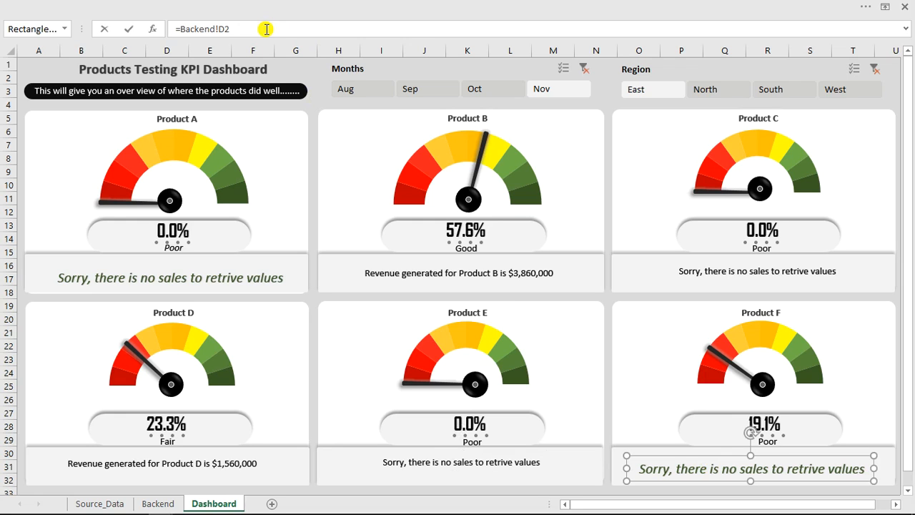
key(Return)
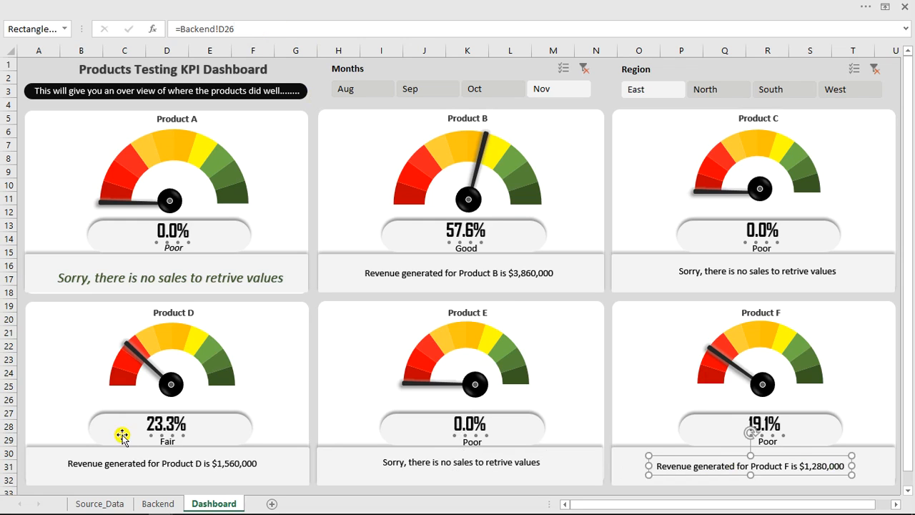
Check the IF formulas behind the six revenue captions in cells D21 to D26 of the Backend sheet.
click(159, 503)
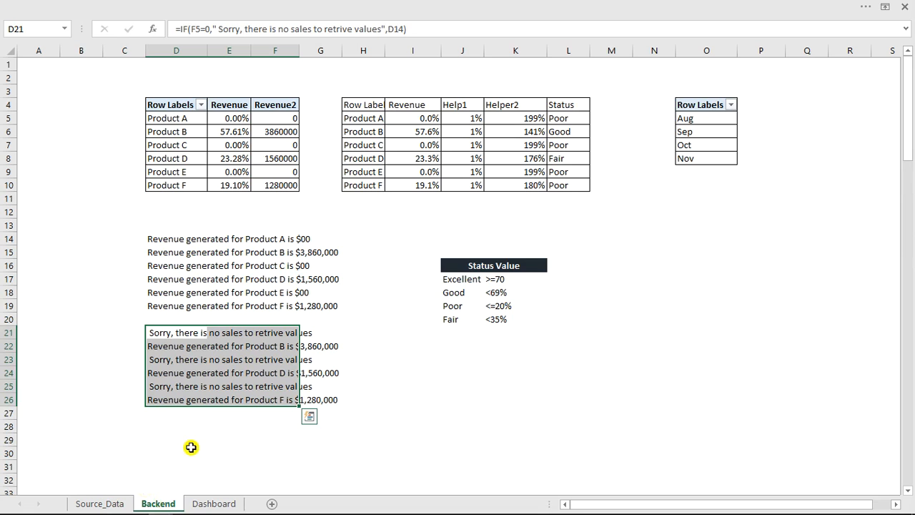
click(166, 402)
click(160, 336)
click(163, 347)
click(168, 359)
click(172, 373)
click(173, 386)
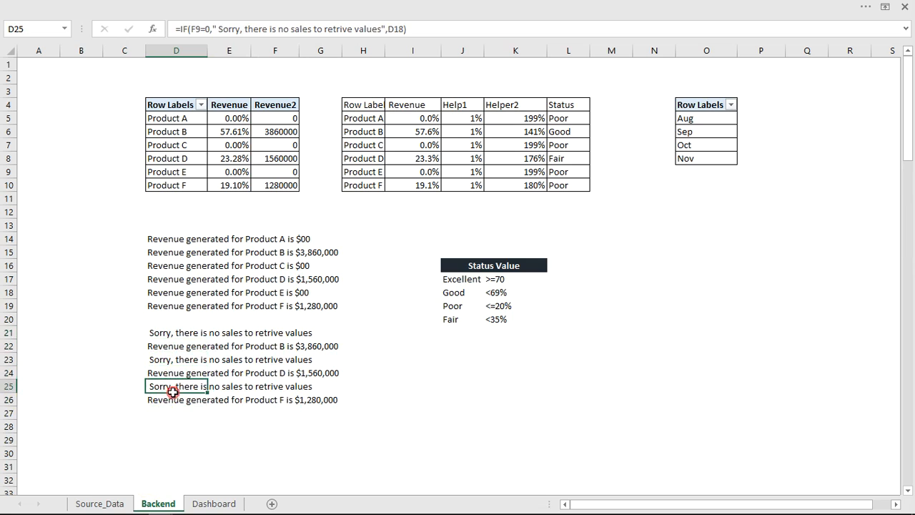
click(176, 400)
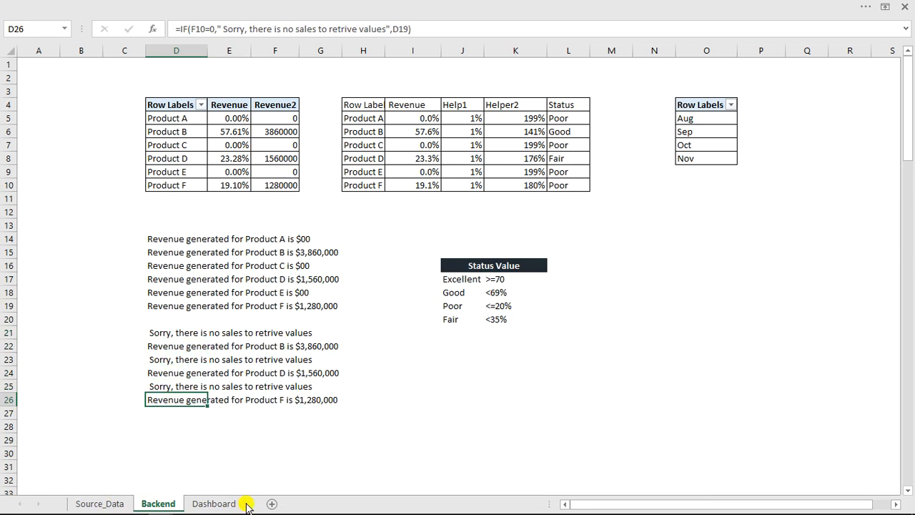
On the Dashboard sheet, copy the Product A caption's formatting onto the Product B through F captions and shift the Product D caption slightly right.
click(214, 505)
click(147, 281)
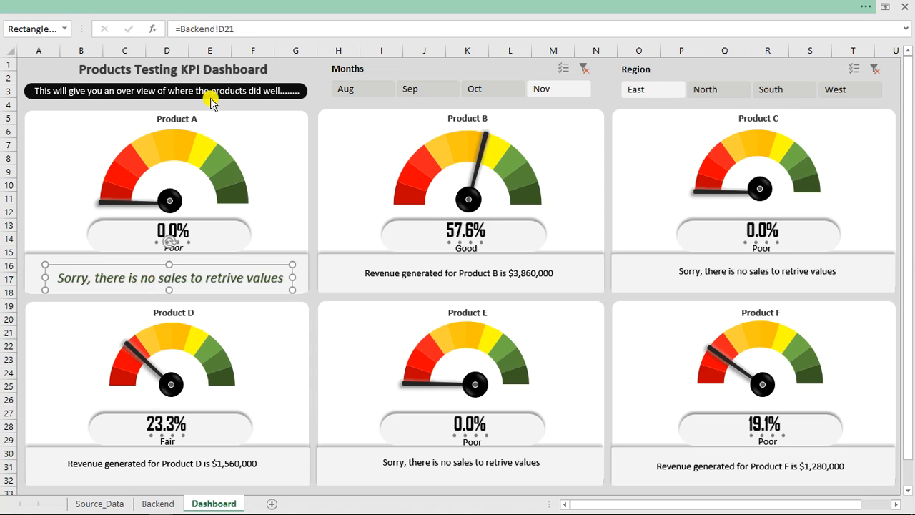
key(ctrl+shift+F1)
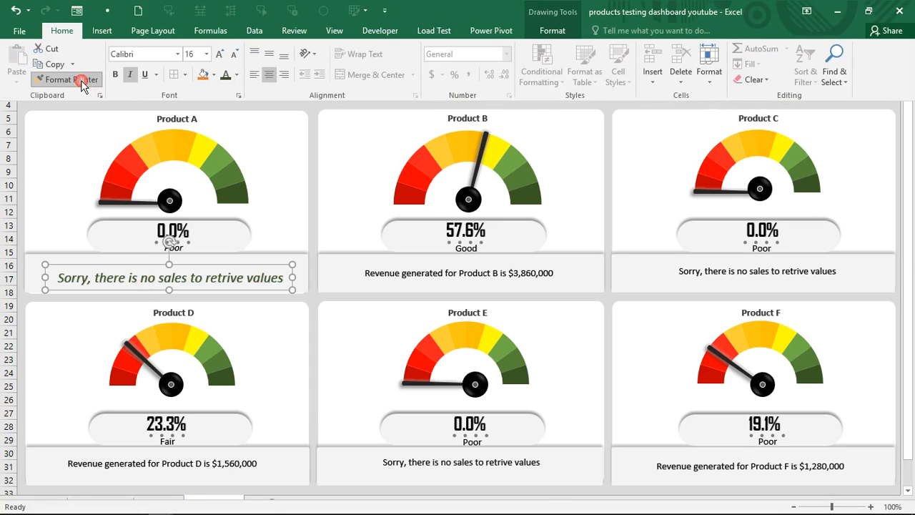
click(472, 272)
click(723, 275)
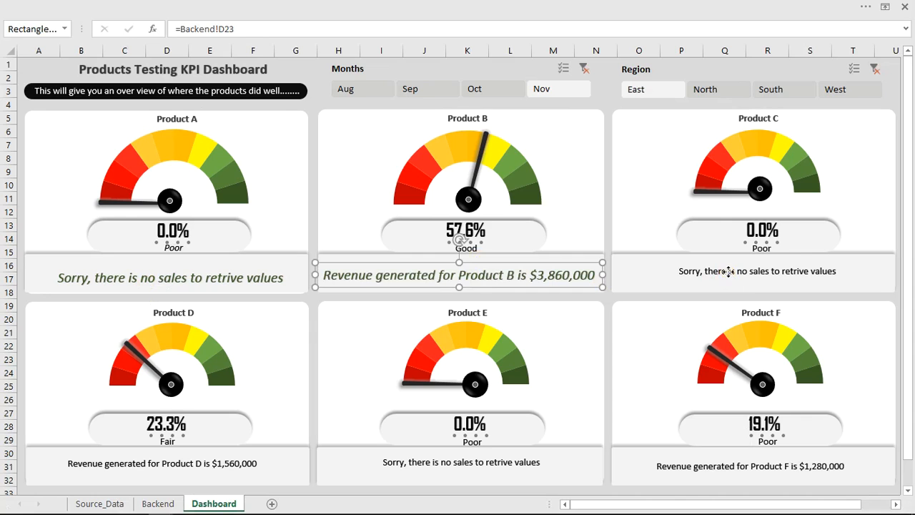
click(779, 468)
click(490, 467)
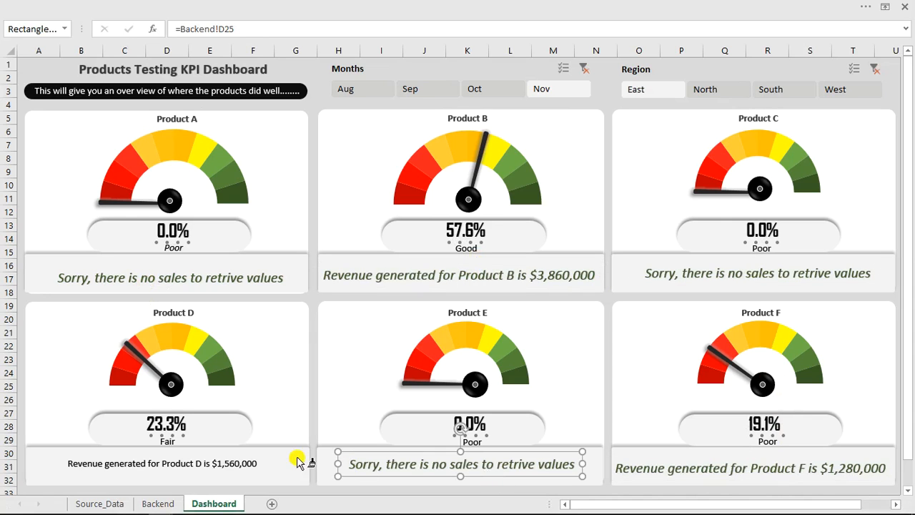
click(250, 463)
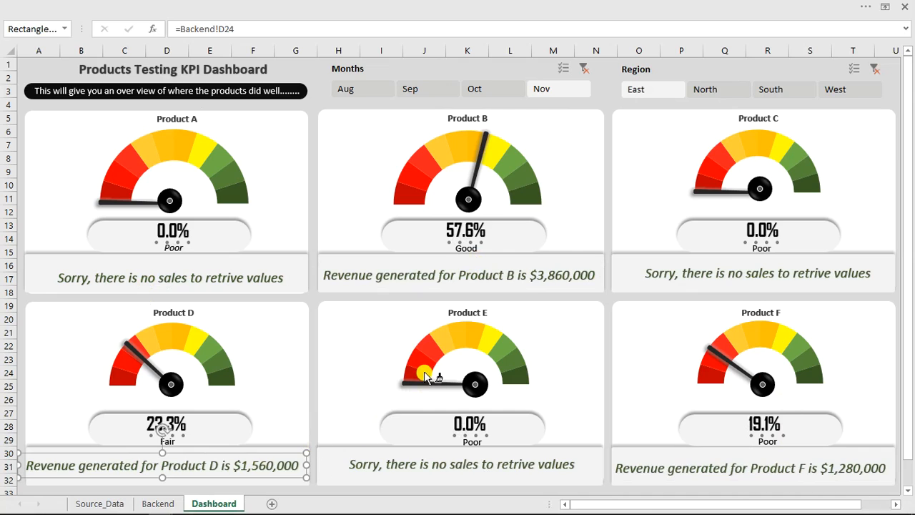
key(Escape)
click(273, 452)
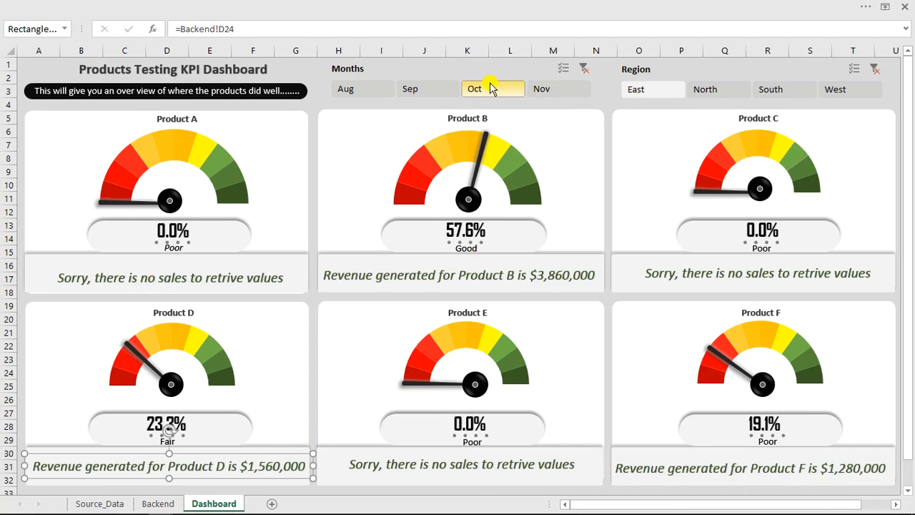
Test the dashboard with months Oct and Aug and regions South and West, and clear the month and region filters.
click(490, 87)
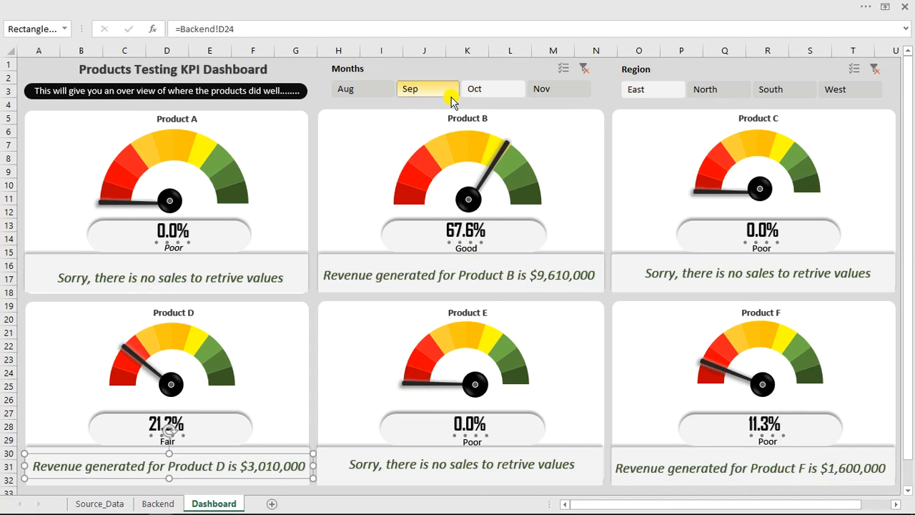
click(378, 92)
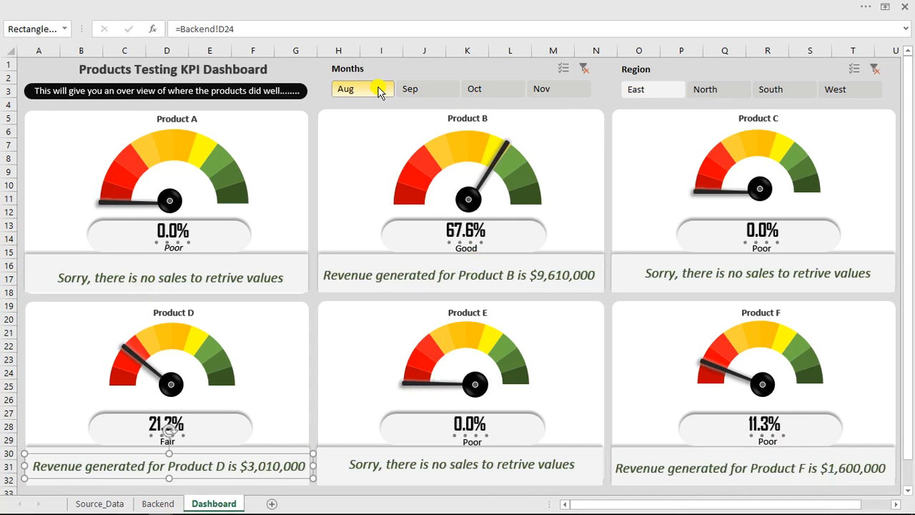
click(776, 84)
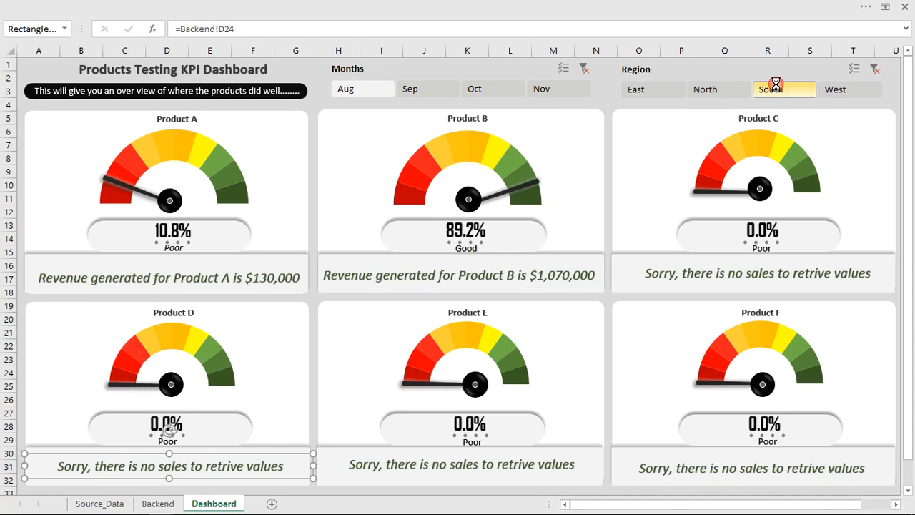
click(844, 89)
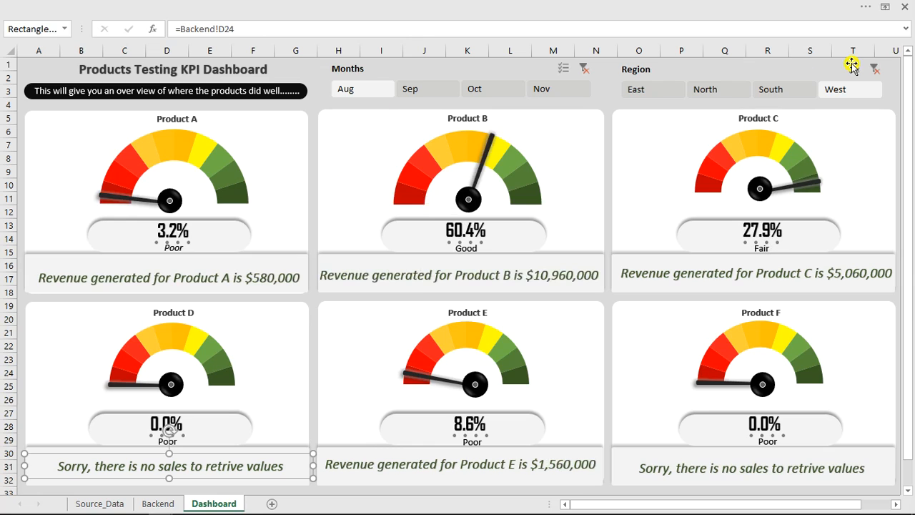
click(590, 71)
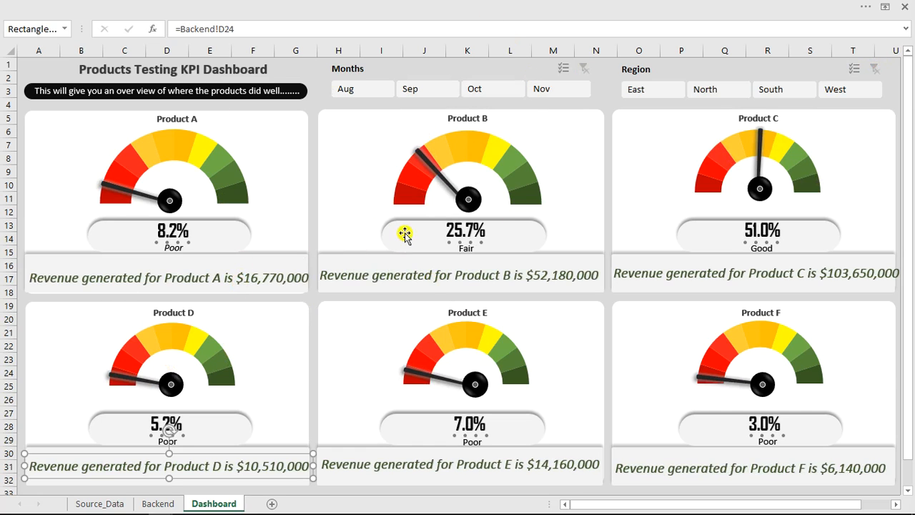
Switch to the Call Center KPI Dashboard workbook and advance its selected month to March and on to April.
mouse_move(162, 506)
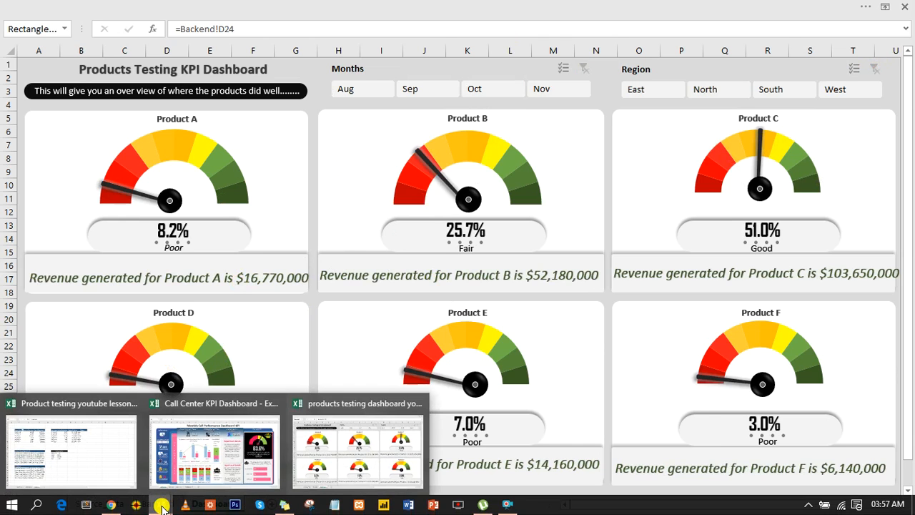
click(183, 471)
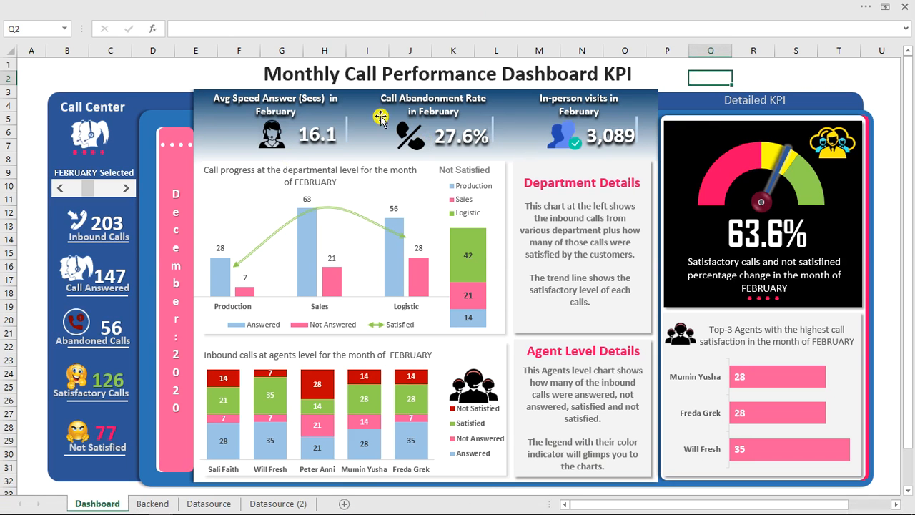
click(125, 190)
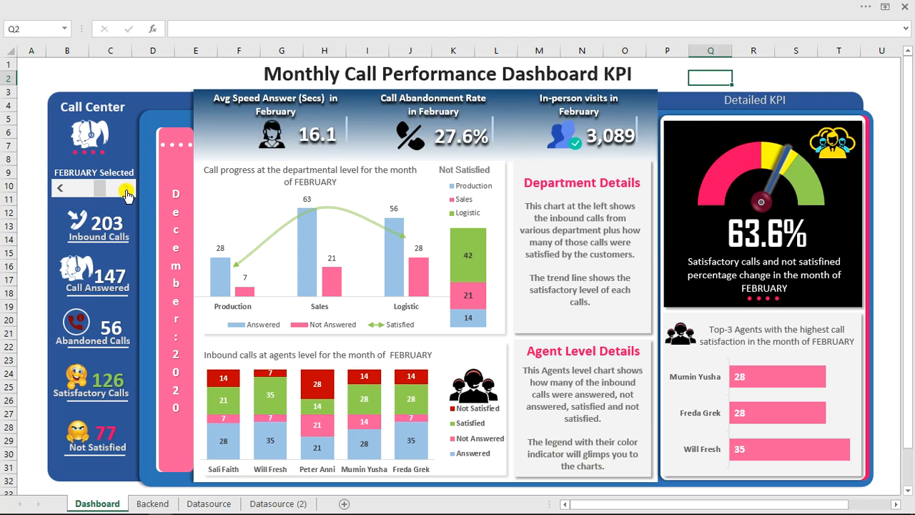
click(125, 190)
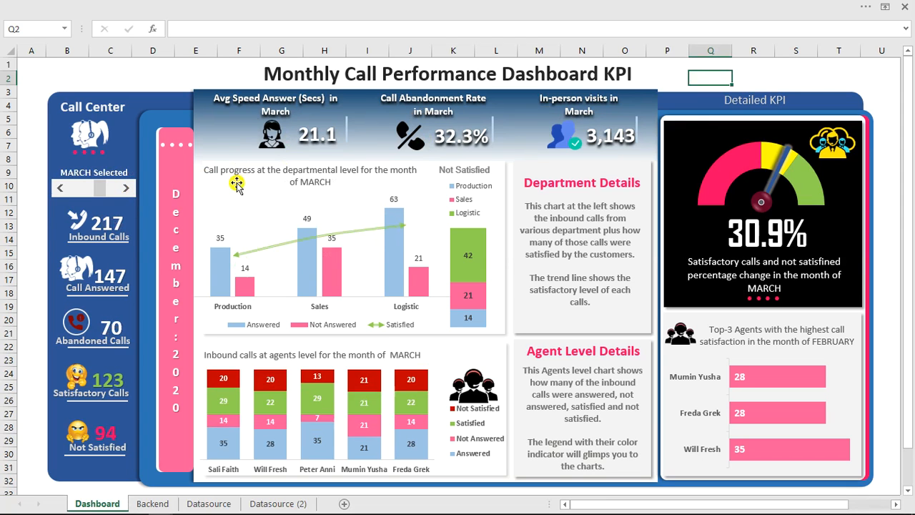
click(126, 190)
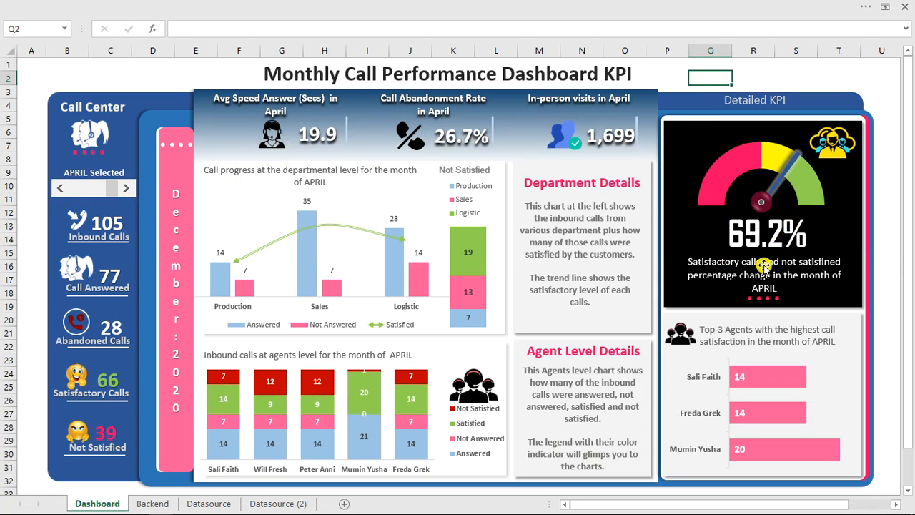
Step the call center dashboard's selected month back from April through March and February to examine the gauge and charts.
mouse_move(723, 217)
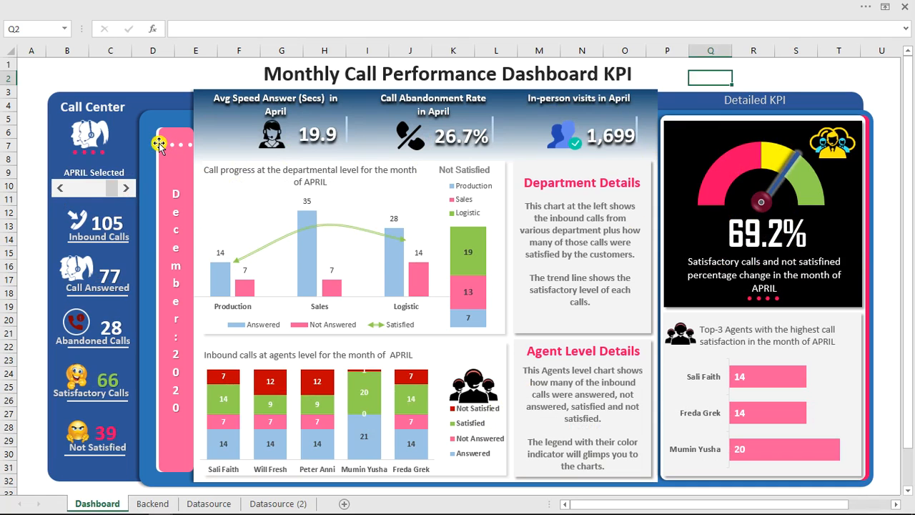
click(61, 190)
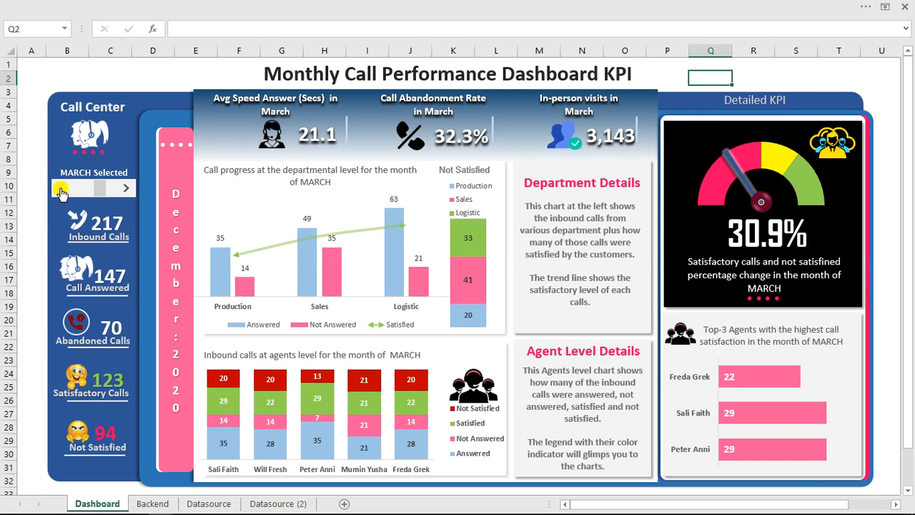
click(62, 190)
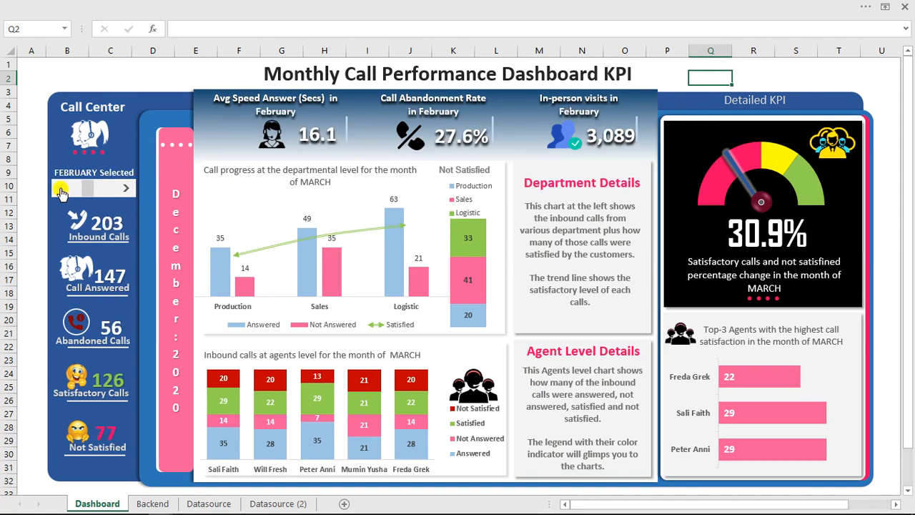
click(62, 191)
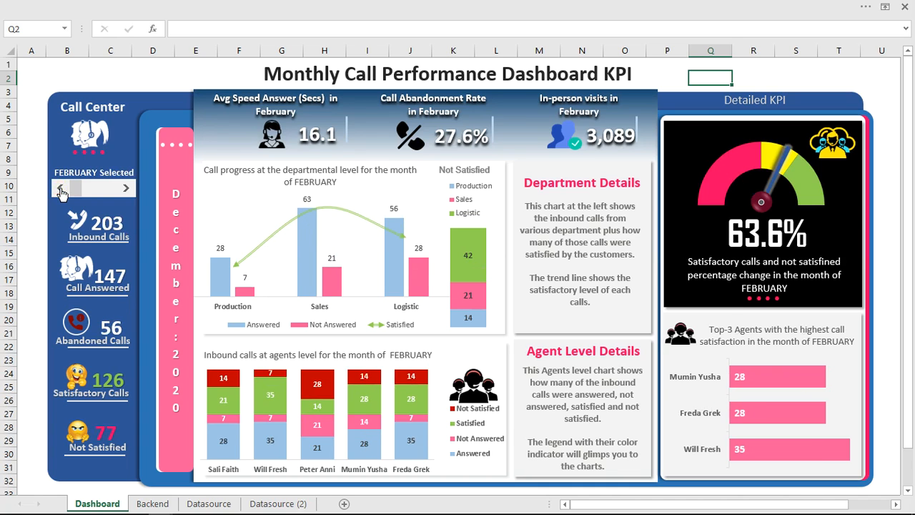